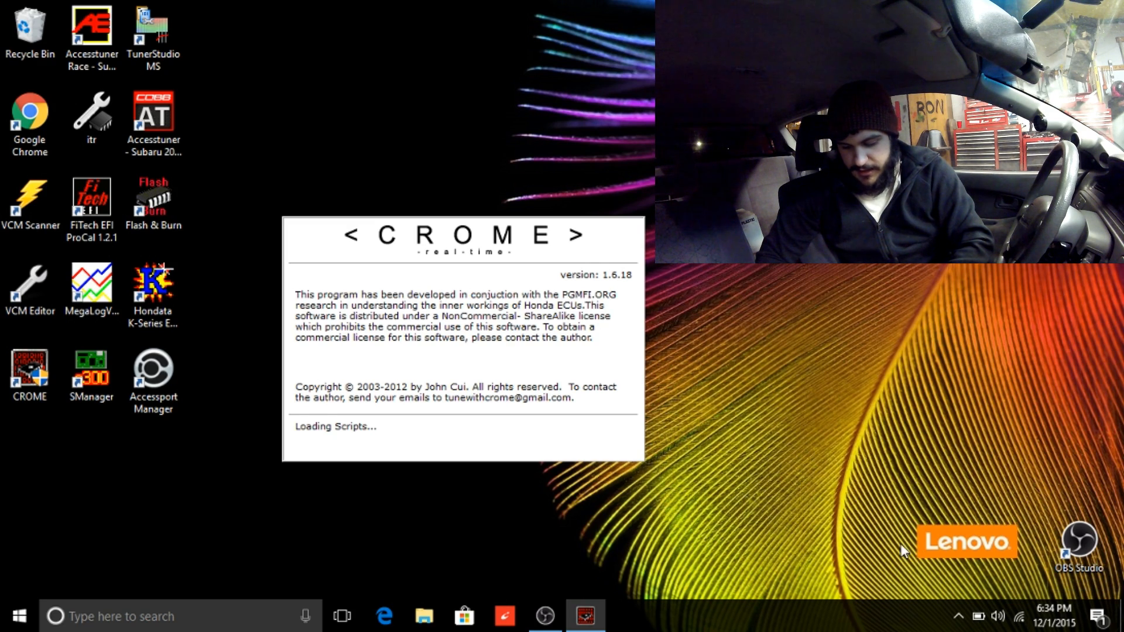
# Create a new ROM from the P30 JDM Civic B16A (203) base and check its options before returning to the tables.
pyautogui.click(599, 437)
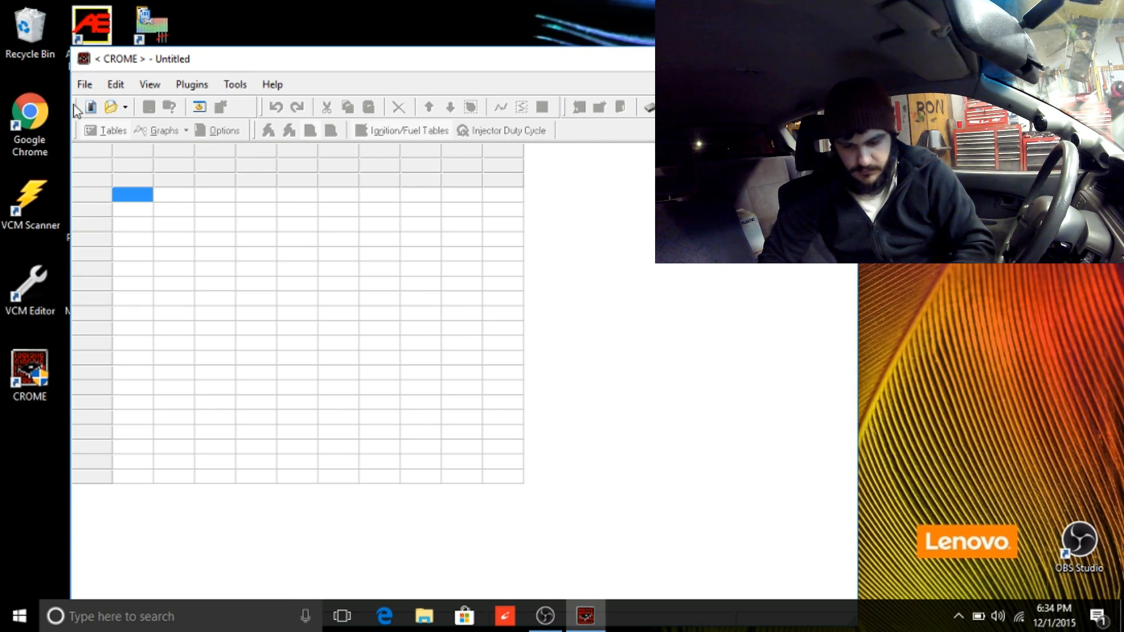
pyautogui.click(83, 86)
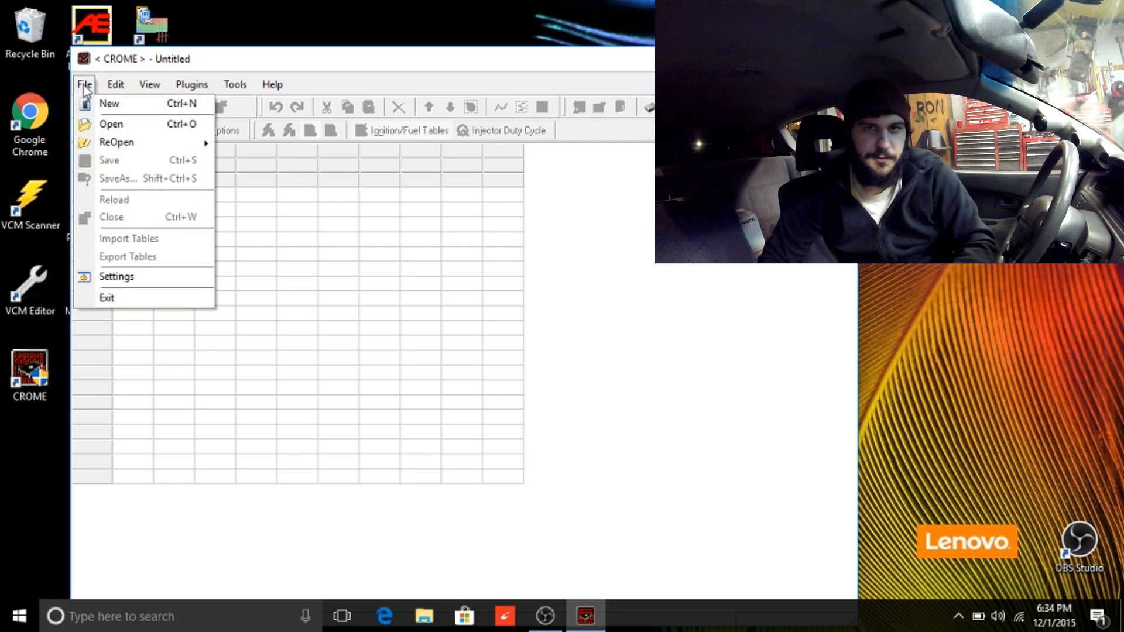
pyautogui.click(107, 105)
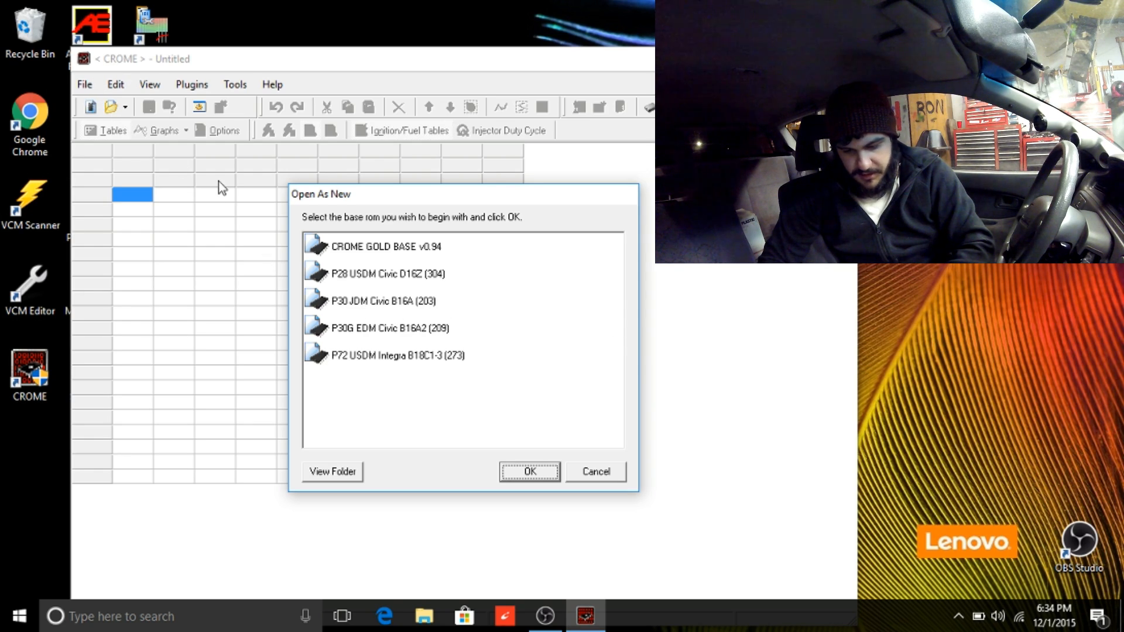
pyautogui.doubleClick(362, 307)
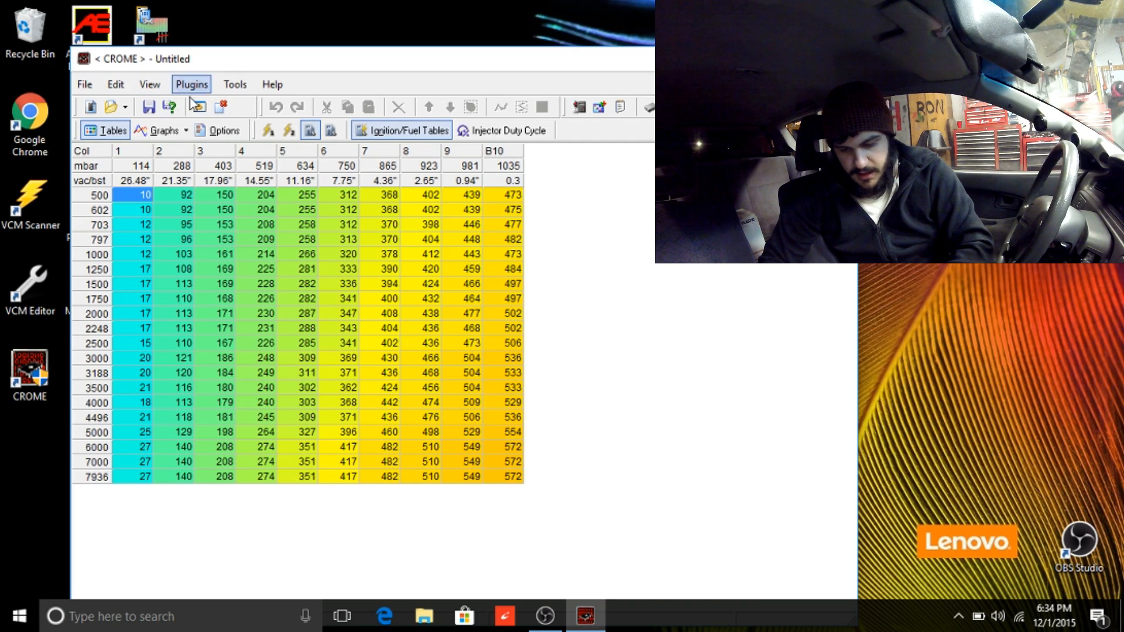
pyautogui.click(218, 130)
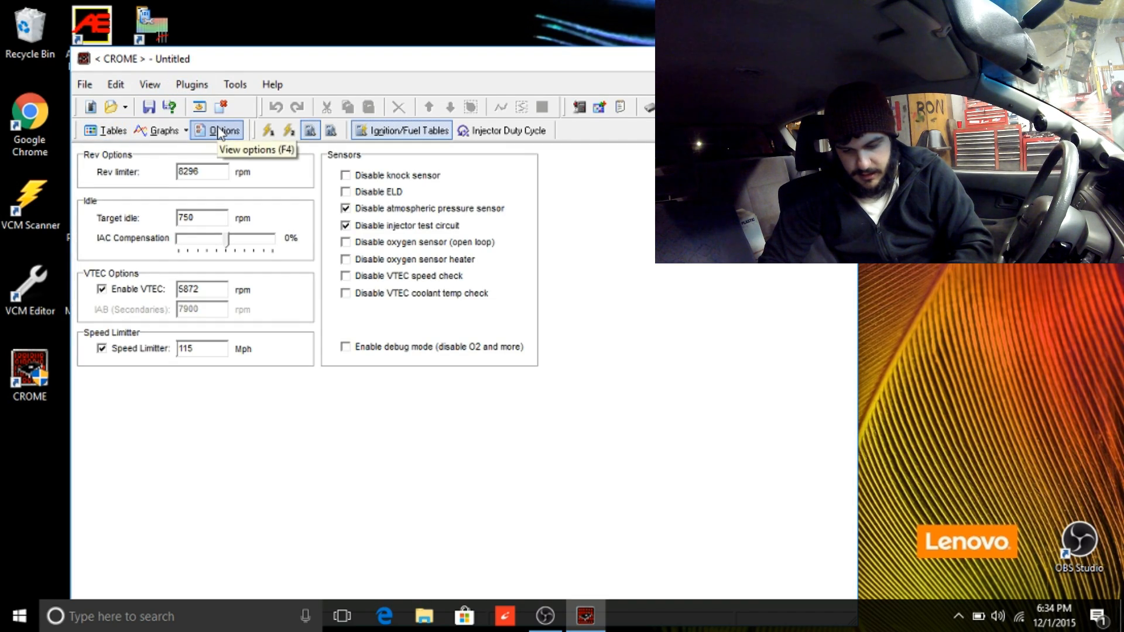
pyautogui.click(96, 128)
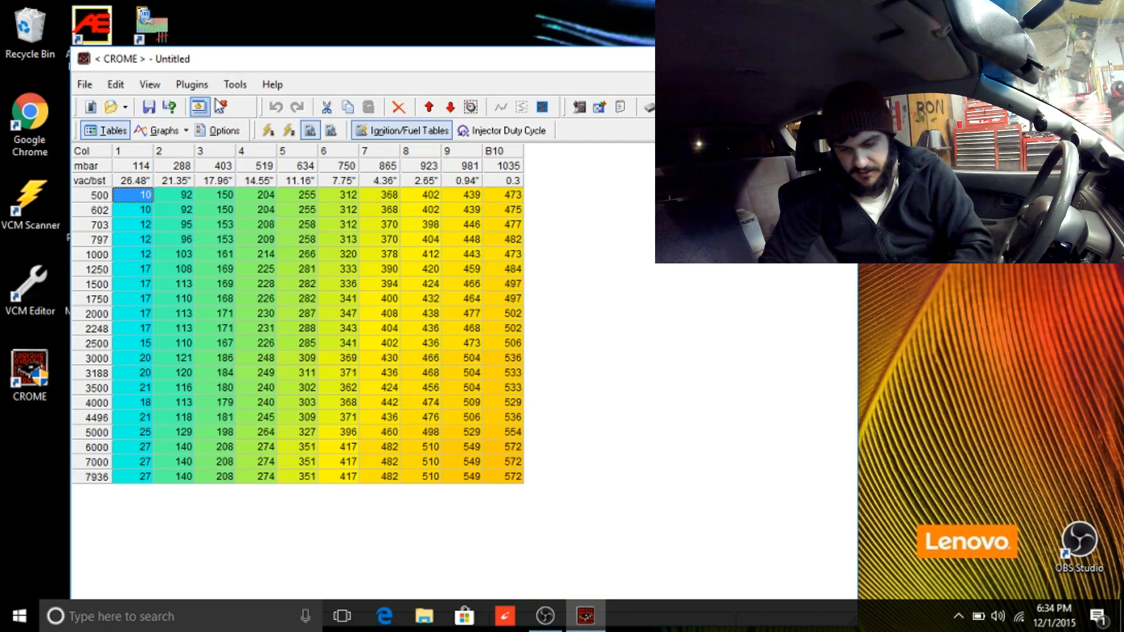
# Start the Advanced BoostTools+ plugin and choose the 1.7 Bar Honda MAP sensor for the ROM.
pyautogui.click(235, 84)
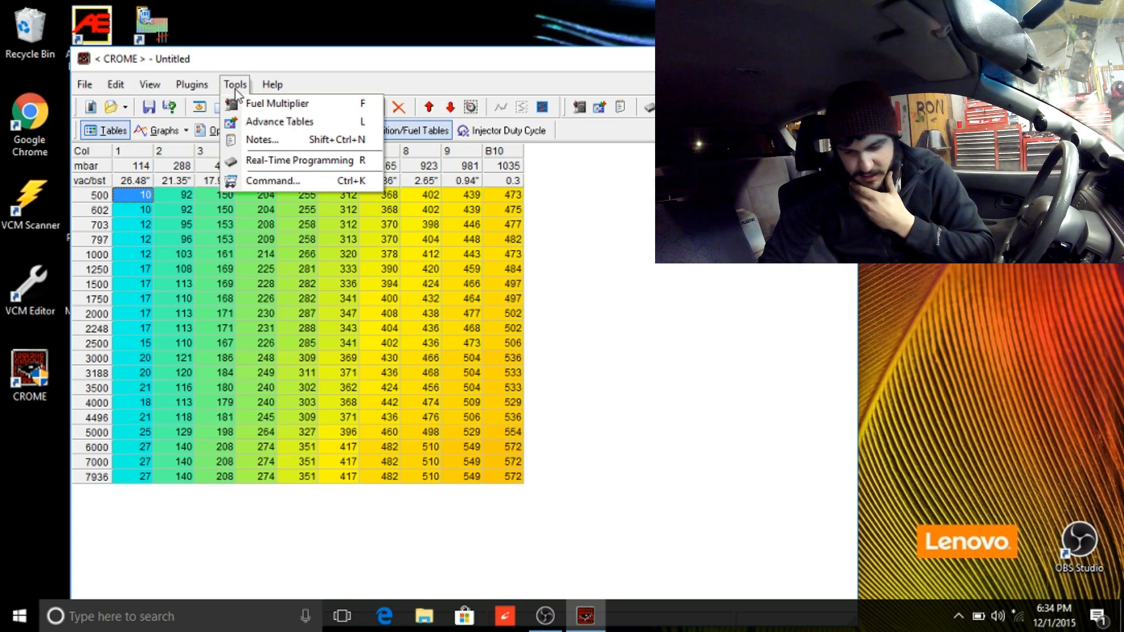
pyautogui.moveTo(202, 132)
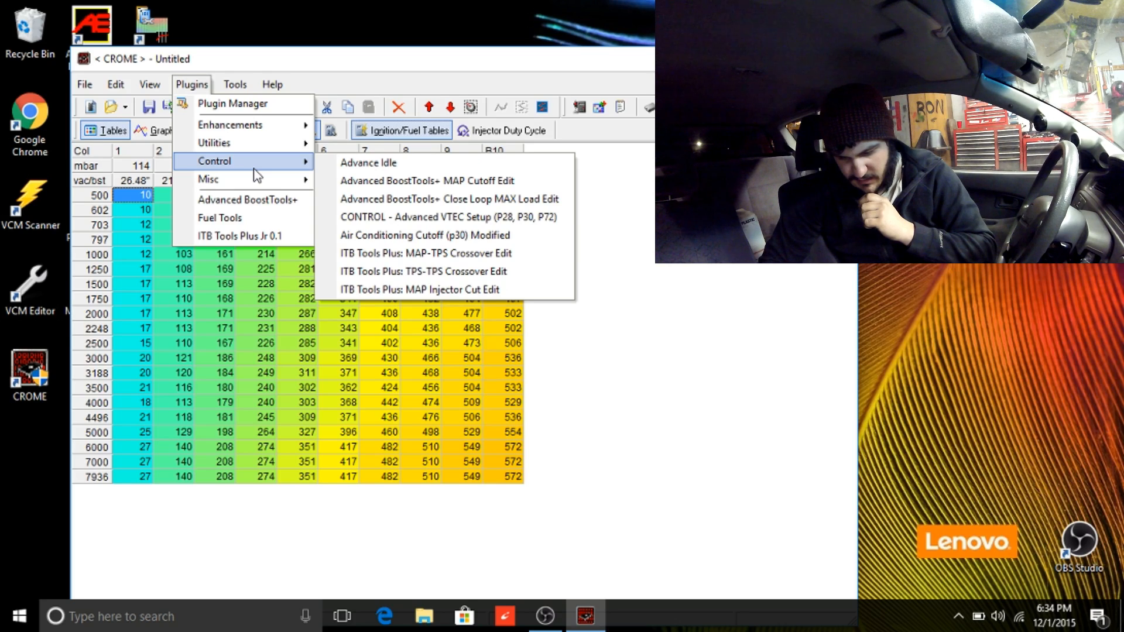
pyautogui.click(252, 200)
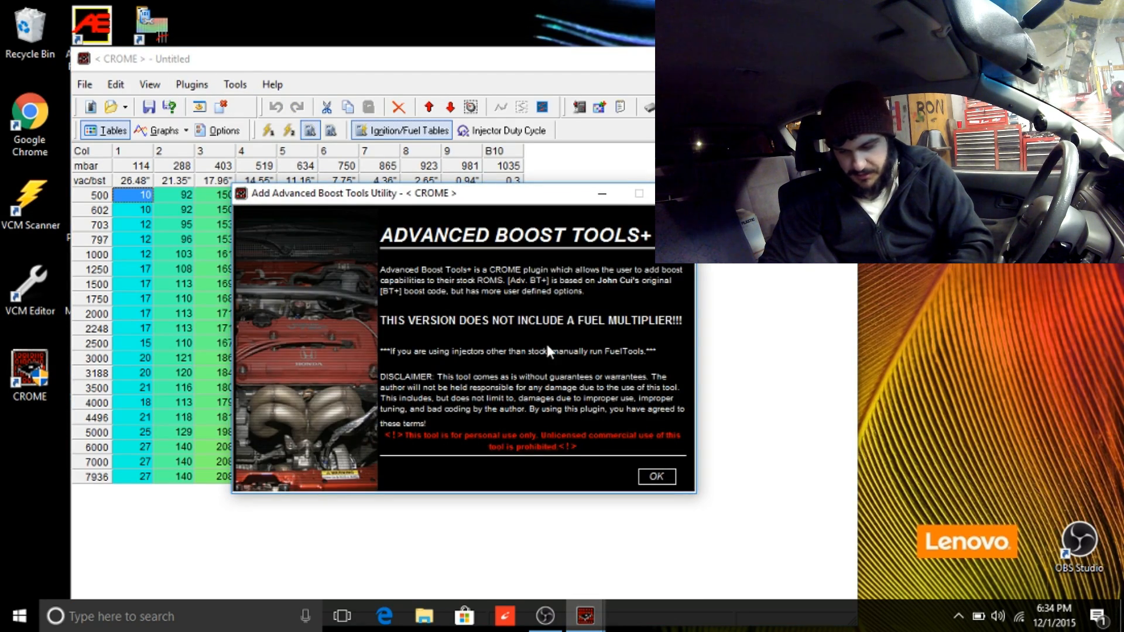
pyautogui.click(664, 479)
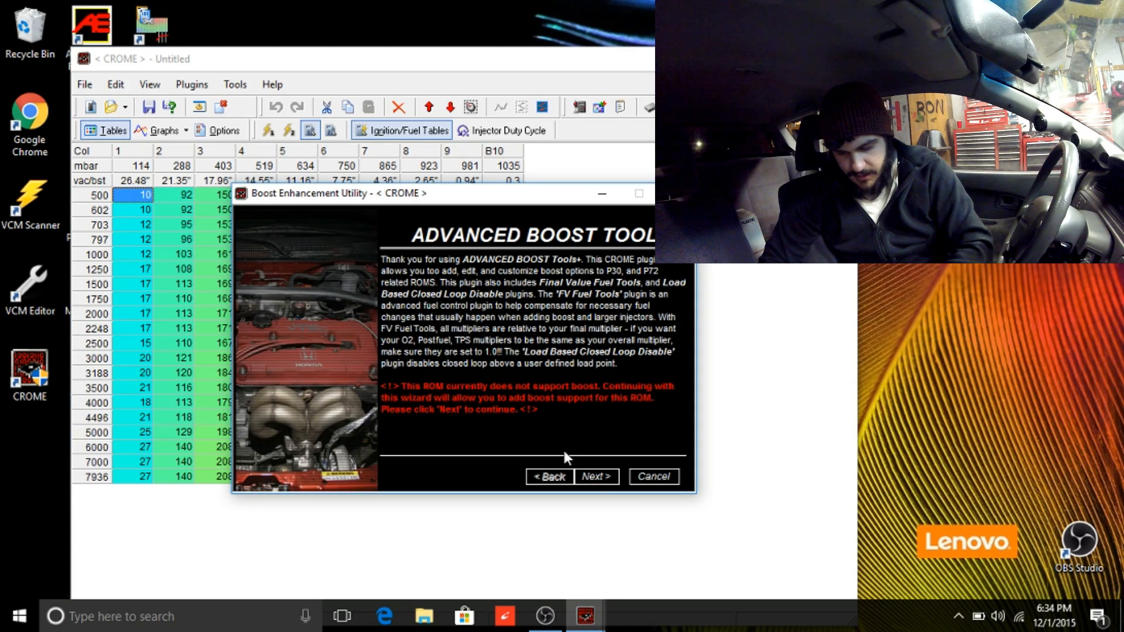
pyautogui.click(596, 477)
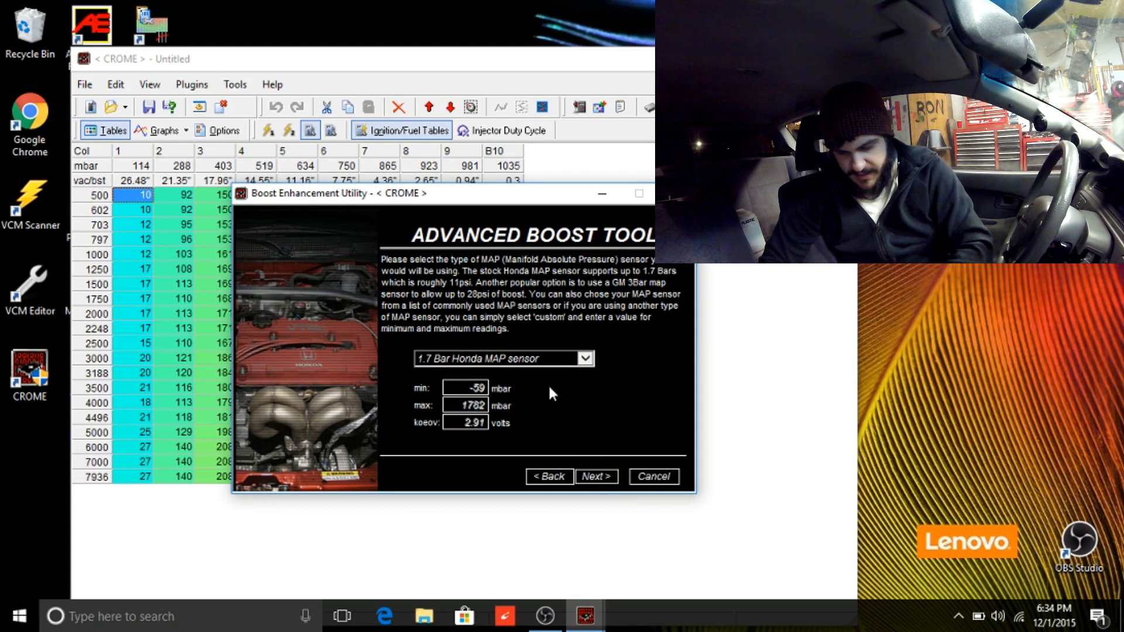
pyautogui.click(586, 359)
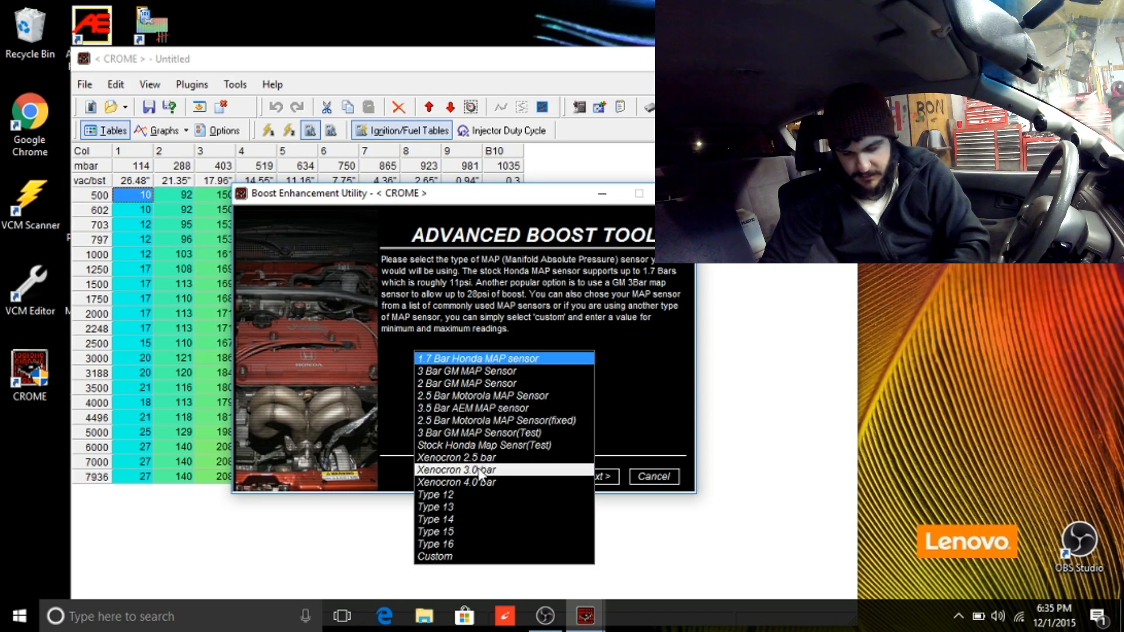
pyautogui.click(513, 359)
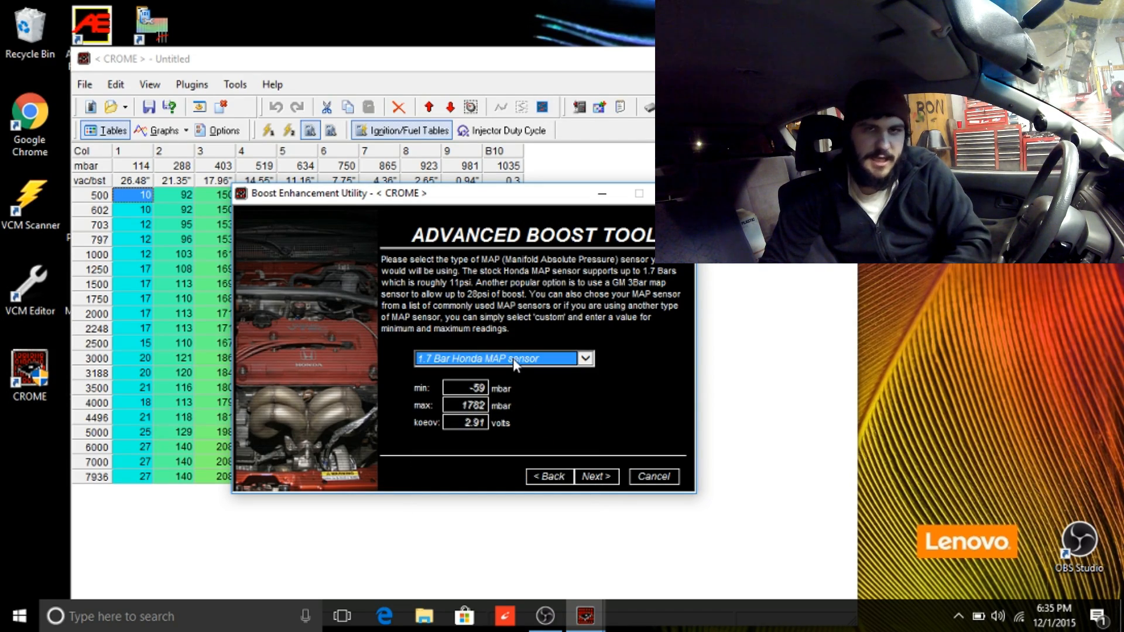
pyautogui.click(608, 476)
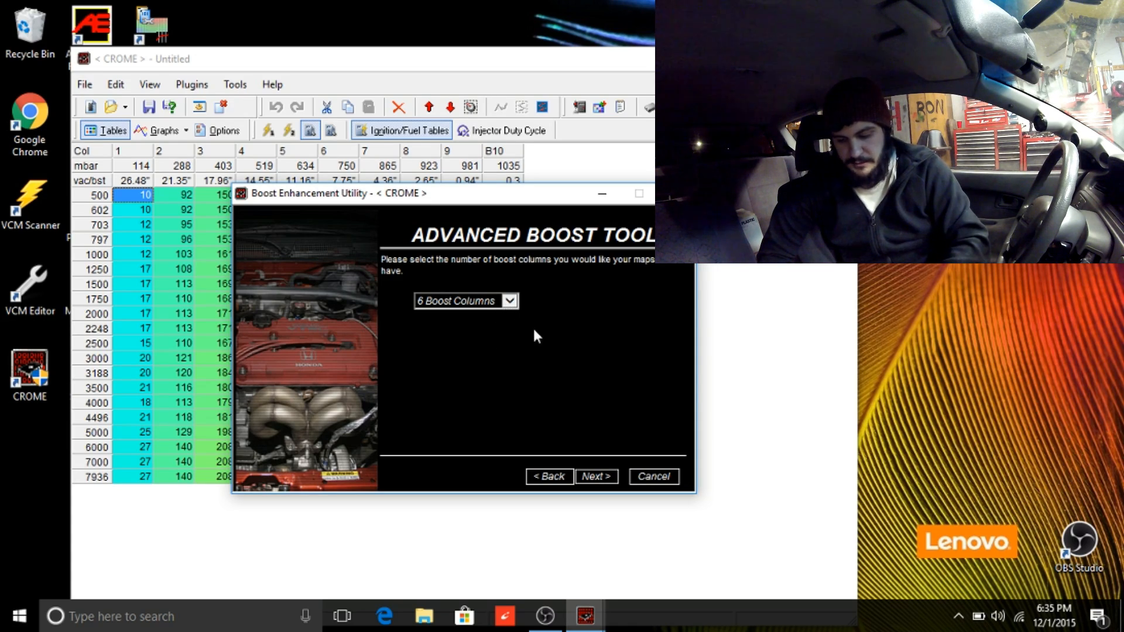
# Set the maps to 14 boost columns and apply boost support to the ROM.
pyautogui.click(507, 305)
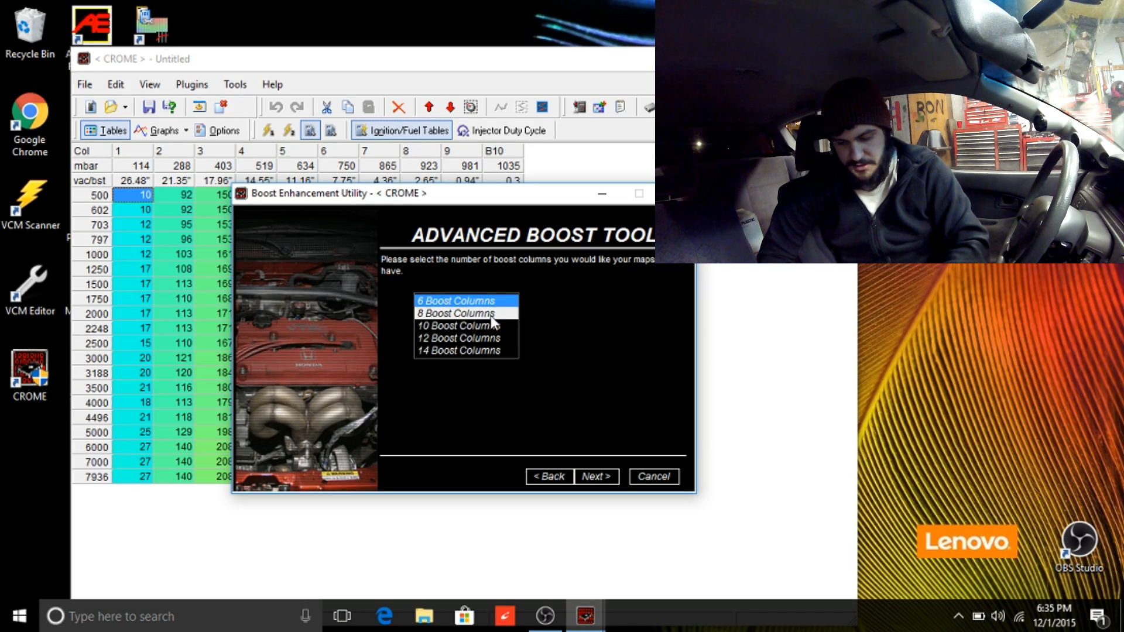
pyautogui.click(487, 352)
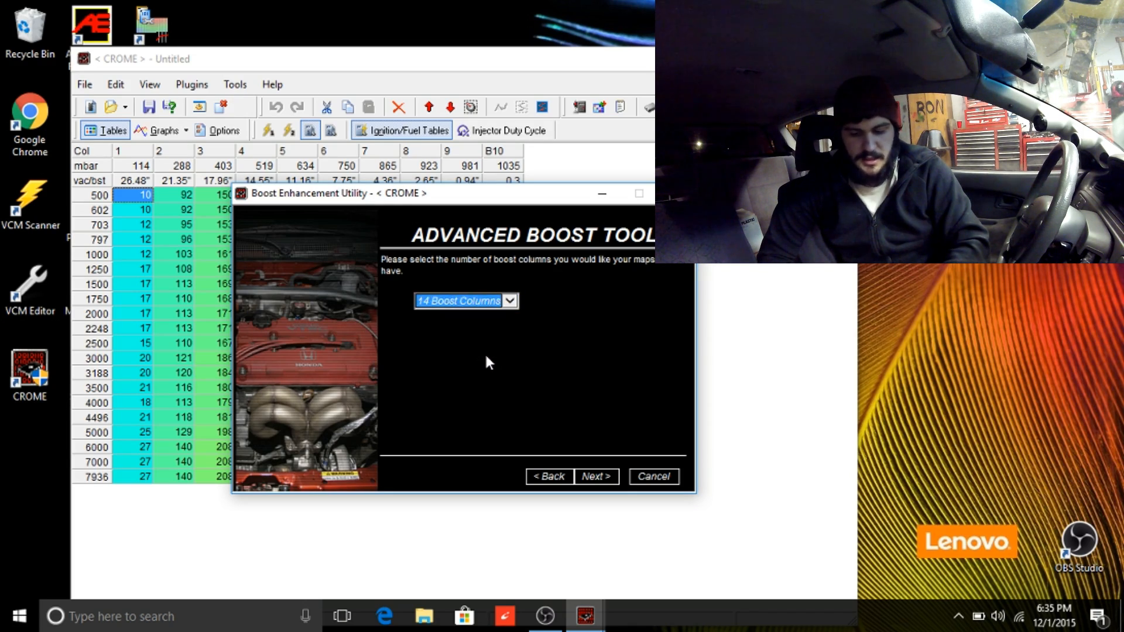
pyautogui.click(596, 476)
pyautogui.click(597, 477)
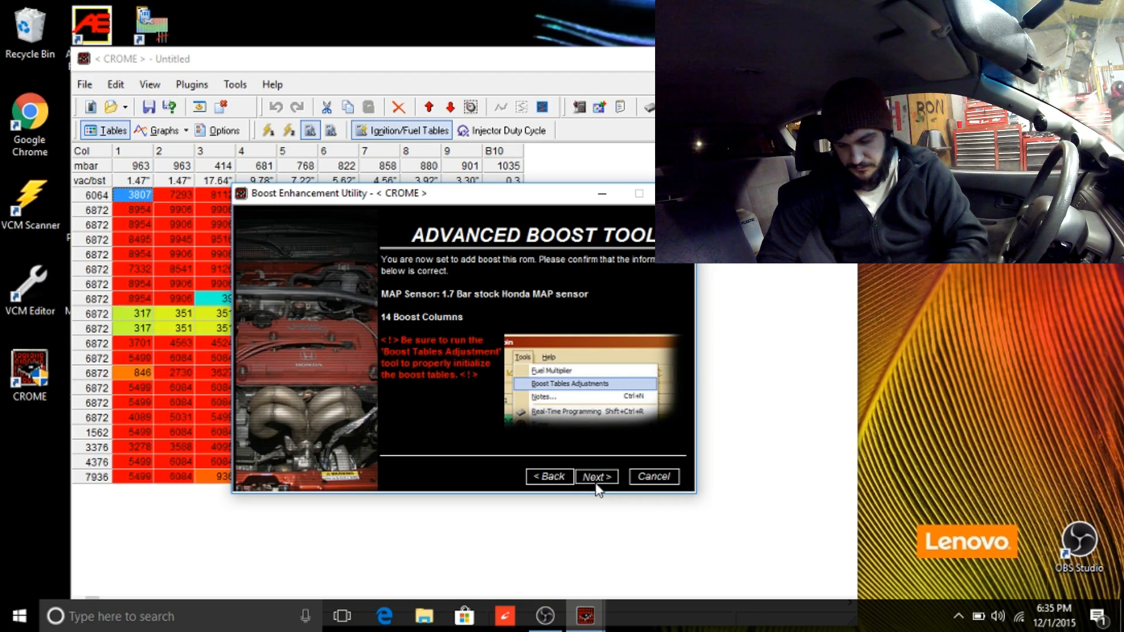
# Examine the fuel values in the added boost columns, comparing several cell ranges, and return to the first columns.
pyautogui.moveTo(451, 269); pyautogui.dragTo(862, 386)
pyautogui.click(553, 330)
pyautogui.moveTo(510, 255); pyautogui.dragTo(800, 417)
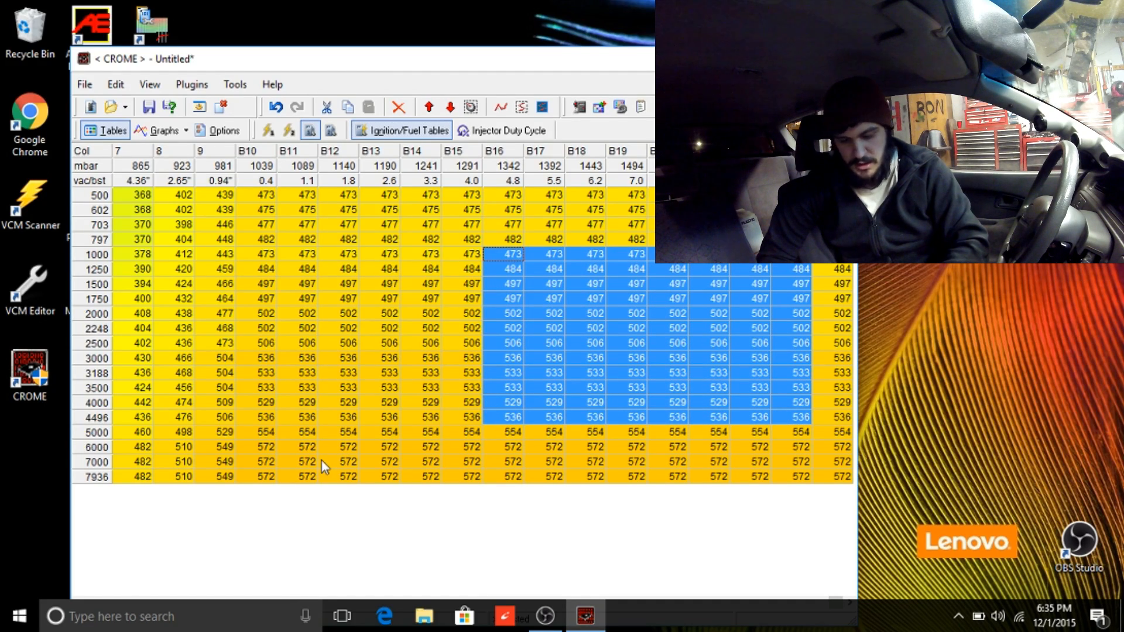
pyautogui.click(310, 362)
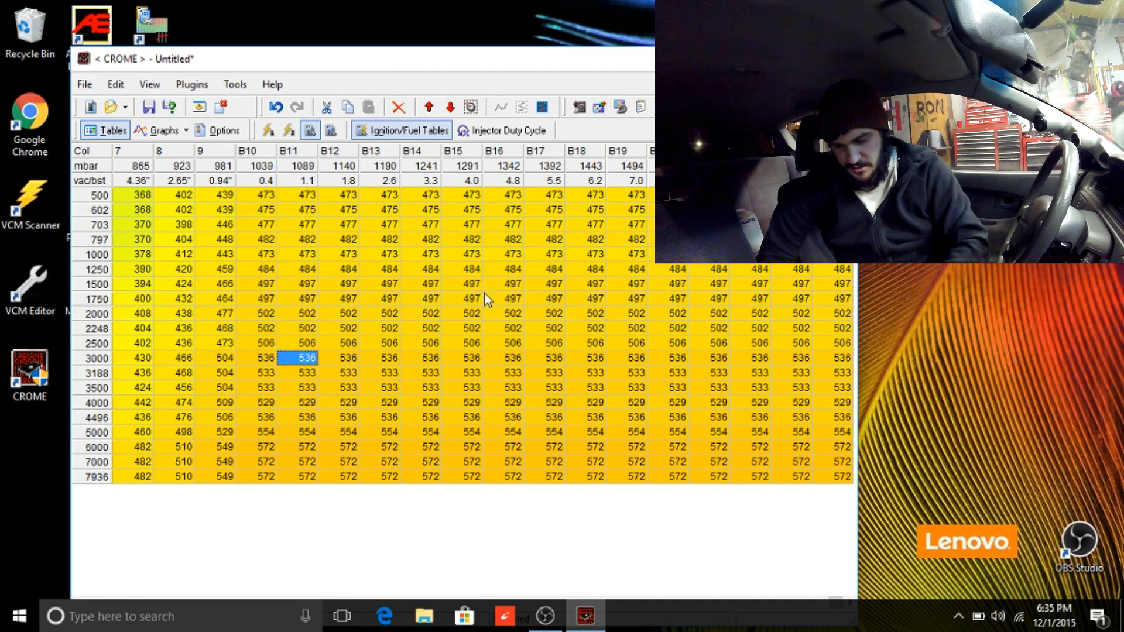
pyautogui.moveTo(383, 254); pyautogui.dragTo(803, 361)
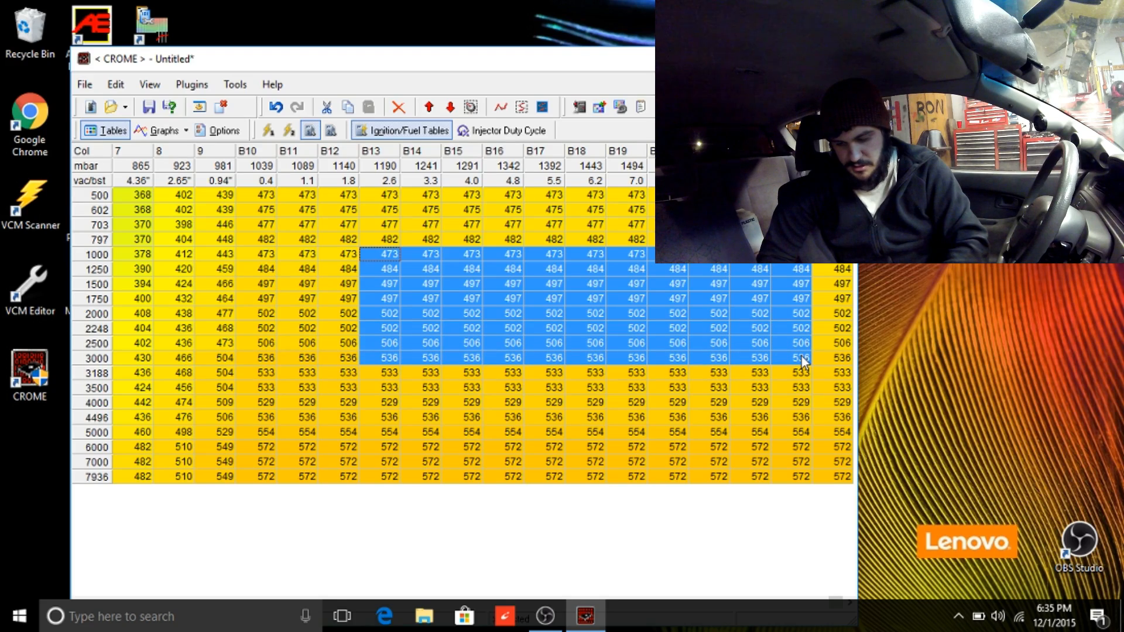
pyautogui.moveTo(297, 239); pyautogui.dragTo(760, 328)
pyautogui.moveTo(421, 59); pyautogui.dragTo(447, 25)
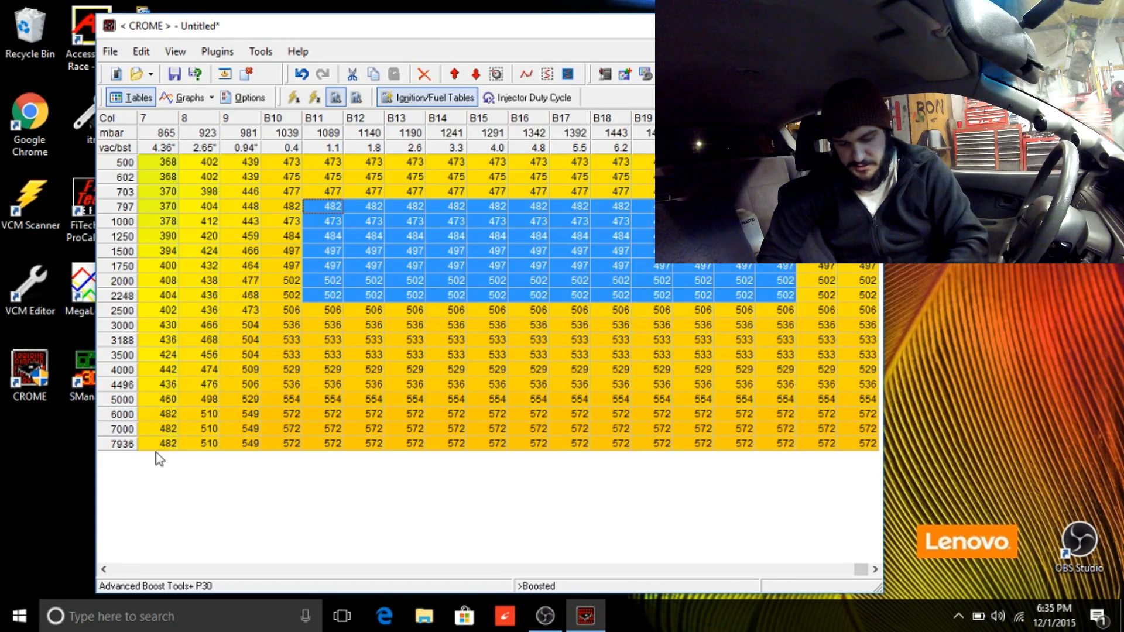
pyautogui.click(121, 571)
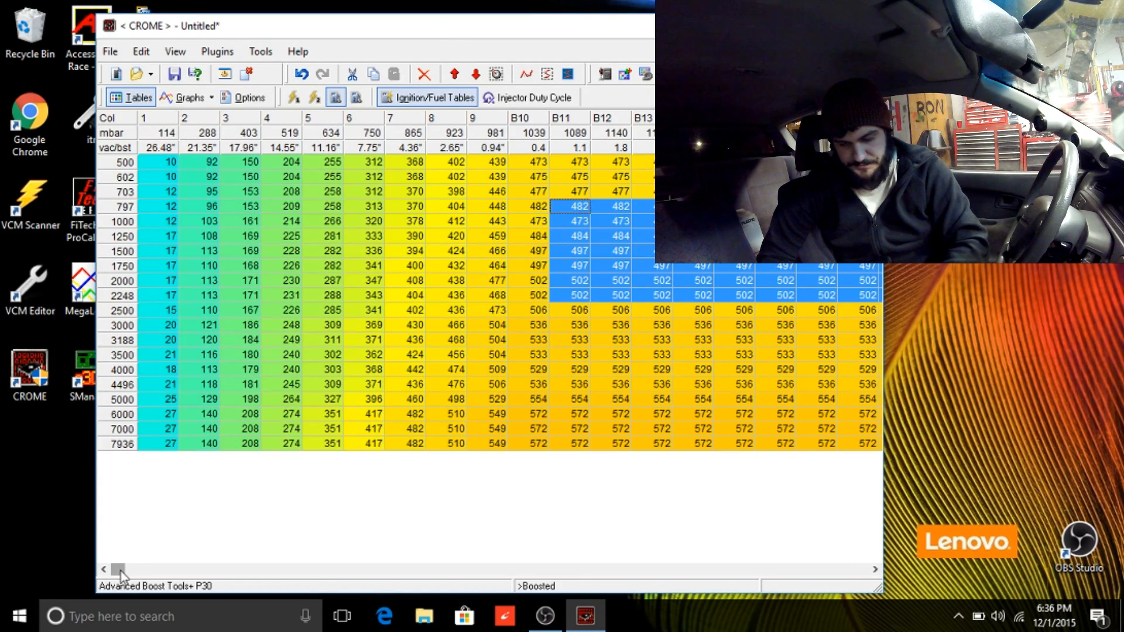
# Run Boost Tables Adjustments with the ignition tables left unchanged and the fuel tables adjusted for 180% turbocharger efficiency.
pyautogui.click(261, 51)
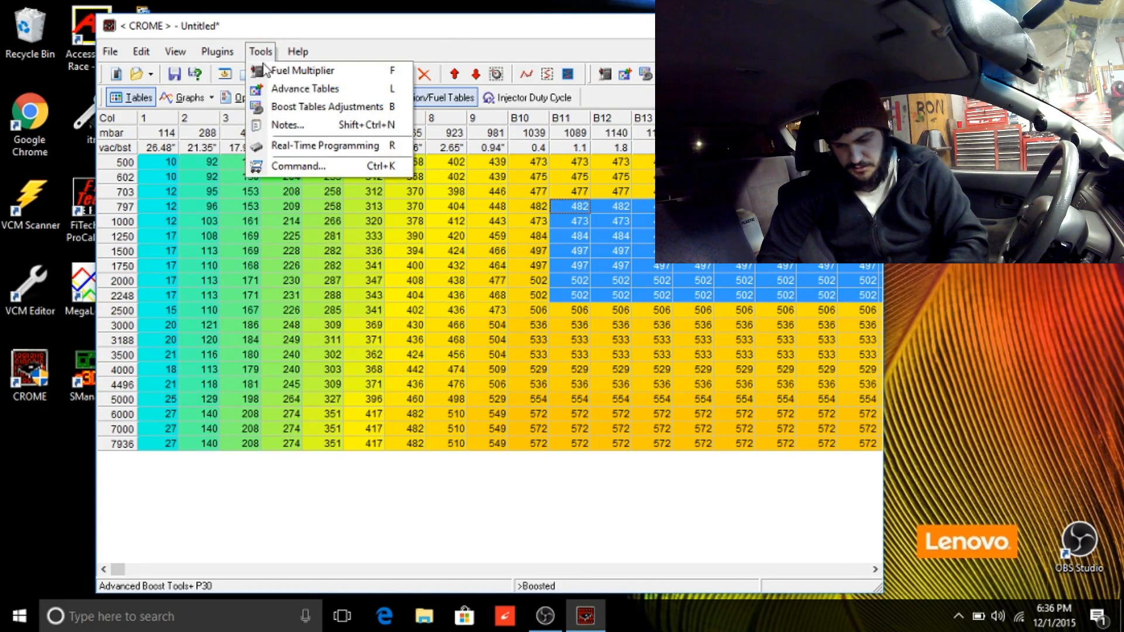
pyautogui.click(288, 109)
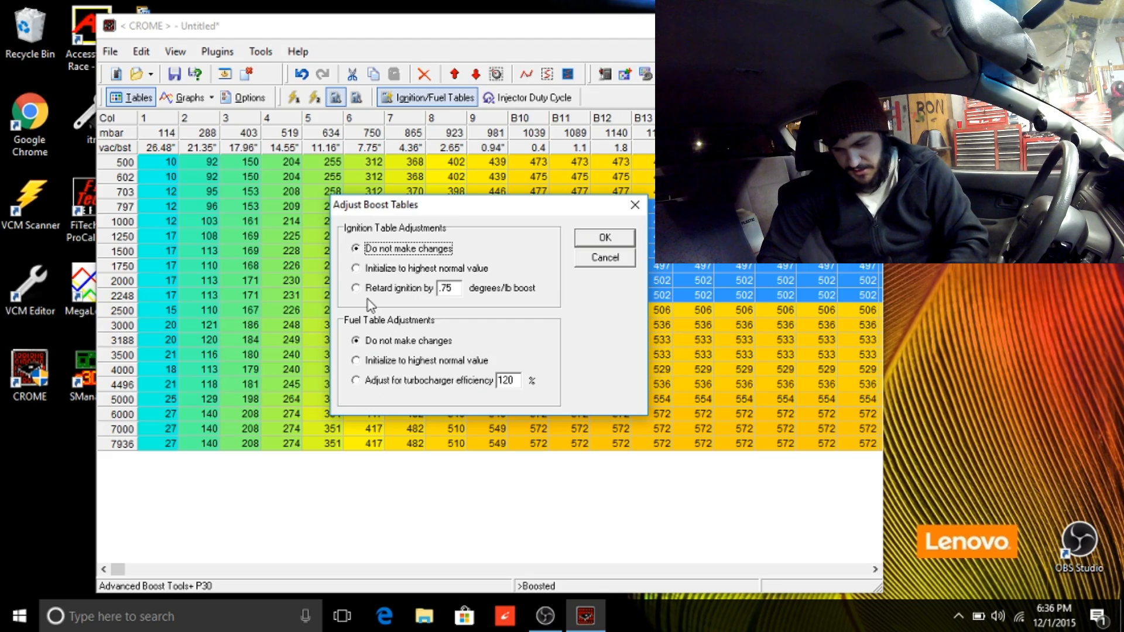
pyautogui.click(356, 289)
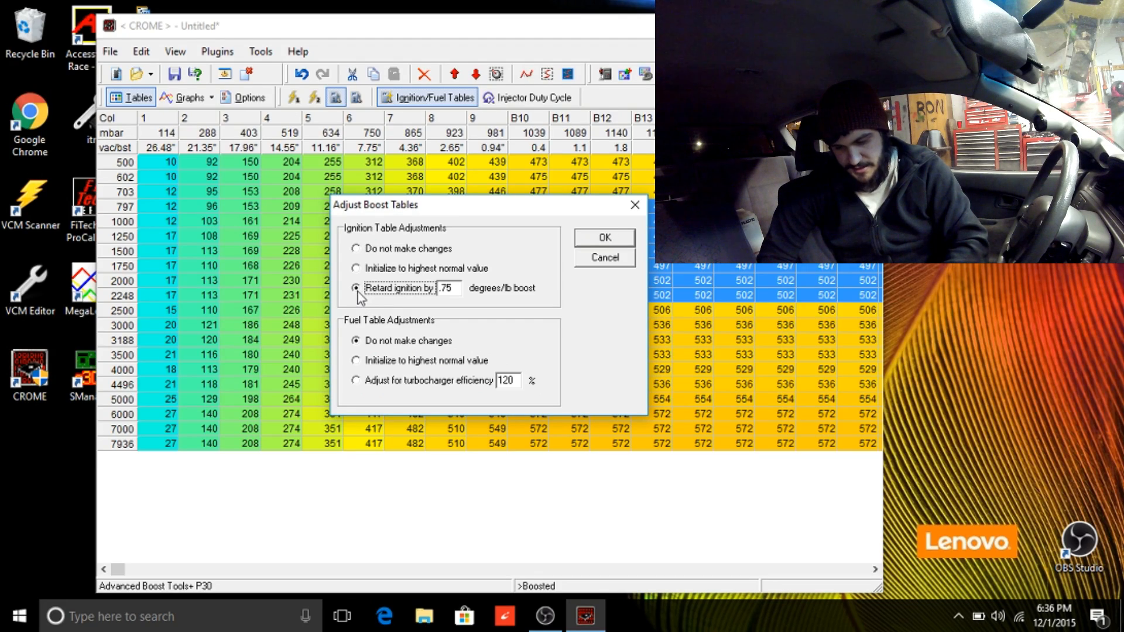
pyautogui.click(357, 380)
pyautogui.moveTo(519, 382); pyautogui.dragTo(447, 387)
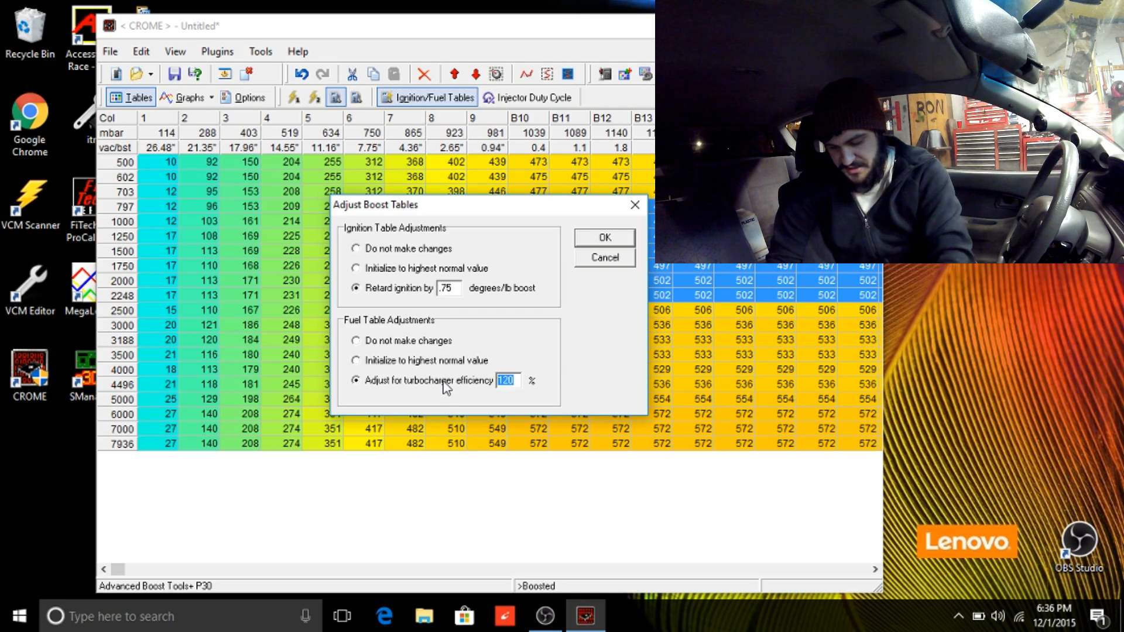
pyautogui.write('18')
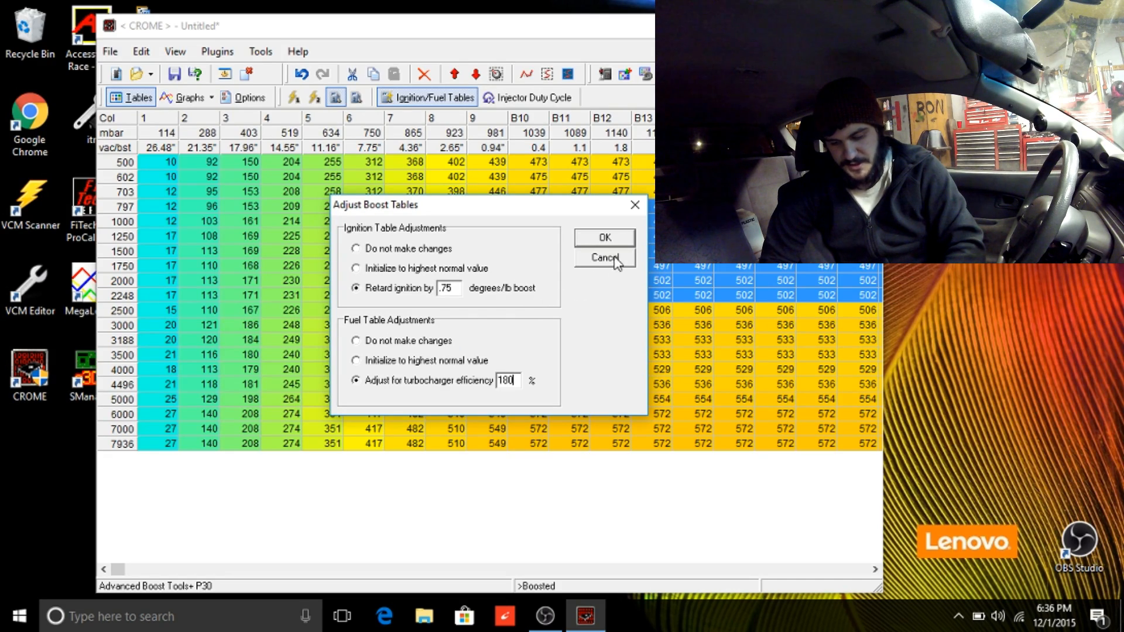
pyautogui.click(355, 250)
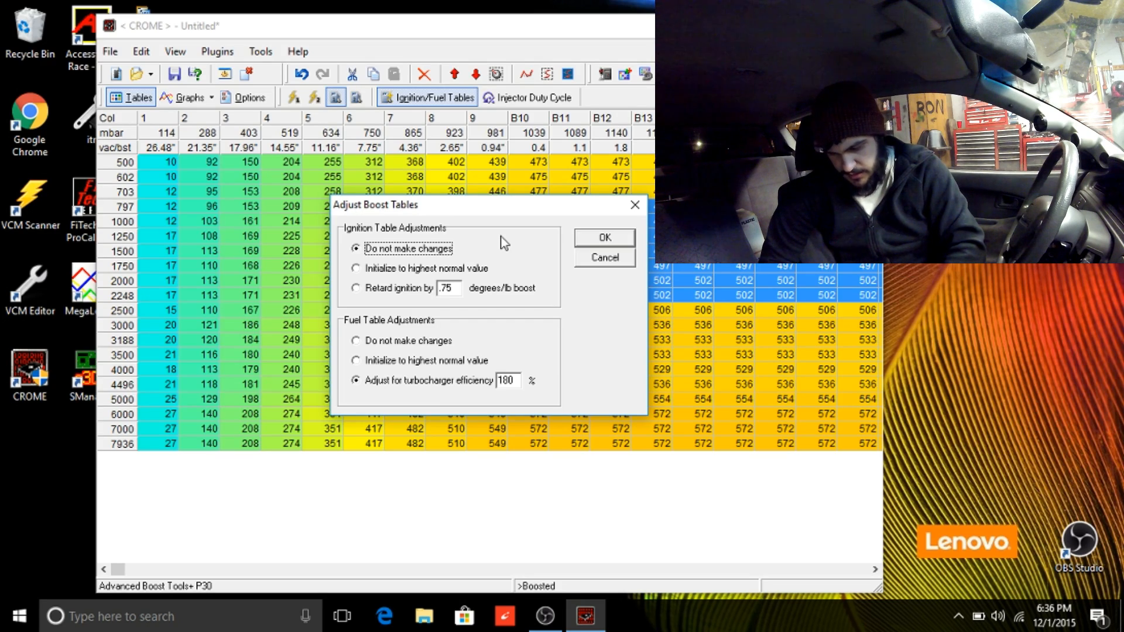
pyautogui.press('Return')
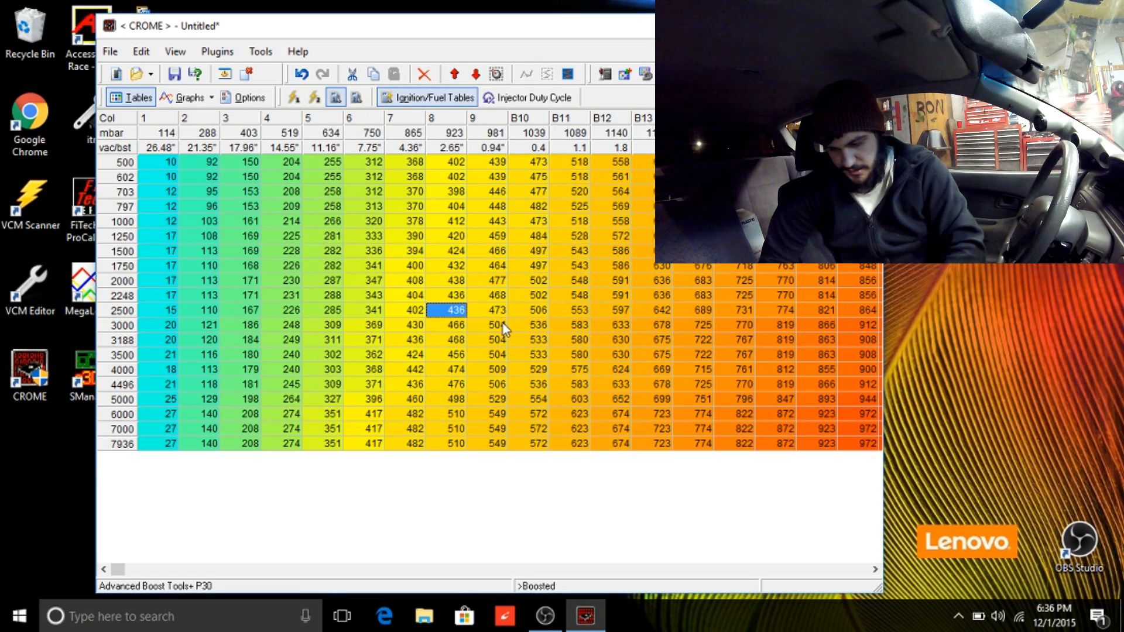
# Review the adjusted fuel values in the boost columns and the matching injector duty cycle table.
pyautogui.moveTo(530, 251); pyautogui.dragTo(941, 403)
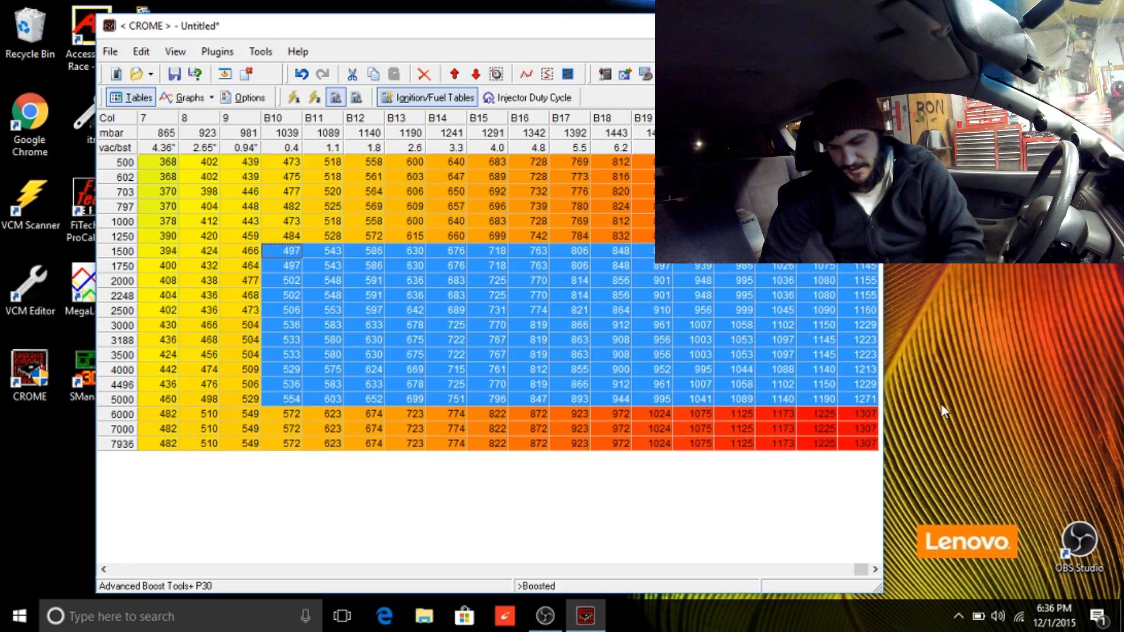
pyautogui.click(612, 235)
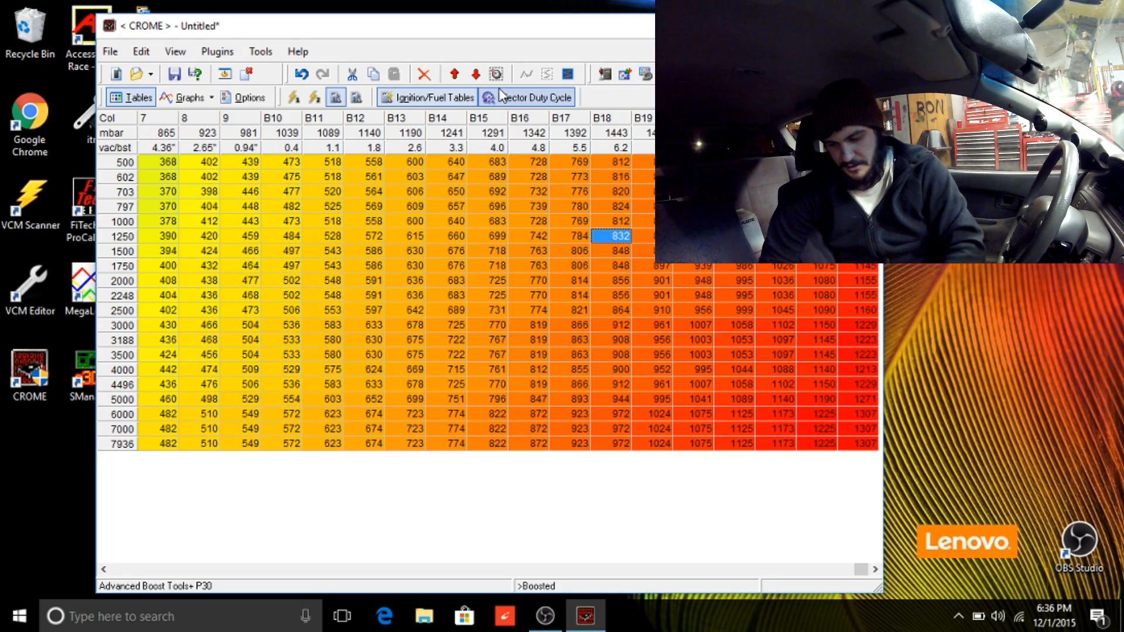
pyautogui.click(519, 100)
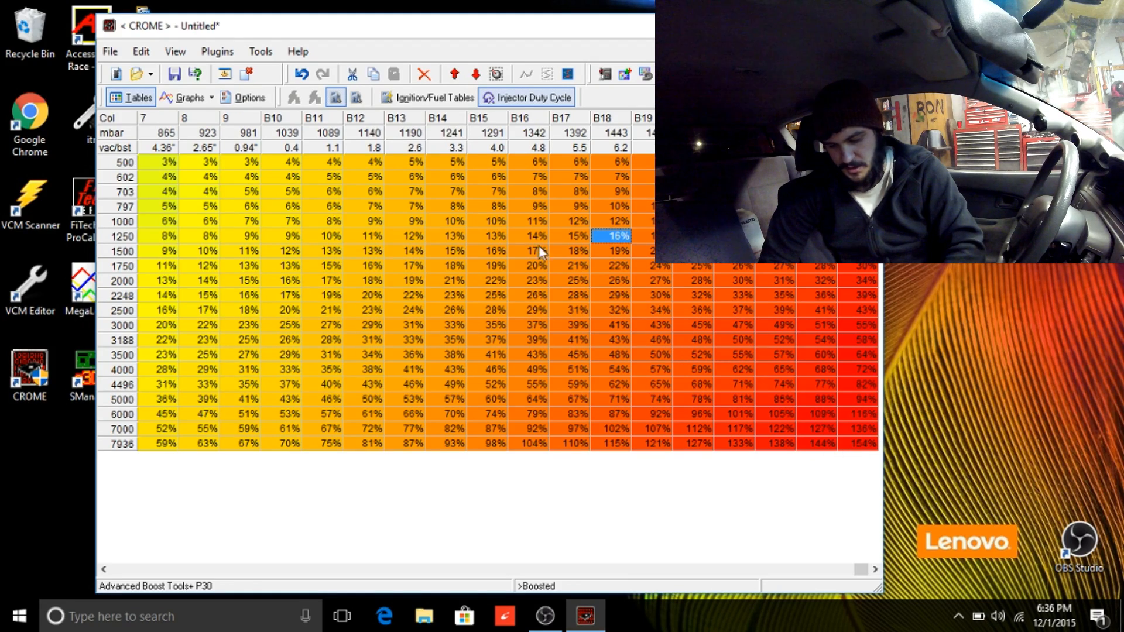
pyautogui.click(417, 99)
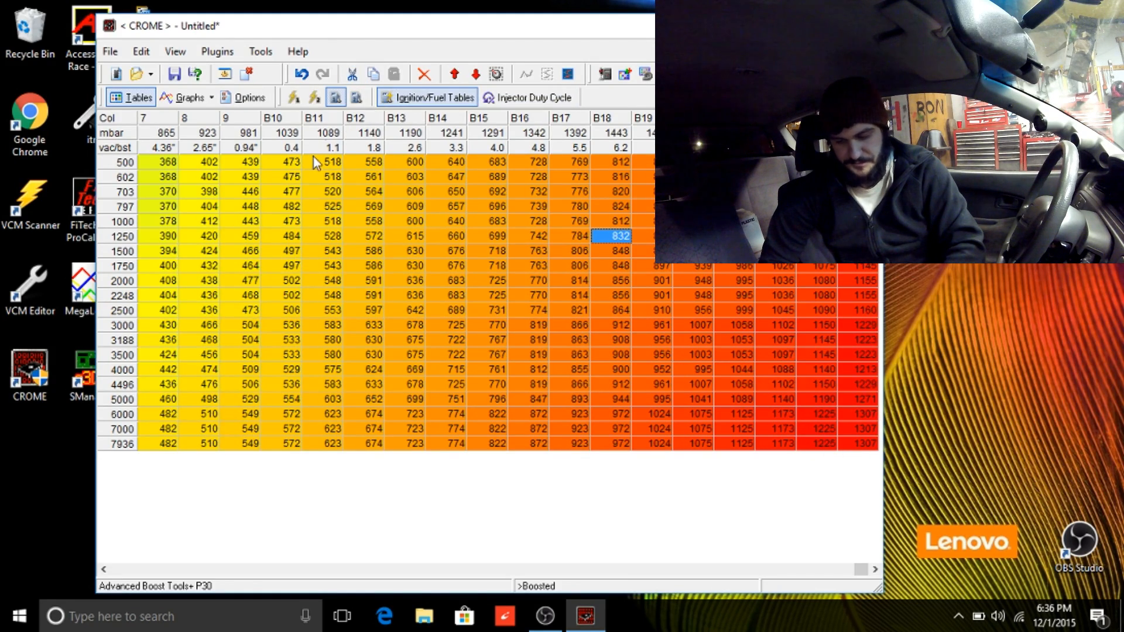
pyautogui.click(117, 570)
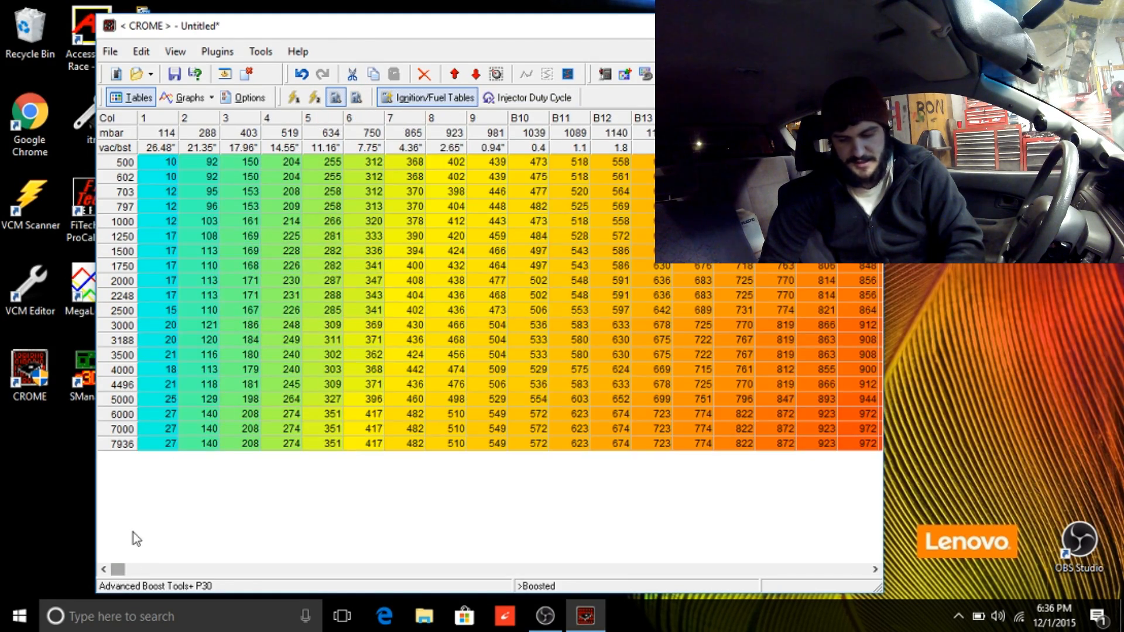
pyautogui.click(249, 53)
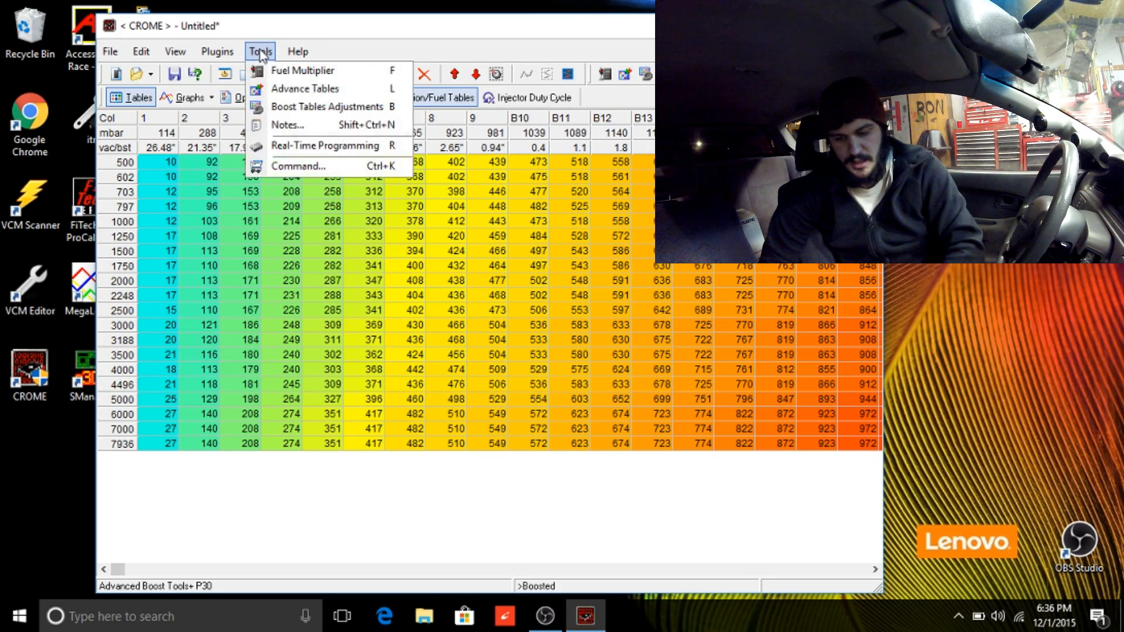
pyautogui.click(272, 88)
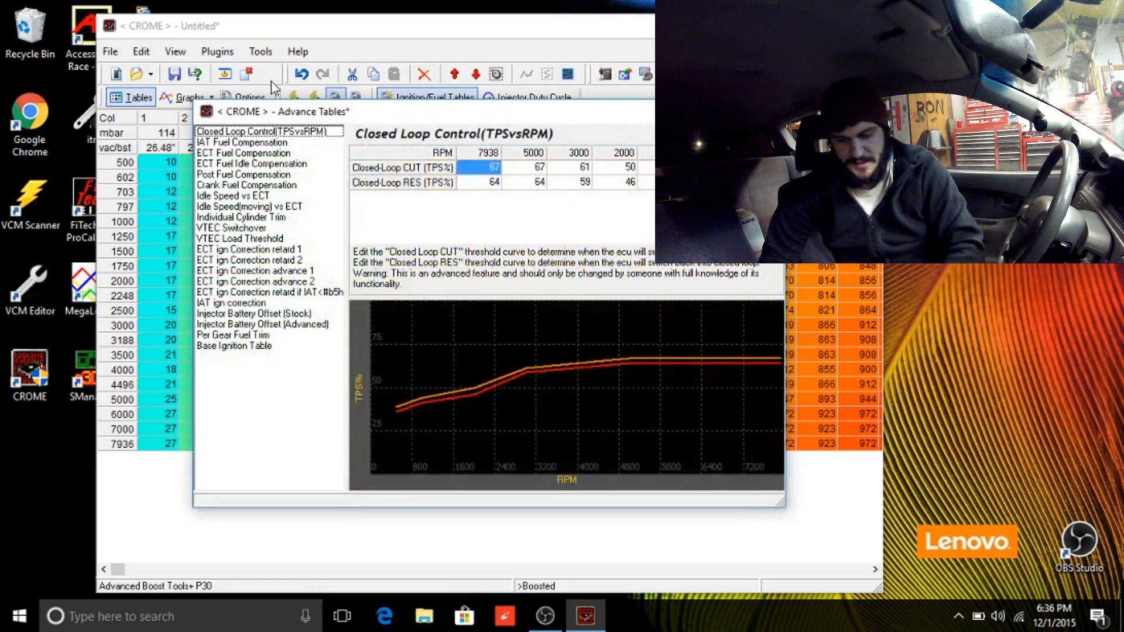
pyautogui.click(768, 111)
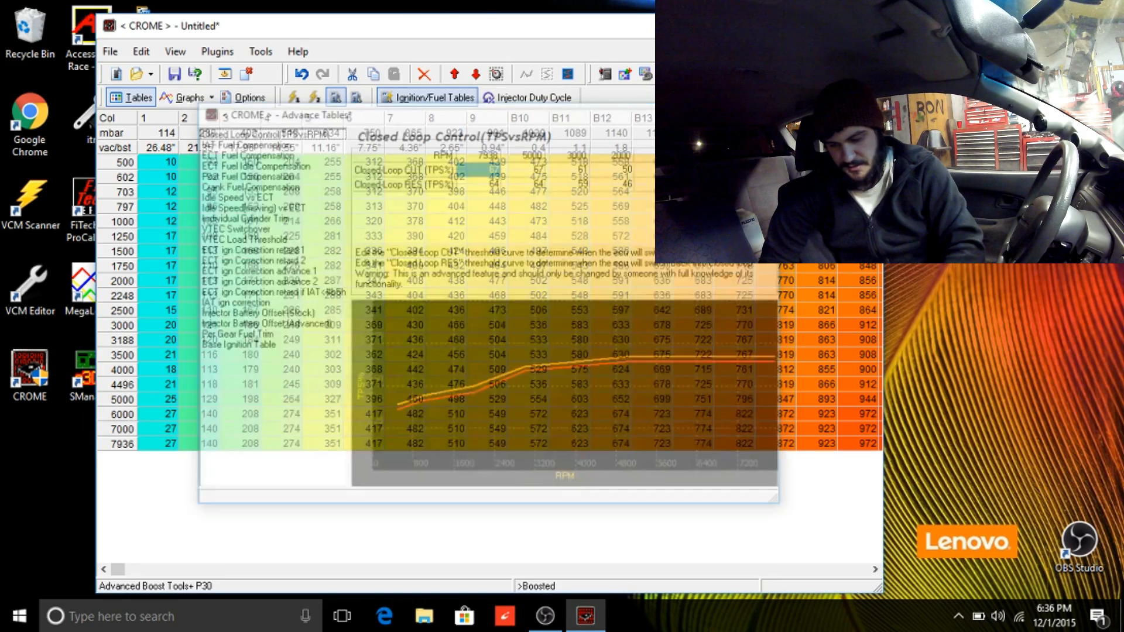
# Rescale the fuel tables with the Fuel Multiplier for a new injector flow rating of 750 cc and check the boost cells.
pyautogui.click(175, 53)
pyautogui.moveTo(217, 53)
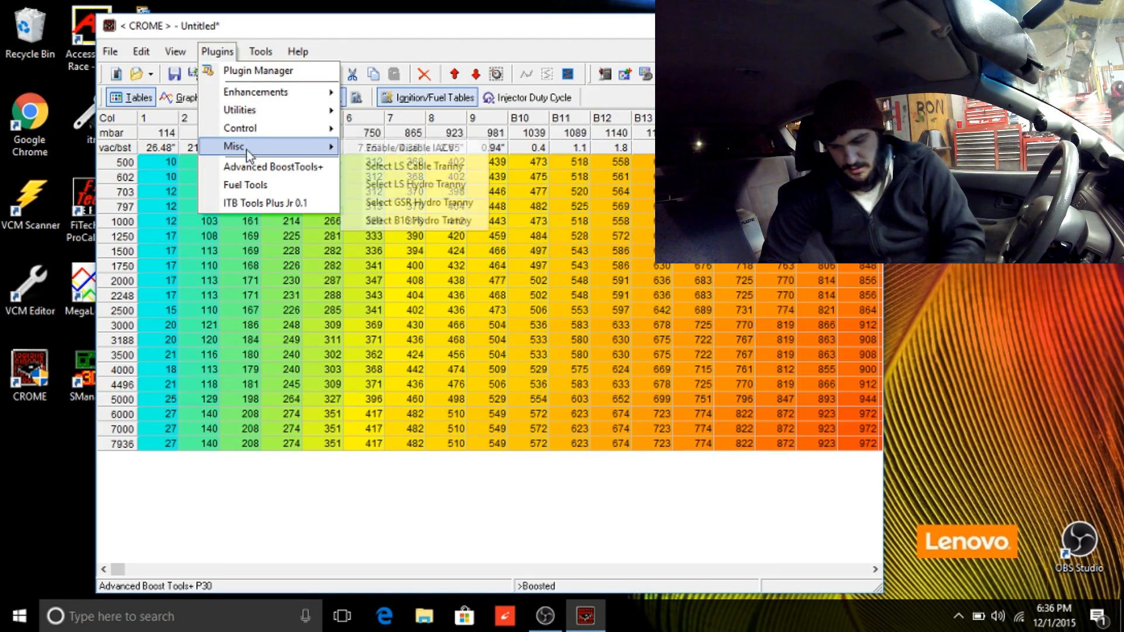
pyautogui.moveTo(260, 52)
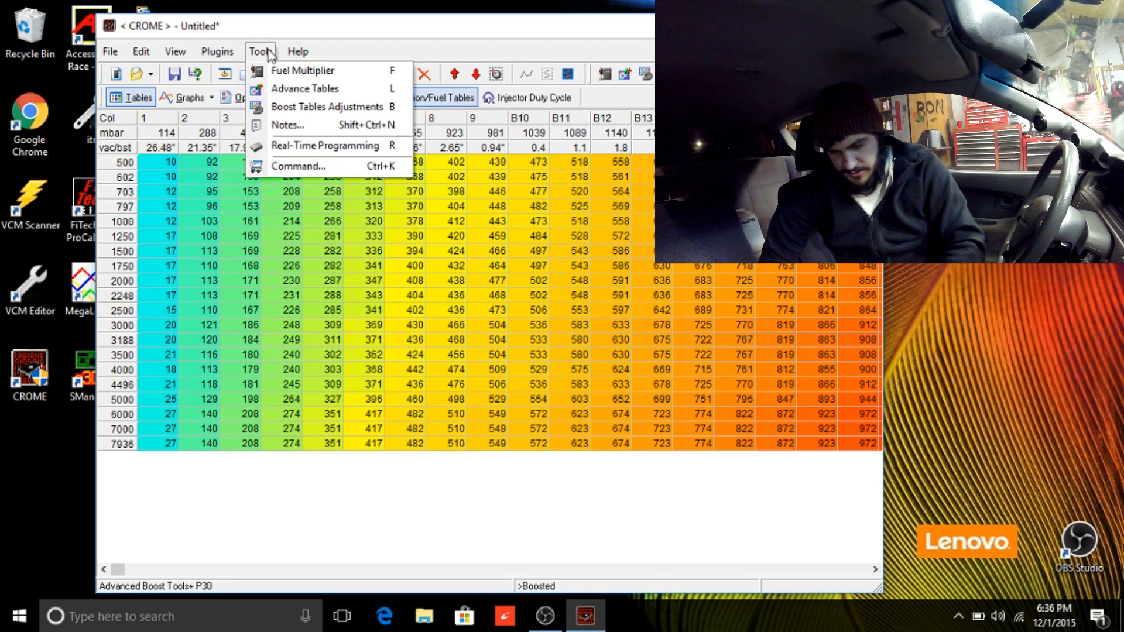
pyautogui.click(295, 71)
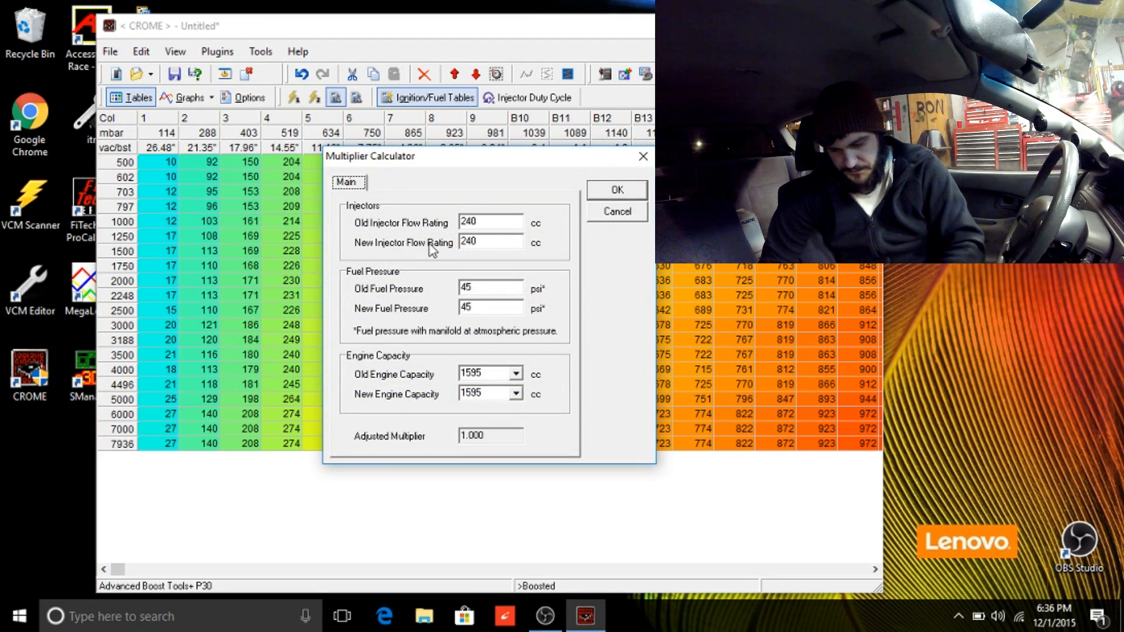
pyautogui.moveTo(499, 246); pyautogui.dragTo(424, 245)
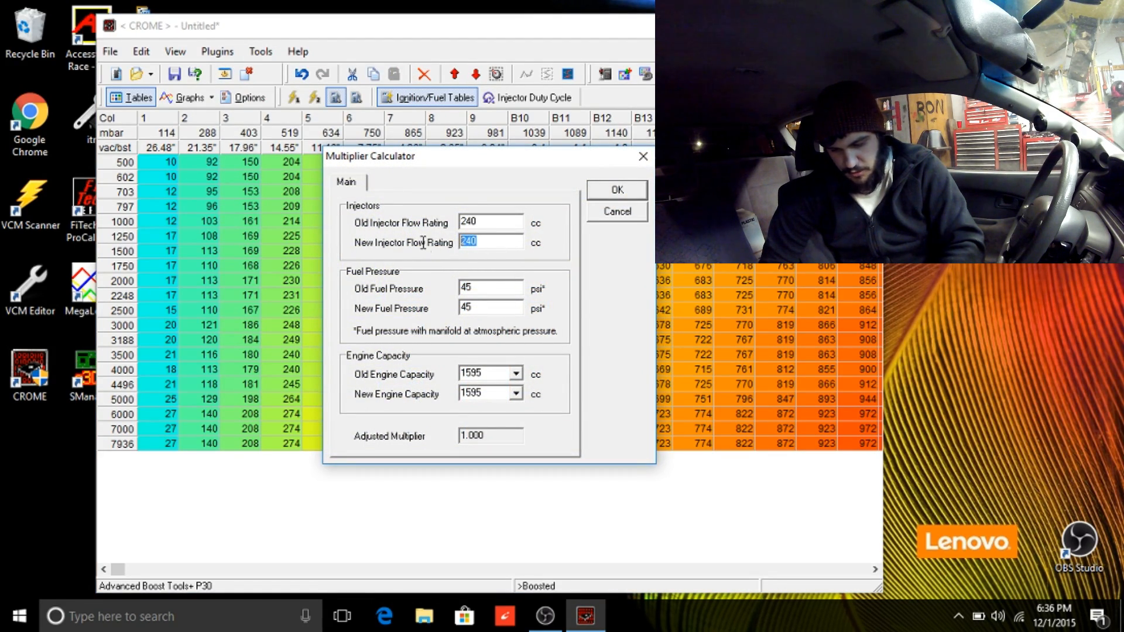
pyautogui.moveTo(484, 225); pyautogui.dragTo(398, 267)
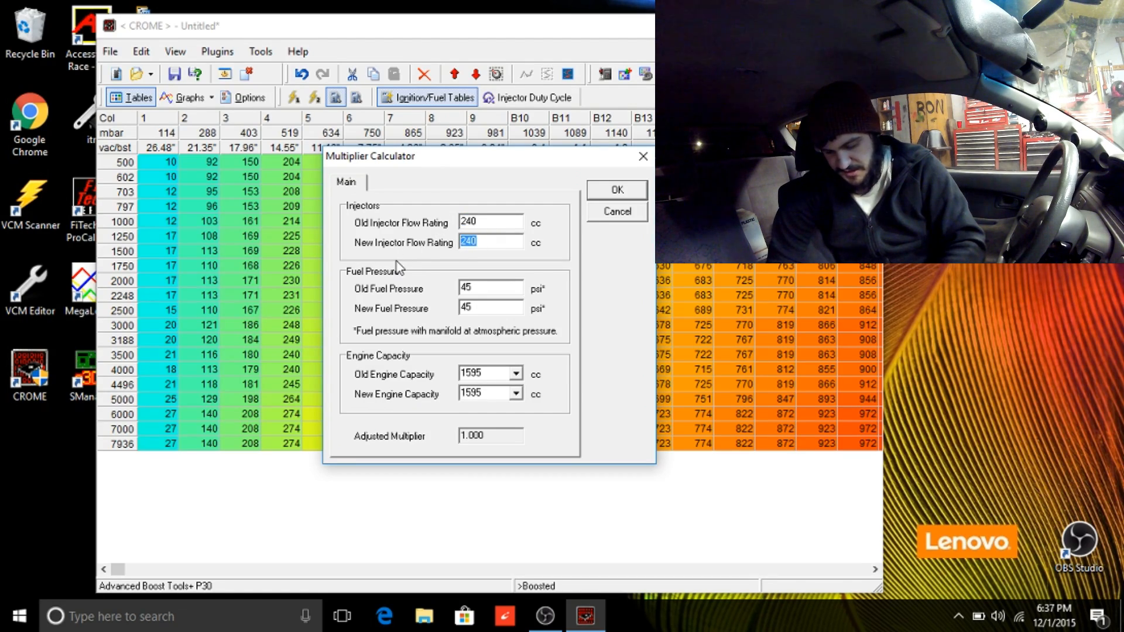
pyautogui.write('750')
pyautogui.click(631, 197)
pyautogui.click(538, 295)
pyautogui.moveTo(644, 206); pyautogui.dragTo(850, 410)
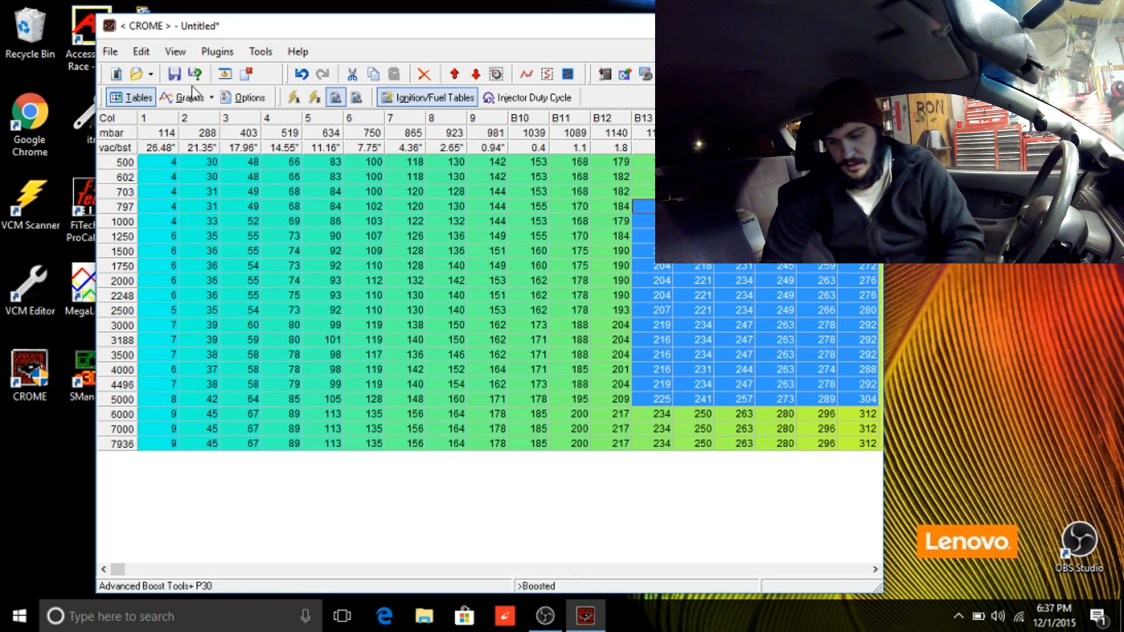
pyautogui.click(226, 58)
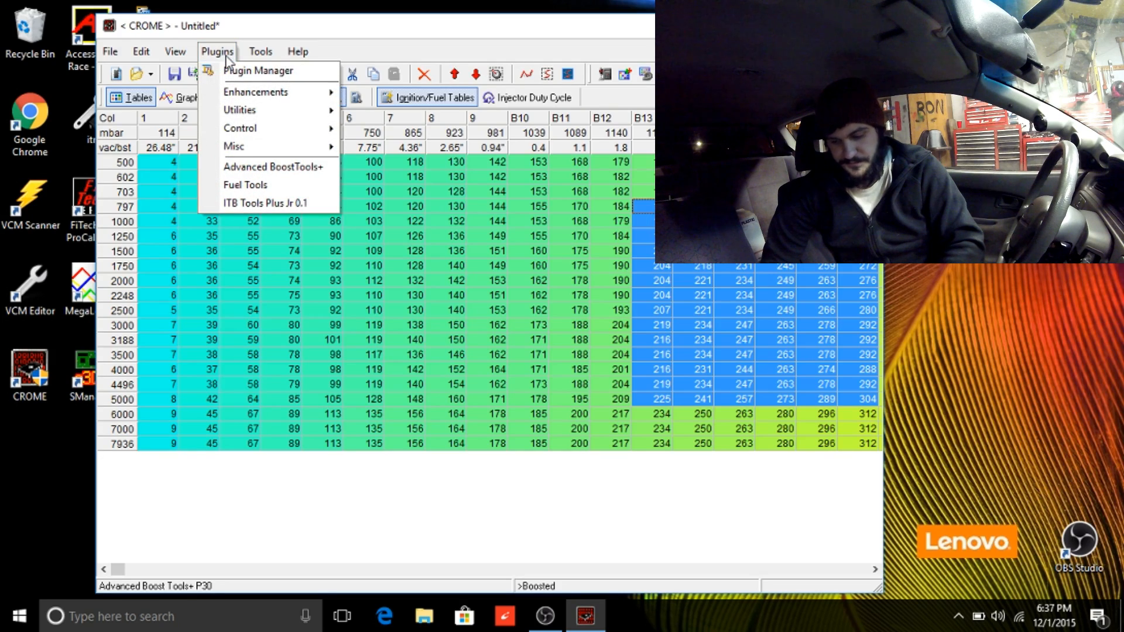
pyautogui.moveTo(251, 150)
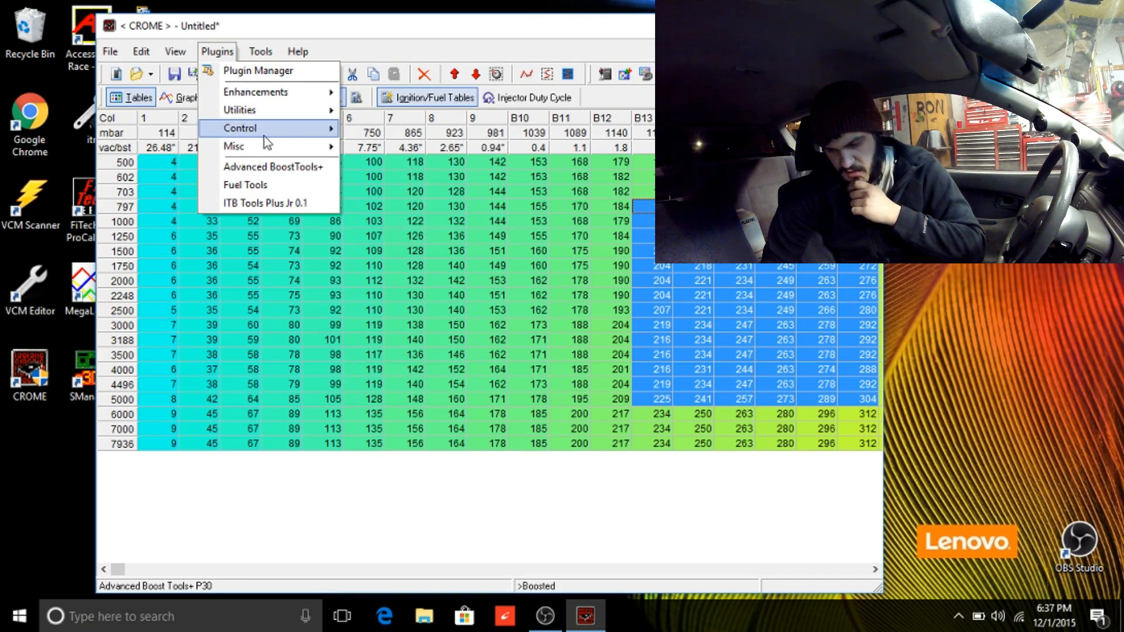
pyautogui.moveTo(270, 174)
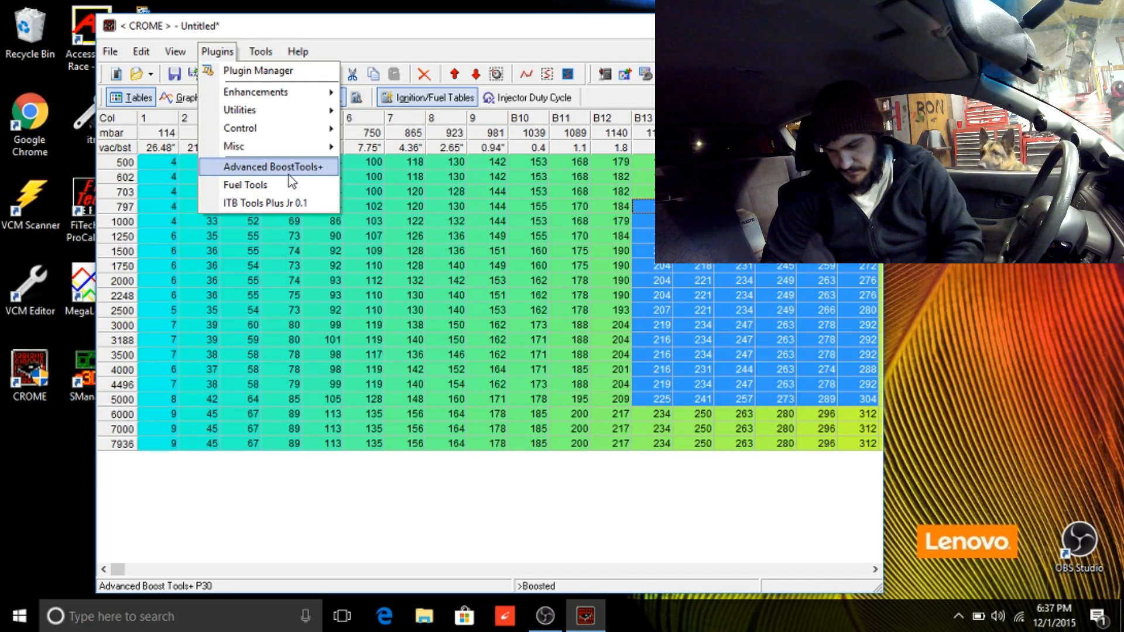
pyautogui.click(439, 233)
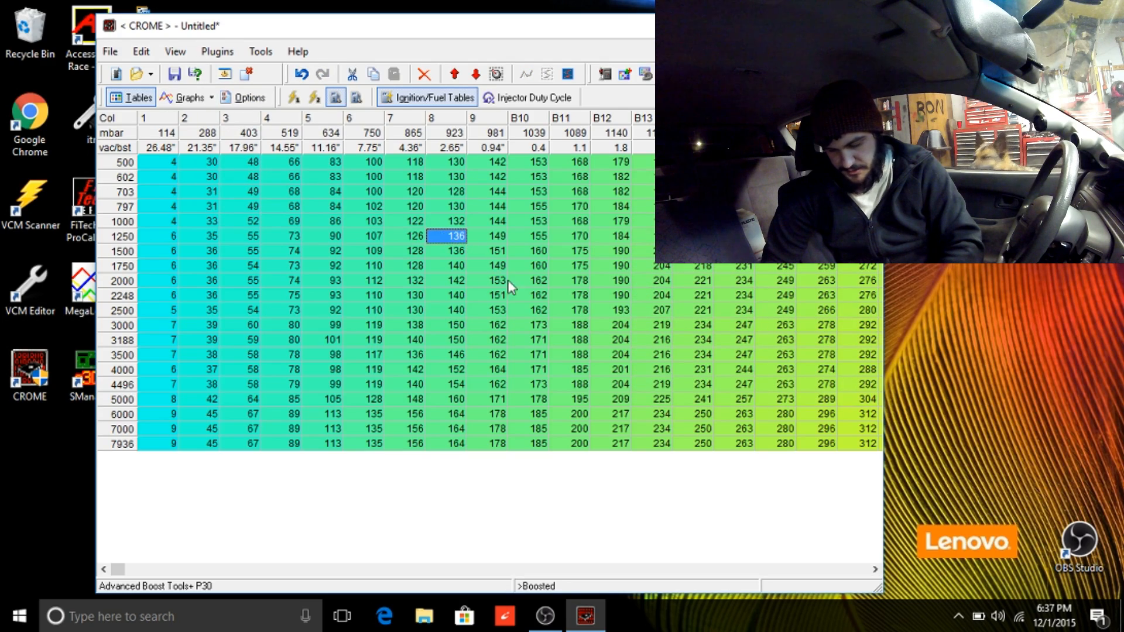
# Load the RC Engineering 750cc (71lb) 12ohm preset into the Injector Battery Offset (Stock) advance table.
pyautogui.click(259, 51)
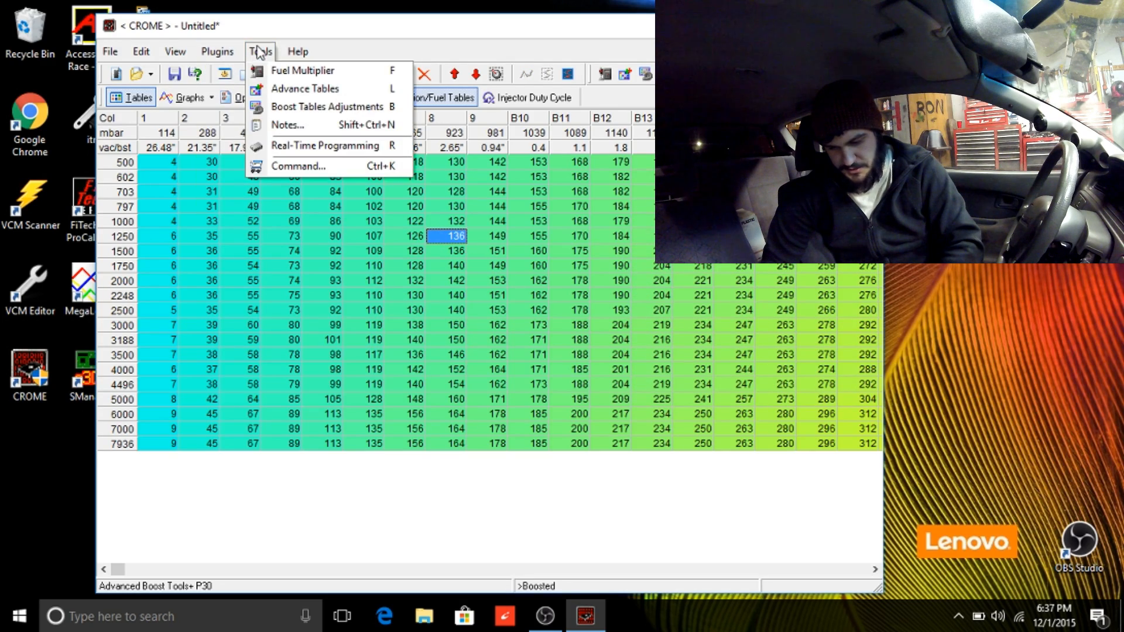
pyautogui.click(285, 90)
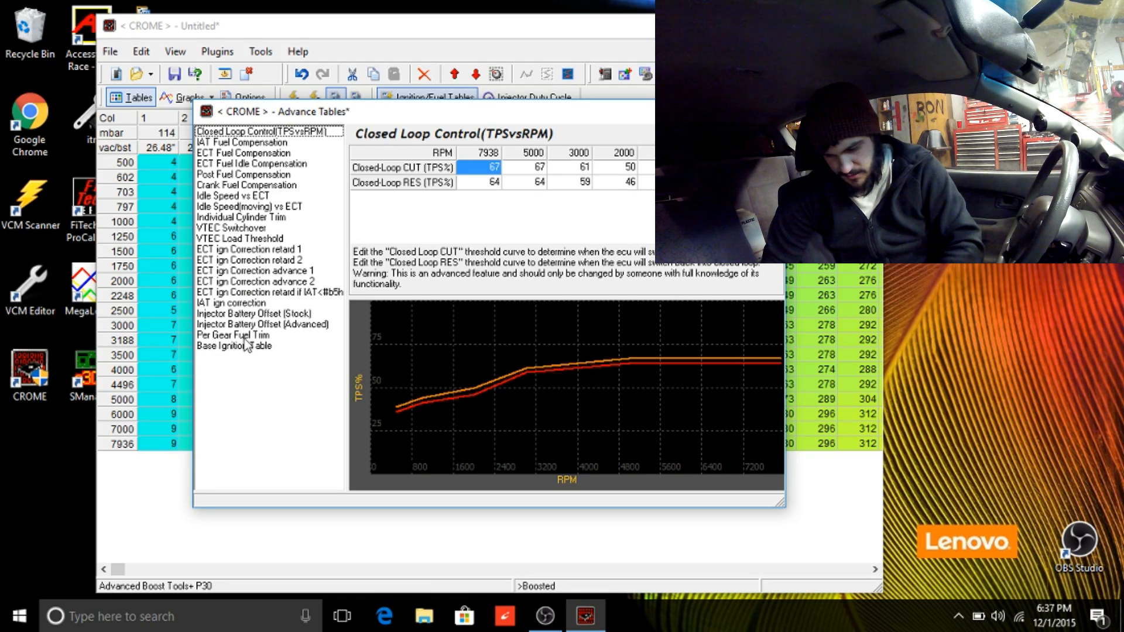
pyautogui.click(253, 316)
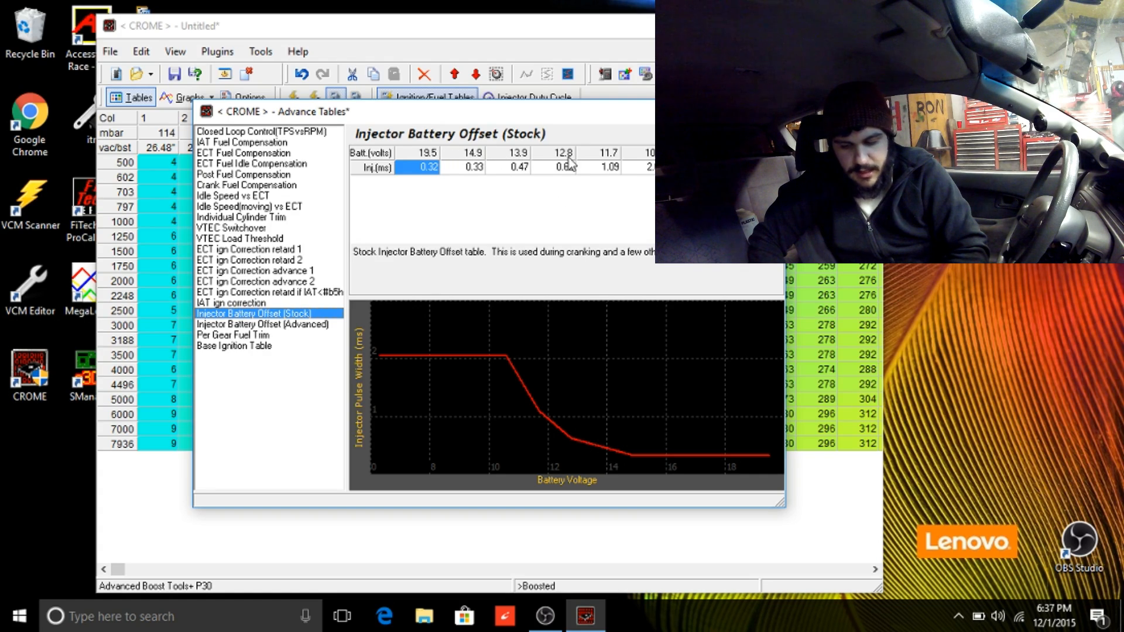
pyautogui.click(758, 135)
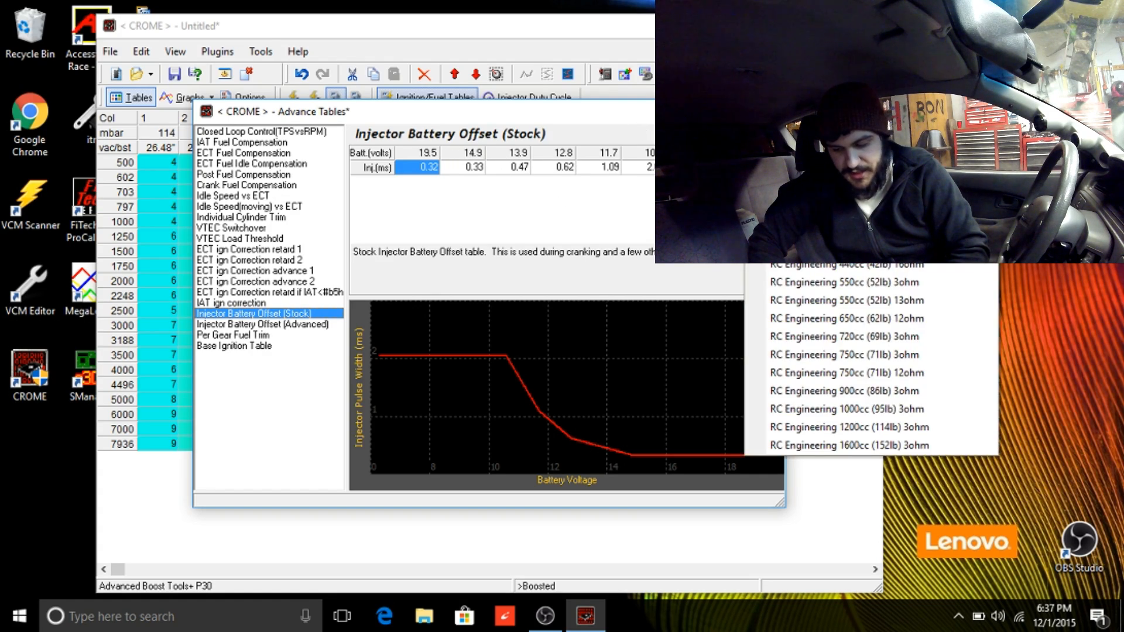
pyautogui.press('Escape')
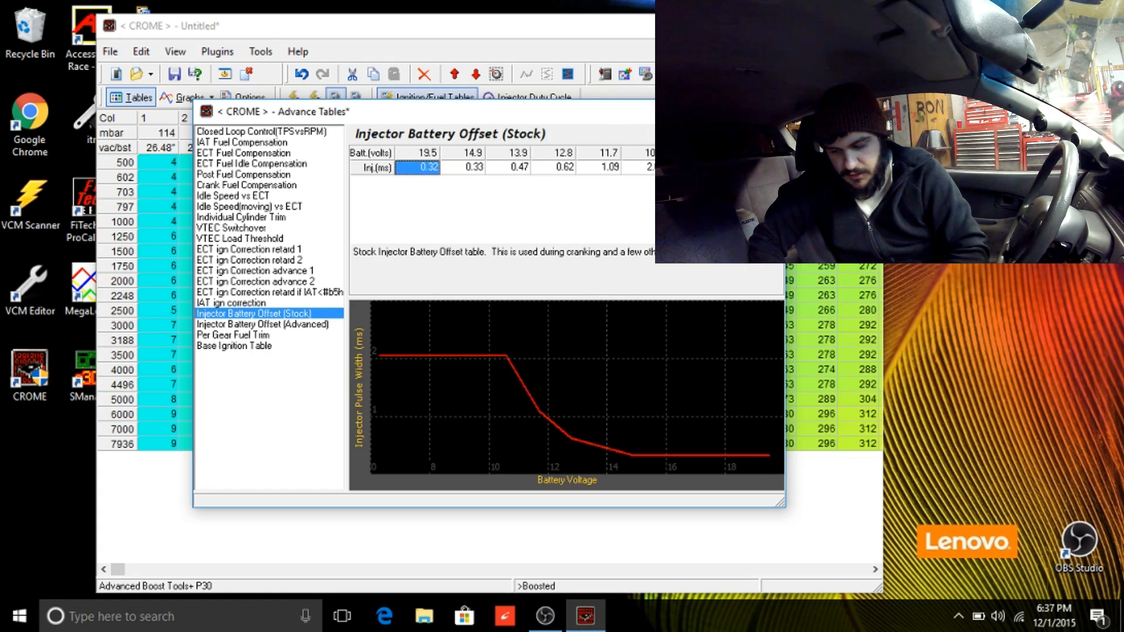
pyautogui.click(758, 134)
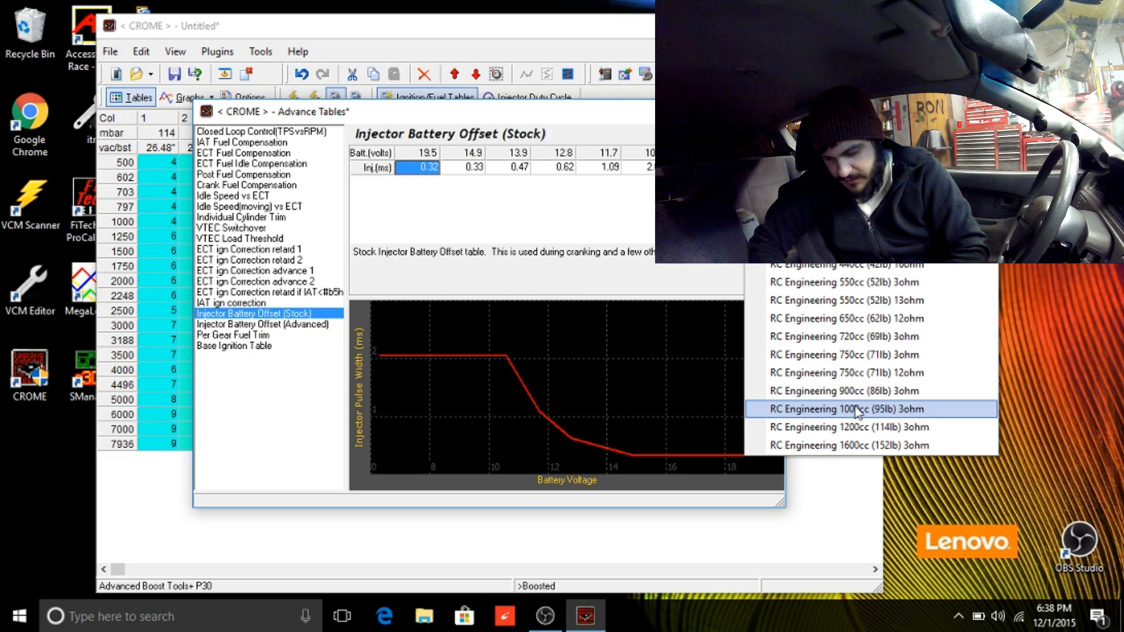
pyautogui.click(916, 373)
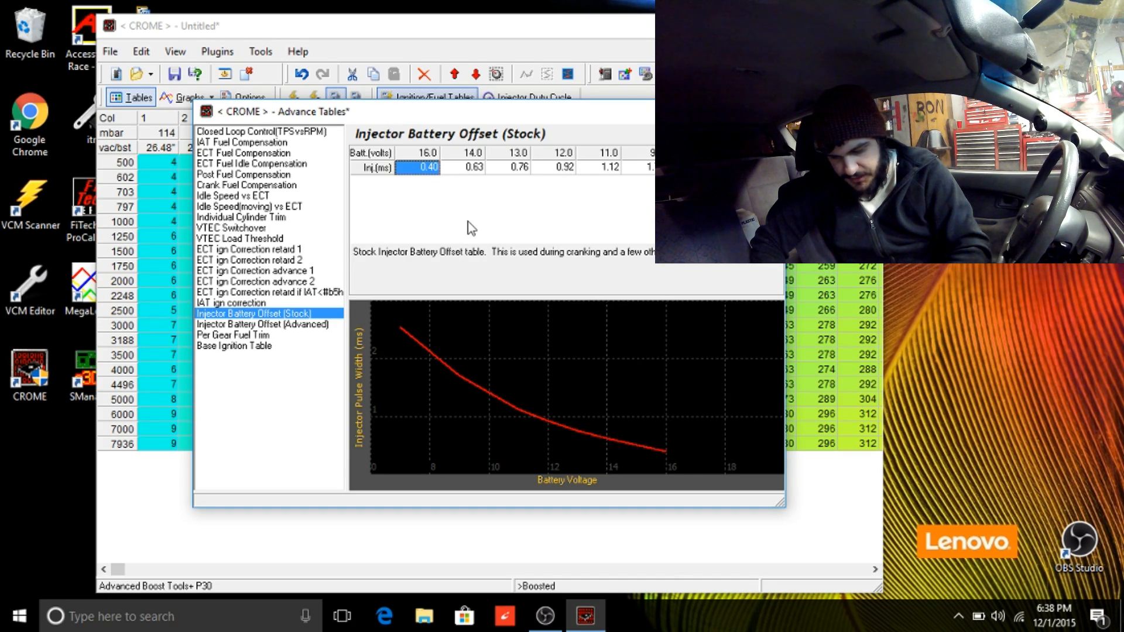
# Review the advanced battery offset, ECT ignition correction, idle speed, post fuel and closed loop tables, and close the advance tables.
pyautogui.click(264, 325)
pyautogui.click(257, 272)
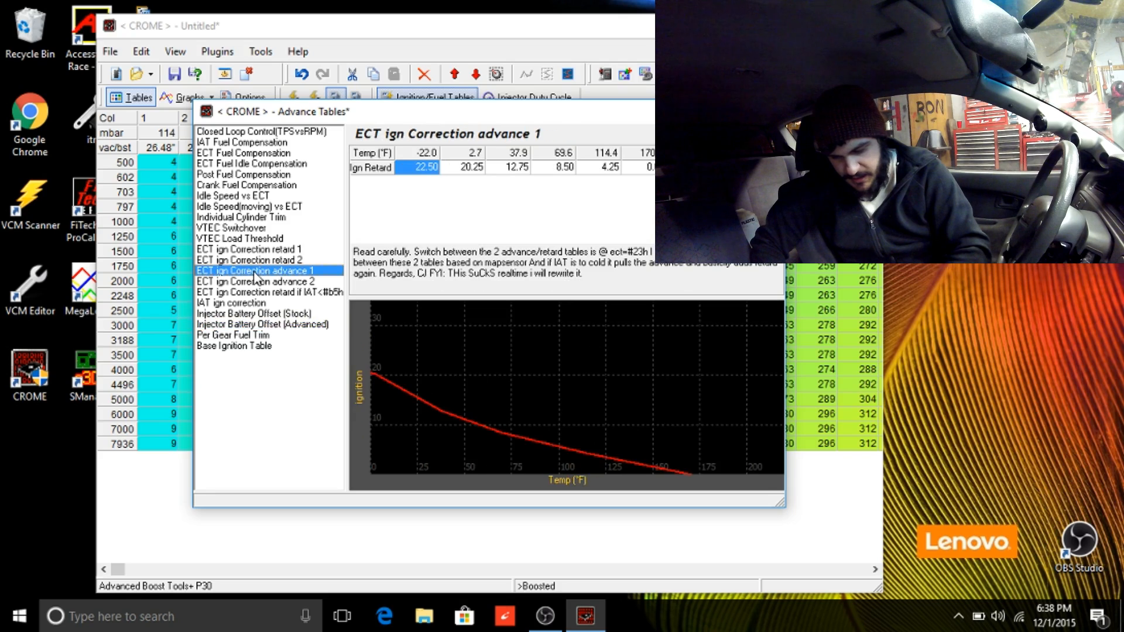
pyautogui.click(254, 193)
pyautogui.click(263, 176)
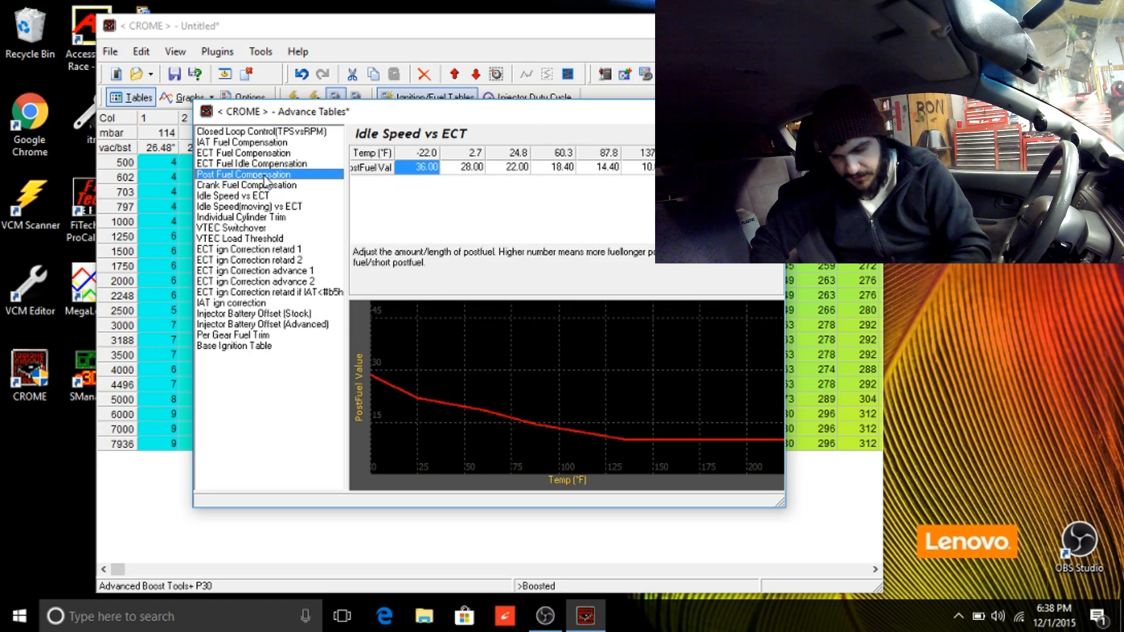
pyautogui.click(276, 133)
pyautogui.click(767, 111)
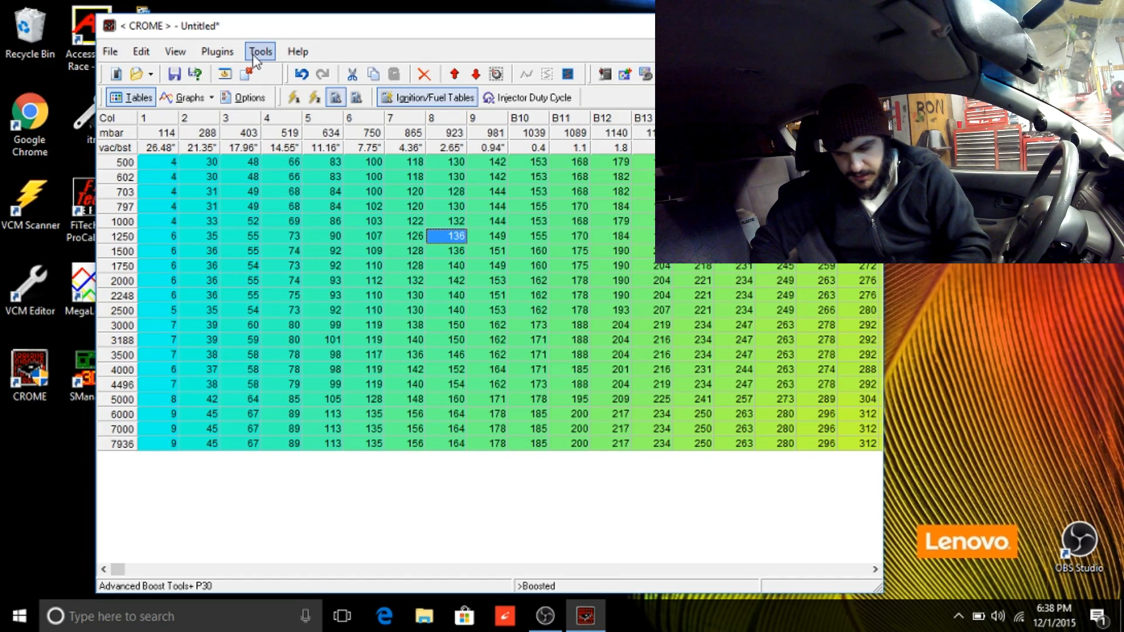
# Disable the knock sensor, oxygen sensor, VTEC speed check and VTEC coolant temp check, and enable debug mode in the ROM options.
pyautogui.click(267, 98)
pyautogui.click(370, 175)
pyautogui.click(370, 174)
pyautogui.click(370, 144)
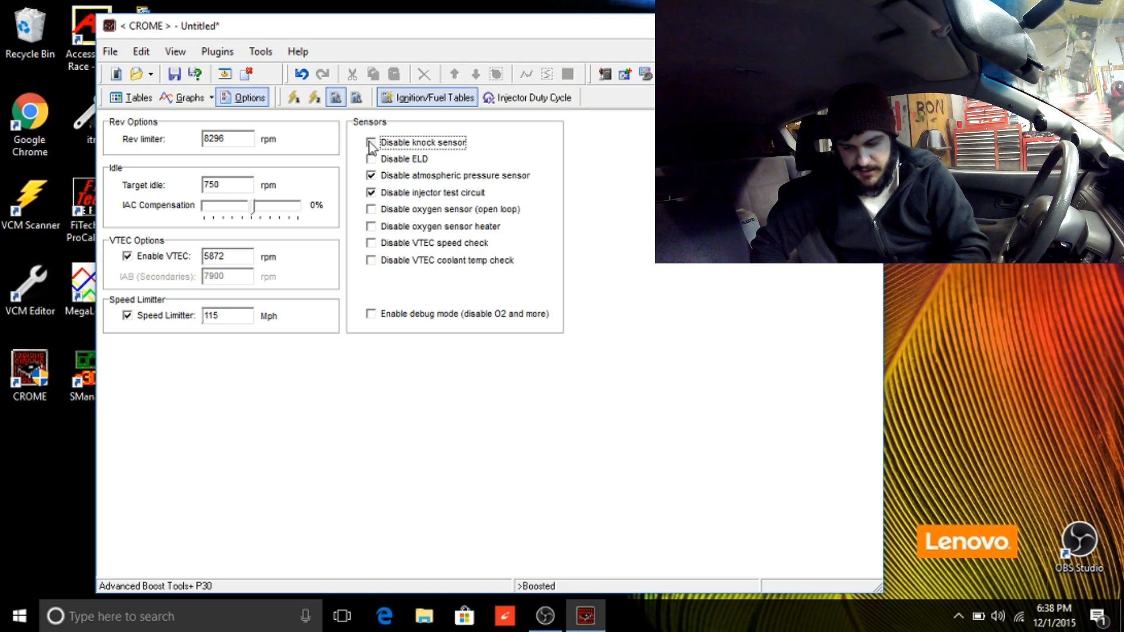
pyautogui.click(372, 211)
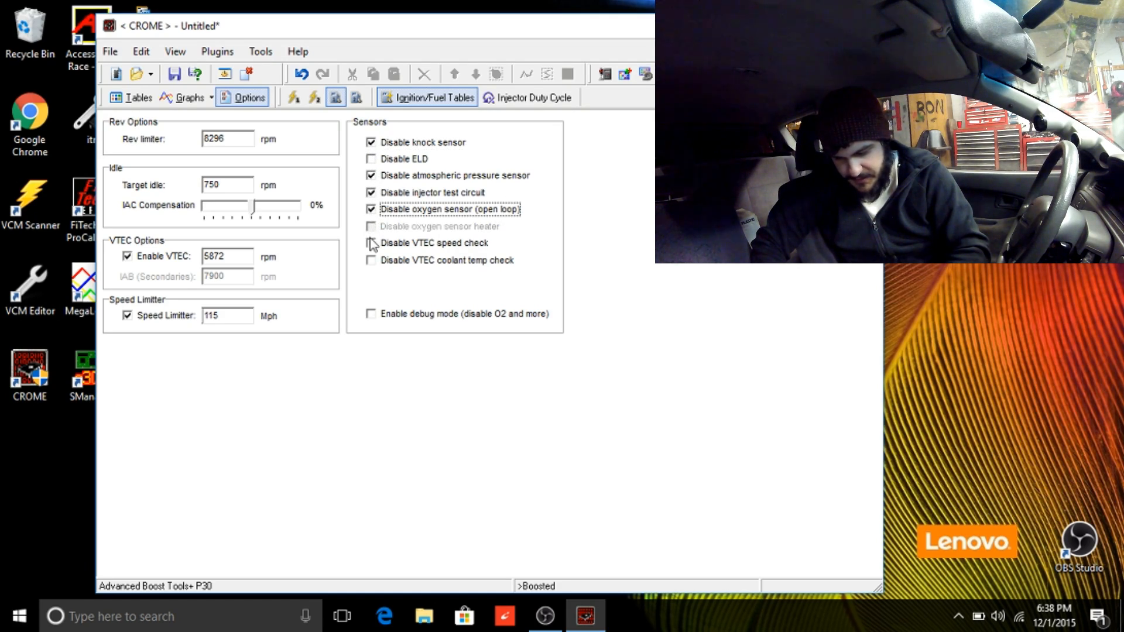
pyautogui.click(371, 243)
pyautogui.click(371, 261)
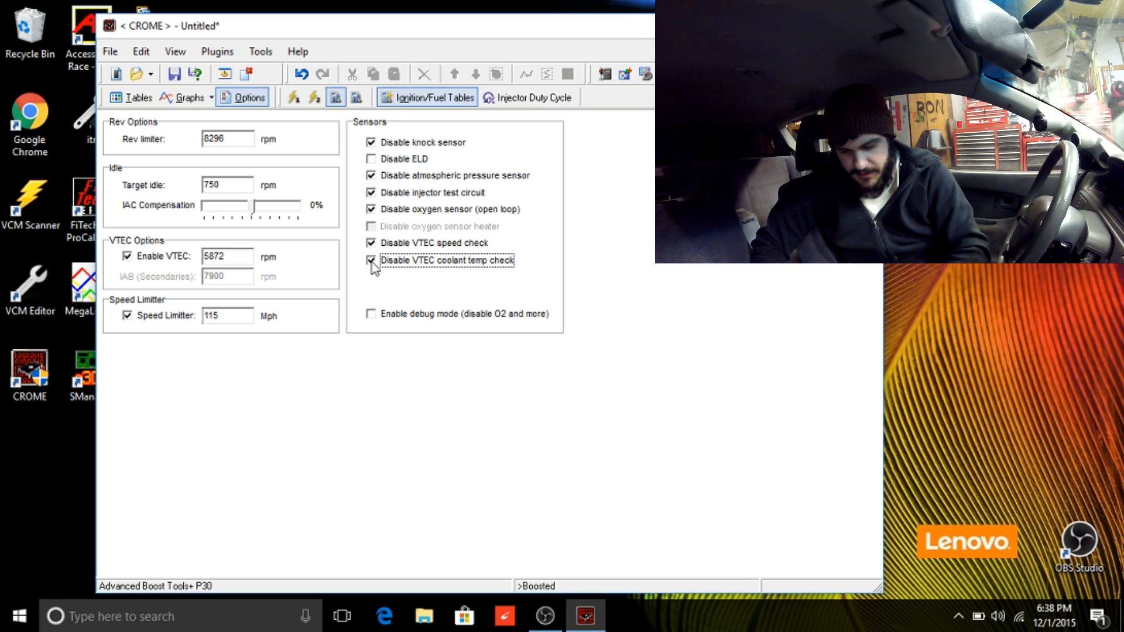
pyautogui.click(372, 315)
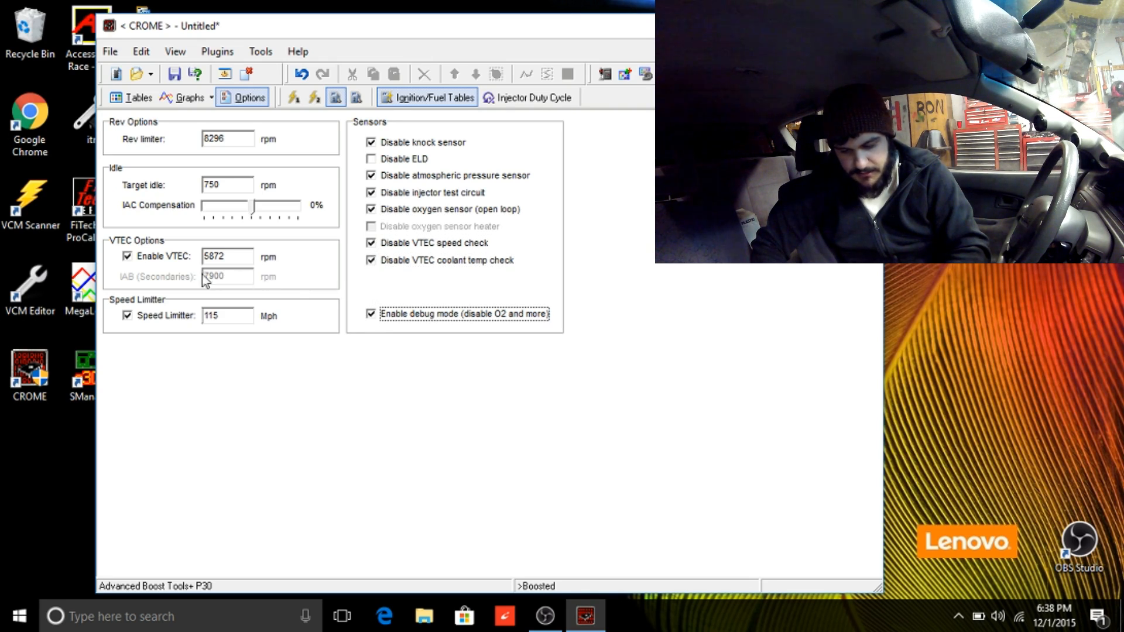
# Turn off the speed limiter and set the VTEC engagement point to 5500 rpm.
pyautogui.click(127, 316)
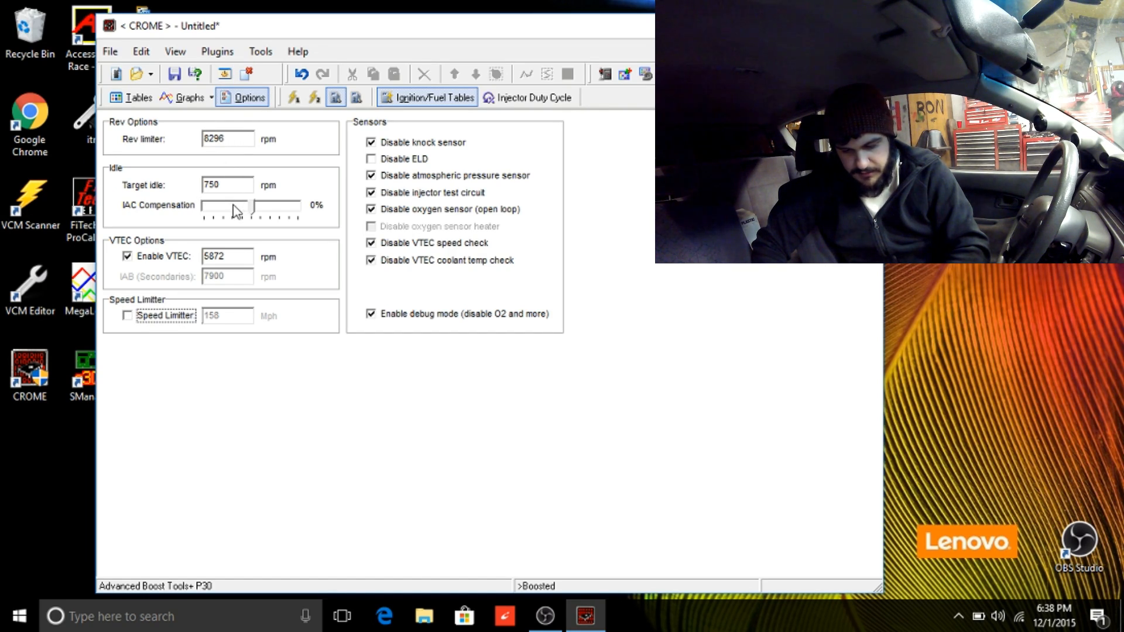
pyautogui.click(235, 257)
pyautogui.moveTo(235, 257); pyautogui.dragTo(150, 272)
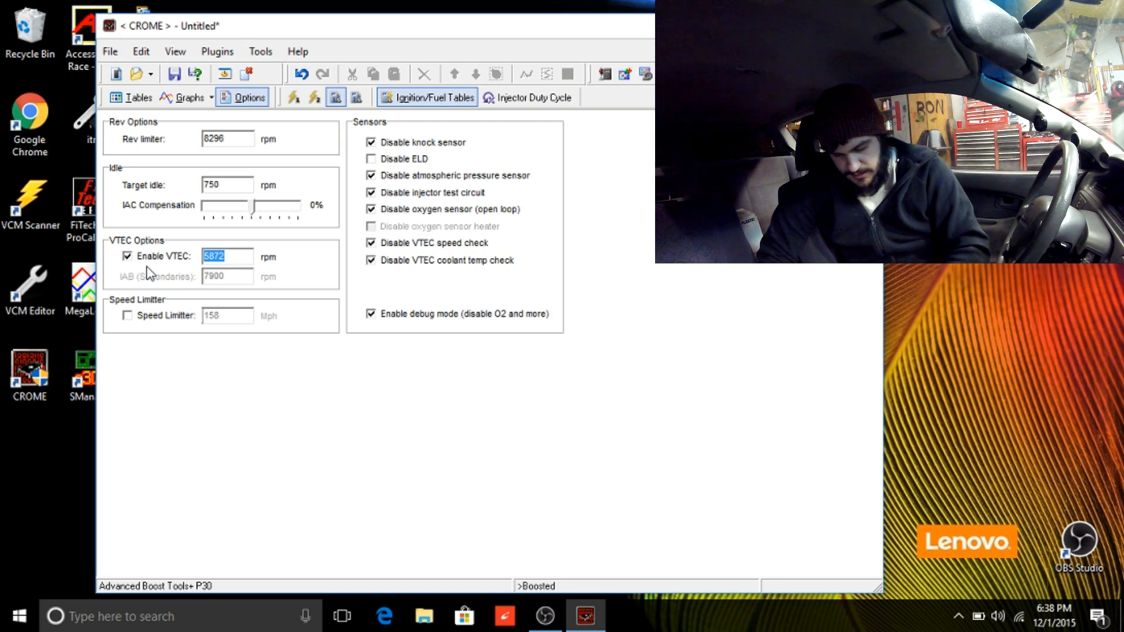
pyautogui.write('5500')
pyautogui.click(233, 184)
# Add full throttle launch, full throttle shift and boost cut support to the ROM with the enhancement plugin.
pyautogui.click(260, 52)
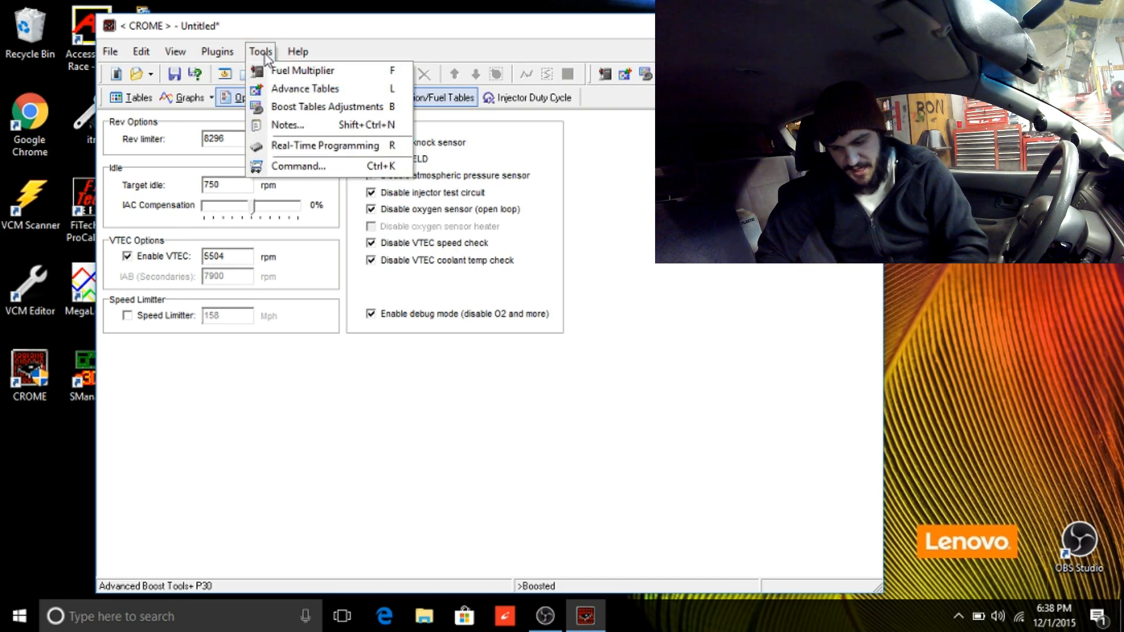
pyautogui.moveTo(217, 53)
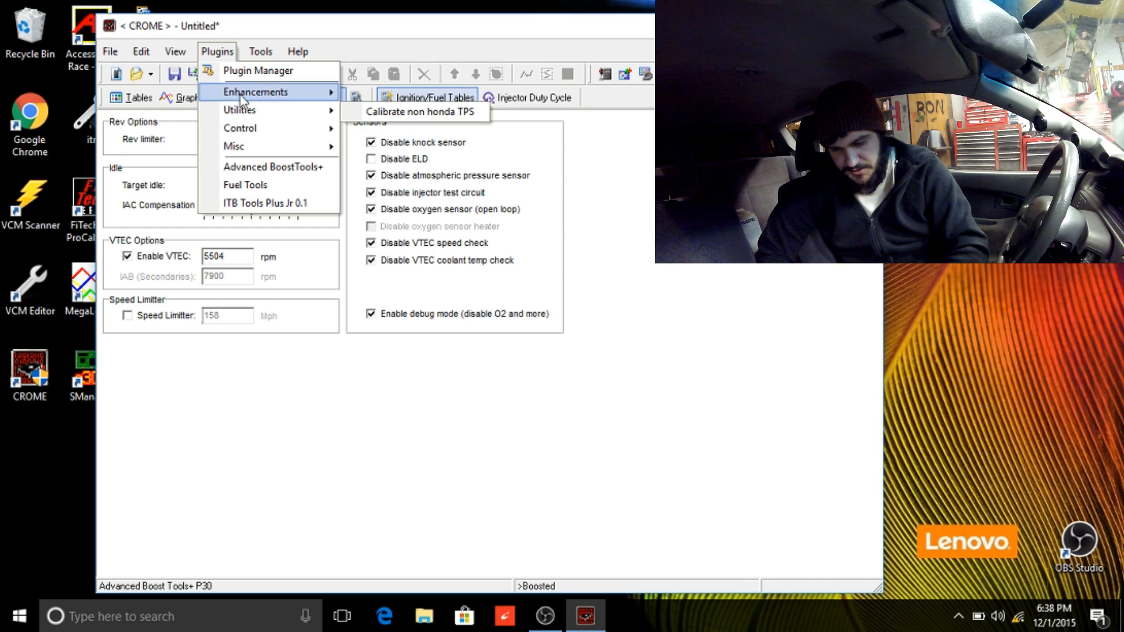
pyautogui.moveTo(244, 94)
pyautogui.click(410, 130)
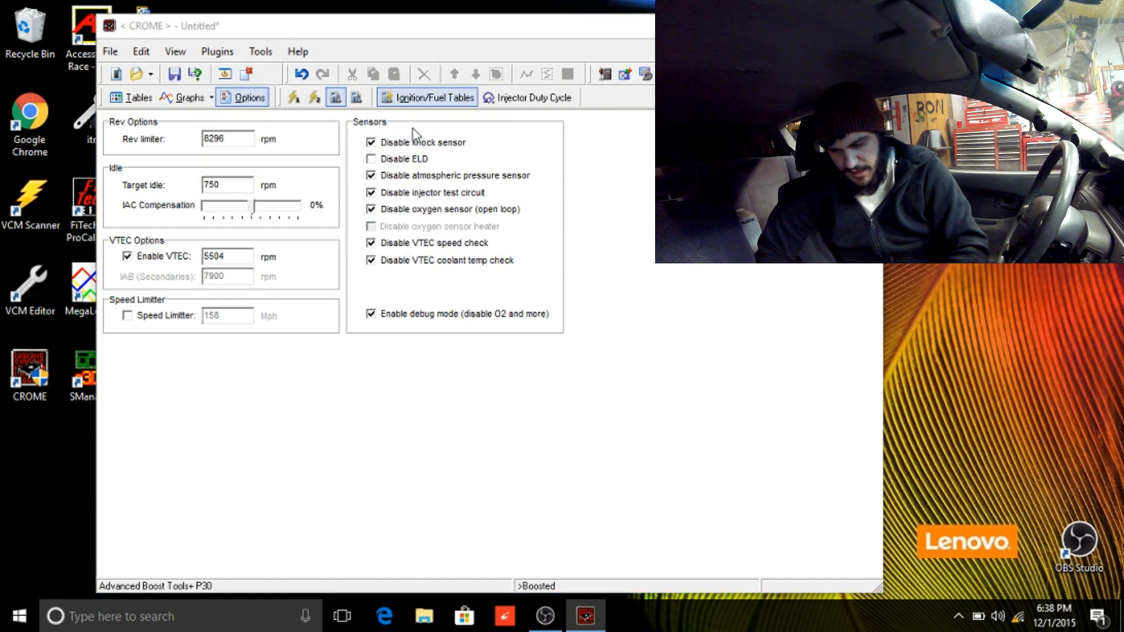
pyautogui.click(622, 357)
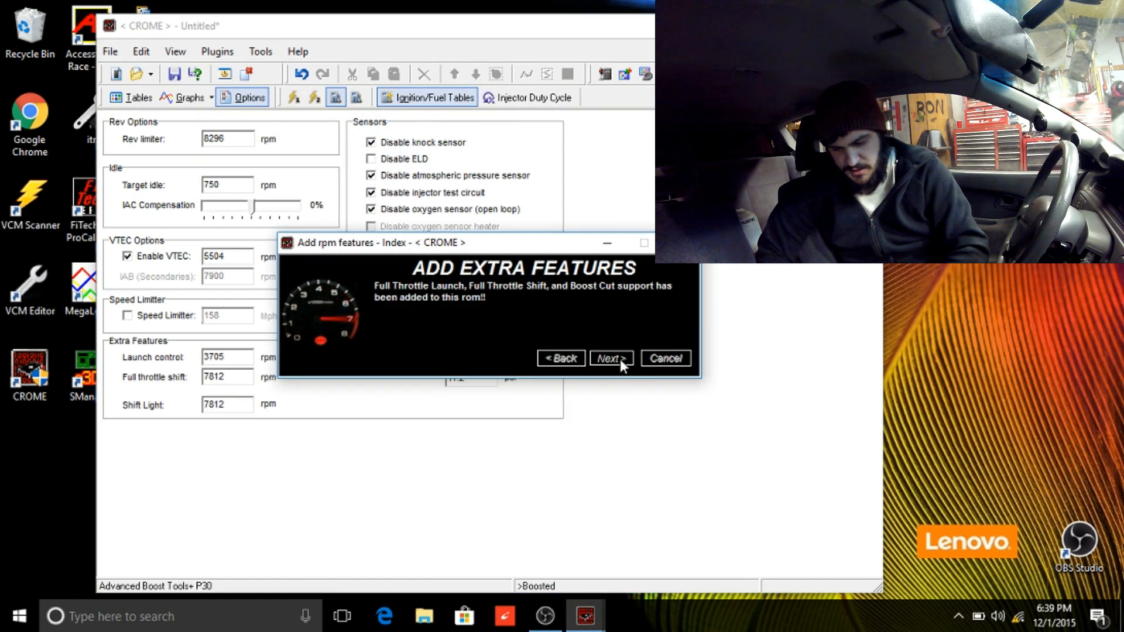
pyautogui.click(620, 359)
# Examine the launch control, shift light and boost limit values in the extra features options.
pyautogui.moveTo(244, 359); pyautogui.dragTo(189, 354)
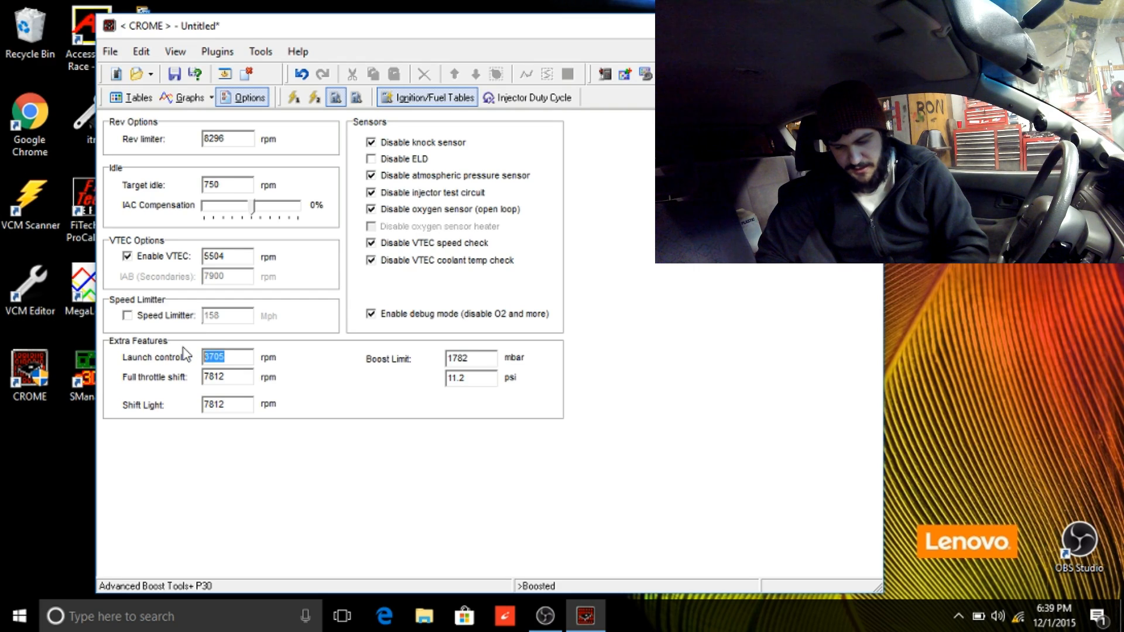
pyautogui.click(219, 405)
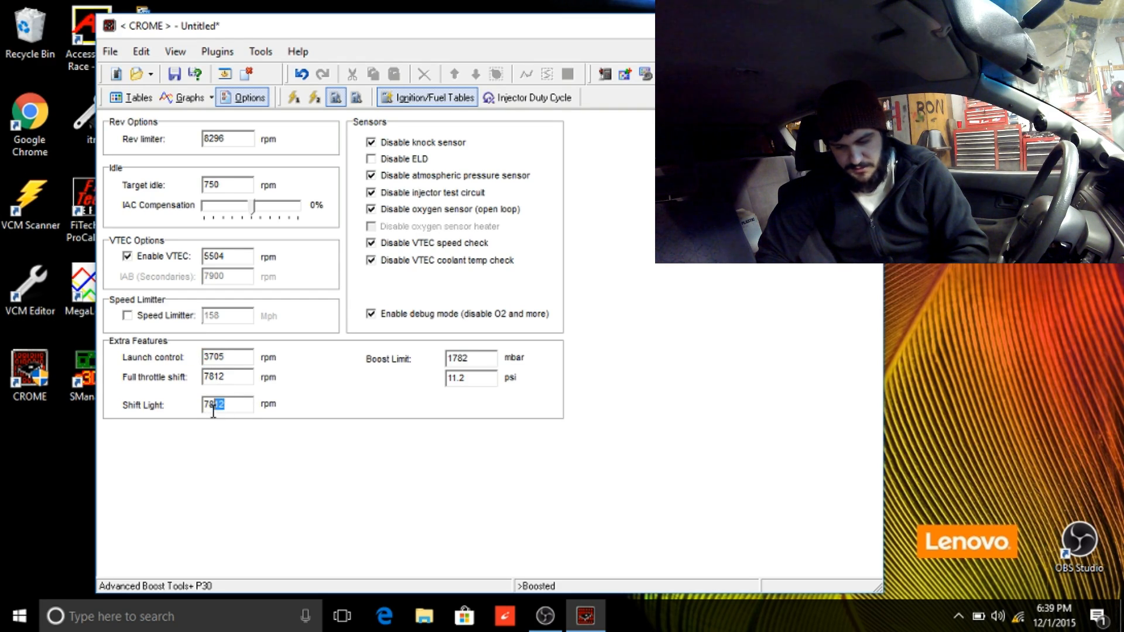
pyautogui.moveTo(484, 384); pyautogui.dragTo(438, 386)
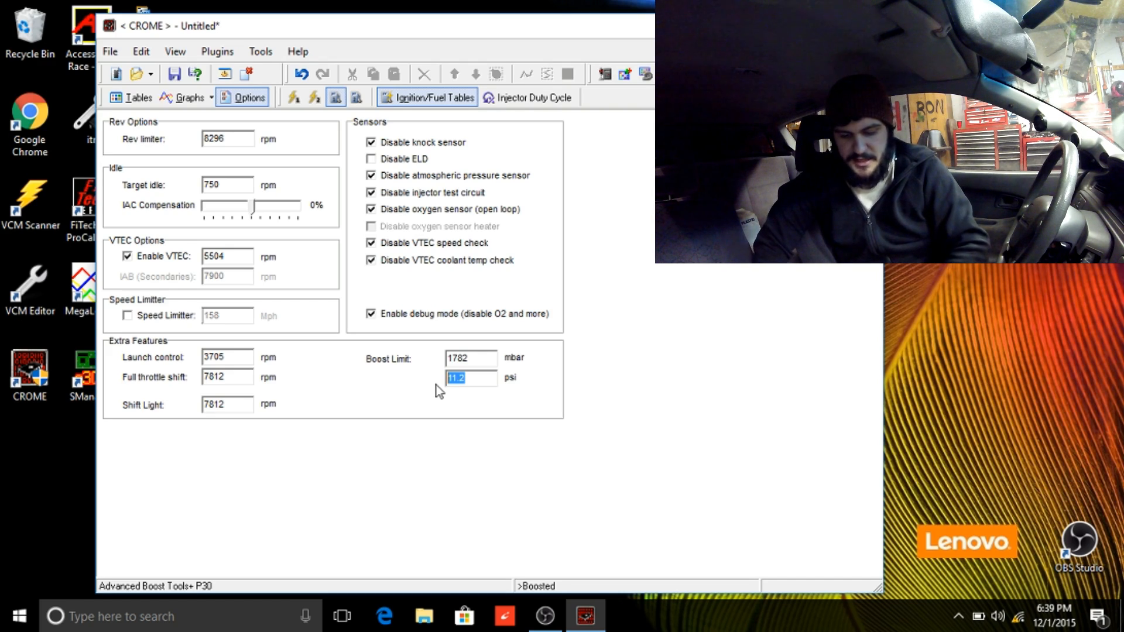
pyautogui.click(475, 359)
pyautogui.click(480, 382)
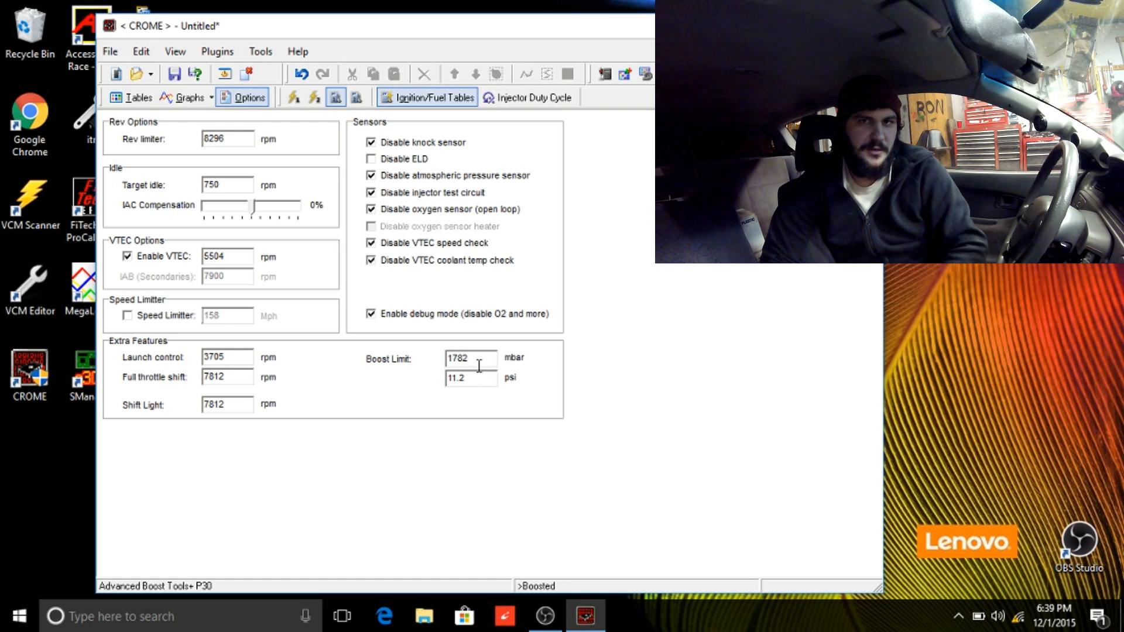
pyautogui.click(470, 363)
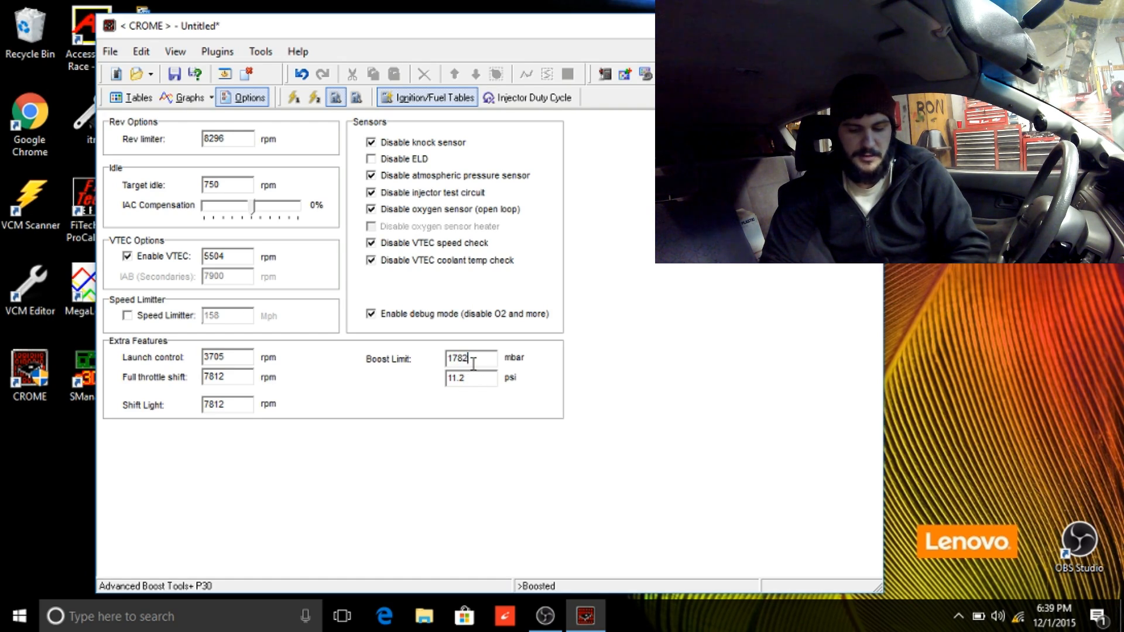
pyautogui.moveTo(471, 375); pyautogui.dragTo(452, 377)
pyautogui.click(475, 361)
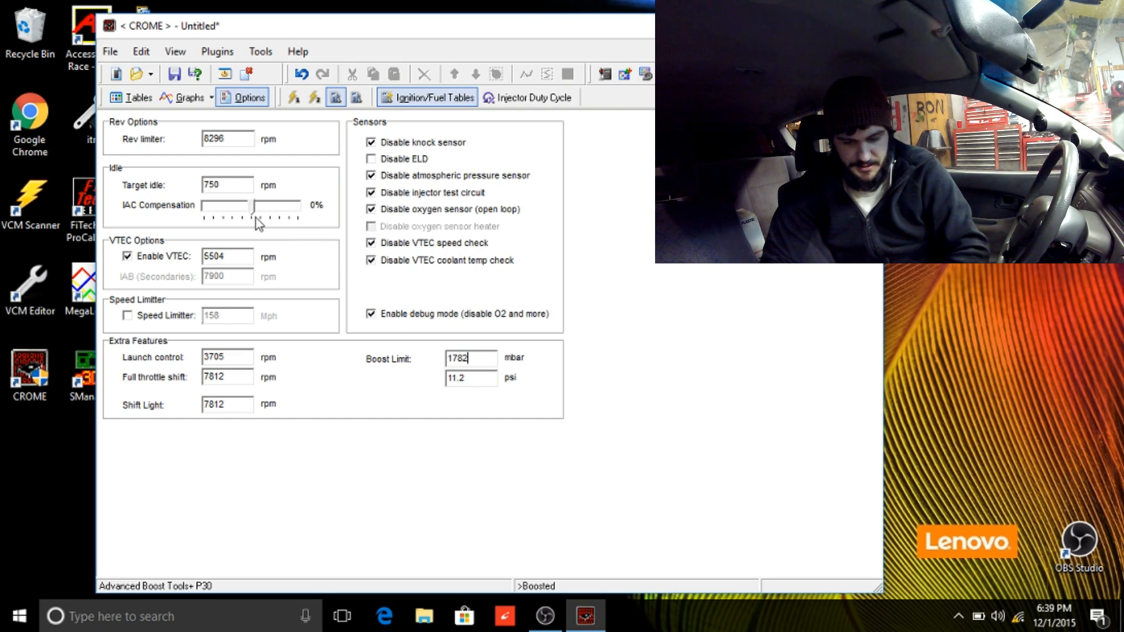
# Show the low-cam ignition table and examine its boost columns from B10 onward.
pyautogui.click(138, 99)
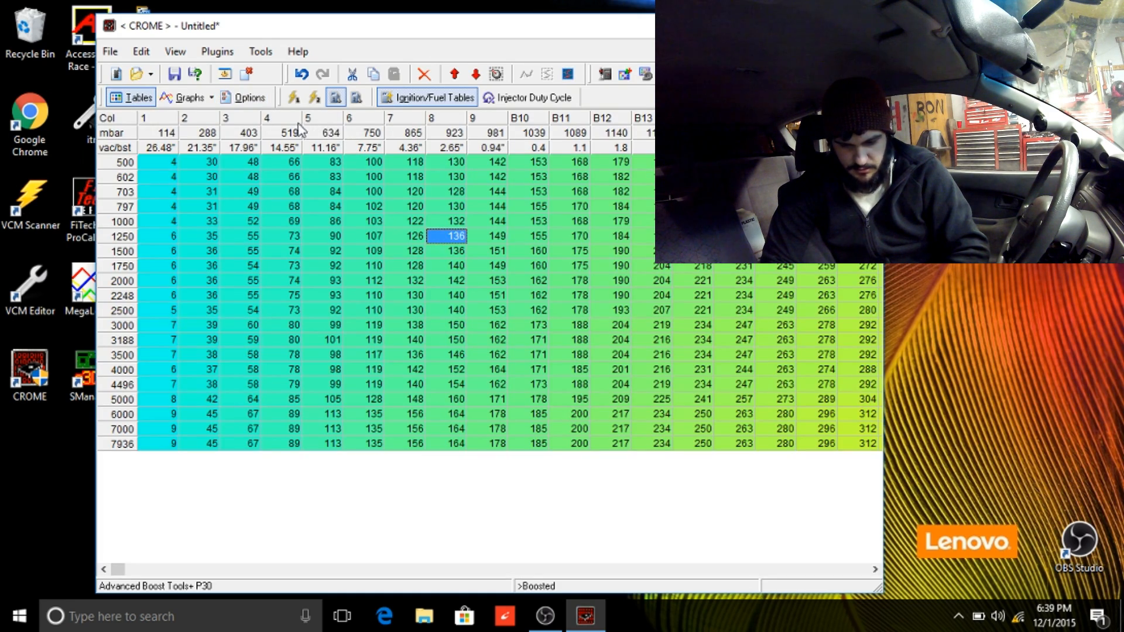
pyautogui.click(294, 98)
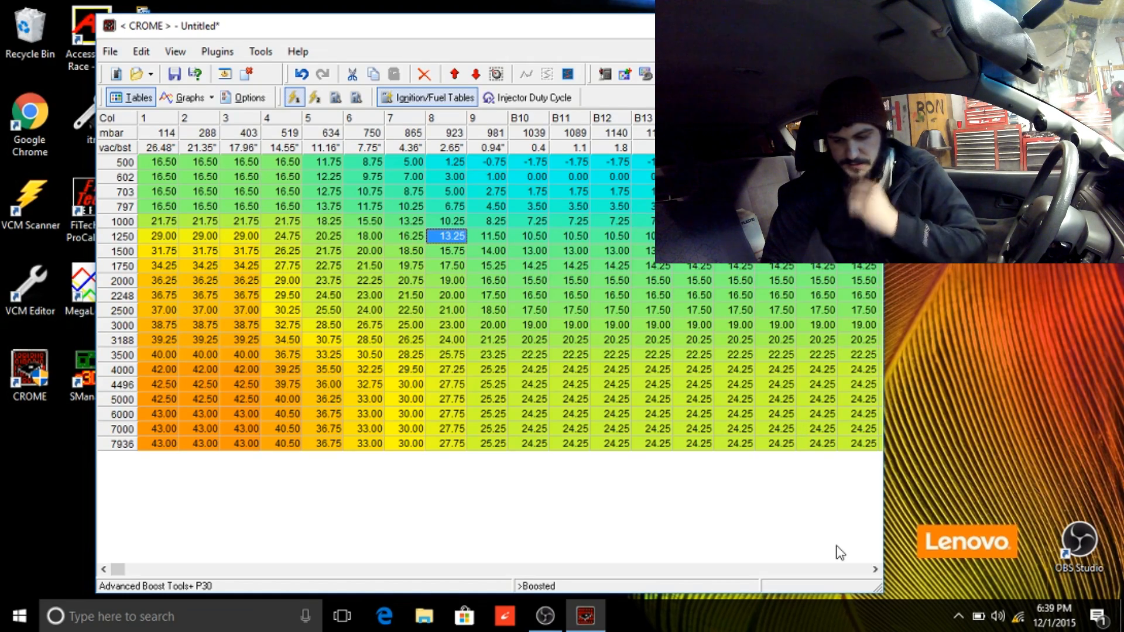
pyautogui.click(876, 569)
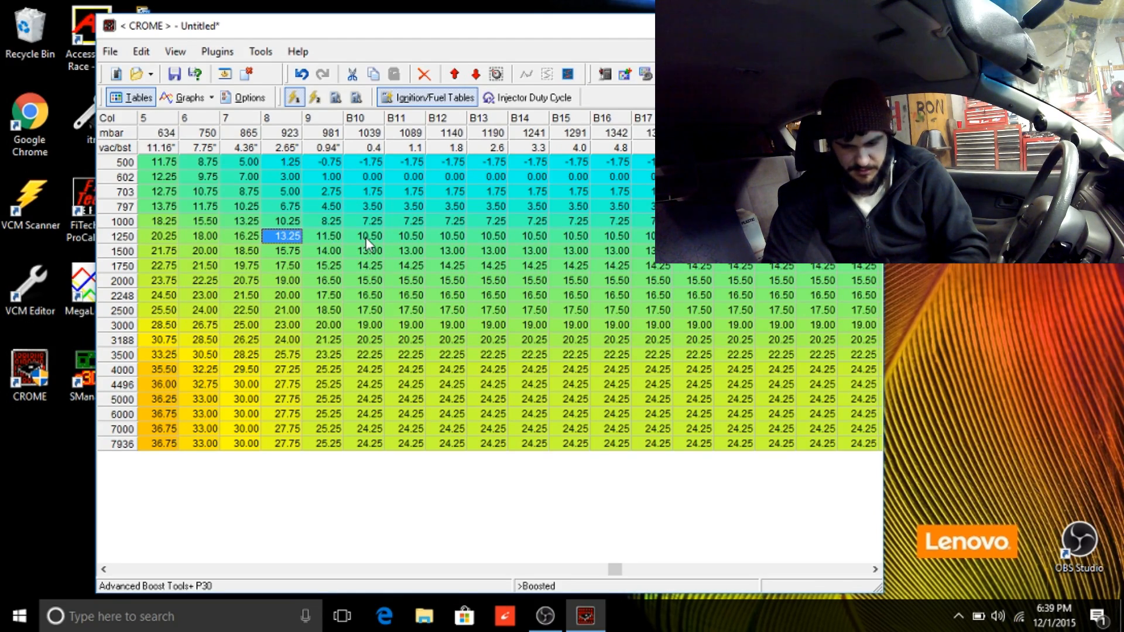
pyautogui.moveTo(367, 237); pyautogui.dragTo(369, 444)
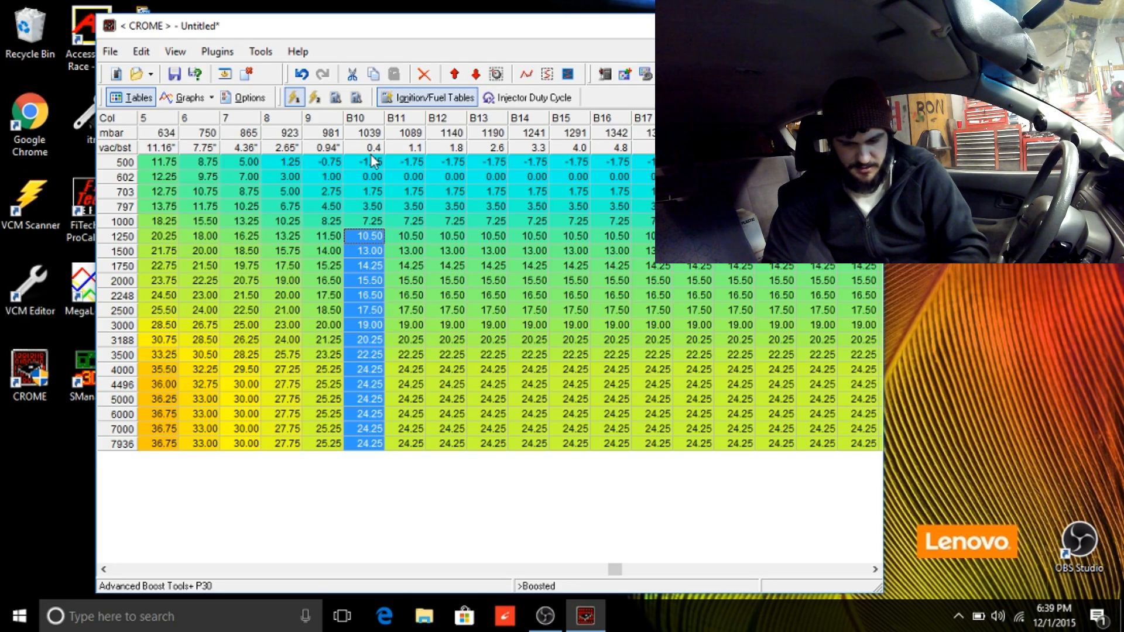
pyautogui.click(408, 161)
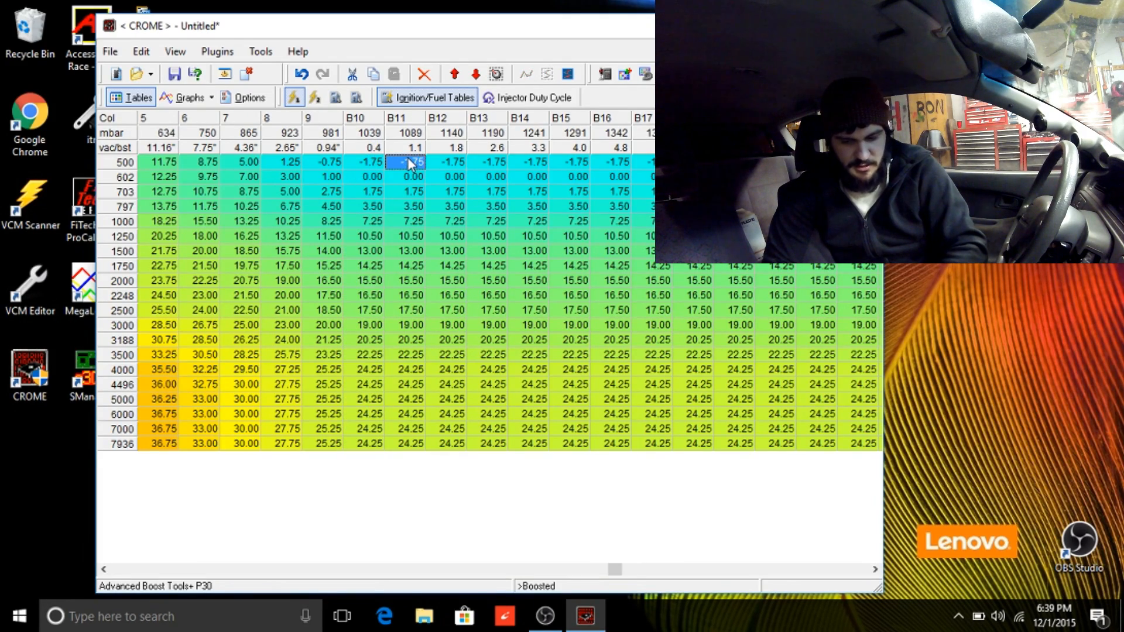
pyautogui.click(447, 161)
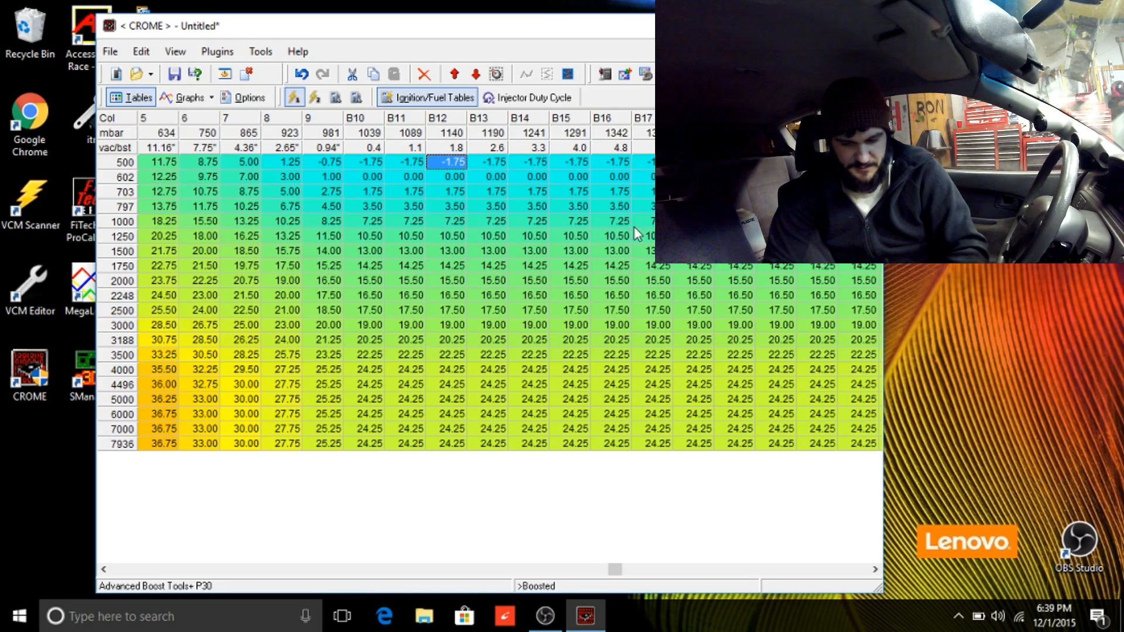
# Add -1 to the low-cam ignition values from column B16 through the last boost column, rows 1250 to 7936 rpm.
pyautogui.moveTo(615, 236); pyautogui.dragTo(914, 469)
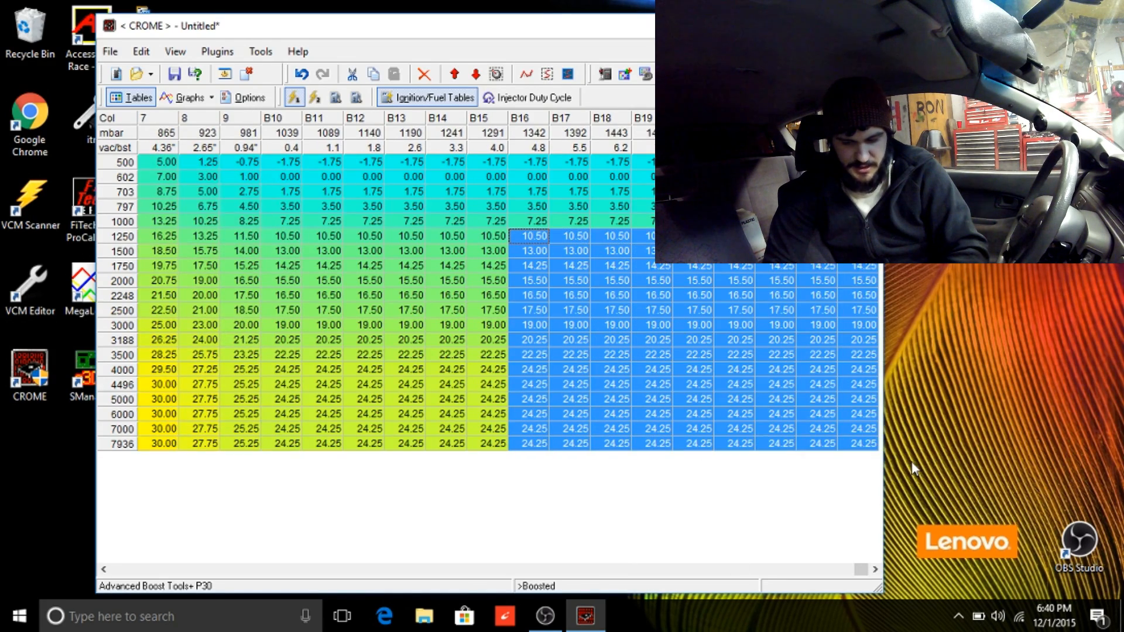
pyautogui.rightClick(619, 345)
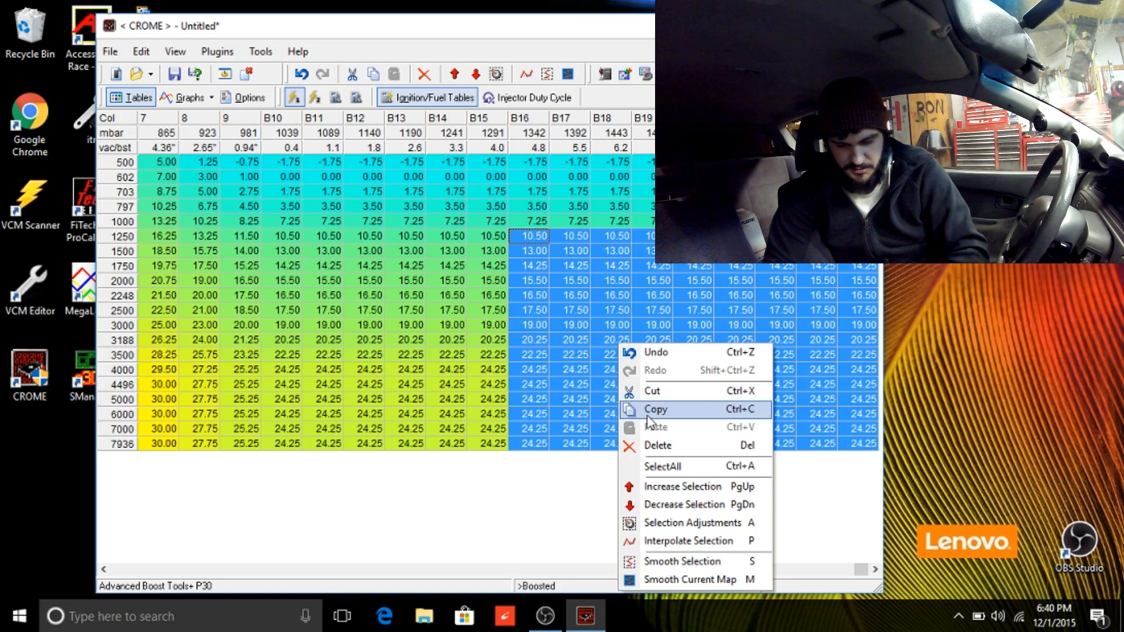
pyautogui.click(657, 522)
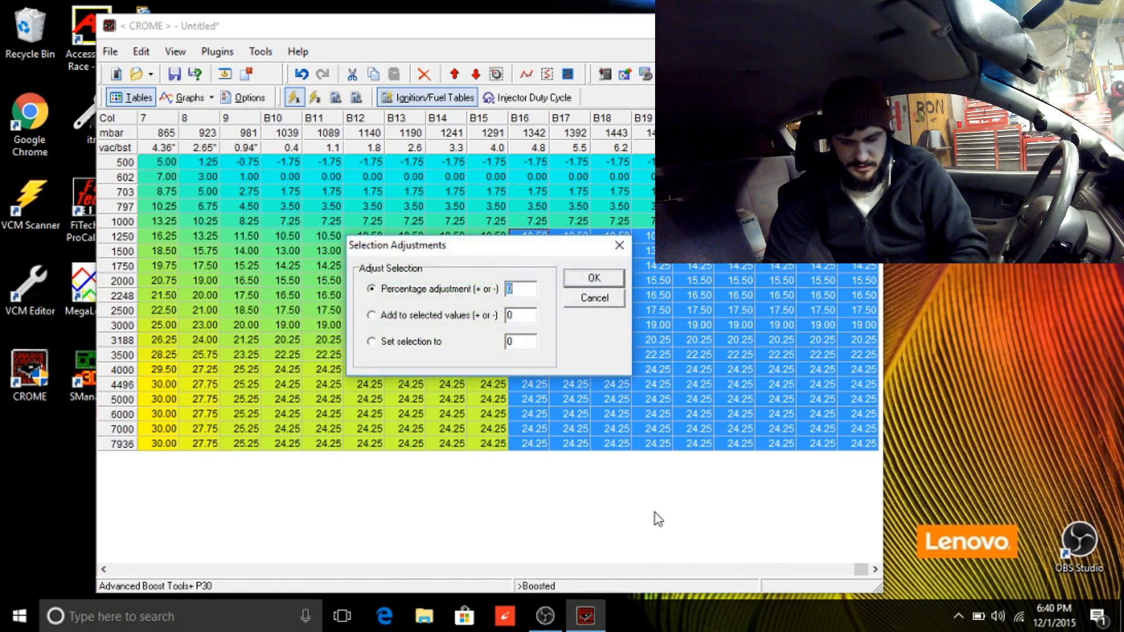
pyautogui.click(466, 319)
pyautogui.write('-1')
pyautogui.click(595, 278)
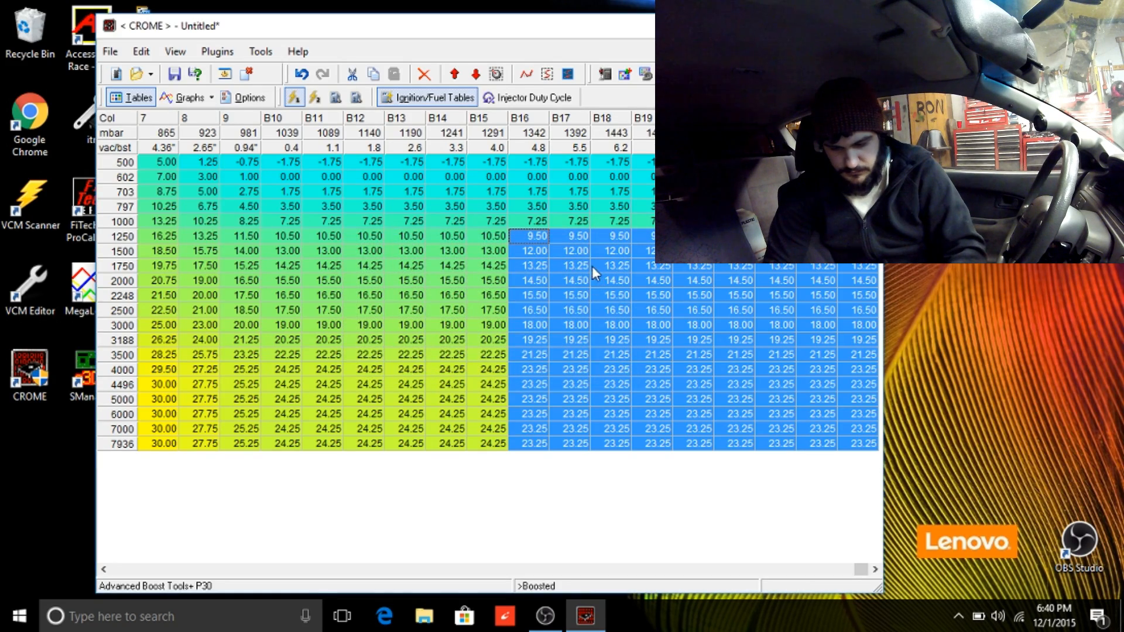
# Apply a -1 percent adjustment to the ignition values from column B17 through the last column, rows 1250 to 7936 rpm.
pyautogui.click(556, 262)
pyautogui.moveTo(578, 241); pyautogui.dragTo(900, 480)
pyautogui.rightClick(680, 342)
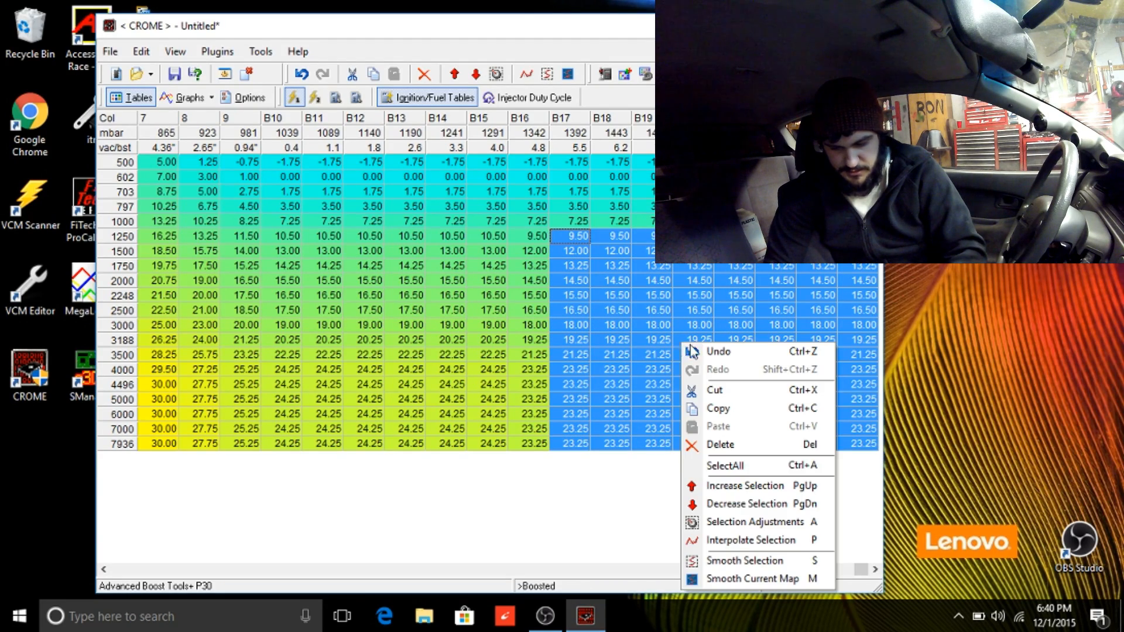
pyautogui.click(721, 516)
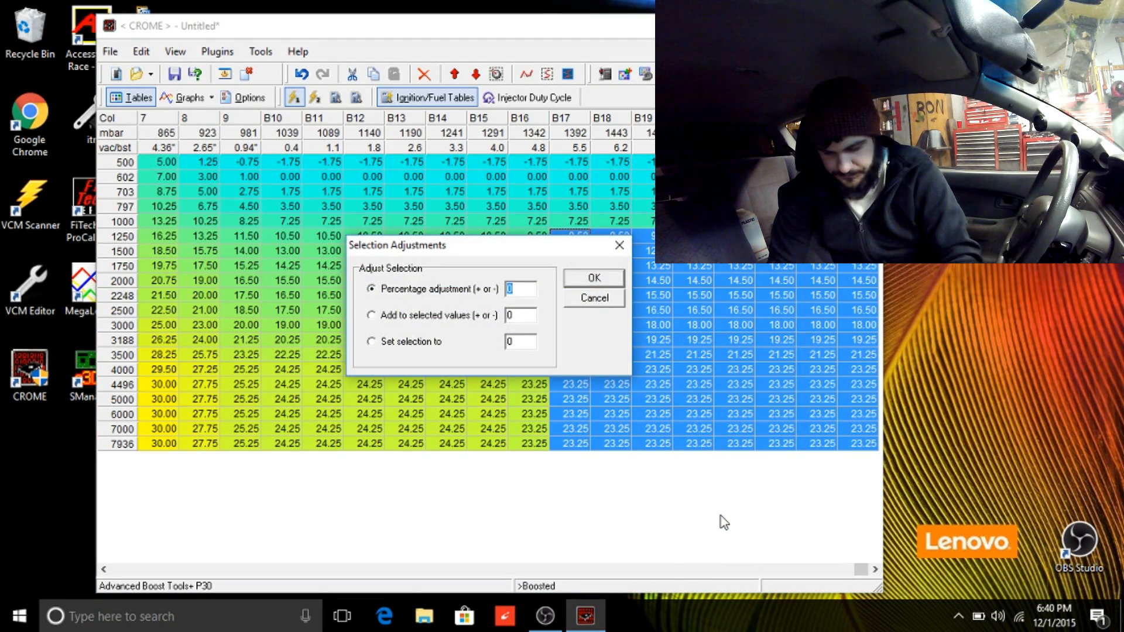
pyautogui.write('-1')
pyautogui.click(595, 279)
# Add -1 to the ignition values from column B18 through the last column, rows 1500 to 7936 rpm.
pyautogui.click(628, 283)
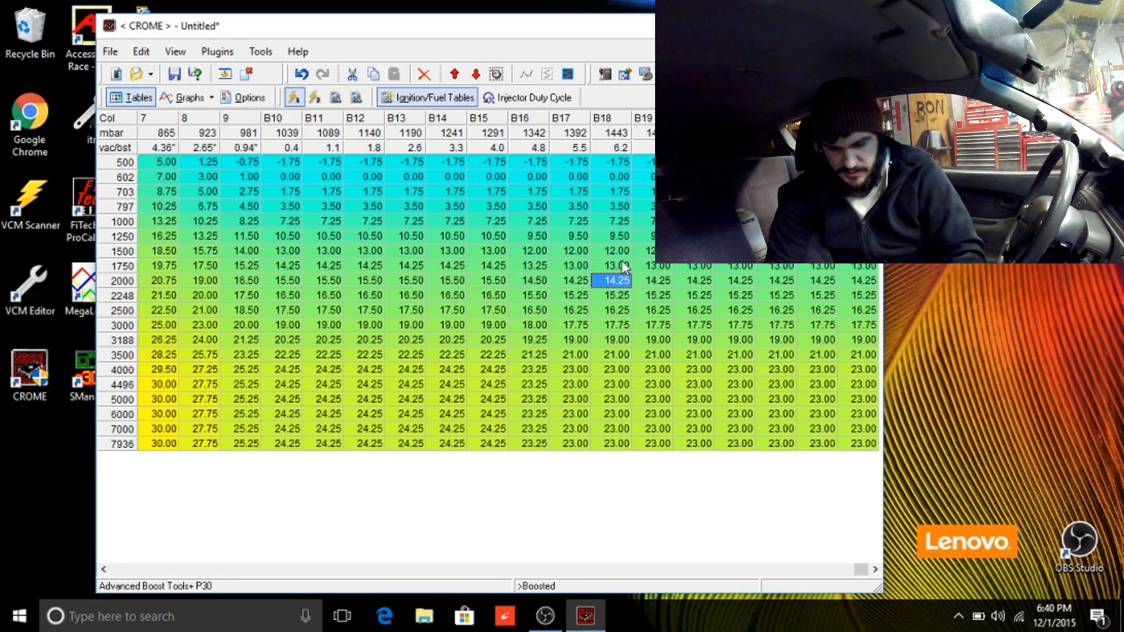
pyautogui.moveTo(616, 251); pyautogui.dragTo(890, 463)
pyautogui.rightClick(764, 371)
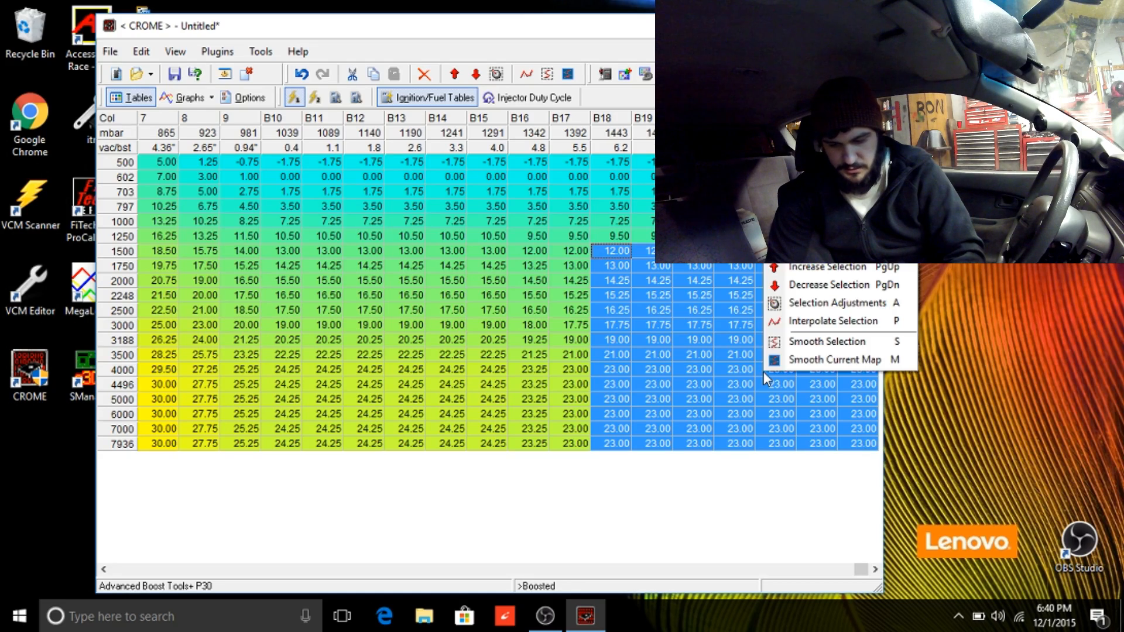
pyautogui.click(838, 308)
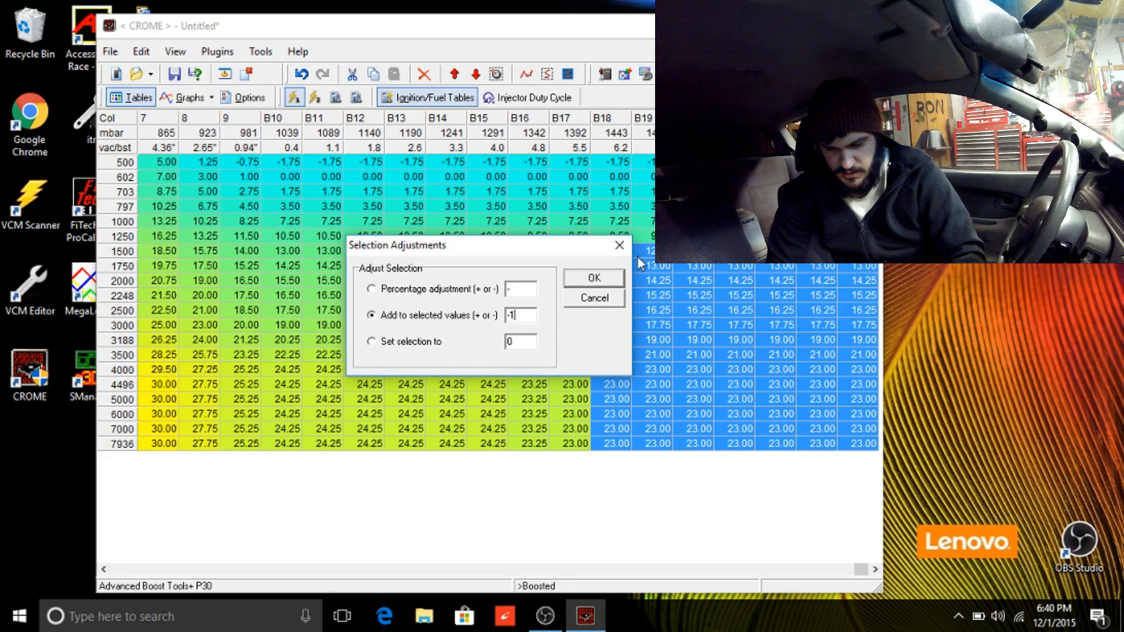
pyautogui.click(592, 285)
# Add -1 to the ignition values from column B19 through the last column, rows 1500 to 7936 rpm.
pyautogui.click(614, 322)
pyautogui.moveTo(644, 250); pyautogui.dragTo(855, 468)
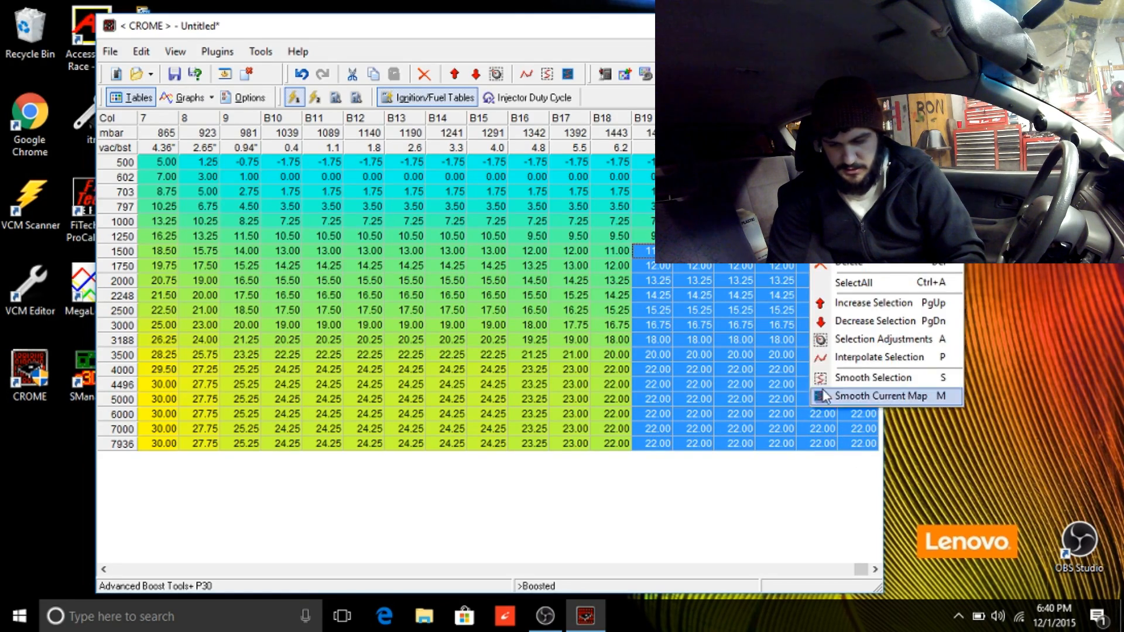
pyautogui.click(858, 341)
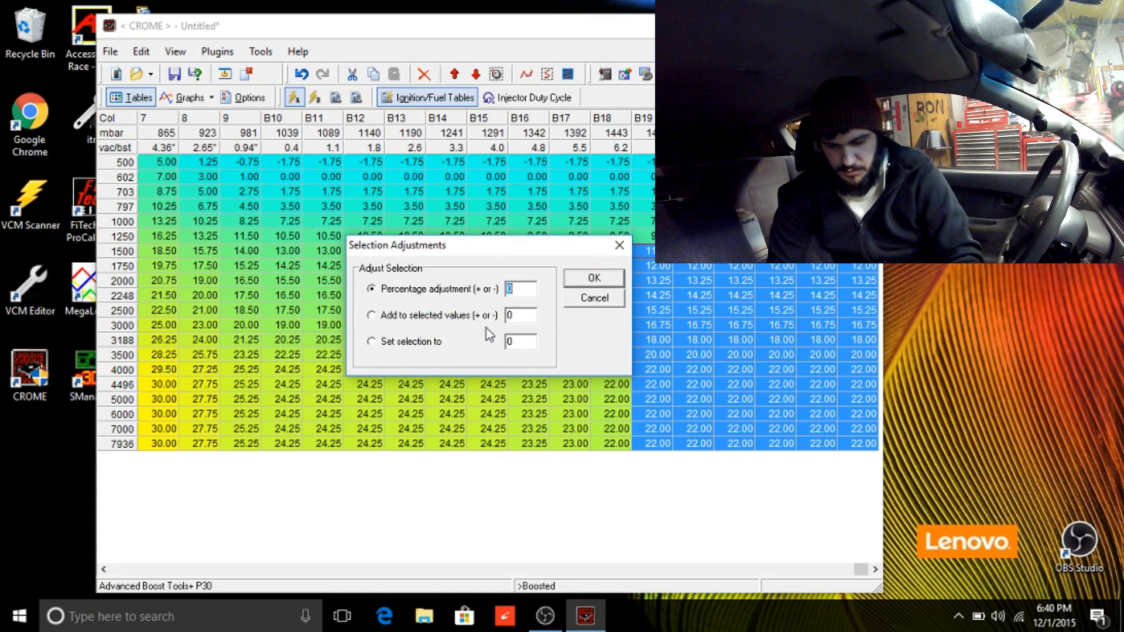
pyautogui.moveTo(527, 316); pyautogui.dragTo(484, 323)
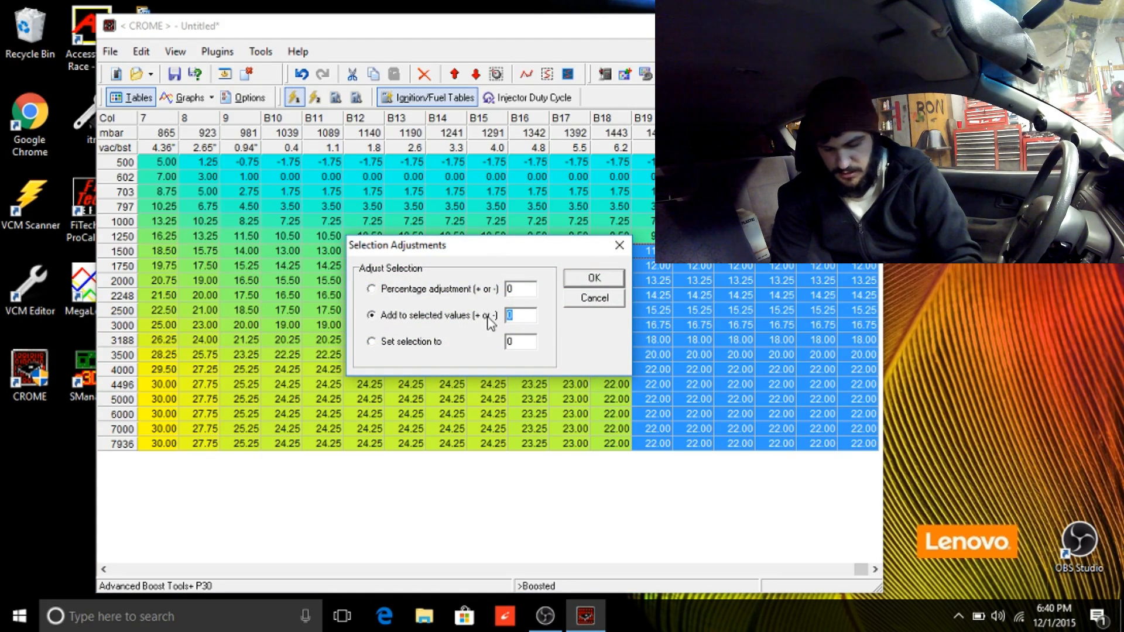
pyautogui.write('-1')
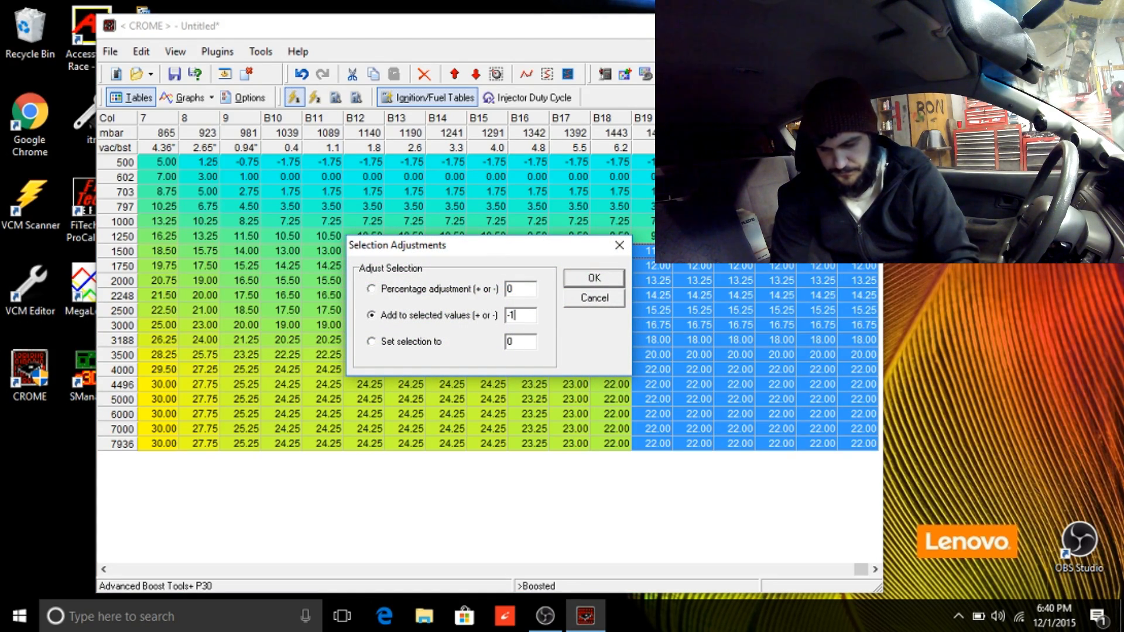
pyautogui.click(575, 281)
# Add -1 to the ignition values in all columns beyond B19, rows 1750 to 7936 rpm, and check the boost timing.
pyautogui.moveTo(706, 266); pyautogui.dragTo(866, 474)
pyautogui.rightClick(785, 389)
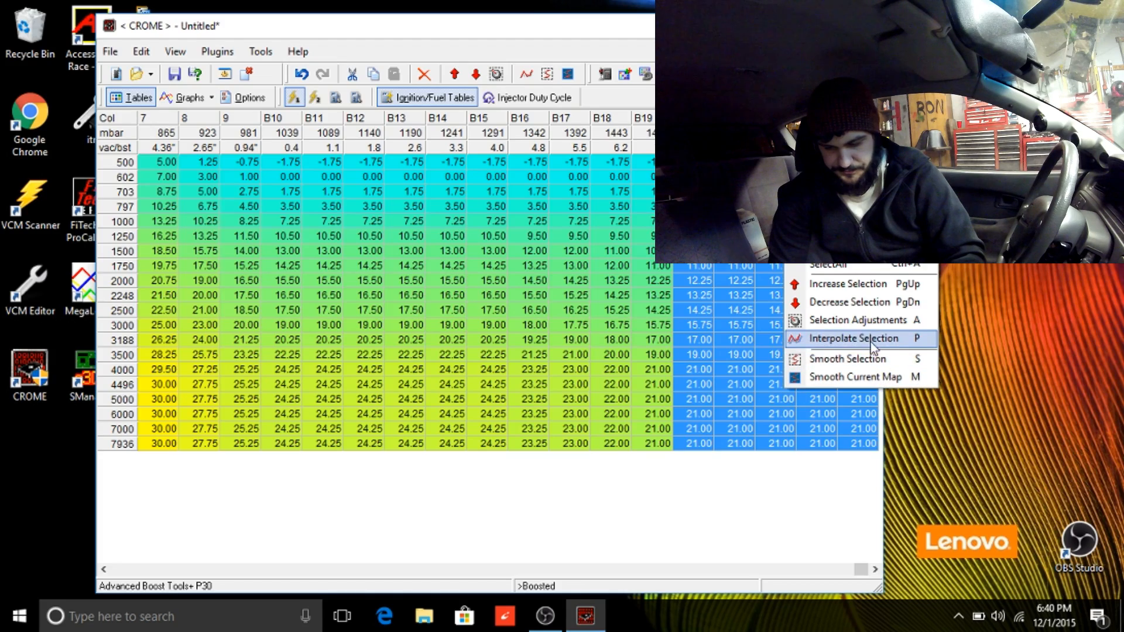
pyautogui.click(787, 316)
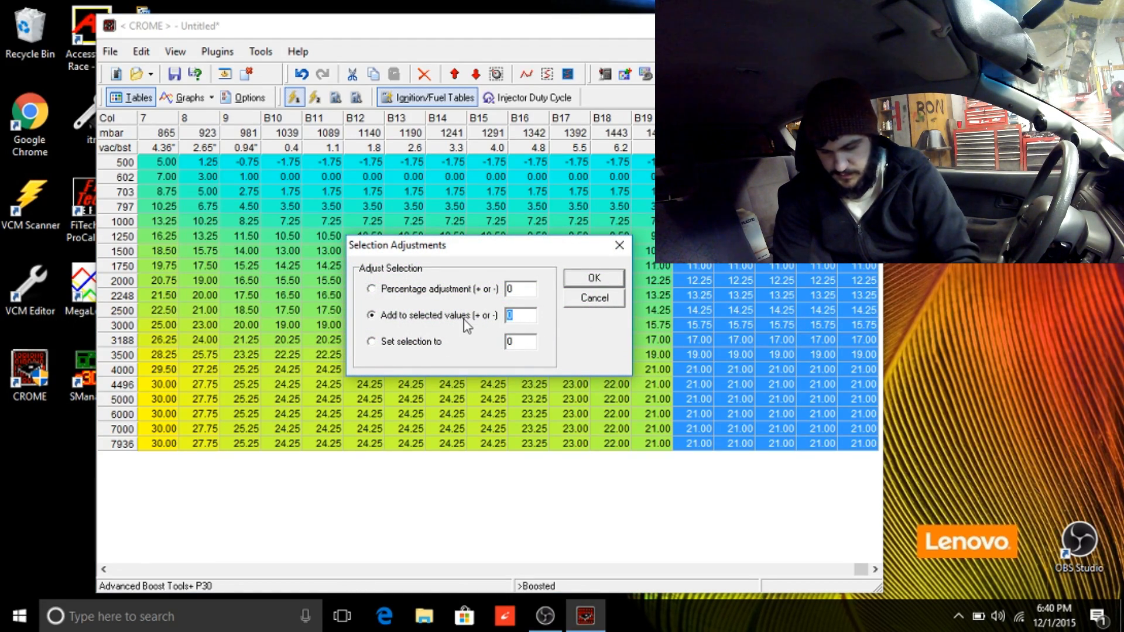
pyautogui.write('-1')
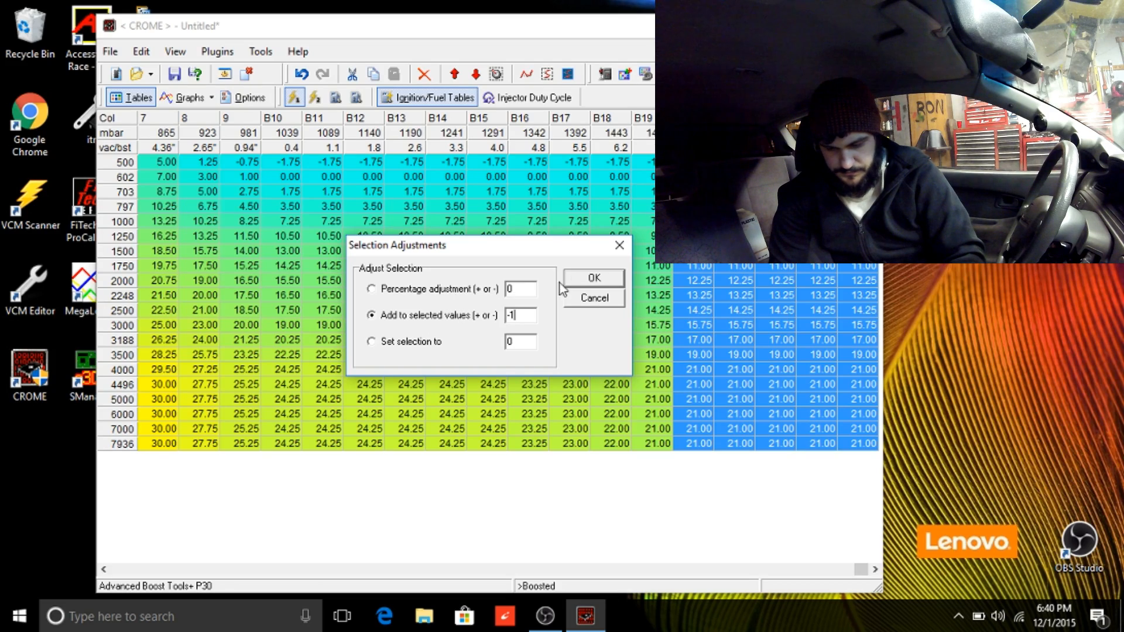
pyautogui.click(588, 278)
pyautogui.moveTo(572, 310); pyautogui.dragTo(593, 316)
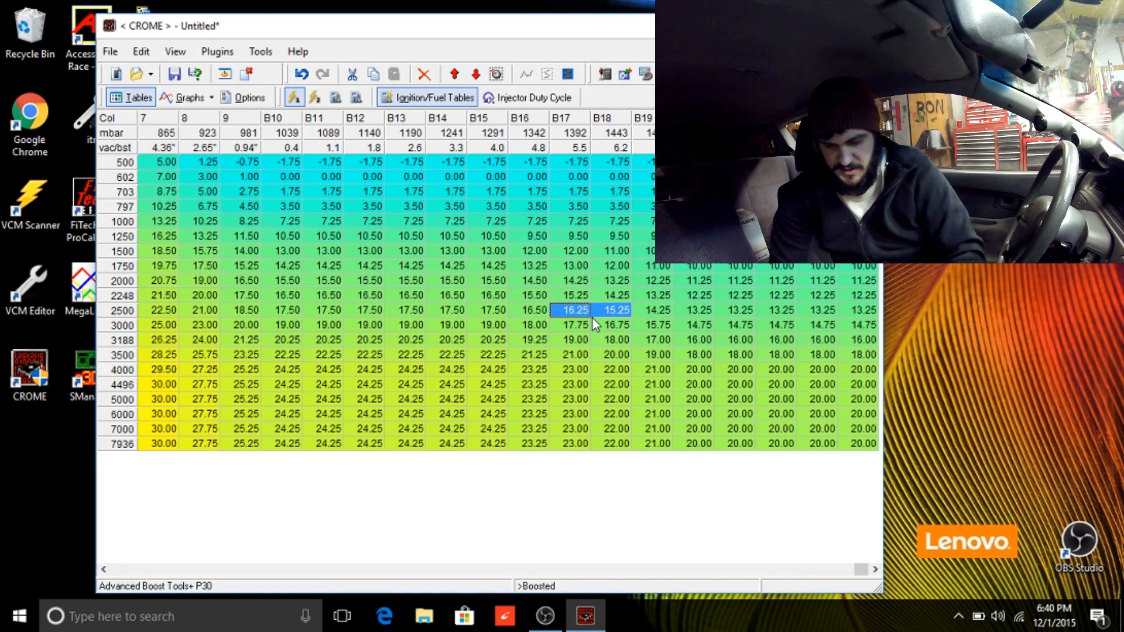
pyautogui.click(548, 322)
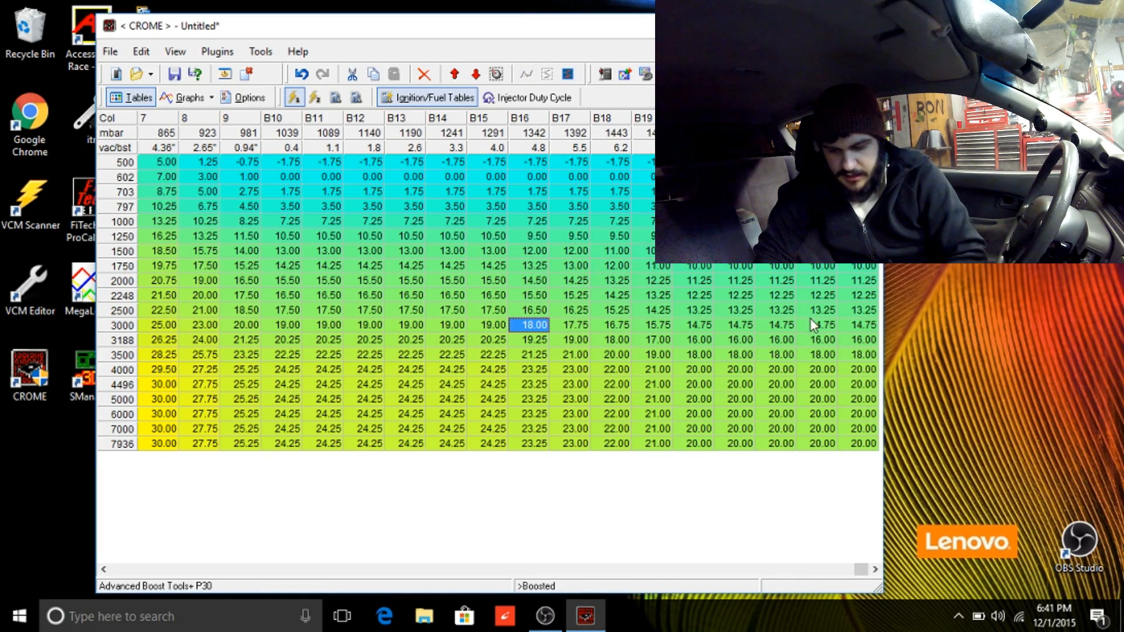
pyautogui.moveTo(694, 369); pyautogui.dragTo(852, 432)
pyautogui.click(762, 311)
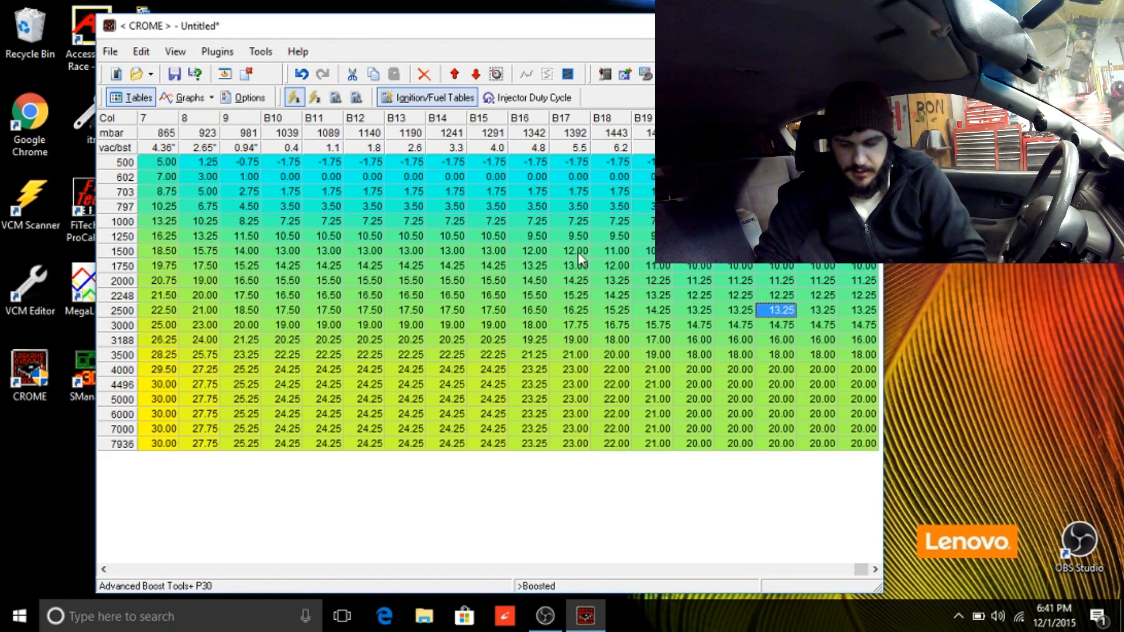
# Show the high-cam ignition table and examine its timing across the boost and vacuum columns.
pyautogui.click(315, 99)
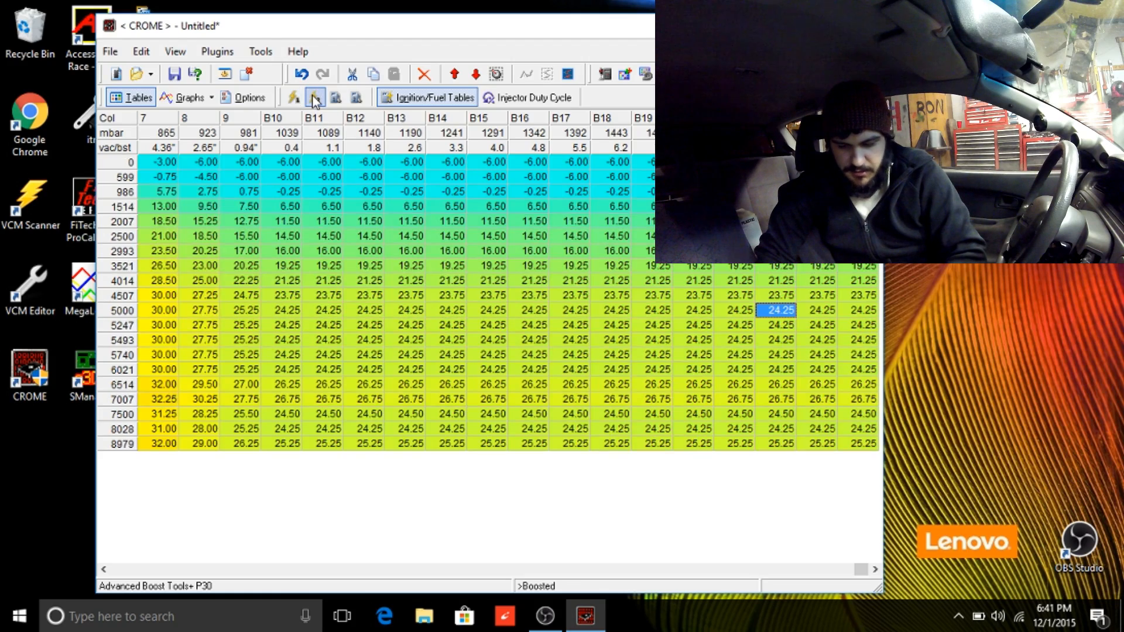
pyautogui.click(262, 212)
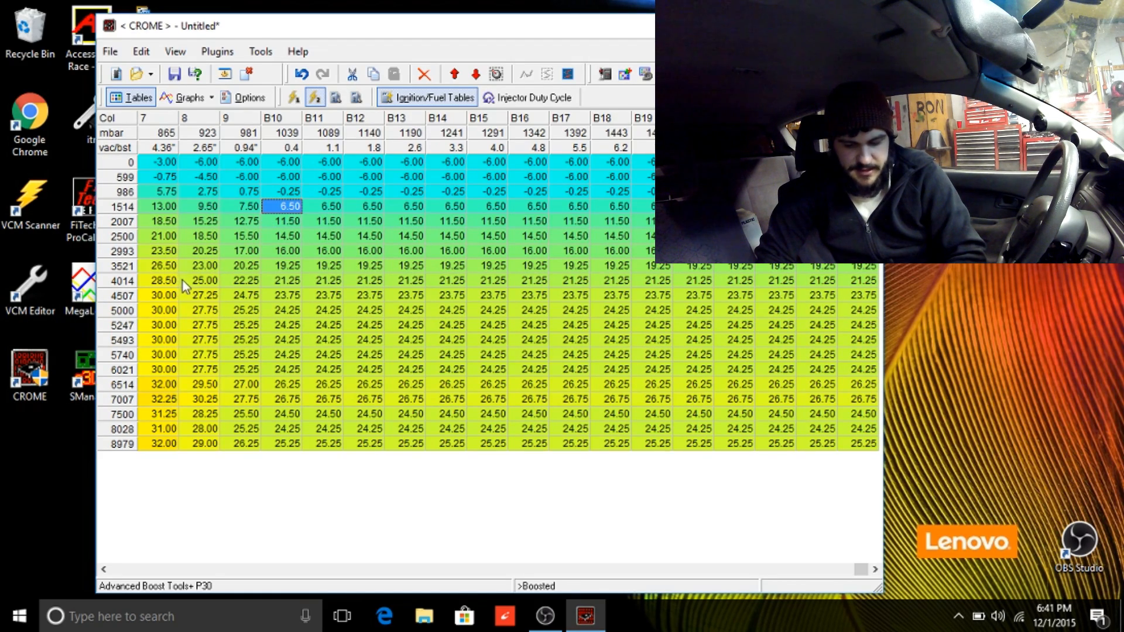
pyautogui.click(111, 571)
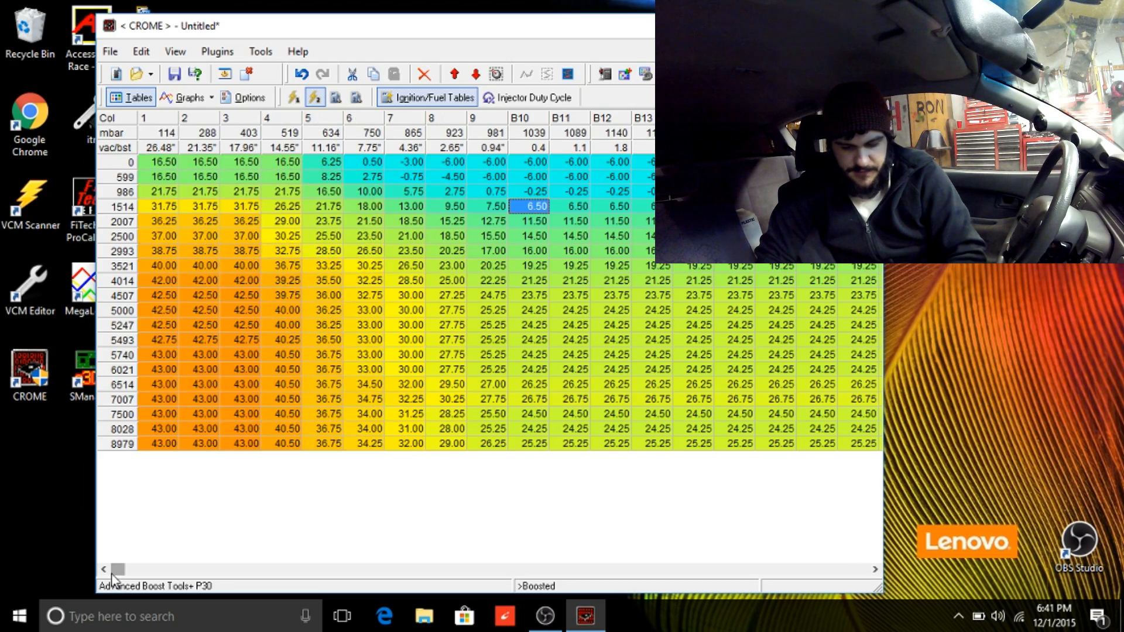
pyautogui.click(399, 373)
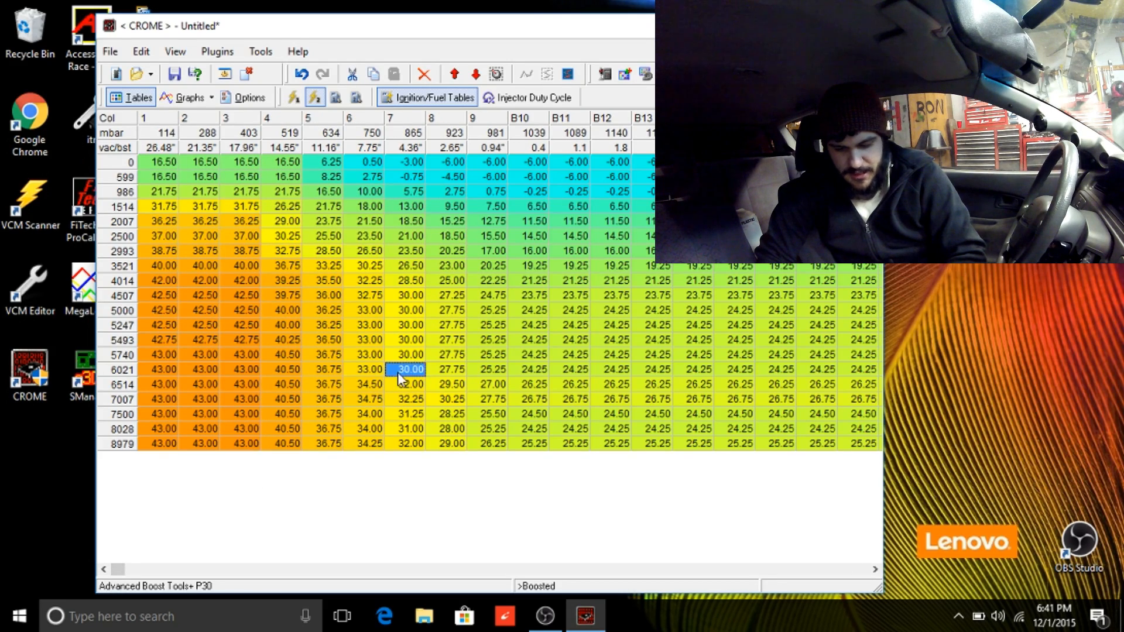
# Set the high-cam ignition values in columns 7 and 8, rows 3521 to 8979 rpm, to 30.
pyautogui.click(411, 297)
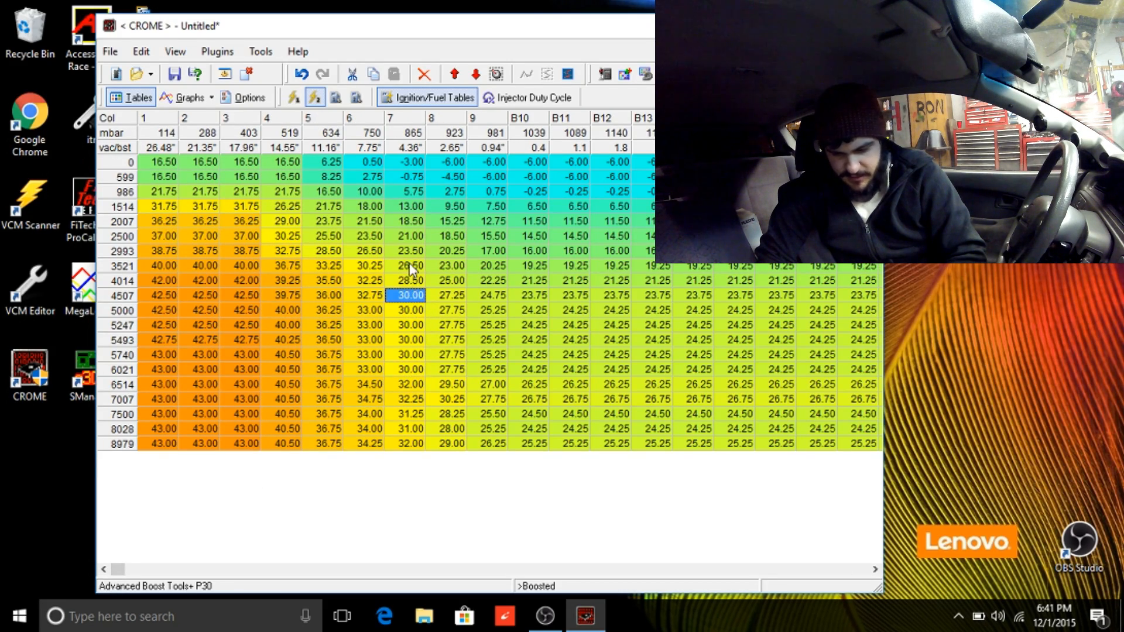
pyautogui.moveTo(412, 265); pyautogui.dragTo(537, 470)
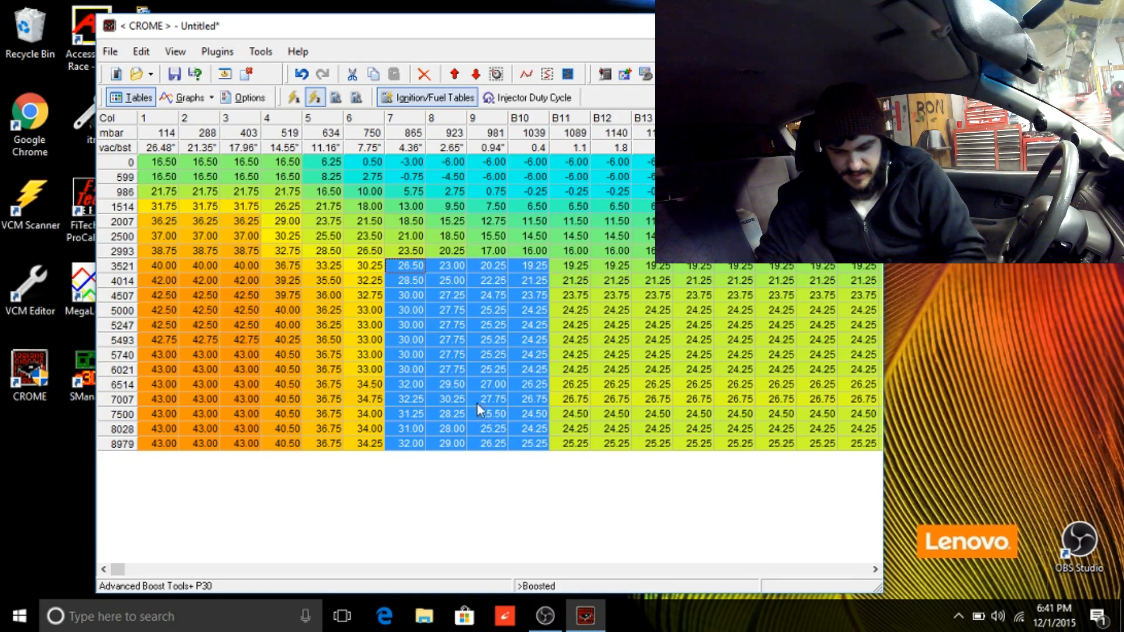
pyautogui.click(458, 324)
pyautogui.moveTo(398, 264); pyautogui.dragTo(430, 455)
pyautogui.rightClick(430, 416)
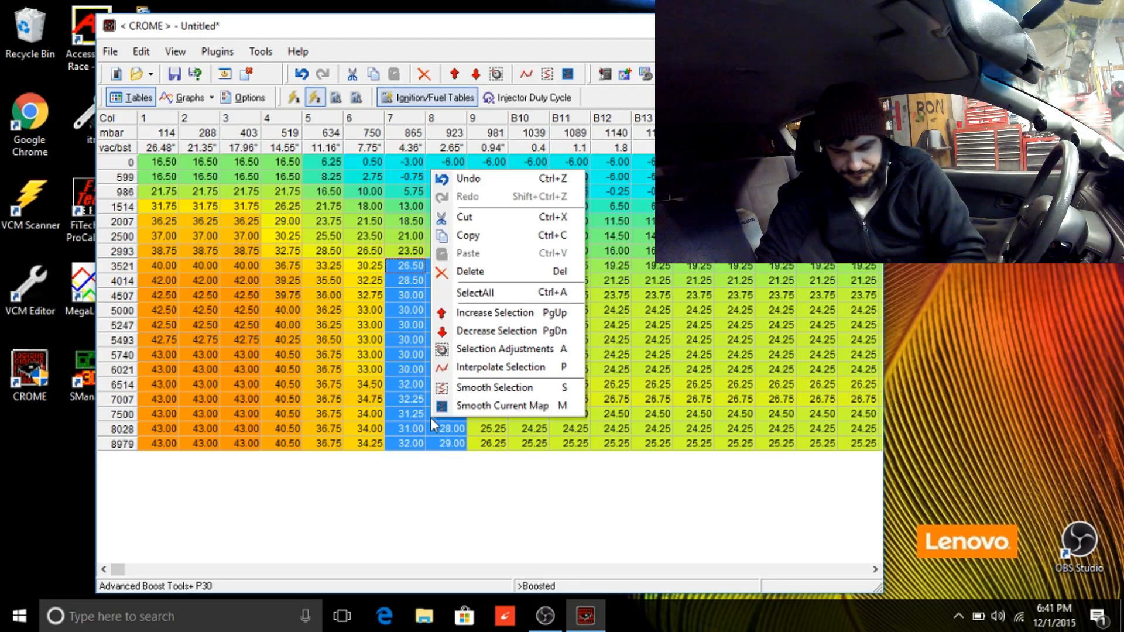
pyautogui.click(486, 352)
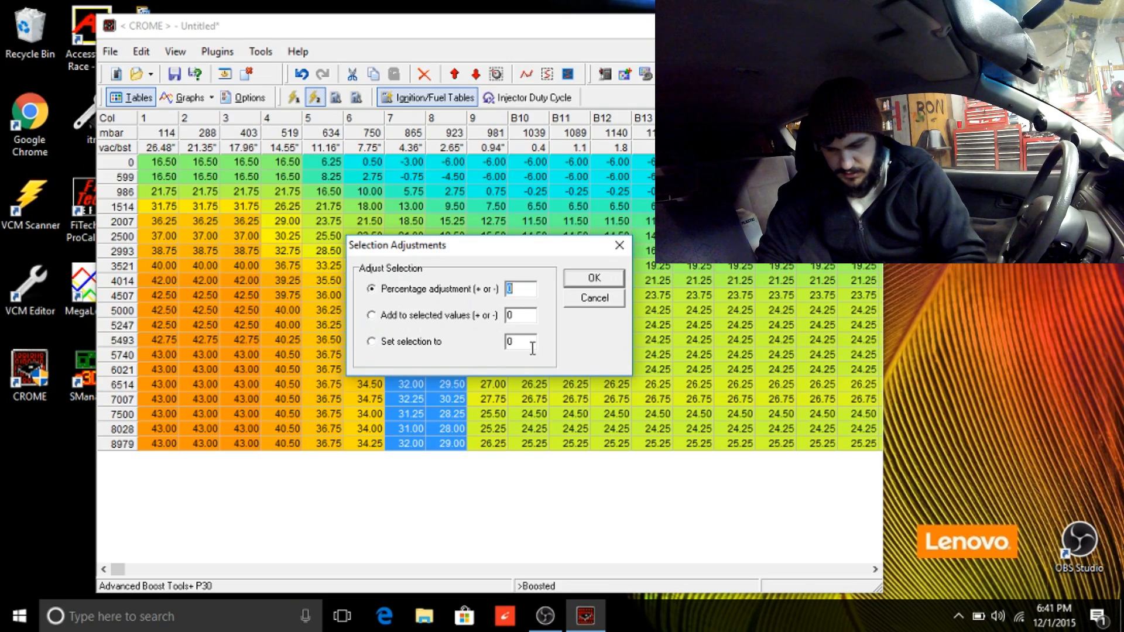
pyautogui.write('30')
pyautogui.click(592, 279)
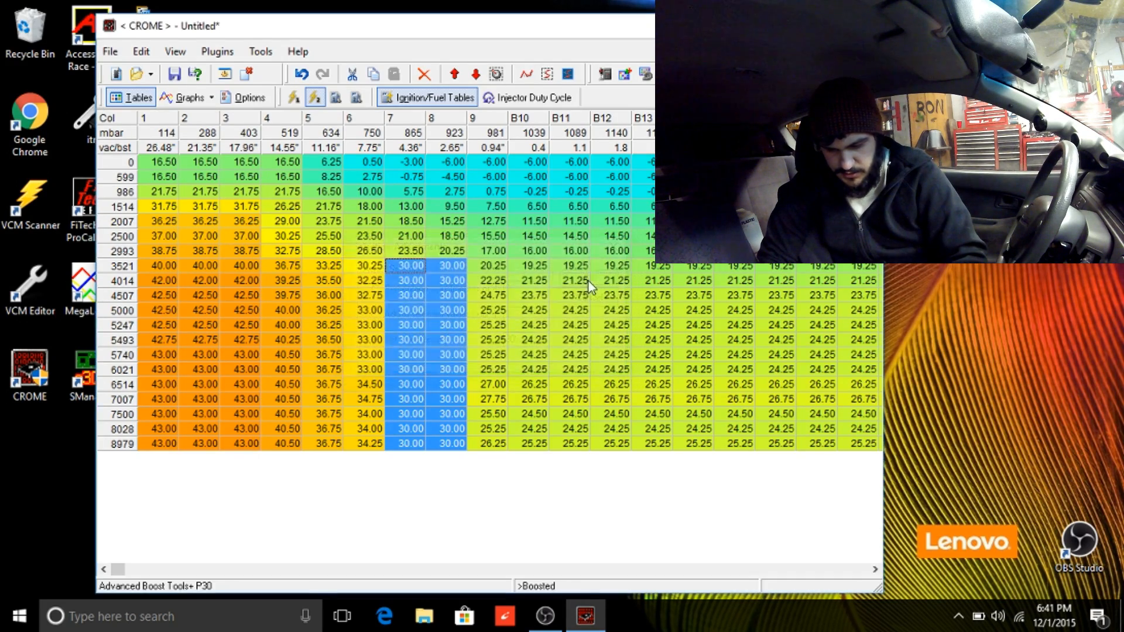
# Set the high-cam ignition values in columns 9 and B10, rows 3521 to 8979 rpm, to 28.
pyautogui.click(538, 295)
pyautogui.moveTo(486, 269); pyautogui.dragTo(524, 446)
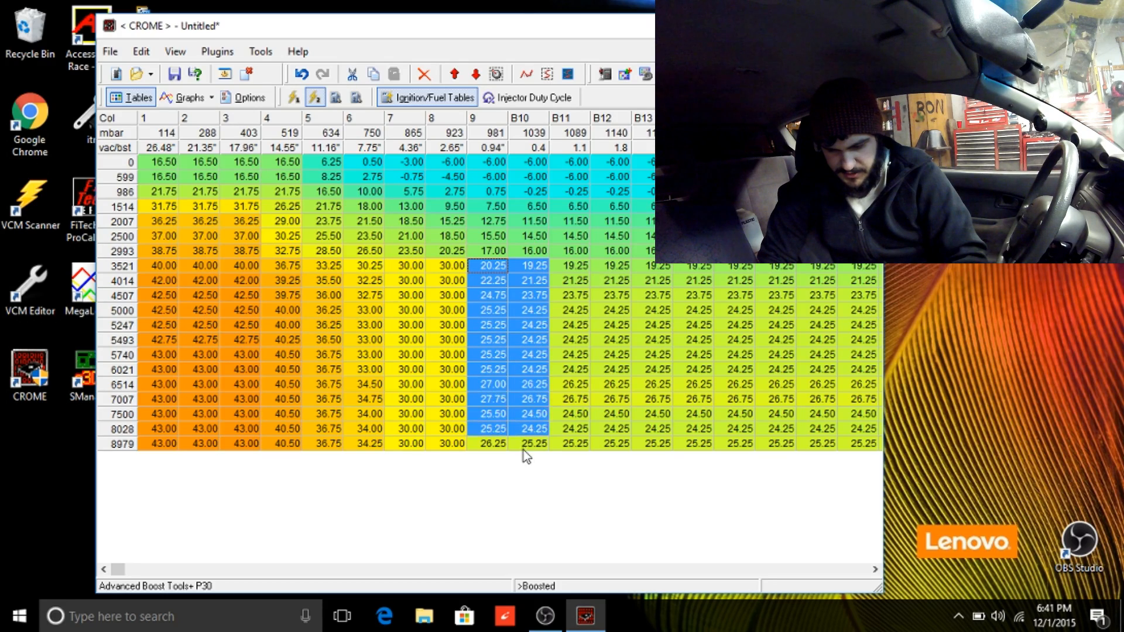
pyautogui.rightClick(518, 419)
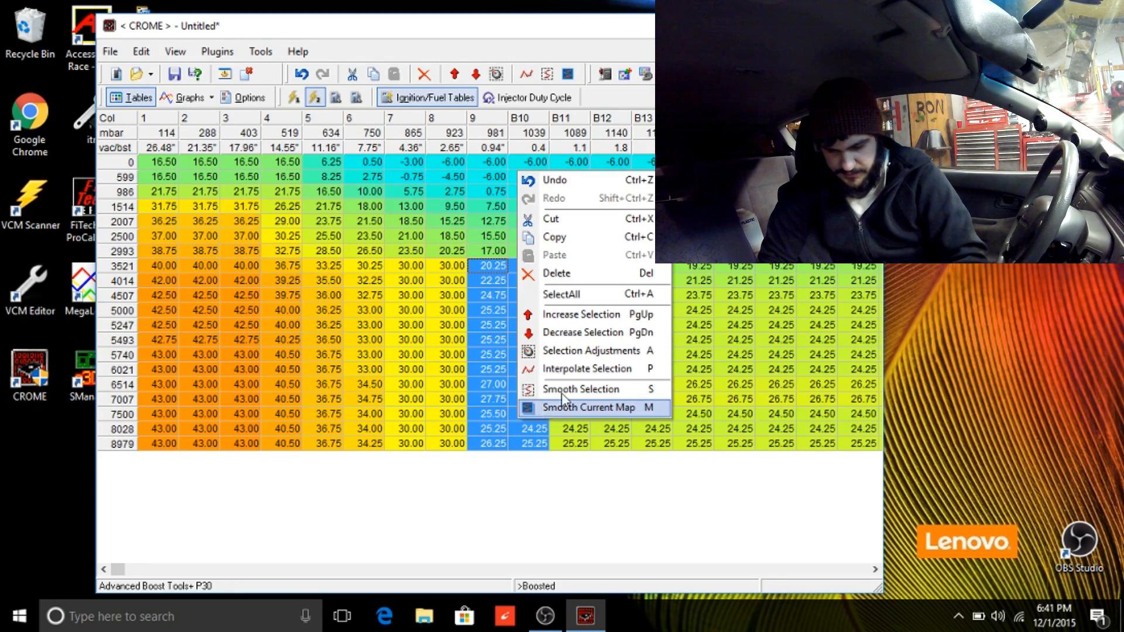
pyautogui.click(603, 350)
pyautogui.press('Tab')
pyautogui.press('Tab')
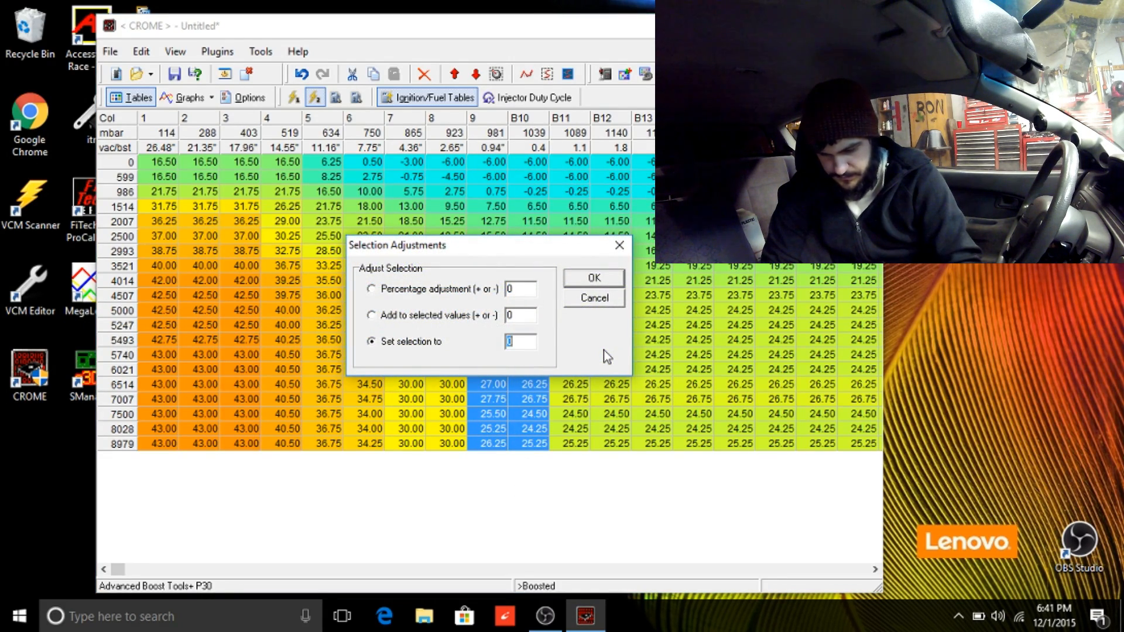
pyautogui.write('28')
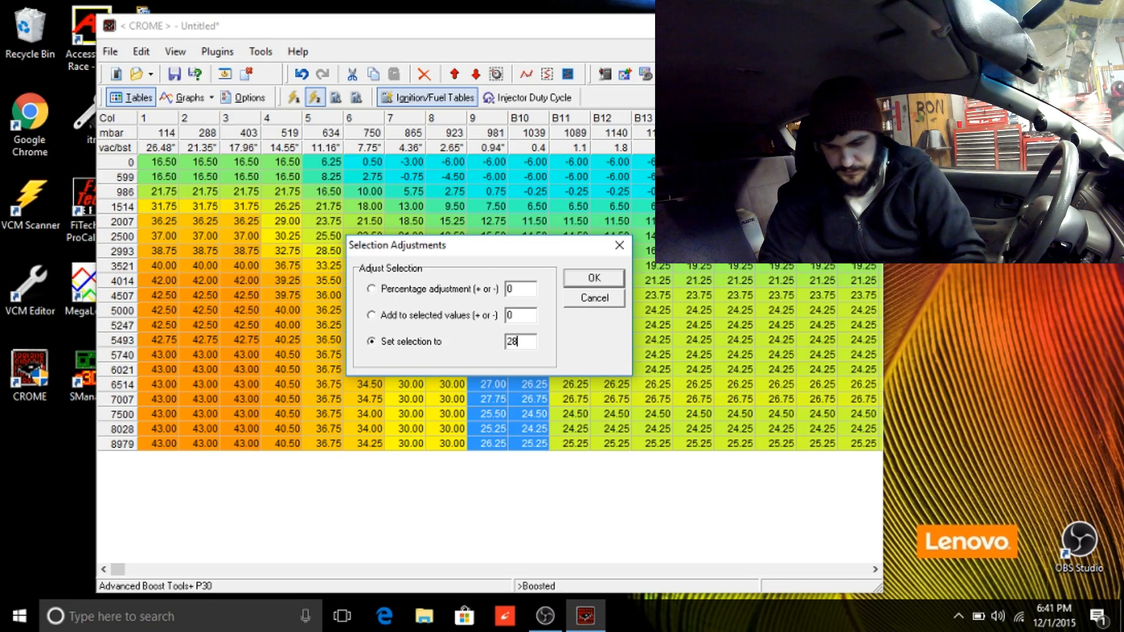
pyautogui.click(586, 279)
# Set the high-cam ignition values in column B11, rows 3521 to 8979 rpm, to 28.
pyautogui.click(606, 322)
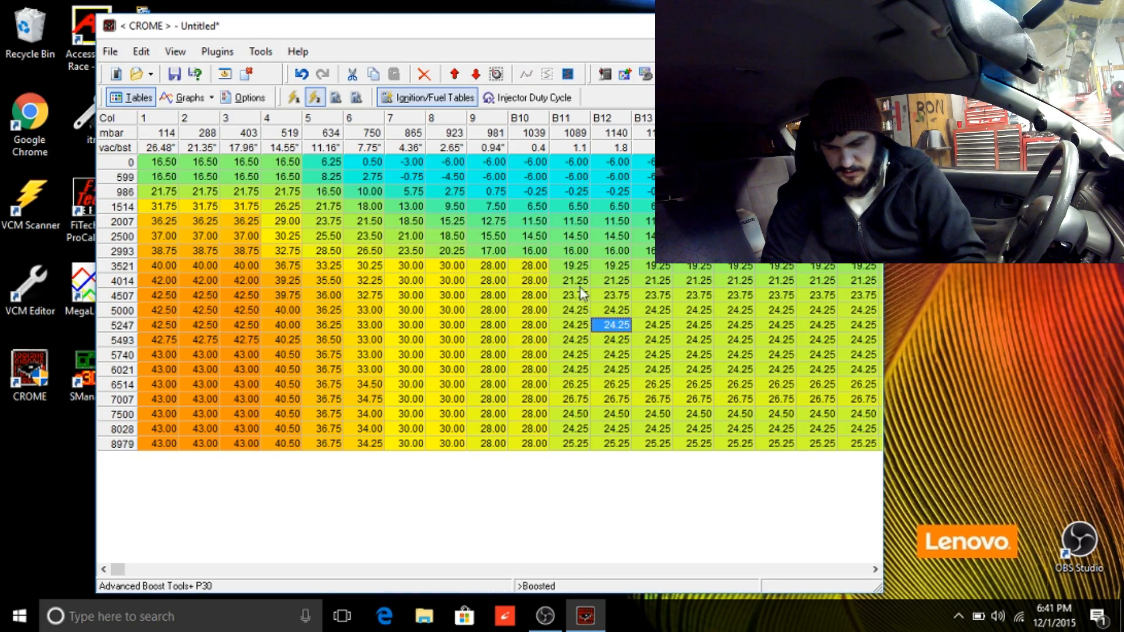
pyautogui.moveTo(578, 269); pyautogui.dragTo(569, 445)
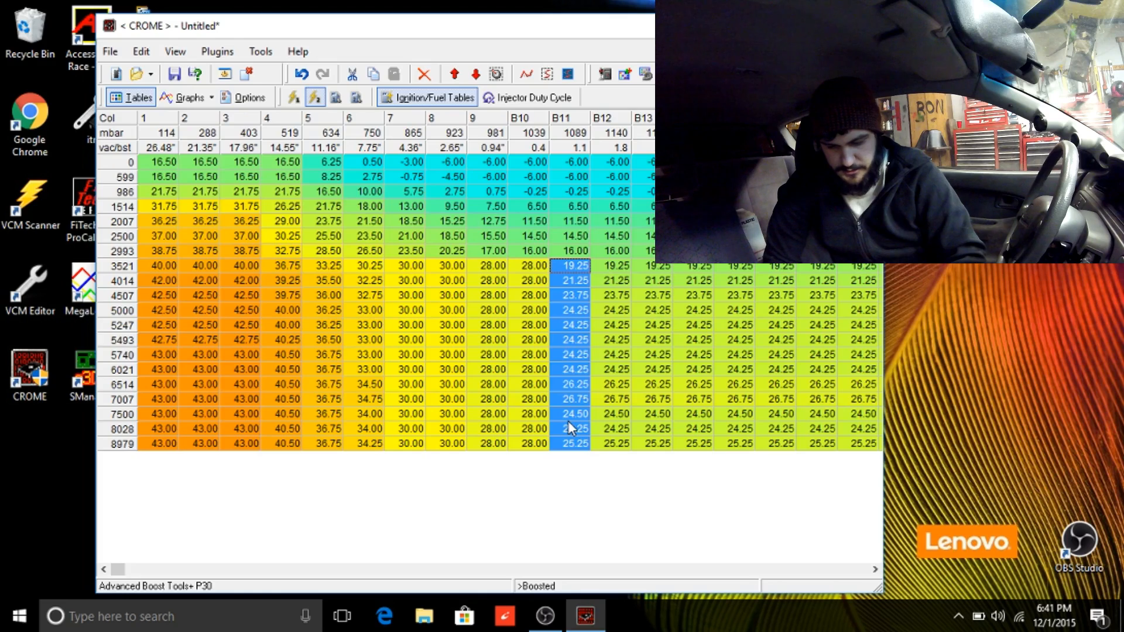
pyautogui.rightClick(568, 420)
pyautogui.click(621, 351)
pyautogui.click(525, 345)
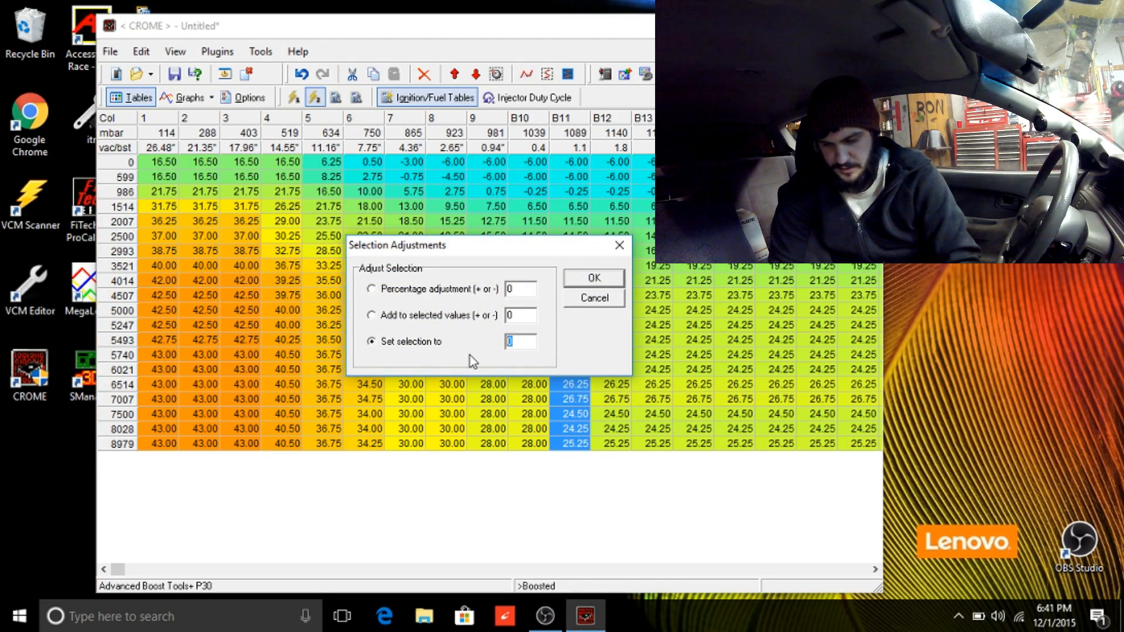
pyautogui.write('28')
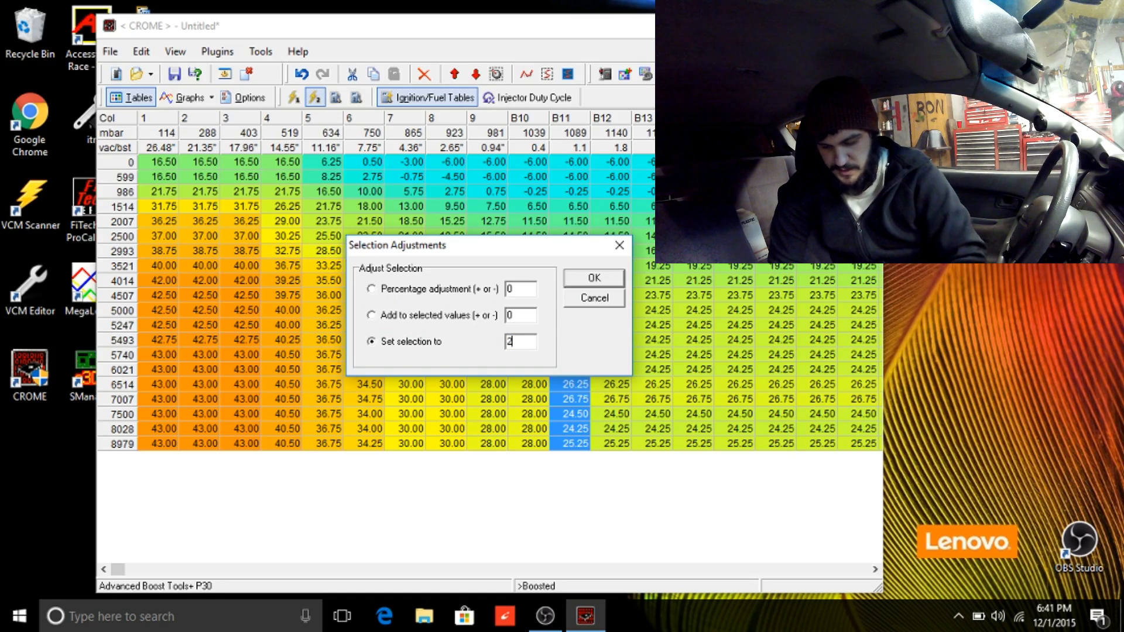
pyautogui.click(598, 280)
# Set the high-cam ignition values in column B12, rows 3521 to 8979 rpm, to 28.
pyautogui.moveTo(614, 266); pyautogui.dragTo(625, 456)
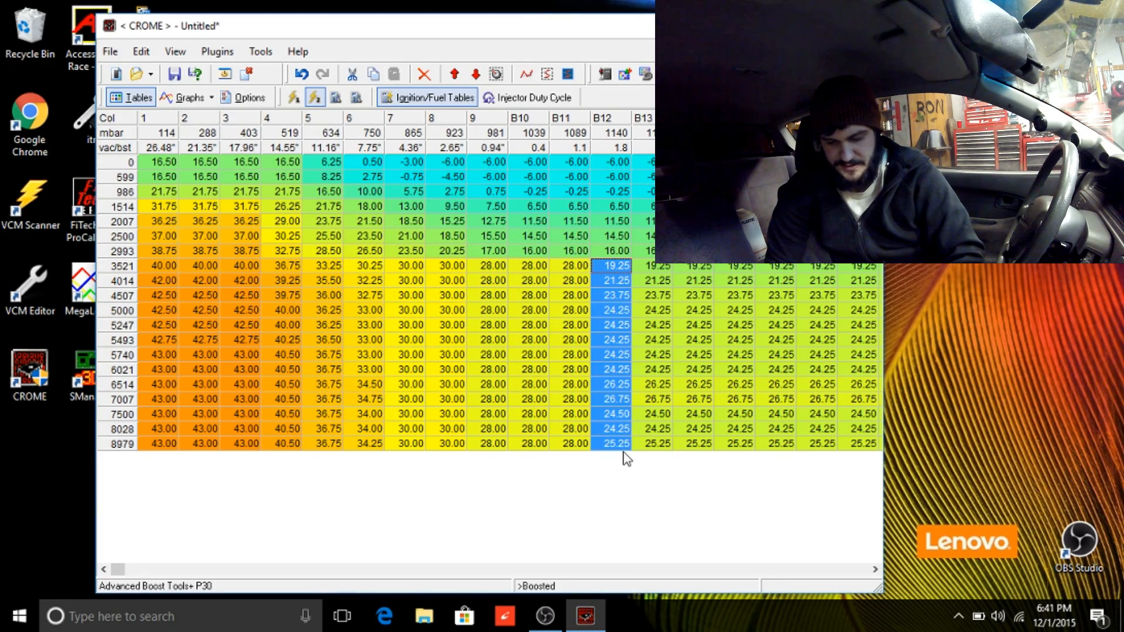
pyautogui.rightClick(625, 413)
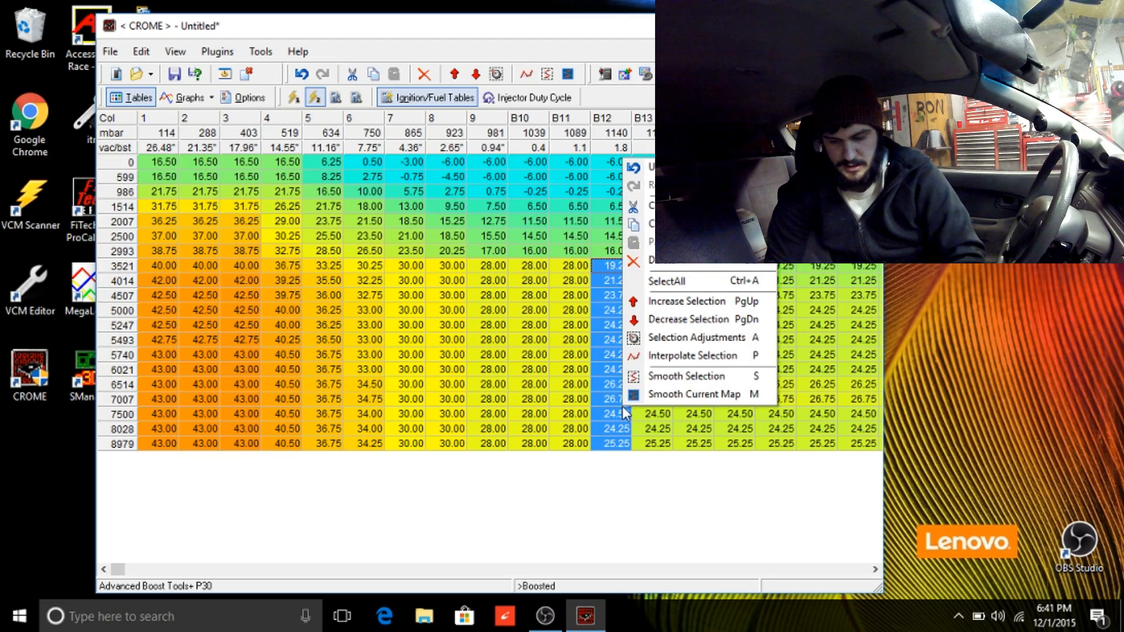
pyautogui.click(733, 341)
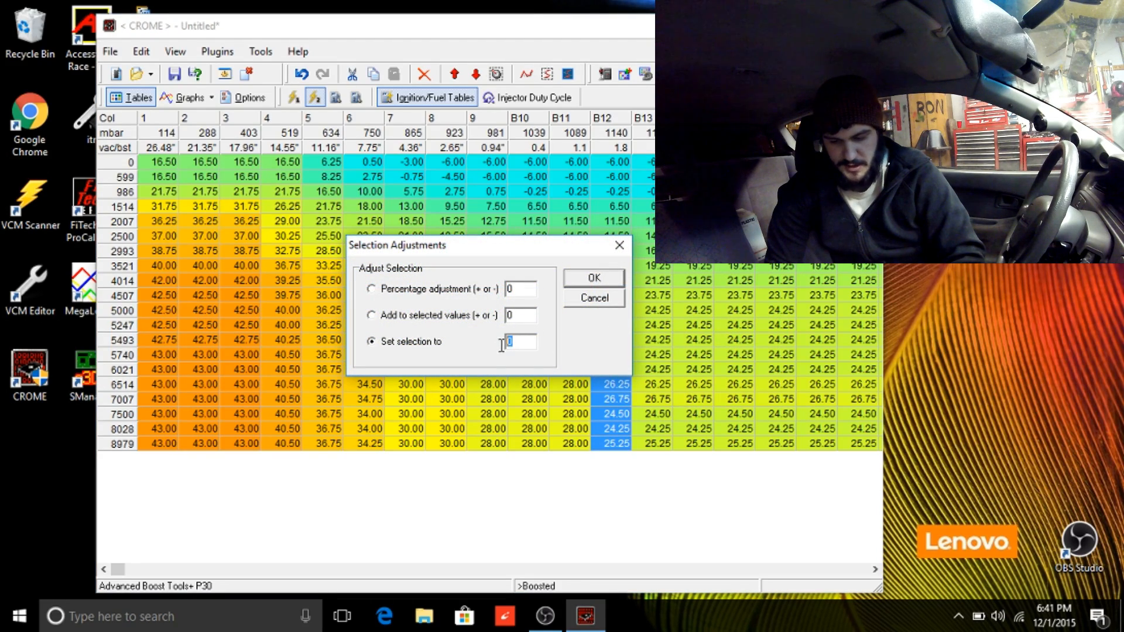
pyautogui.write('2')
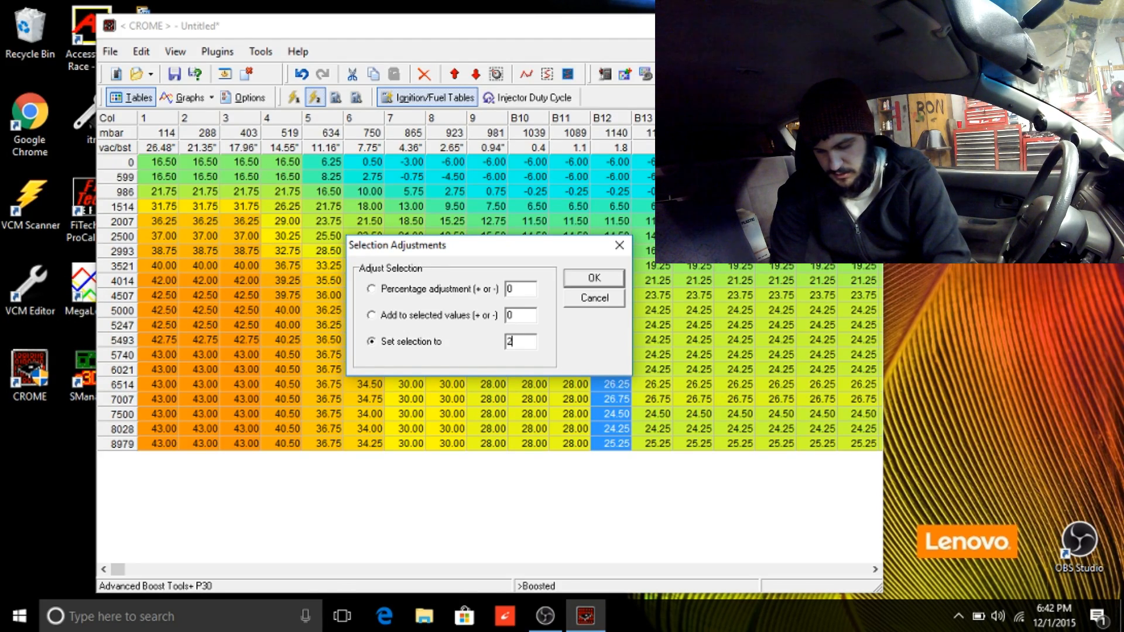
pyautogui.write('7')
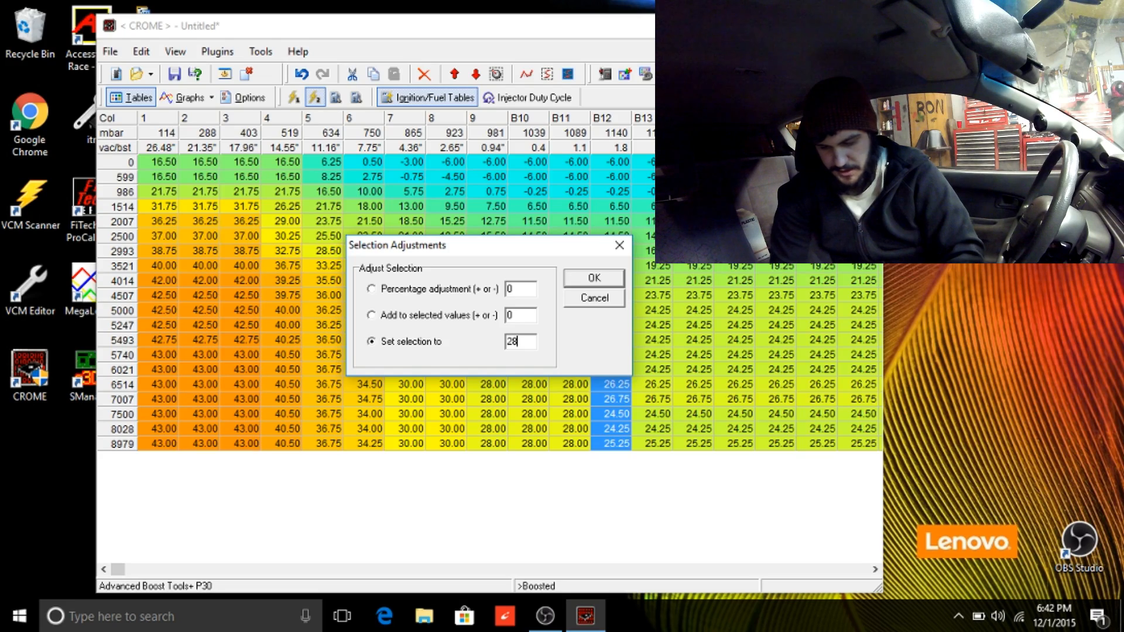
pyautogui.click(602, 281)
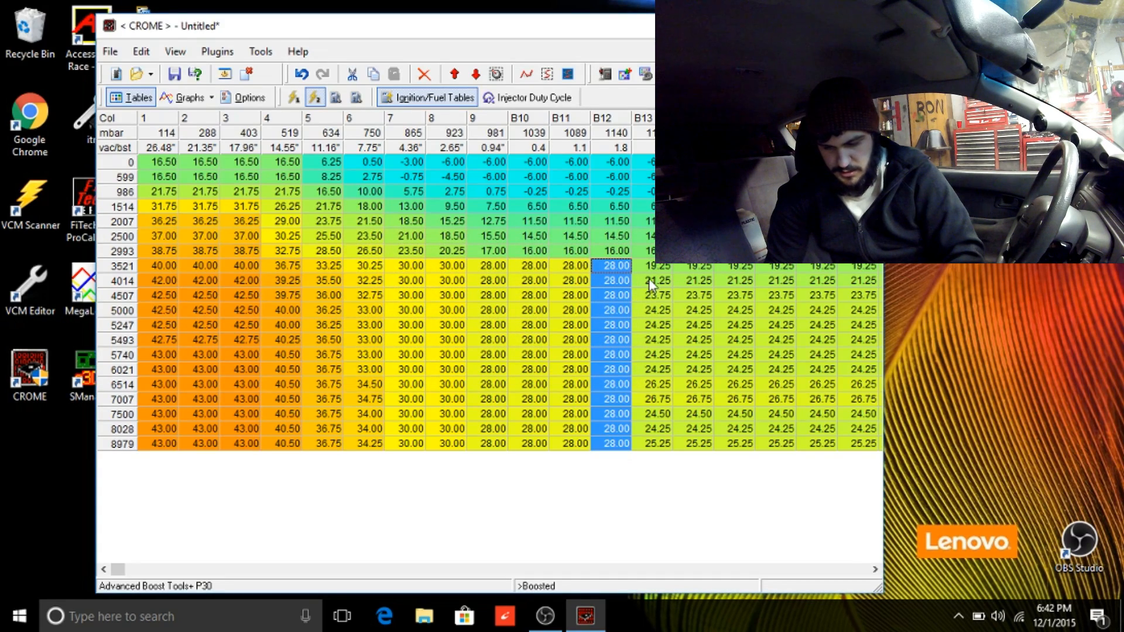
# Set the high-cam ignition values in column B13, rows 3521 to 8979 rpm, to 27.
pyautogui.moveTo(651, 267); pyautogui.dragTo(670, 453)
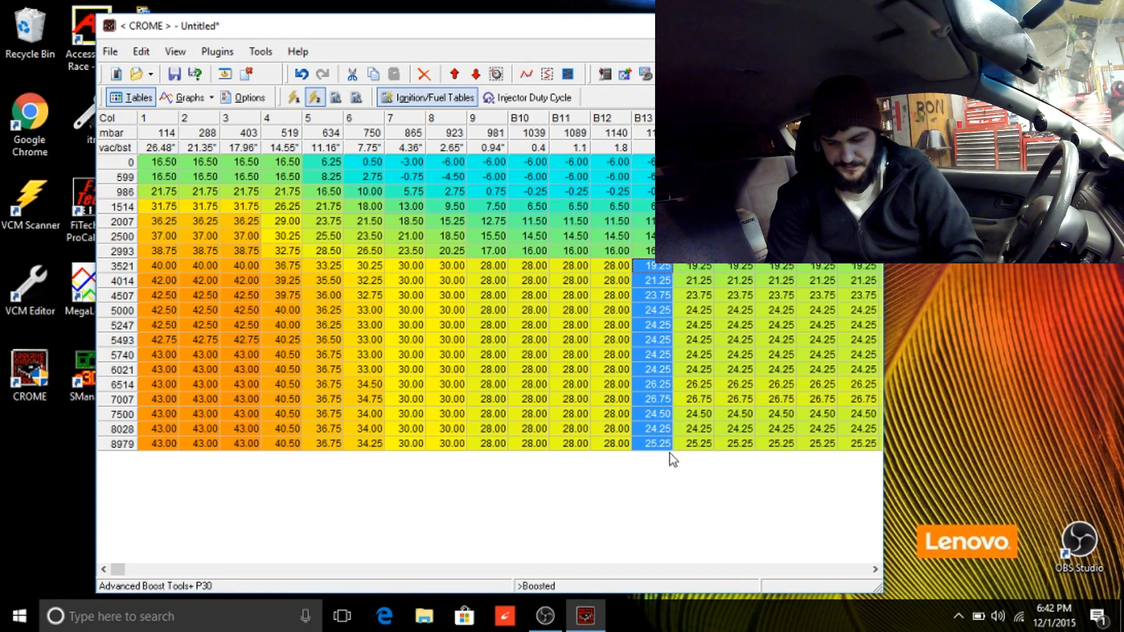
pyautogui.rightClick(668, 407)
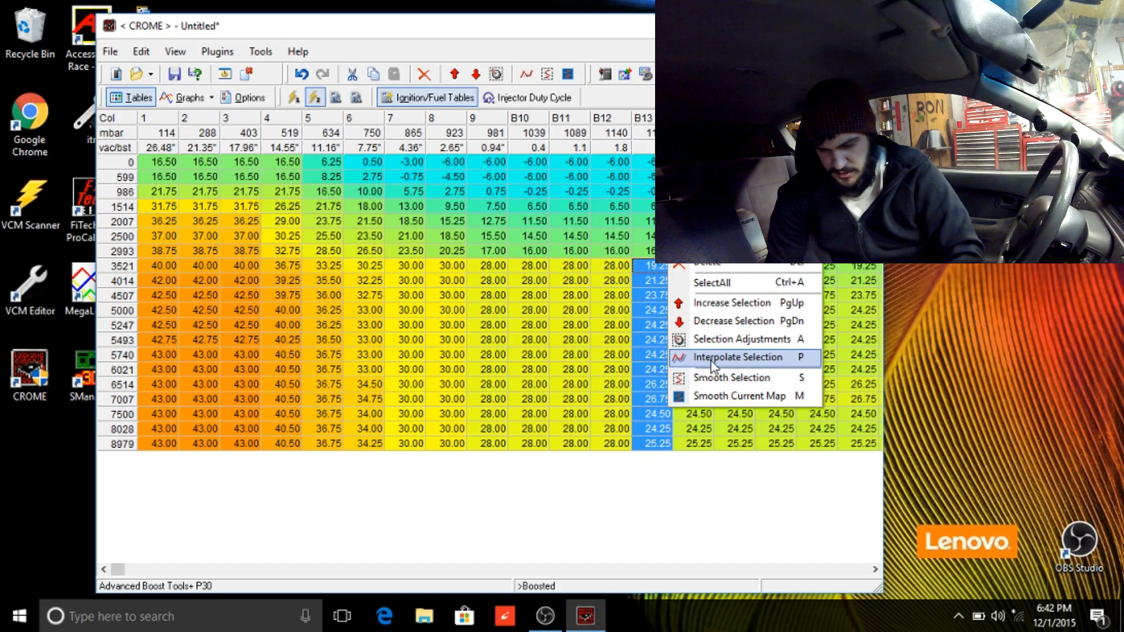
pyautogui.click(732, 339)
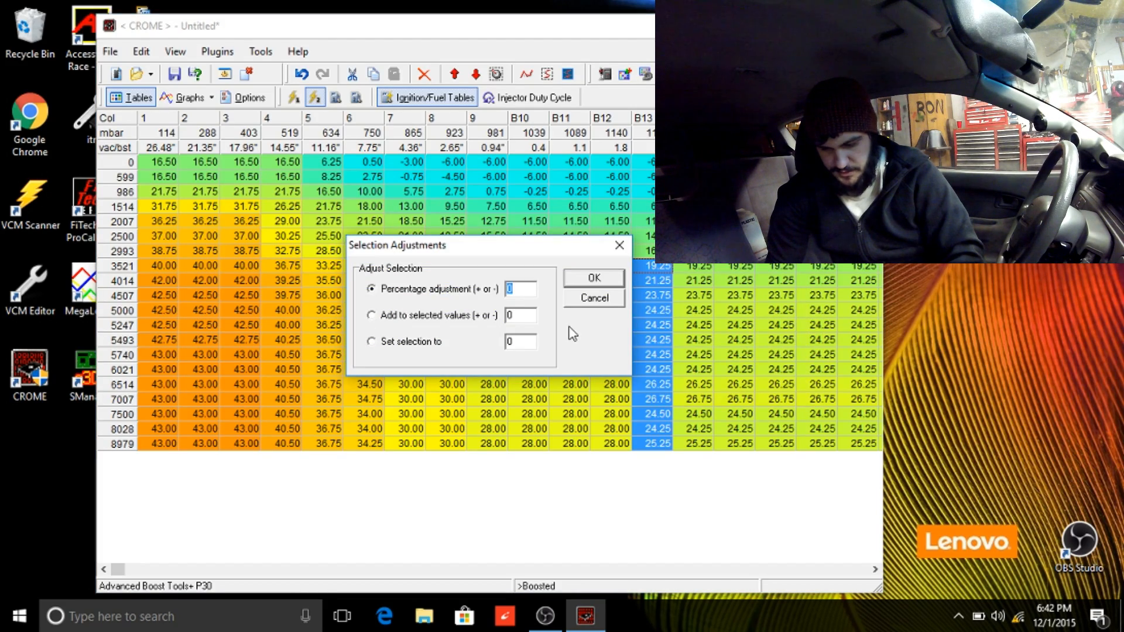
pyautogui.doubleClick(522, 344)
pyautogui.write('2')
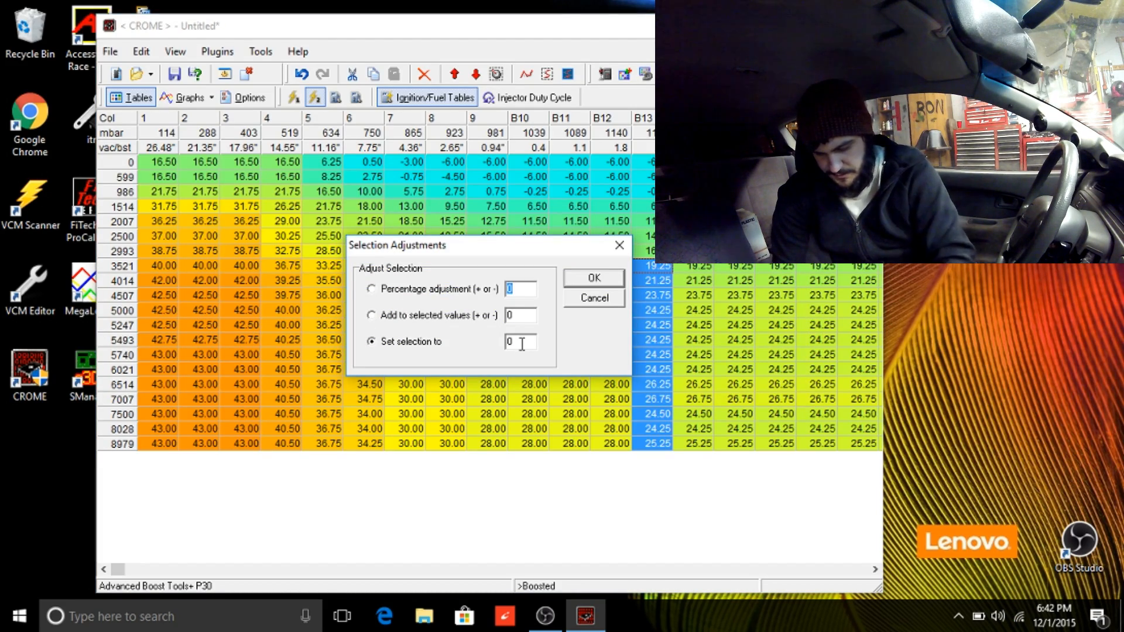
pyautogui.write('7')
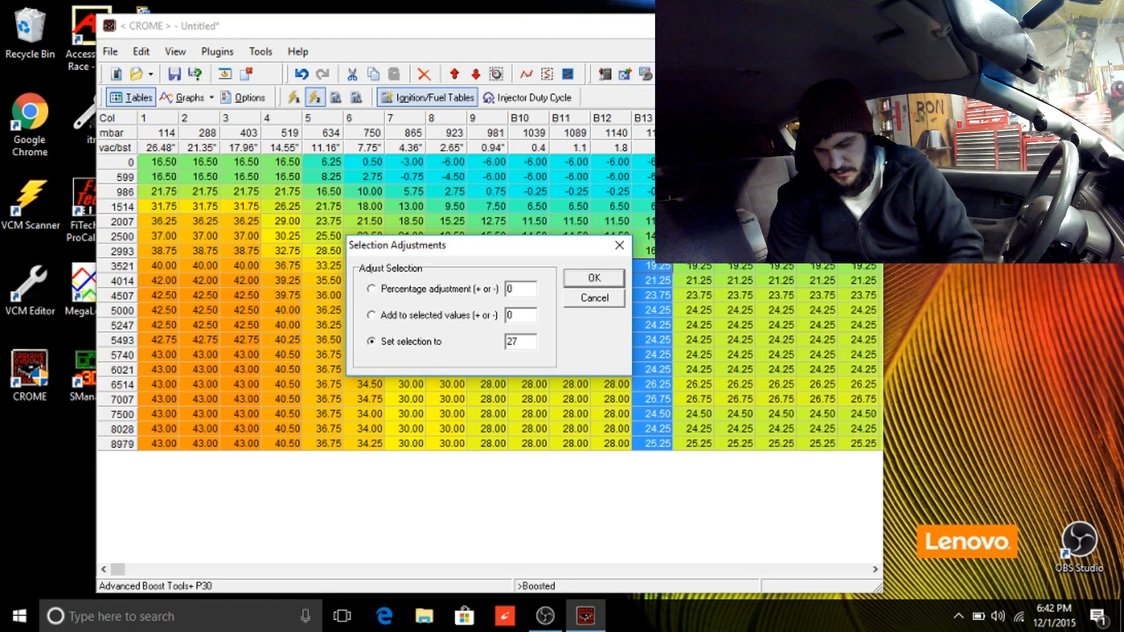
pyautogui.click(610, 274)
# Set the high-cam ignition values in column B14, rows 3521 to 8979 rpm, to 26.5.
pyautogui.moveTo(699, 267); pyautogui.dragTo(696, 488)
pyautogui.rightClick(709, 425)
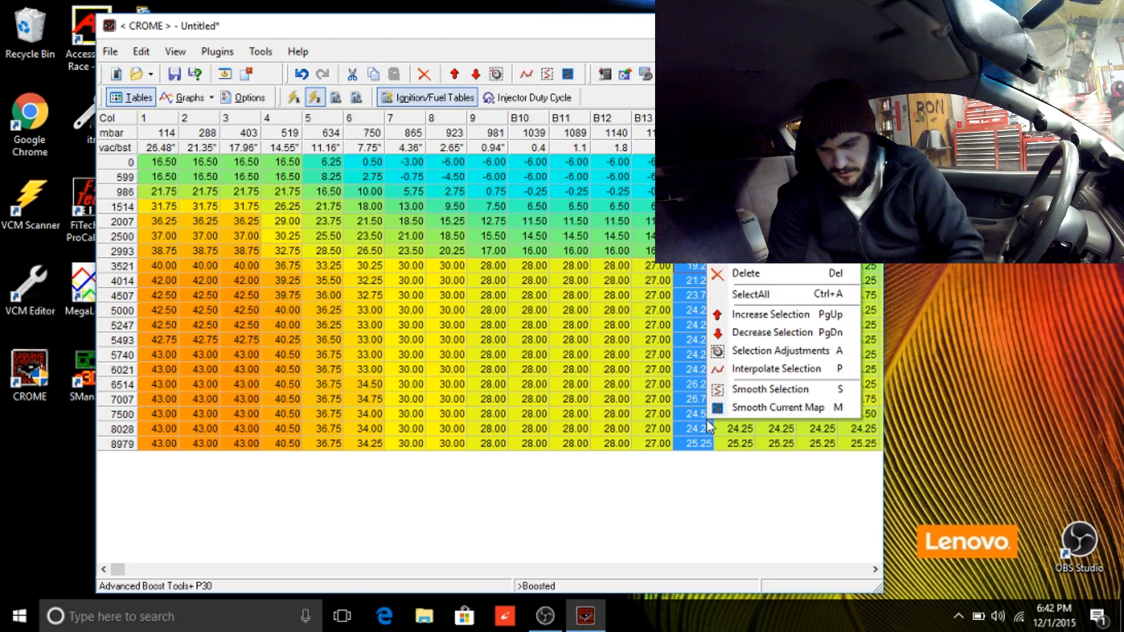
pyautogui.click(761, 349)
pyautogui.click(434, 342)
pyautogui.write('26.5')
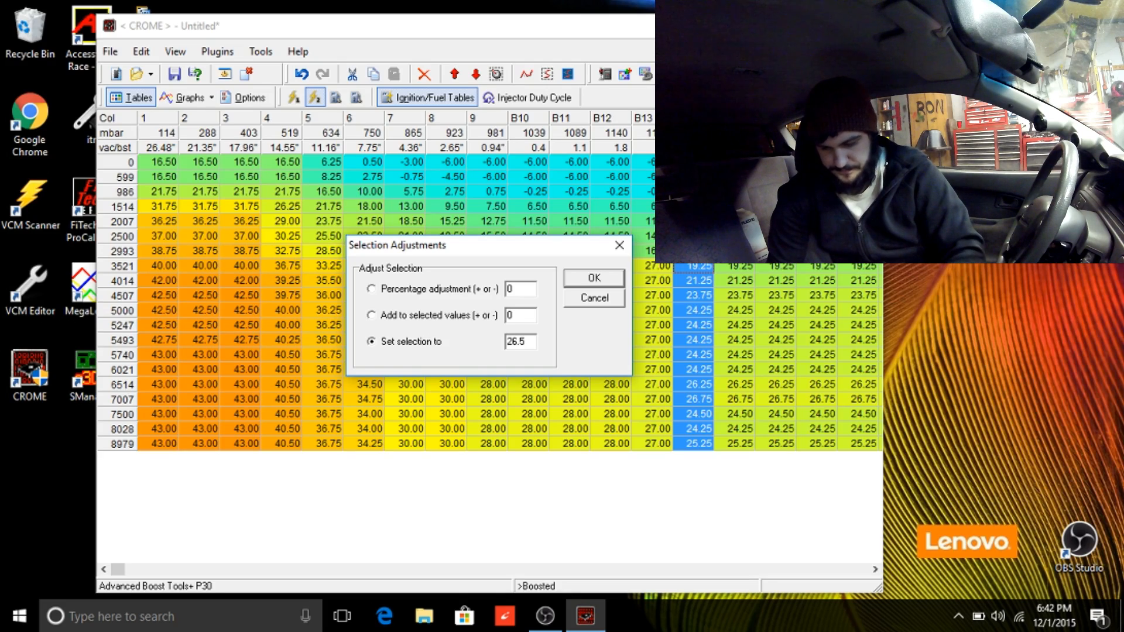
pyautogui.click(607, 280)
# Set the high-cam ignition values in column B15, rows 3521 to 8979 rpm, to 26.
pyautogui.moveTo(739, 267); pyautogui.dragTo(739, 384)
pyautogui.moveTo(735, 429); pyautogui.dragTo(739, 459)
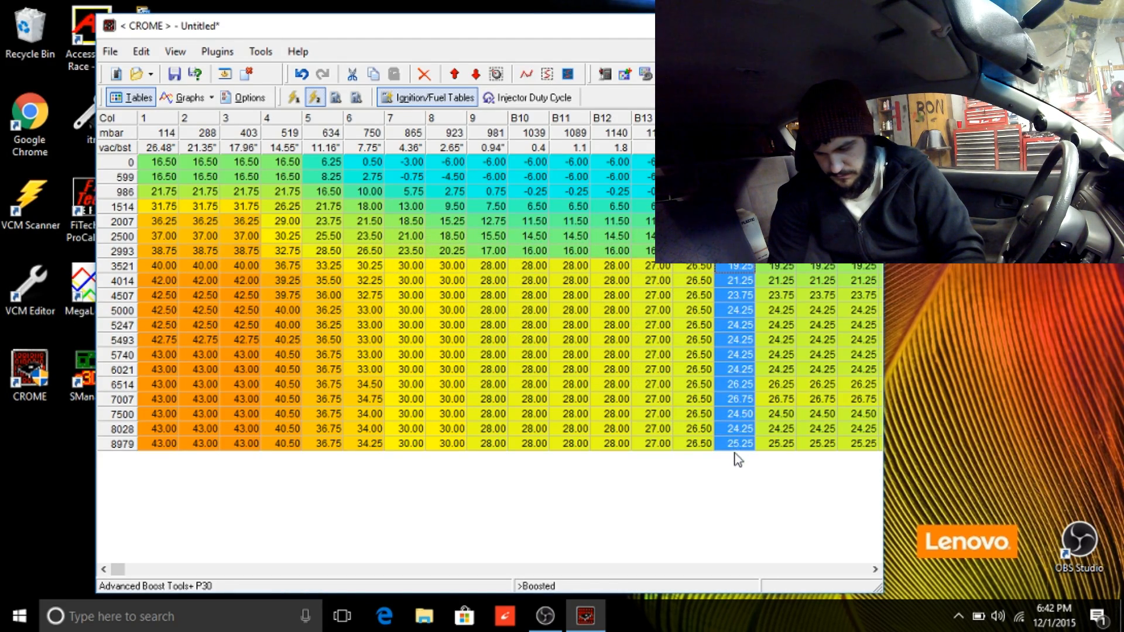
pyautogui.rightClick(737, 381)
pyautogui.click(814, 314)
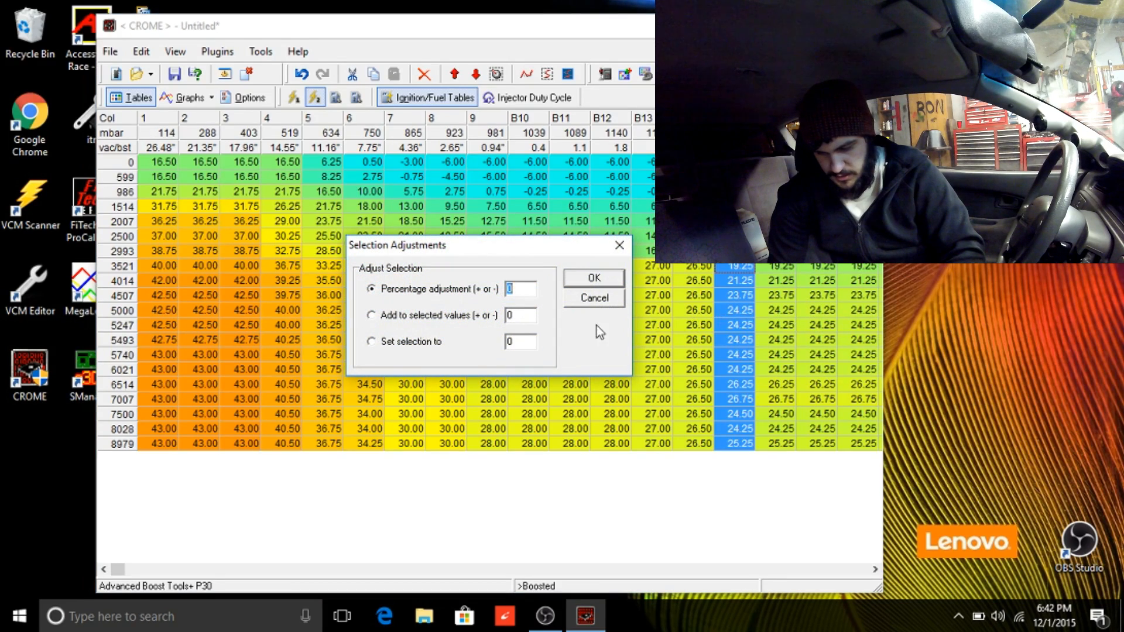
pyautogui.write('26')
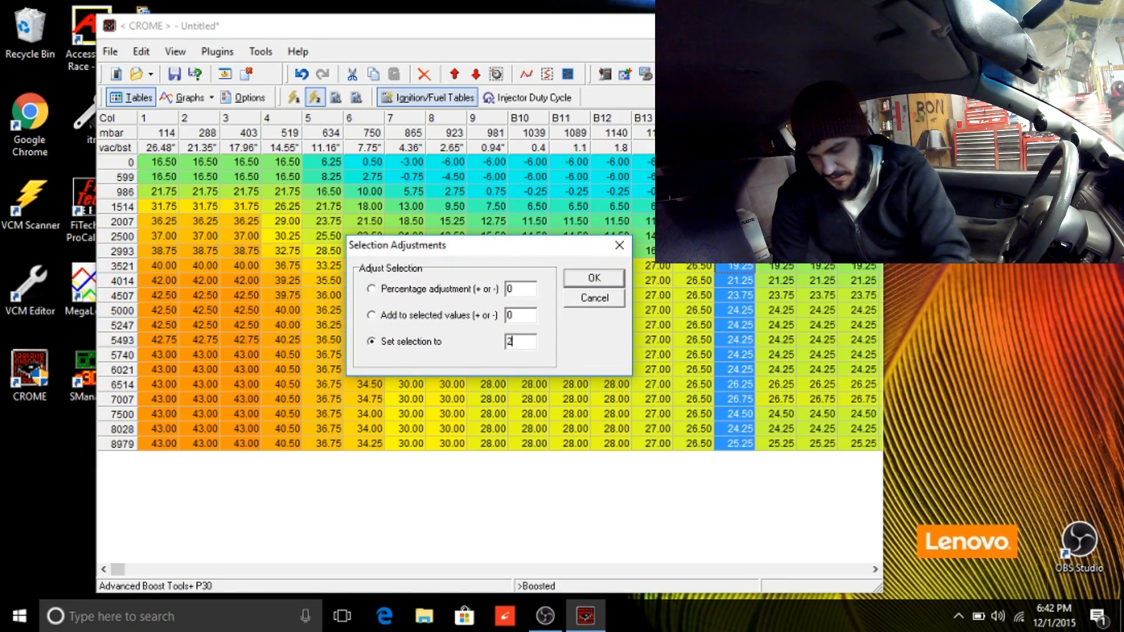
pyautogui.click(578, 280)
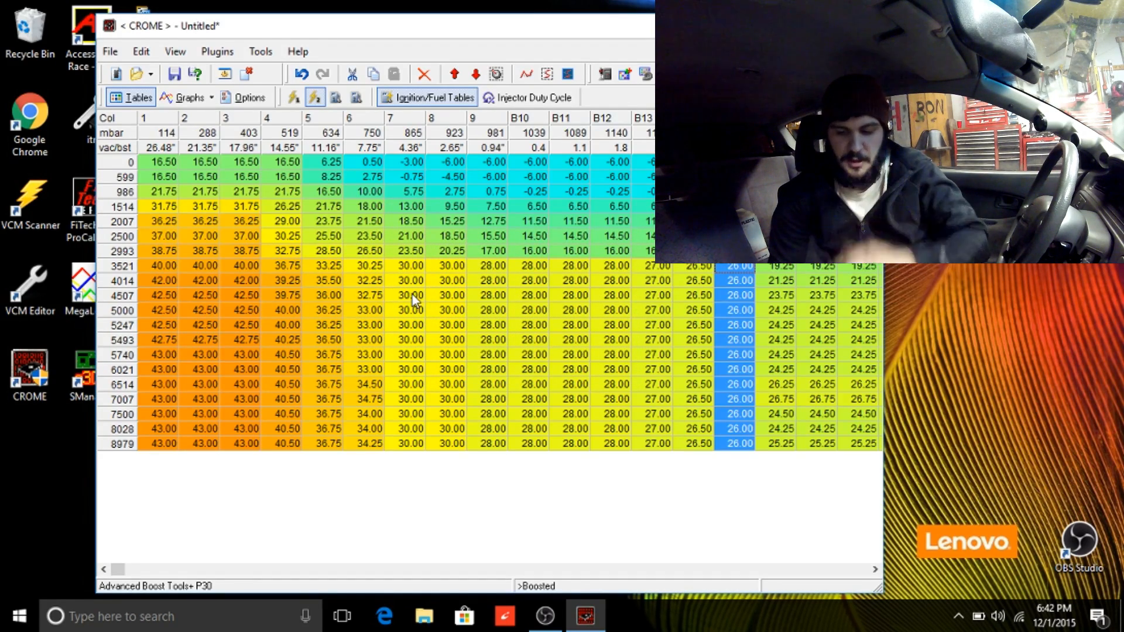
# Examine how the high-cam timing steps down from column 7 through column B15 above 3521 rpm.
pyautogui.moveTo(416, 280); pyautogui.dragTo(483, 453)
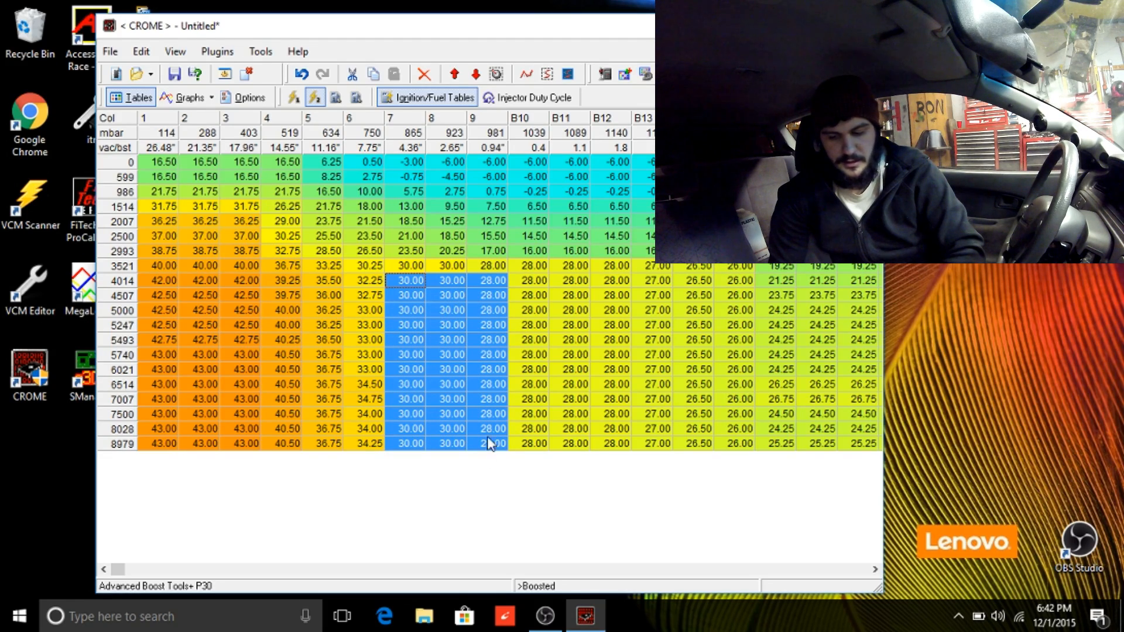
pyautogui.click(494, 367)
pyautogui.moveTo(496, 298); pyautogui.dragTo(539, 325)
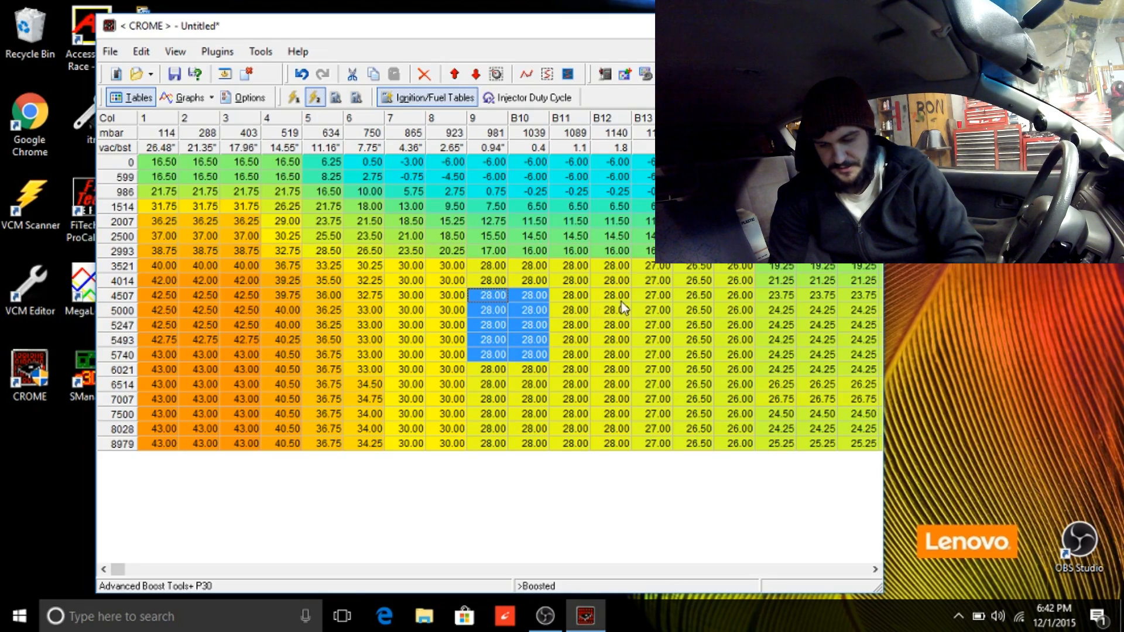
pyautogui.moveTo(621, 280); pyautogui.dragTo(626, 409)
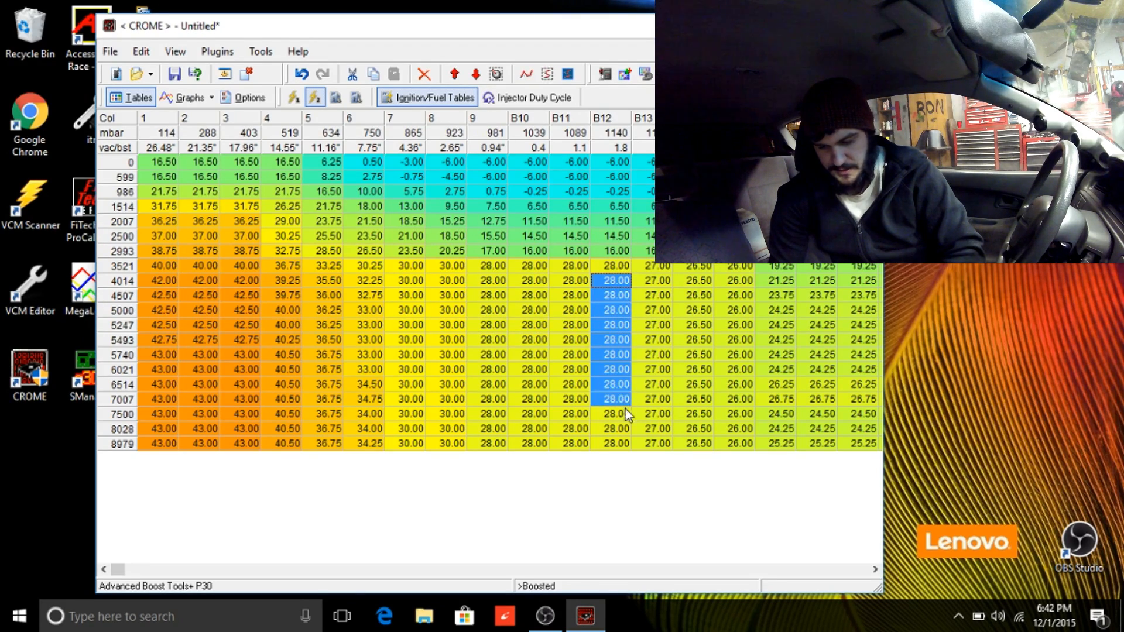
pyautogui.moveTo(666, 356); pyautogui.dragTo(666, 405)
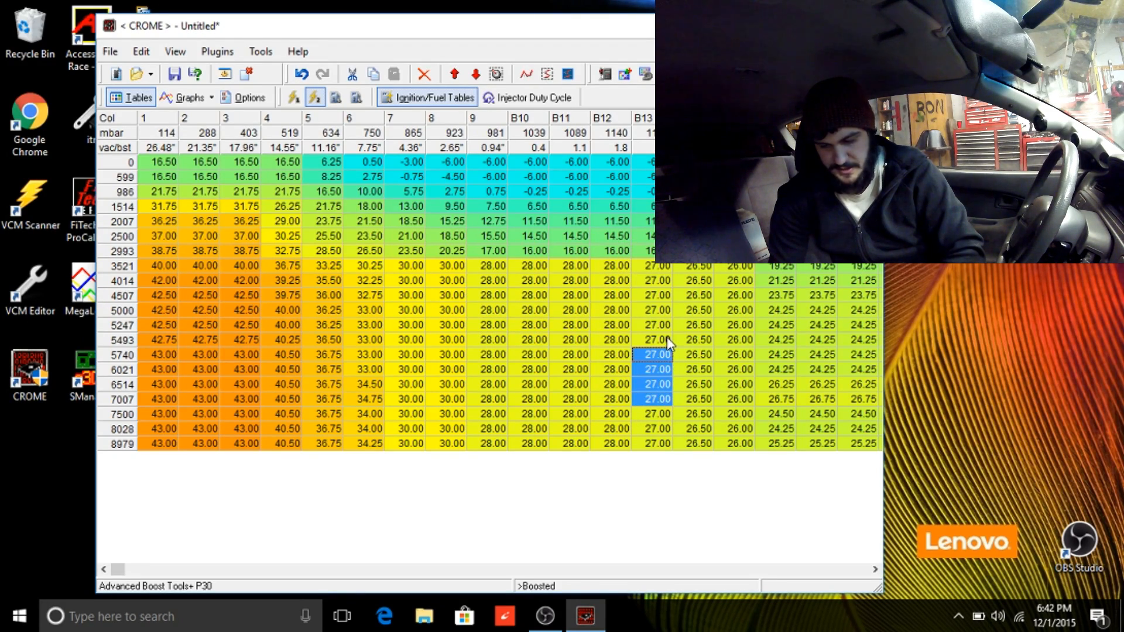
pyautogui.moveTo(671, 296); pyautogui.dragTo(697, 414)
pyautogui.click(743, 325)
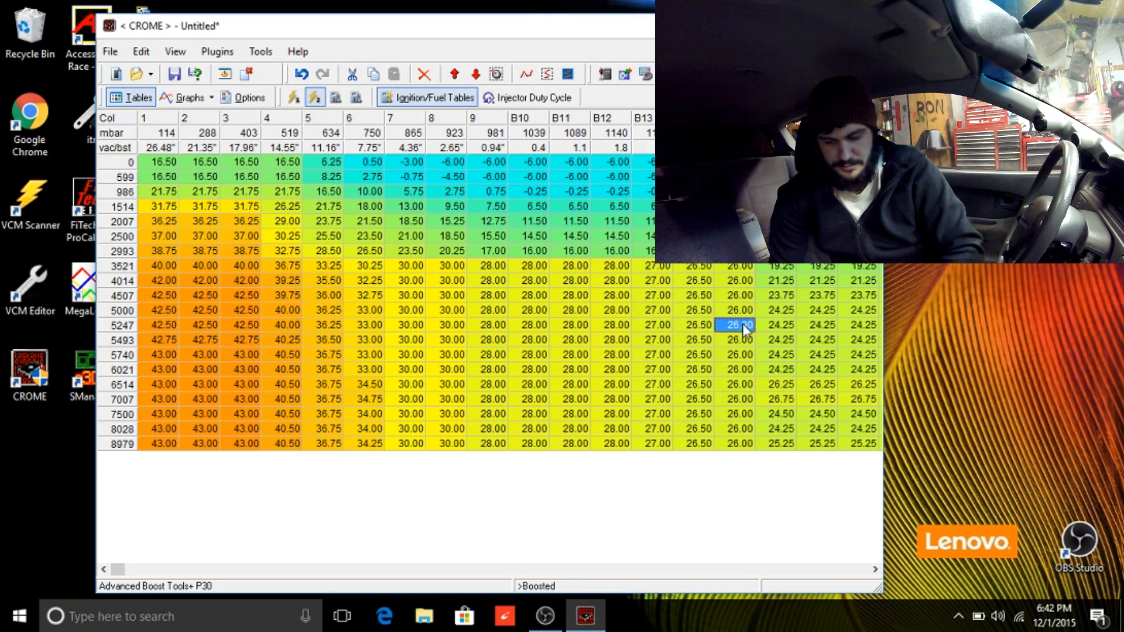
# Set the high-cam ignition values in column B16, rows 3521 to 8979 rpm, to 25.
pyautogui.moveTo(778, 268); pyautogui.dragTo(774, 492)
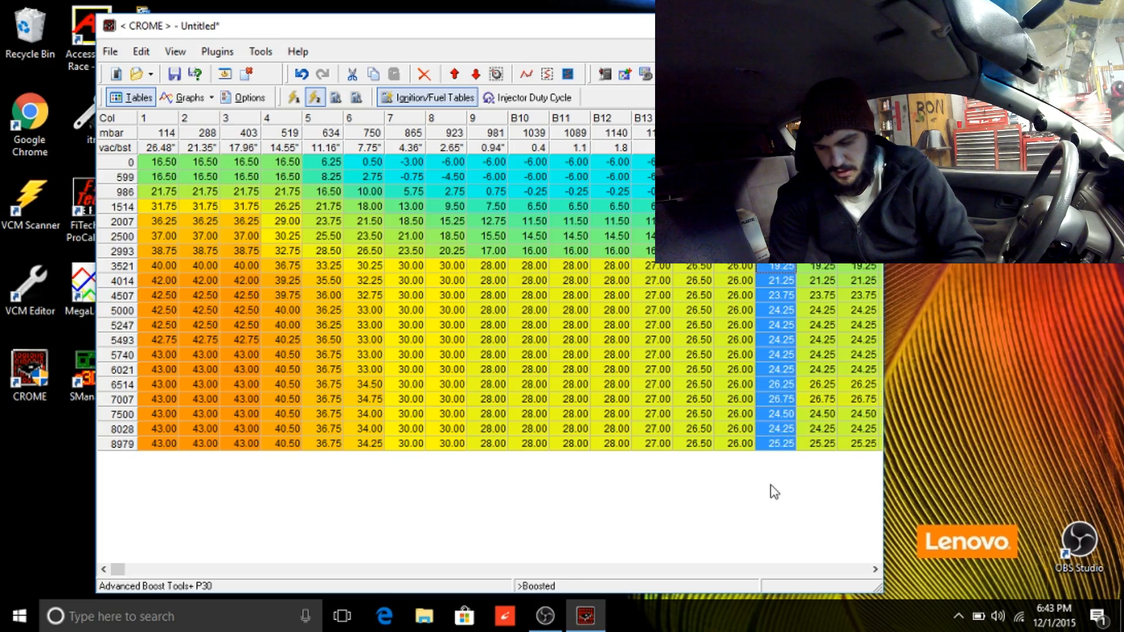
pyautogui.rightClick(784, 442)
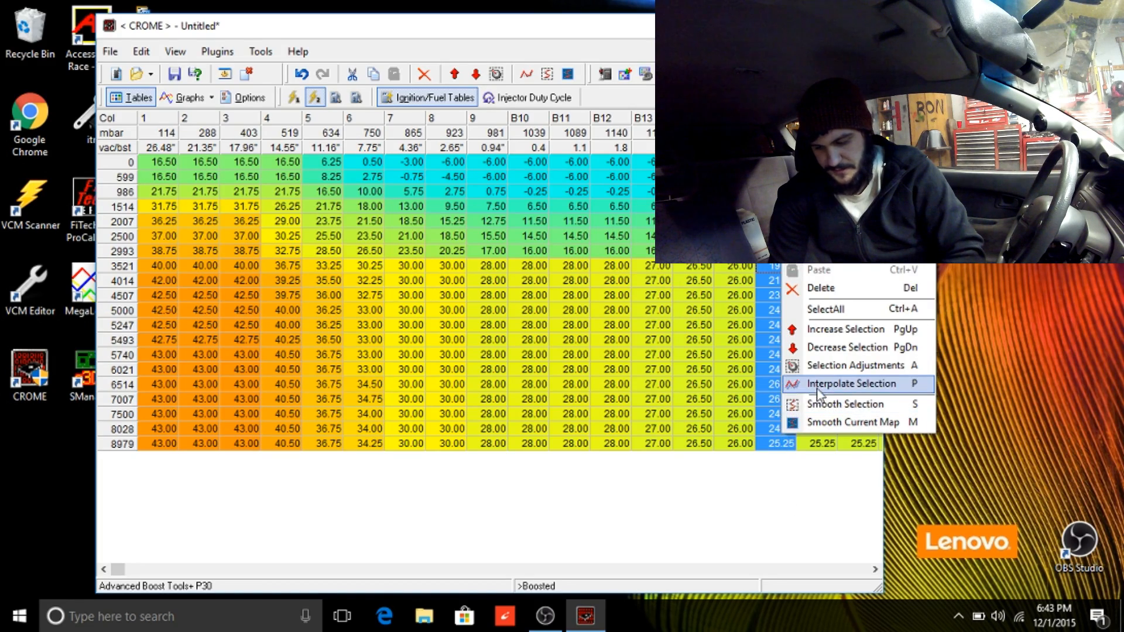
pyautogui.click(832, 367)
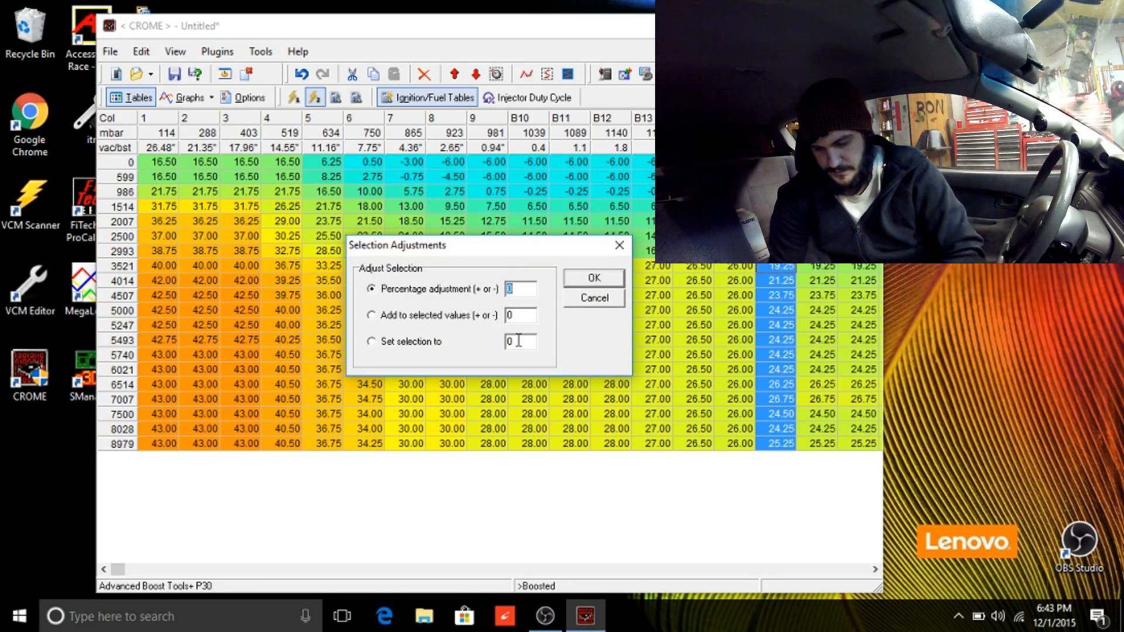
pyautogui.write('25')
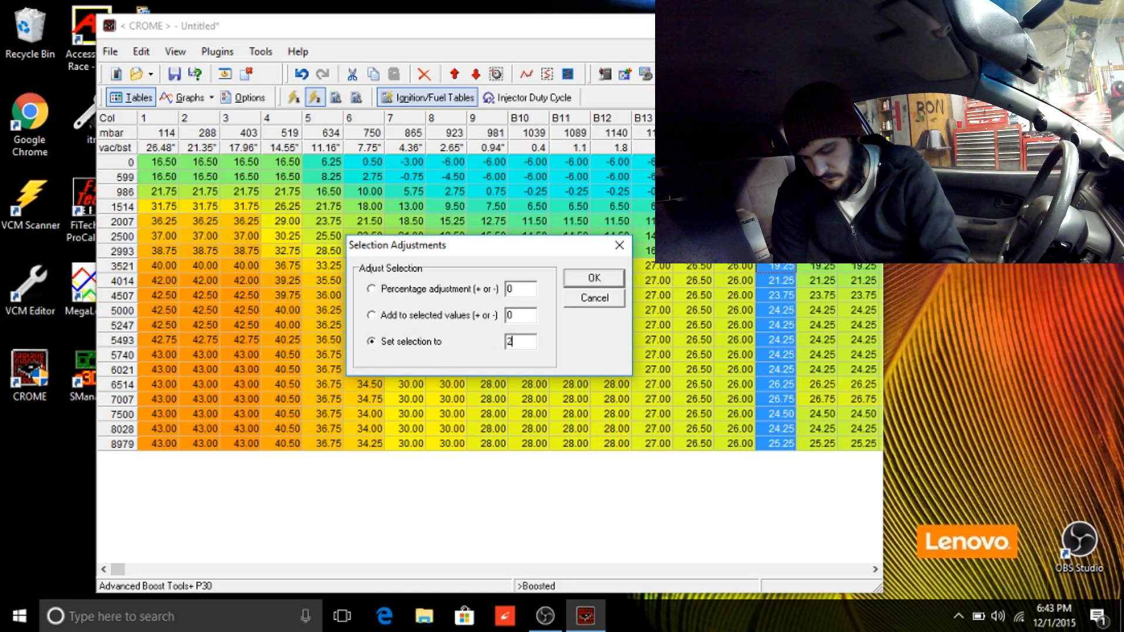
pyautogui.click(594, 278)
# Set the high-cam ignition values in column B17, rows 3521 to 8979 rpm, to 24.5.
pyautogui.moveTo(807, 270); pyautogui.dragTo(805, 430)
pyautogui.rightClick(814, 418)
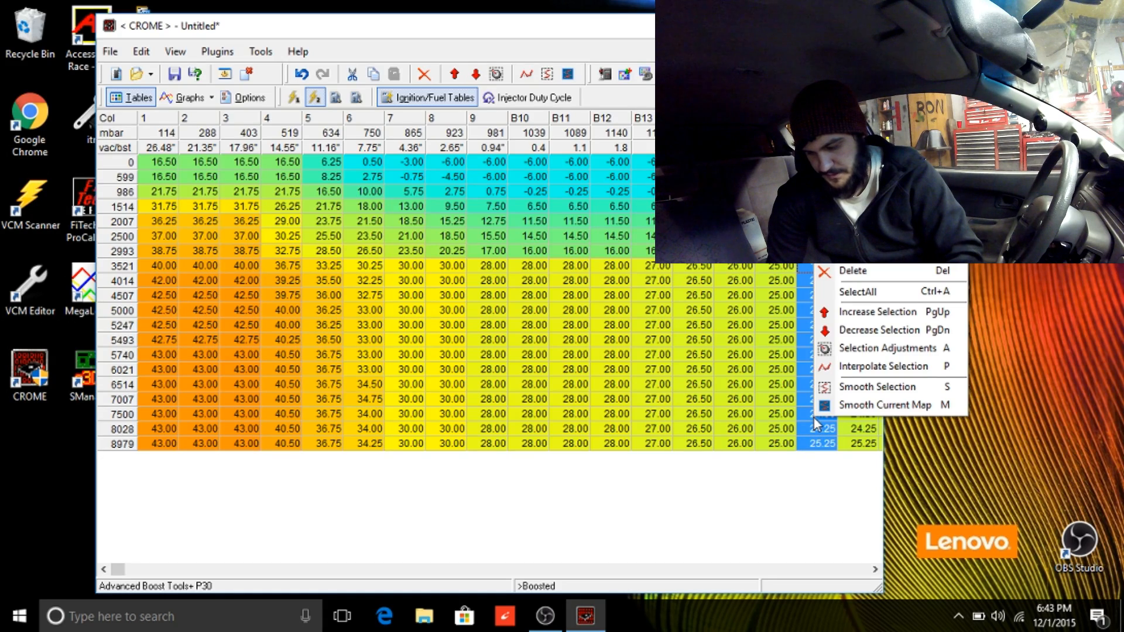
pyautogui.click(905, 352)
pyautogui.write('24.5')
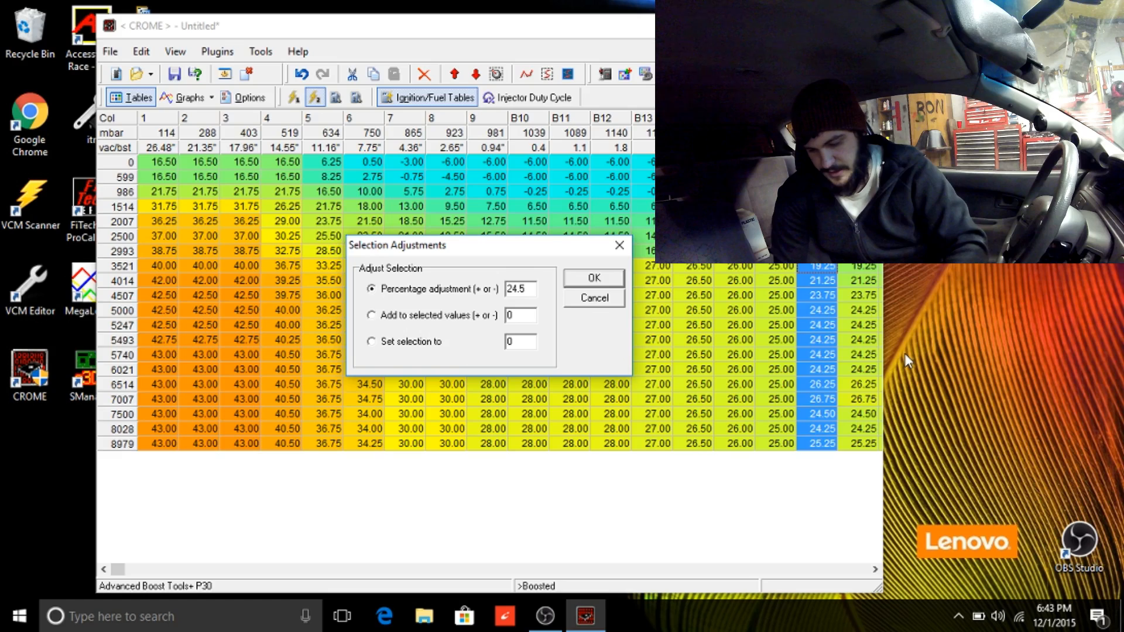
pyautogui.press('Tab')
pyautogui.press('Tab')
pyautogui.write('24')
pyautogui.press('BackSpace')
pyautogui.write('.5')
pyautogui.press('BackSpace')
pyautogui.press('BackSpace')
pyautogui.press('BackSpace')
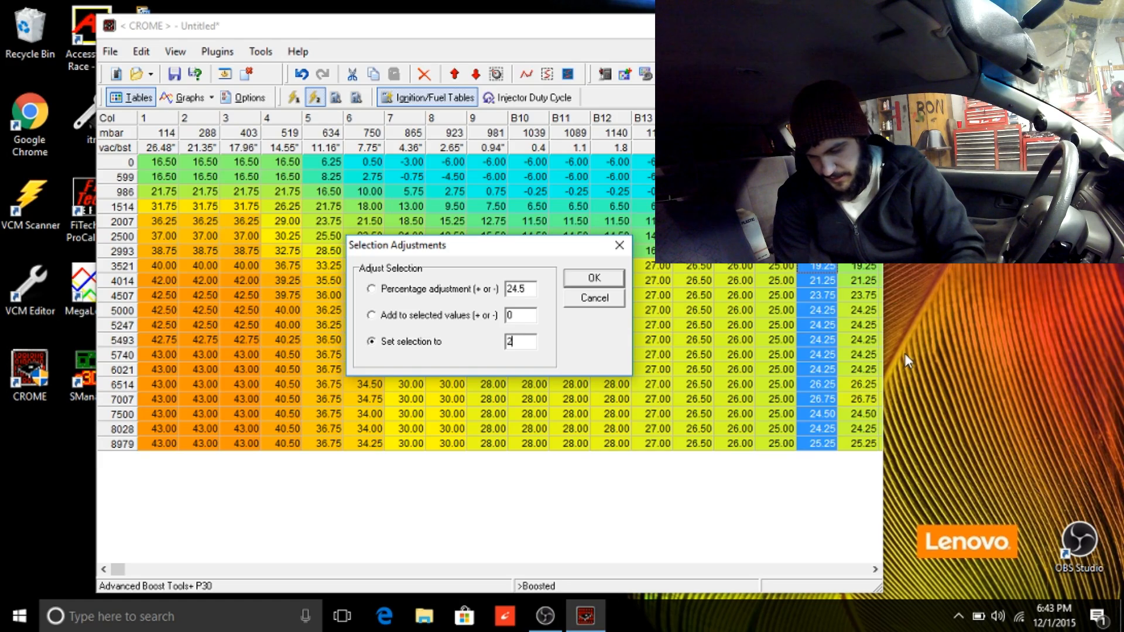
pyautogui.write('24.5')
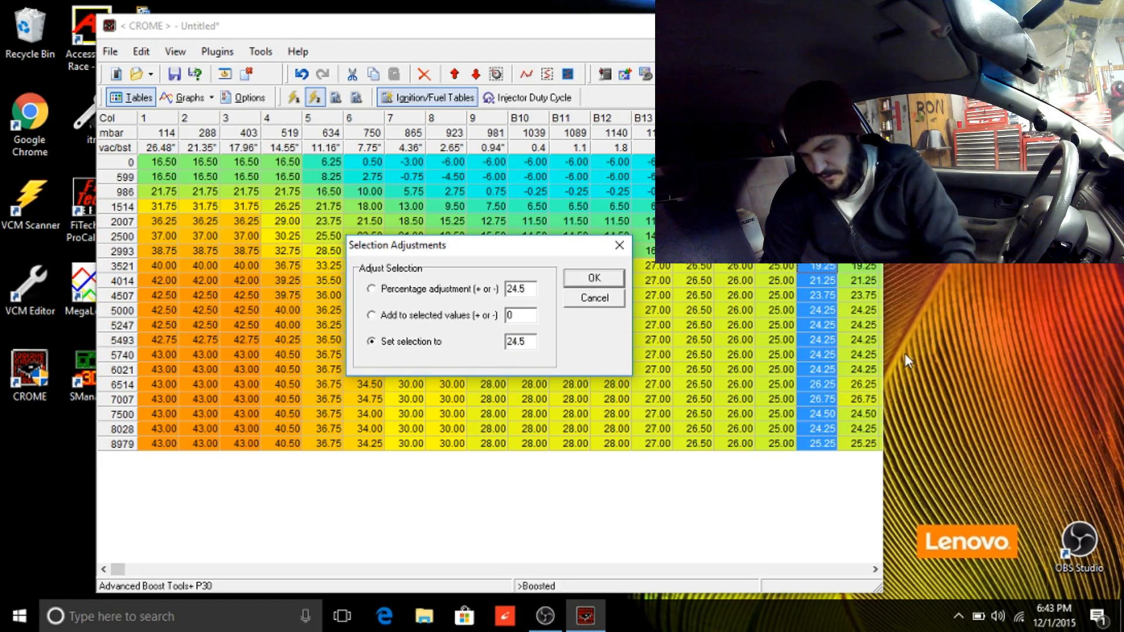
pyautogui.click(575, 279)
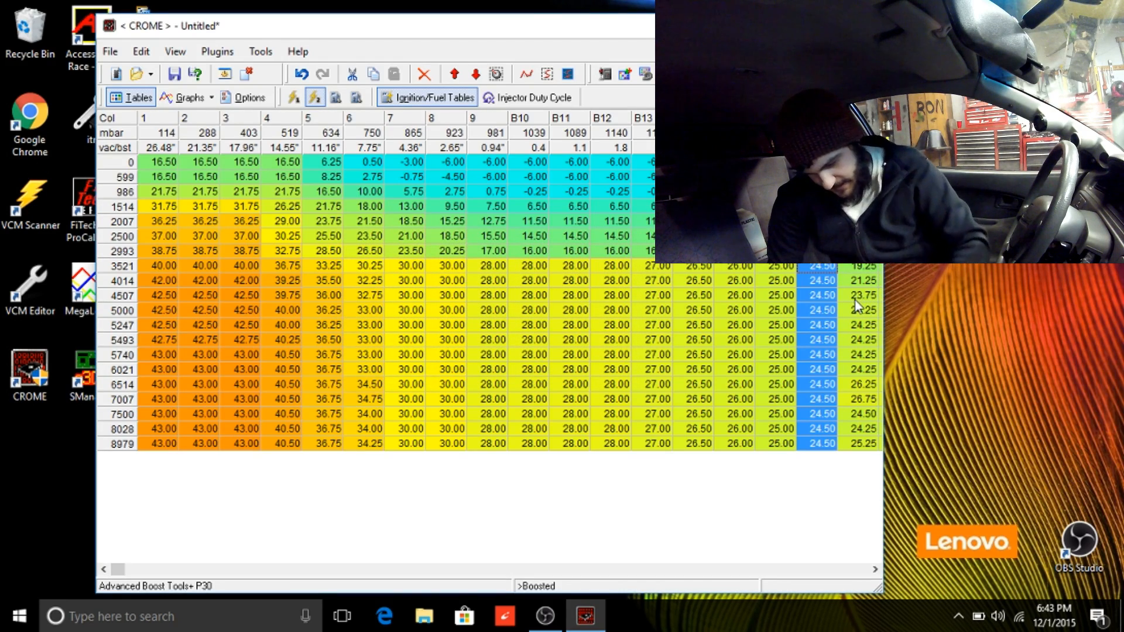
# Set the high-cam ignition values in column B18, rows 3521 to 8979 rpm, to 24.
pyautogui.click(875, 569)
pyautogui.click(874, 569)
pyautogui.click(875, 569)
pyautogui.click(875, 569)
pyautogui.click(874, 569)
pyautogui.click(875, 569)
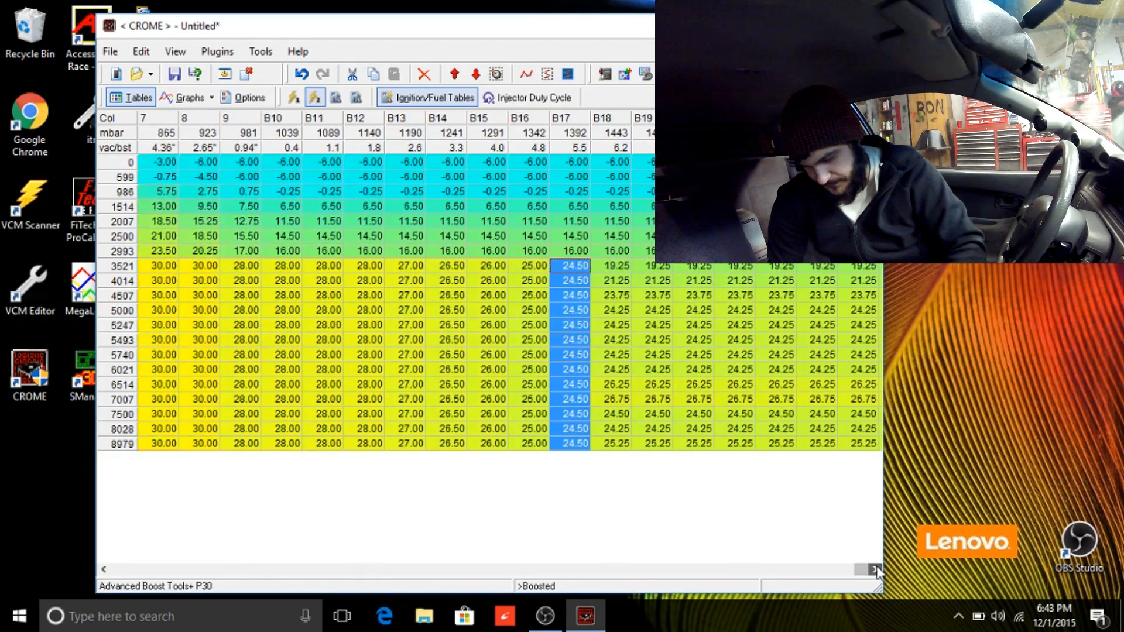
pyautogui.moveTo(620, 268); pyautogui.dragTo(619, 467)
pyautogui.rightClick(617, 405)
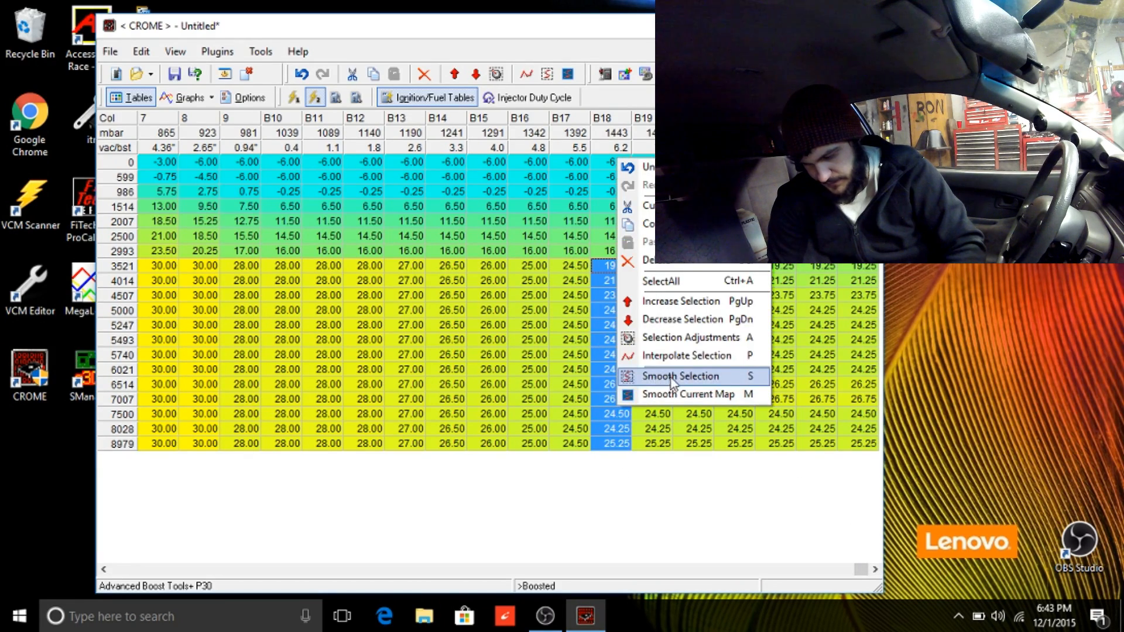
pyautogui.click(697, 342)
pyautogui.click(460, 341)
pyautogui.write('24')
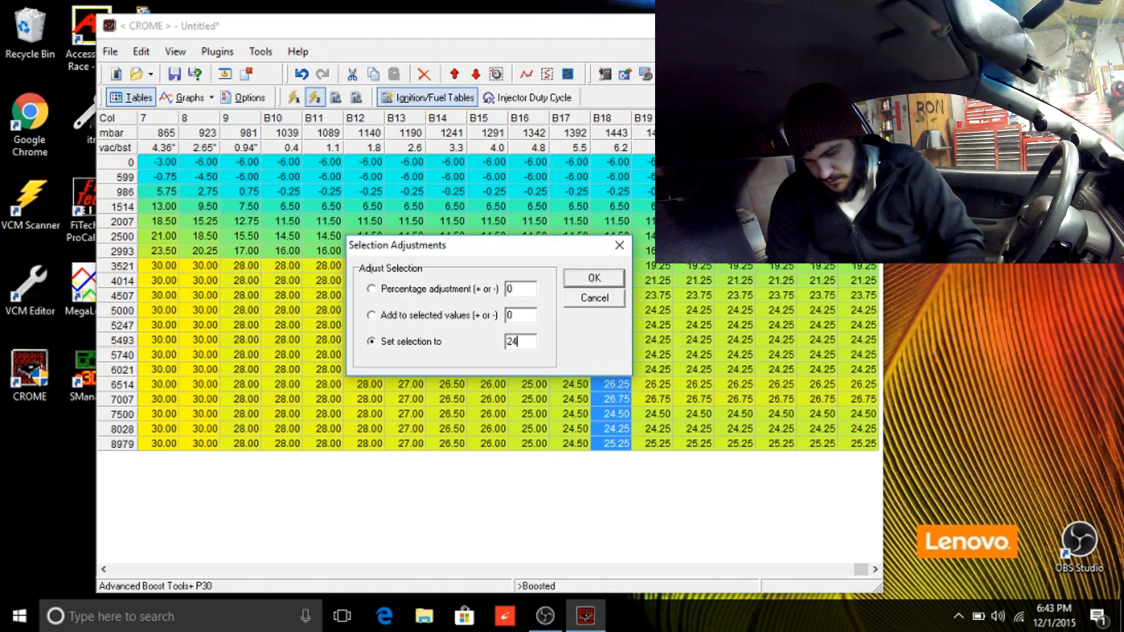
pyautogui.click(590, 283)
# Set the high-cam ignition values in column B19, rows 3521 to 8979 rpm, to 23.
pyautogui.moveTo(664, 266); pyautogui.dragTo(662, 479)
pyautogui.rightClick(657, 426)
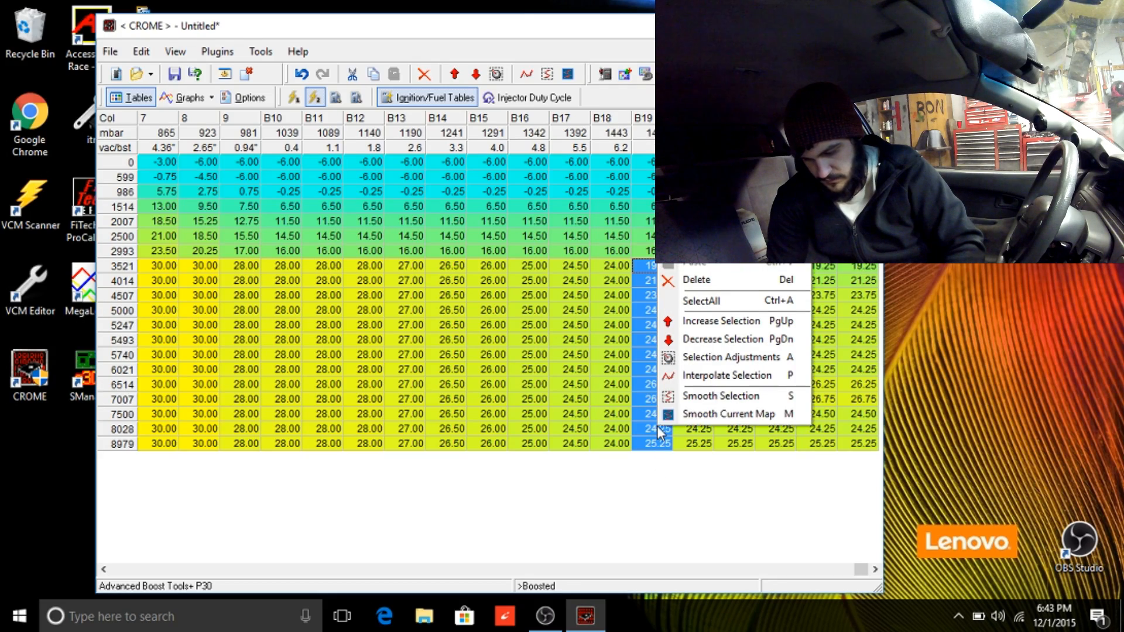
pyautogui.click(750, 359)
pyautogui.click(476, 343)
pyautogui.write('23')
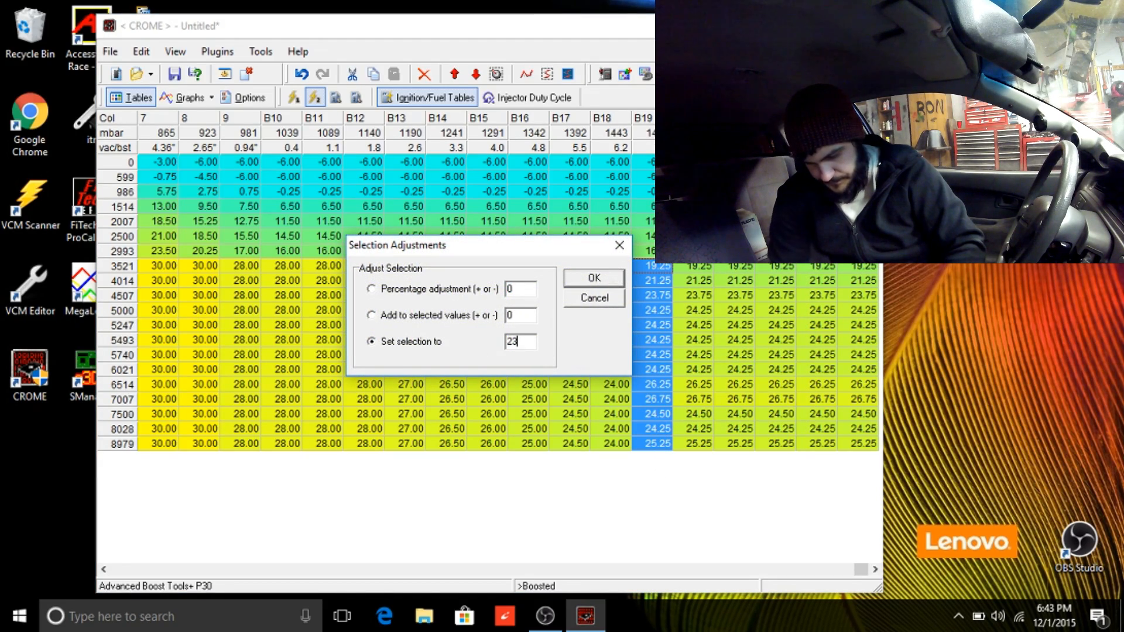
pyautogui.click(585, 285)
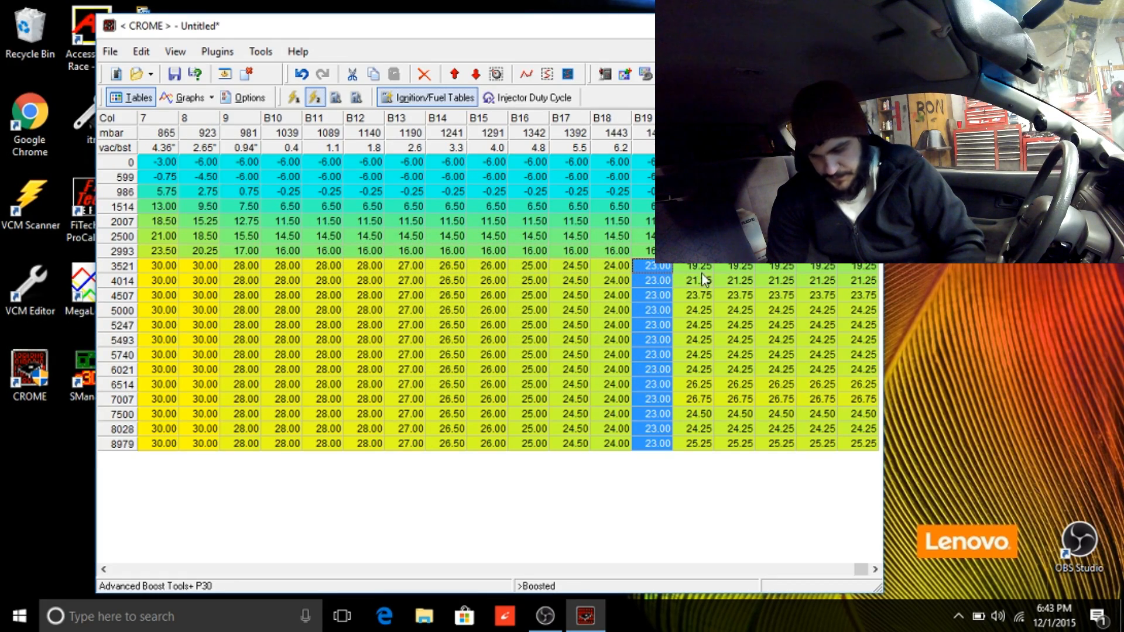
# Set the high-cam ignition values in column B20, rows 3521 to 8979 rpm, to 22.
pyautogui.moveTo(707, 268); pyautogui.dragTo(682, 488)
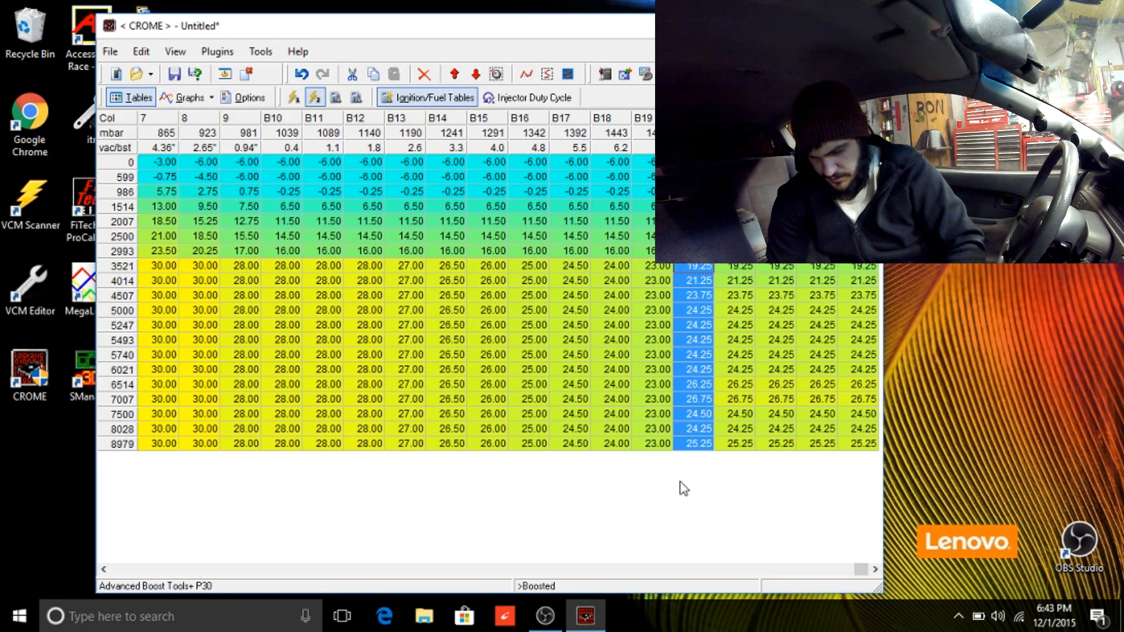
pyautogui.rightClick(691, 406)
pyautogui.click(785, 339)
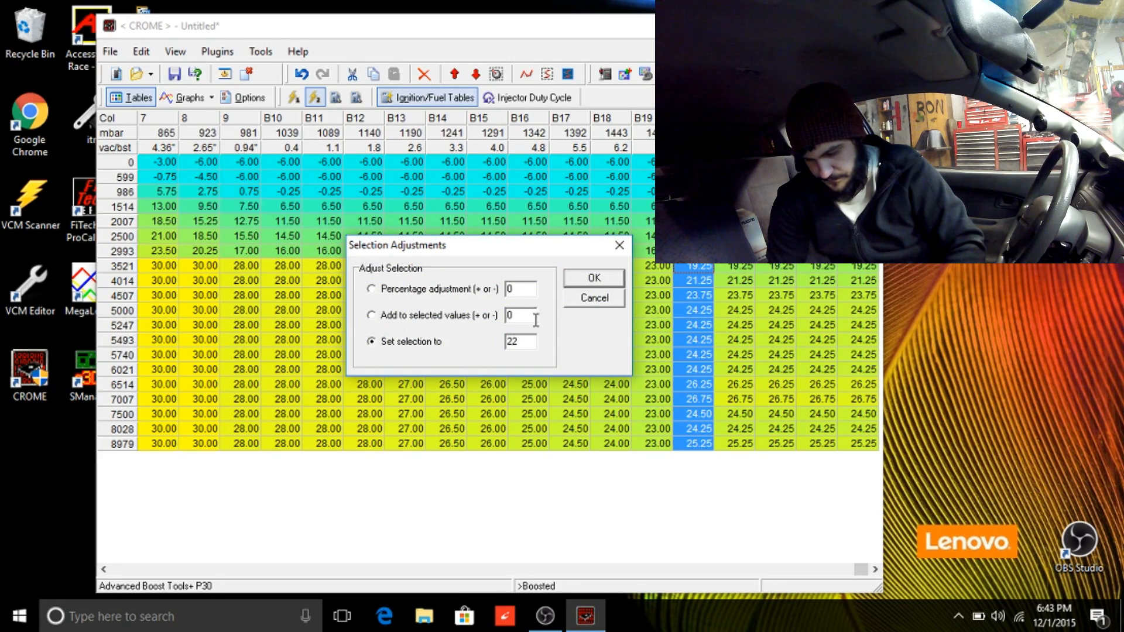
pyautogui.click(606, 281)
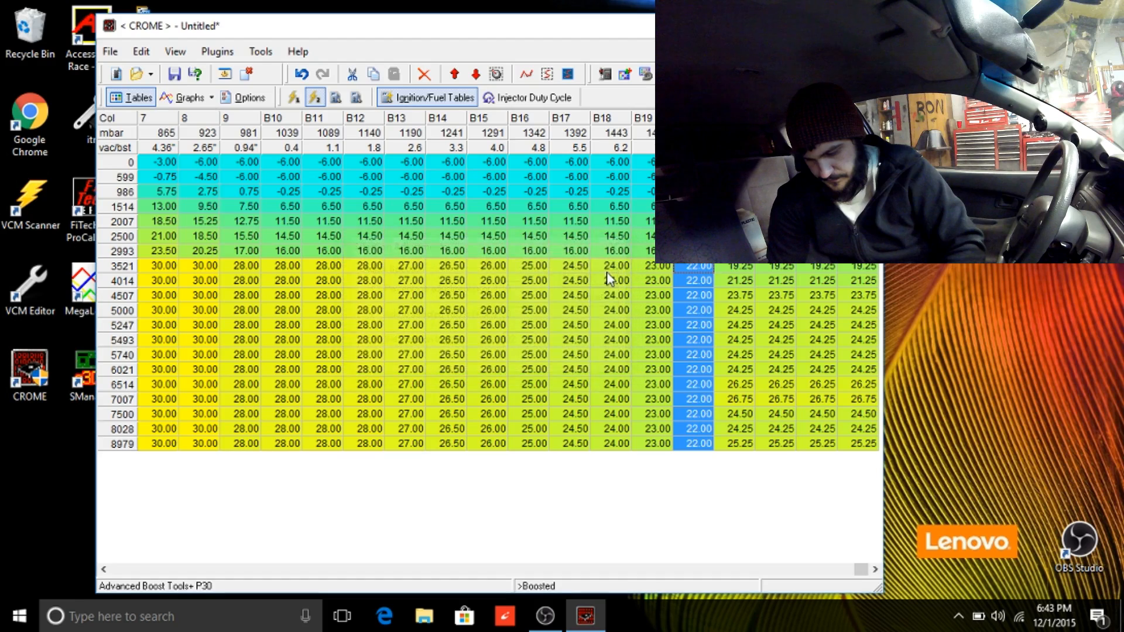
# Set the high-cam ignition values in column B21, rows 3521 to 8979 rpm, to 21.5.
pyautogui.click(746, 269)
pyautogui.moveTo(747, 274); pyautogui.dragTo(729, 449)
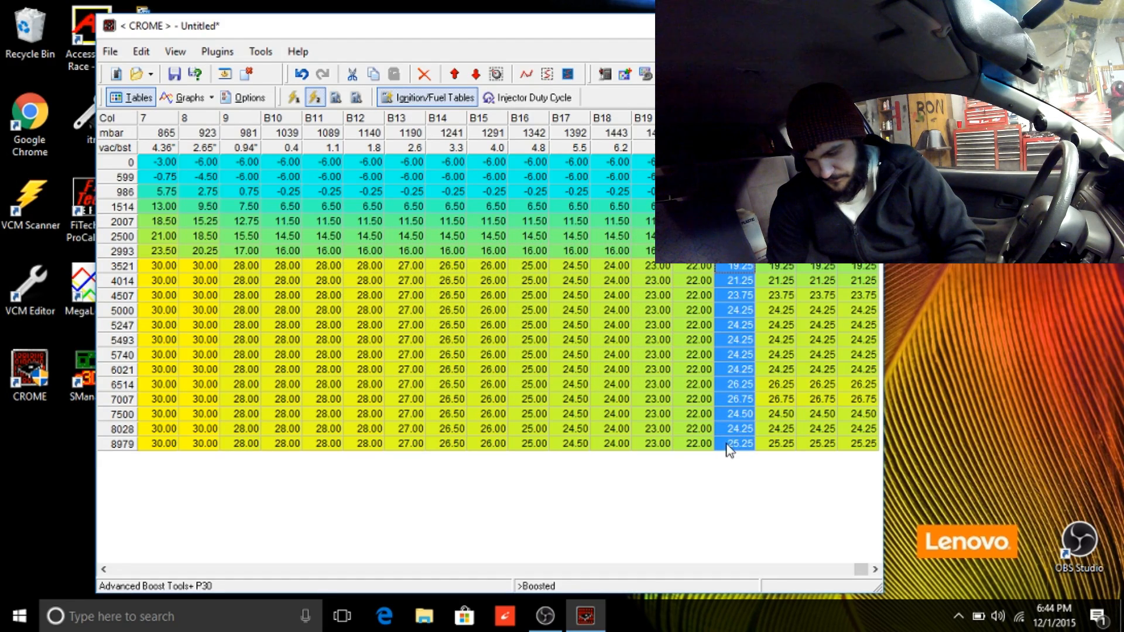
pyautogui.rightClick(747, 400)
pyautogui.click(779, 324)
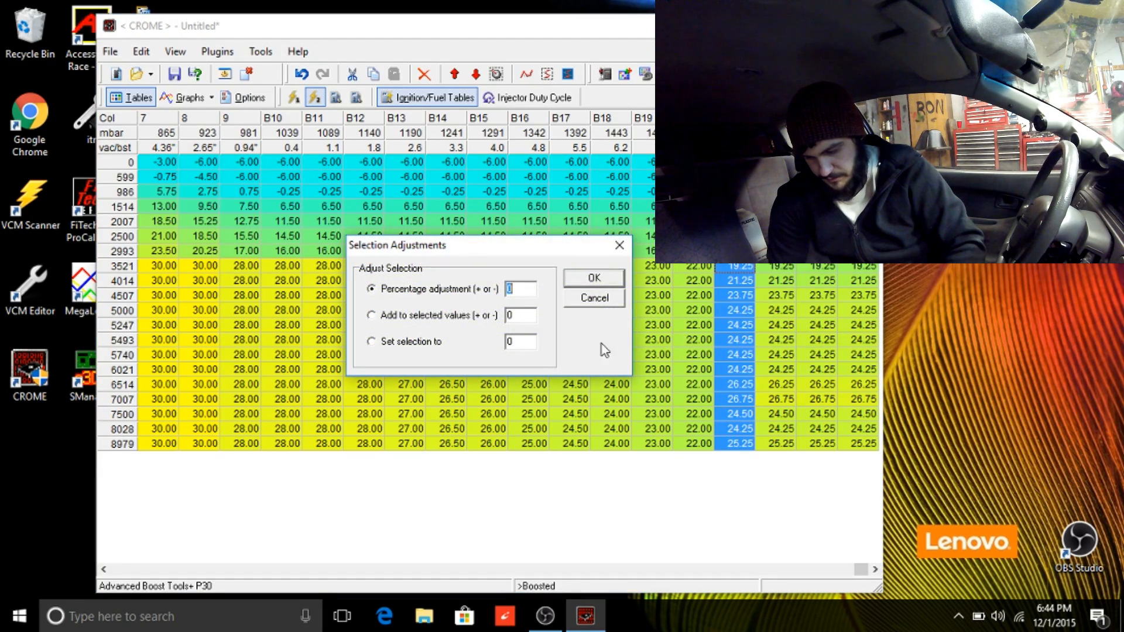
pyautogui.click(523, 344)
pyautogui.write('21')
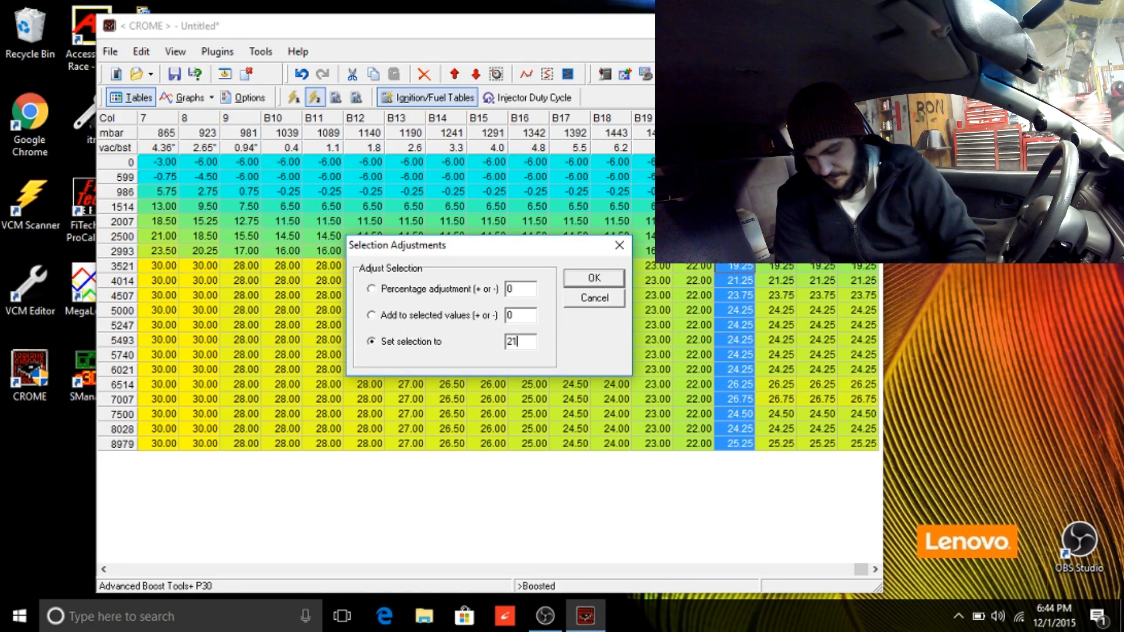
pyautogui.write('.5')
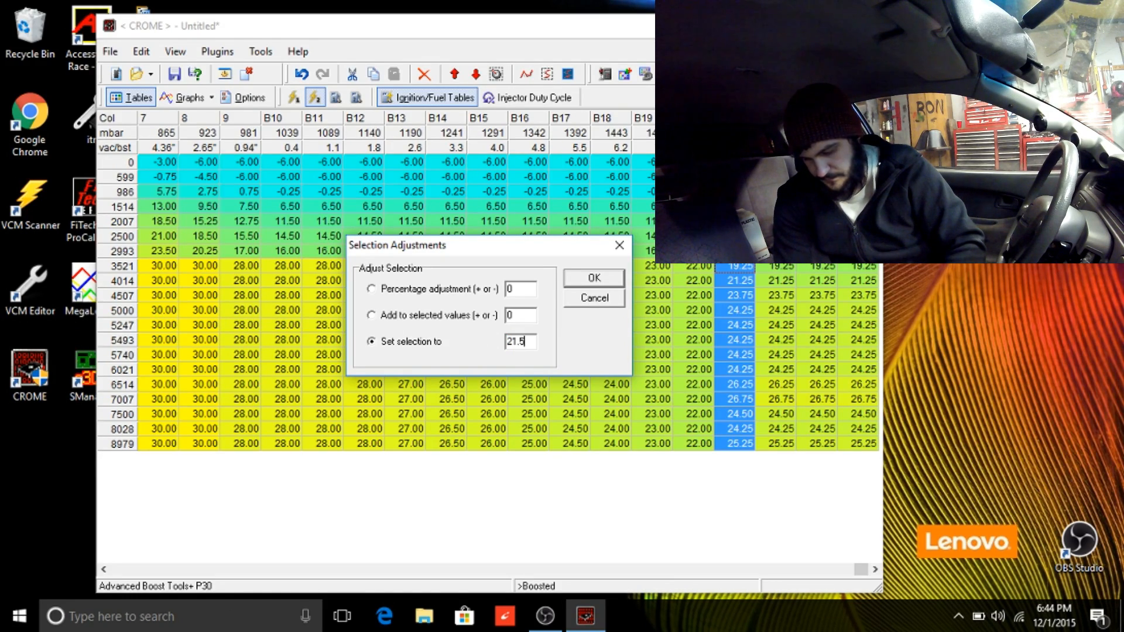
pyautogui.click(595, 279)
# Set the high-cam ignition values in column B22, rows 3521 to 8979 rpm, to 21.
pyautogui.moveTo(787, 268); pyautogui.dragTo(768, 450)
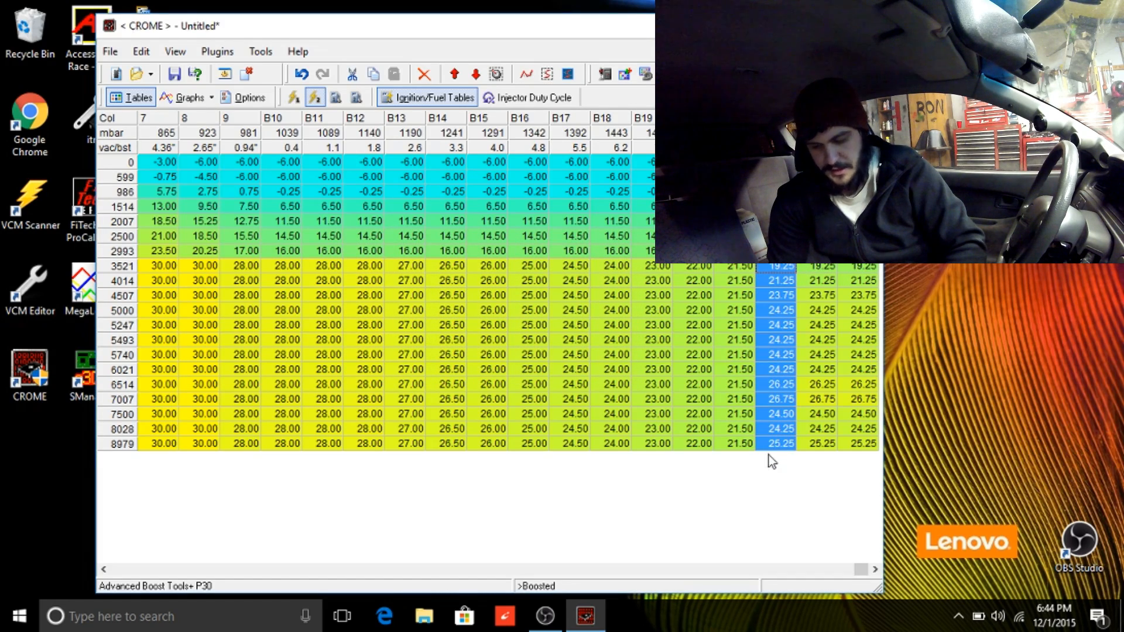
pyautogui.rightClick(779, 396)
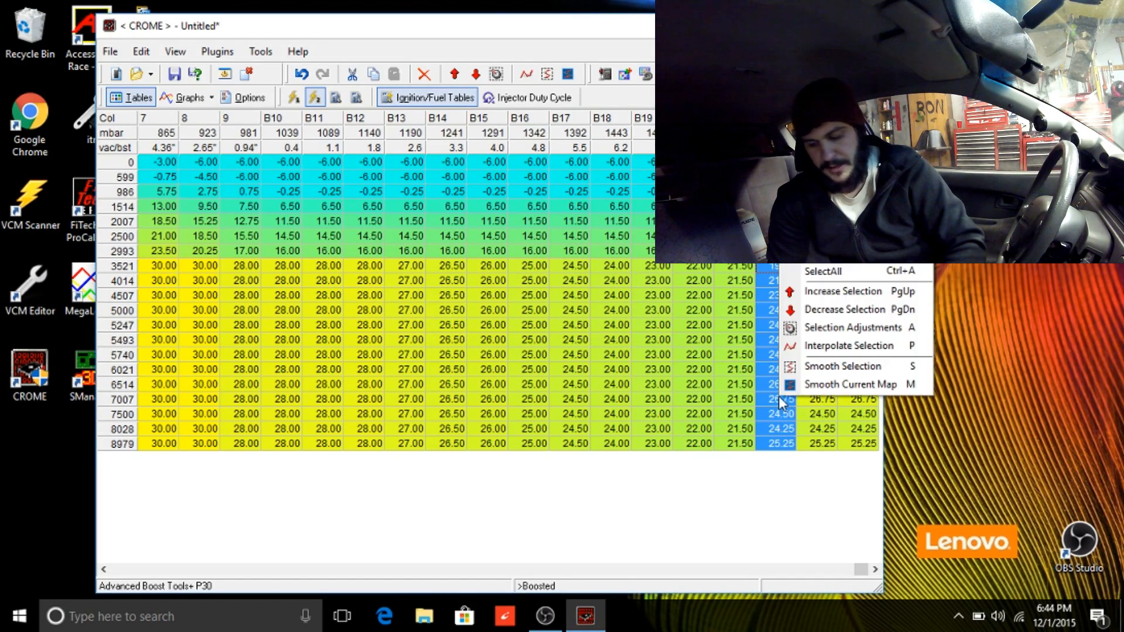
pyautogui.click(832, 329)
pyautogui.click(453, 349)
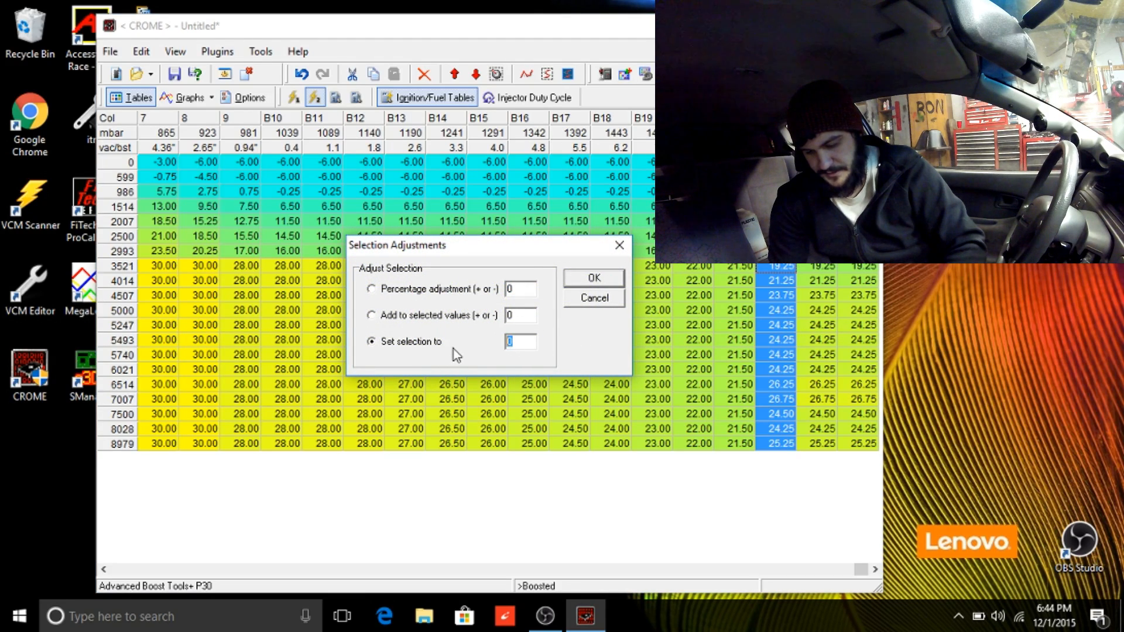
pyautogui.write('21')
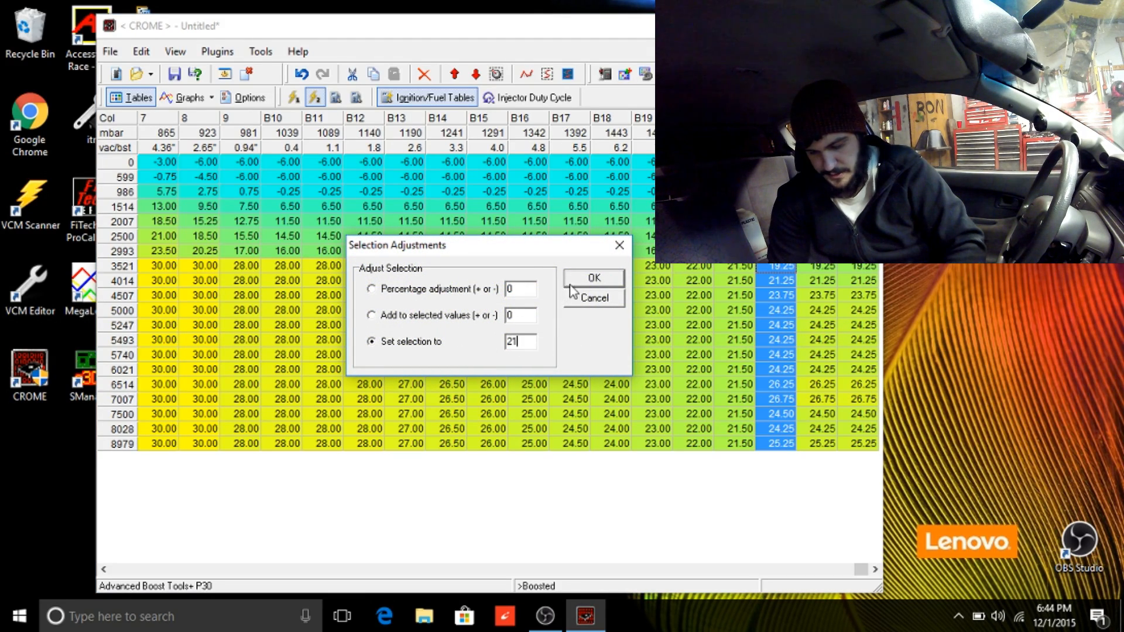
pyautogui.click(593, 279)
# Set the high-cam ignition values in column B23, rows 3521 to 8979 rpm, to 20.
pyautogui.moveTo(824, 266); pyautogui.dragTo(824, 443)
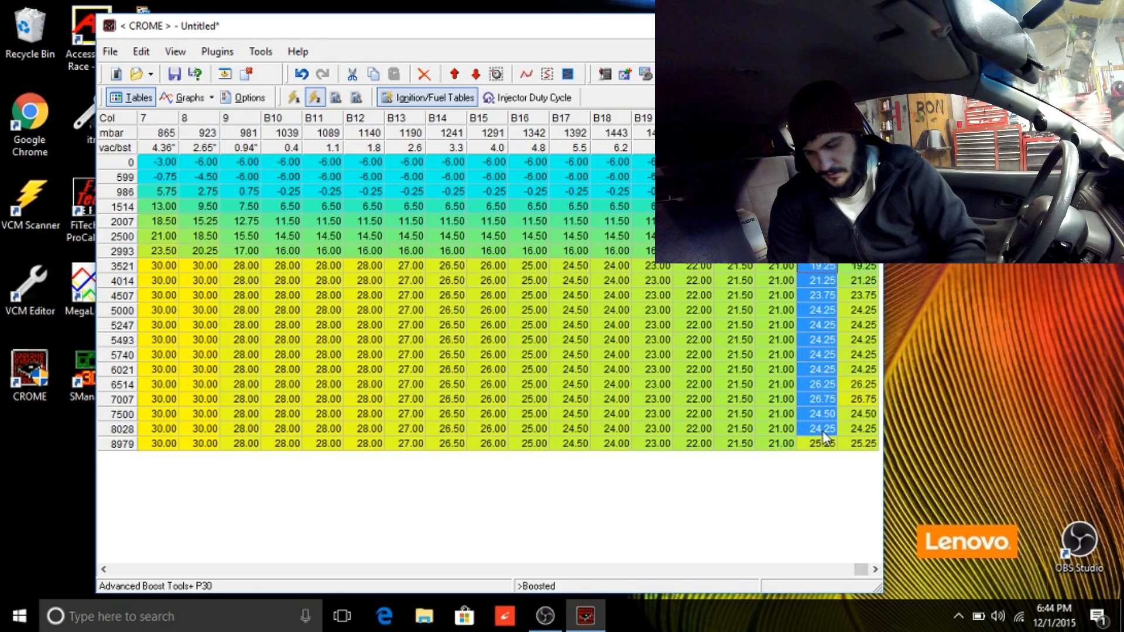
pyautogui.rightClick(817, 423)
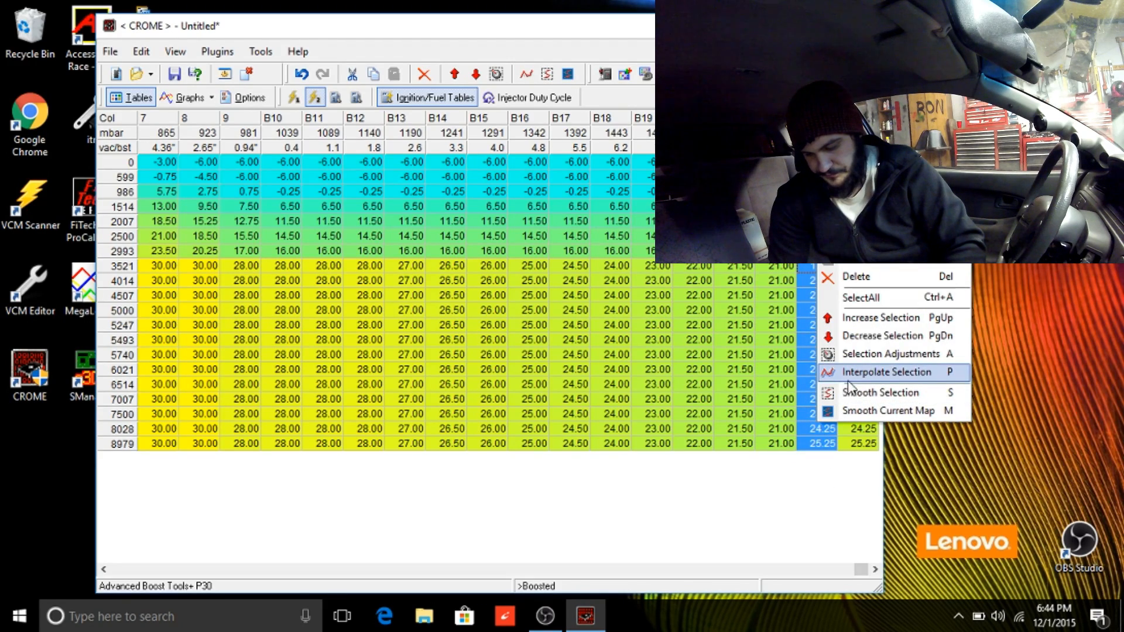
pyautogui.click(863, 365)
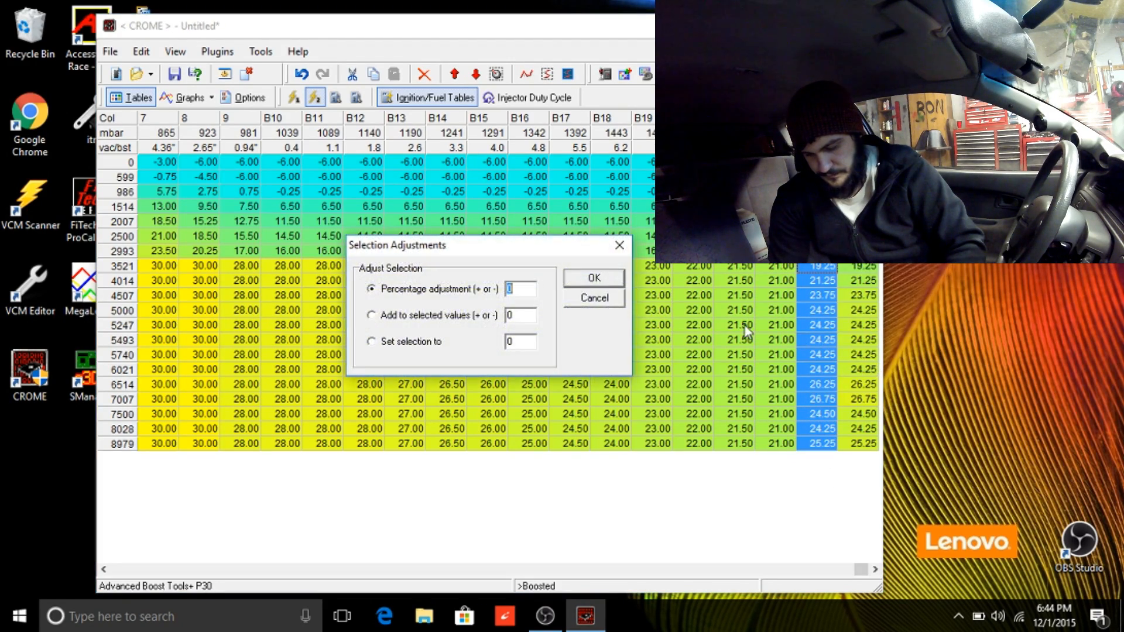
pyautogui.moveTo(529, 347); pyautogui.dragTo(456, 354)
pyautogui.write('20')
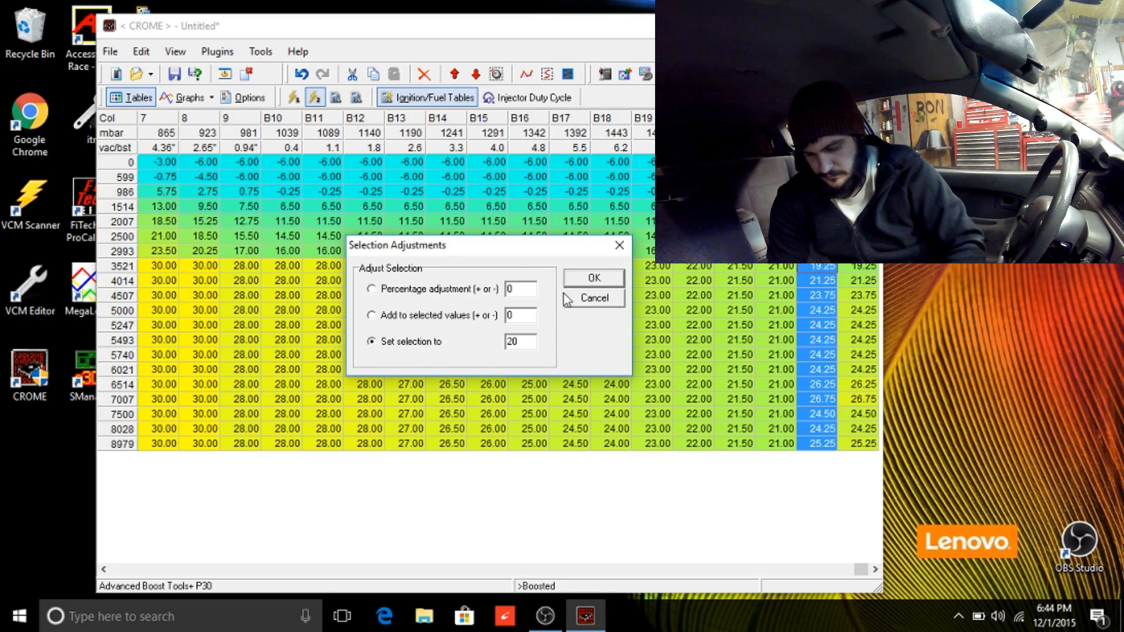
pyautogui.click(594, 279)
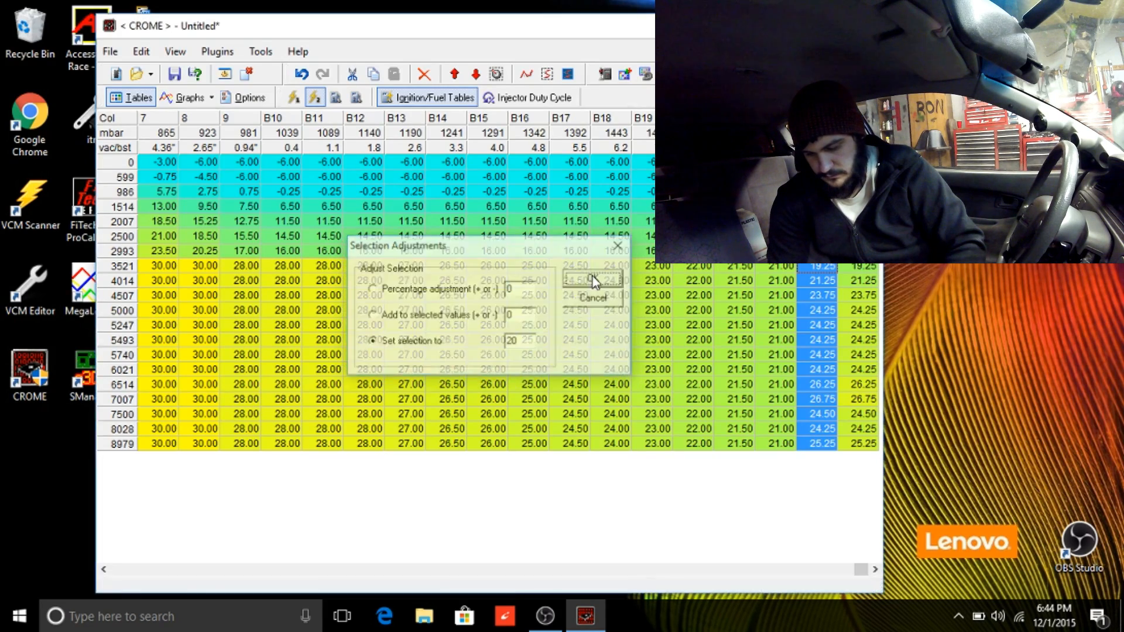
# Set the high-cam ignition values in column B24, rows 3521 to 8979 rpm, to 18.
pyautogui.moveTo(875, 266); pyautogui.dragTo(866, 448)
pyautogui.rightClick(860, 400)
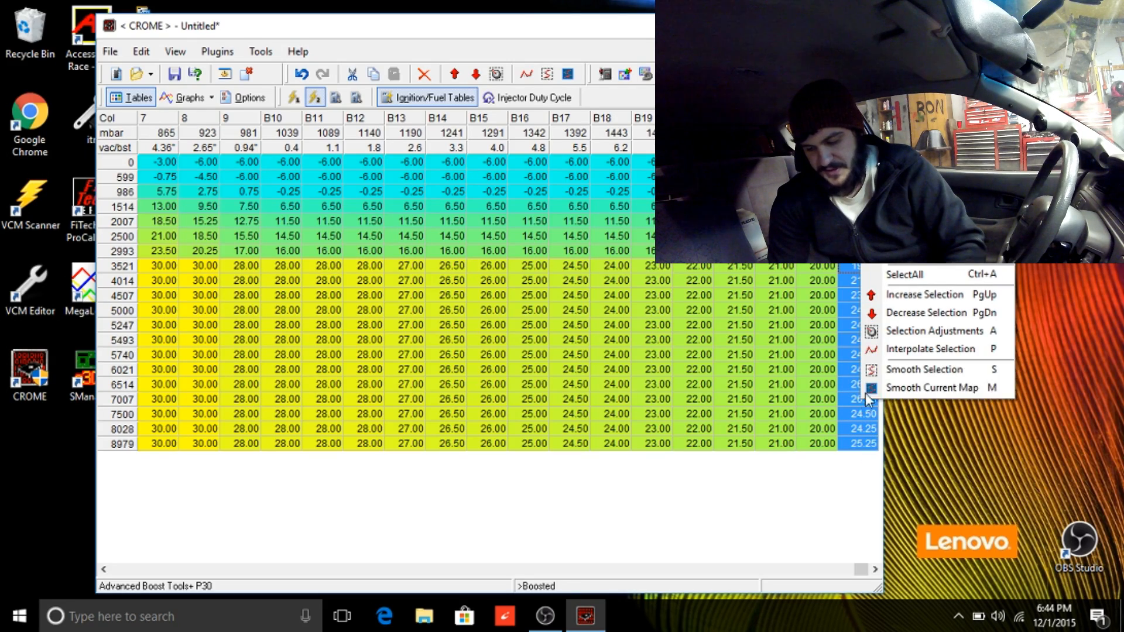
pyautogui.click(916, 335)
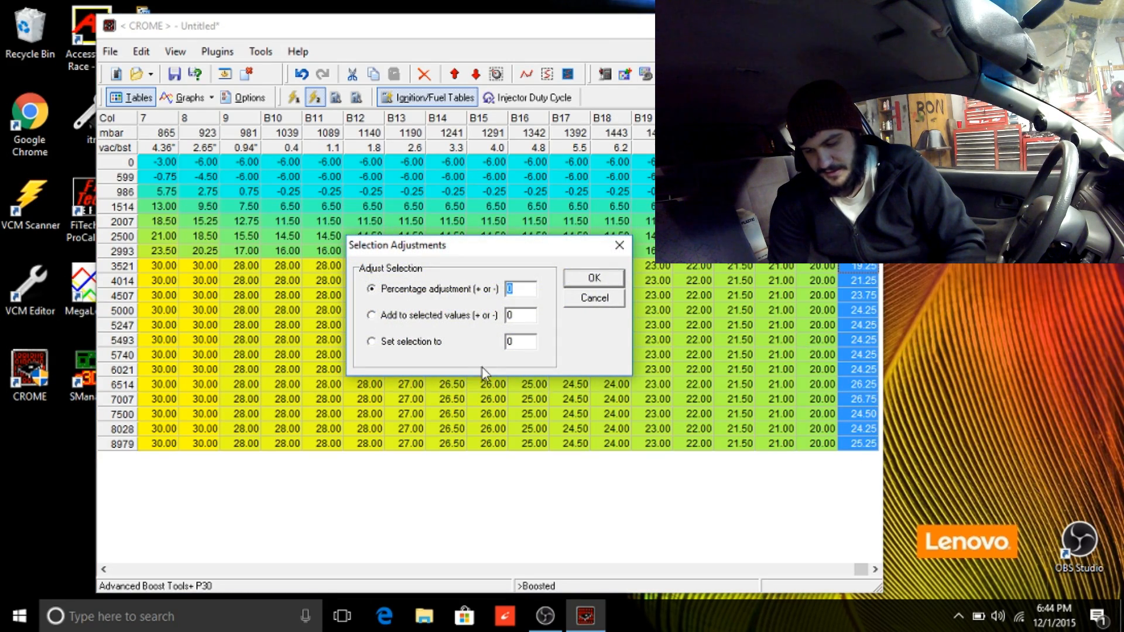
pyautogui.click(519, 342)
pyautogui.write('1')
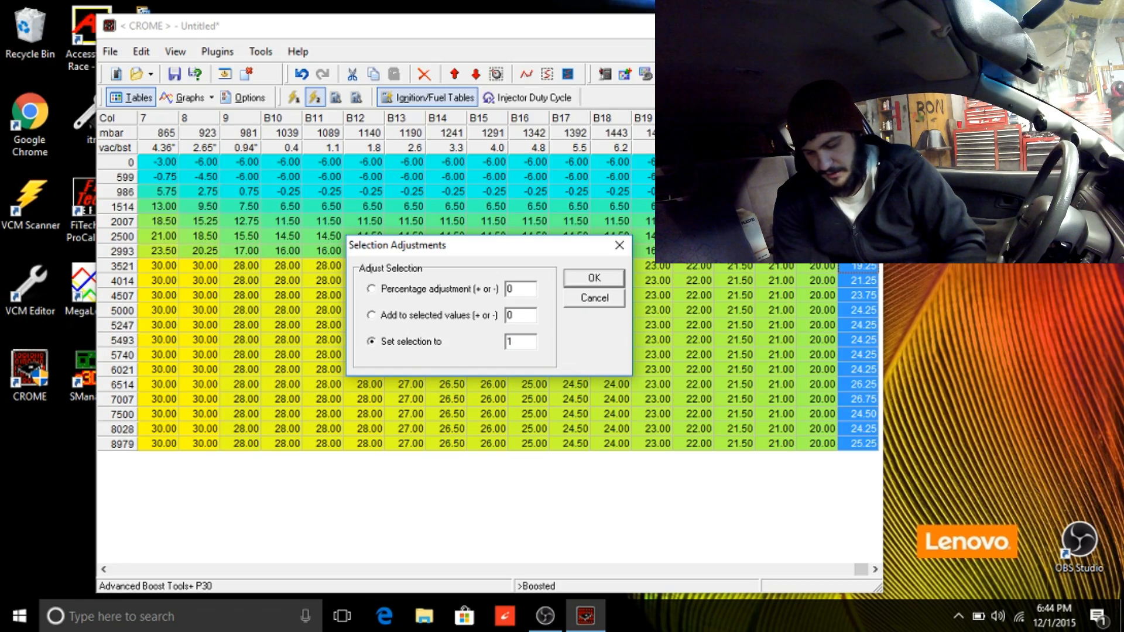
pyautogui.write('8')
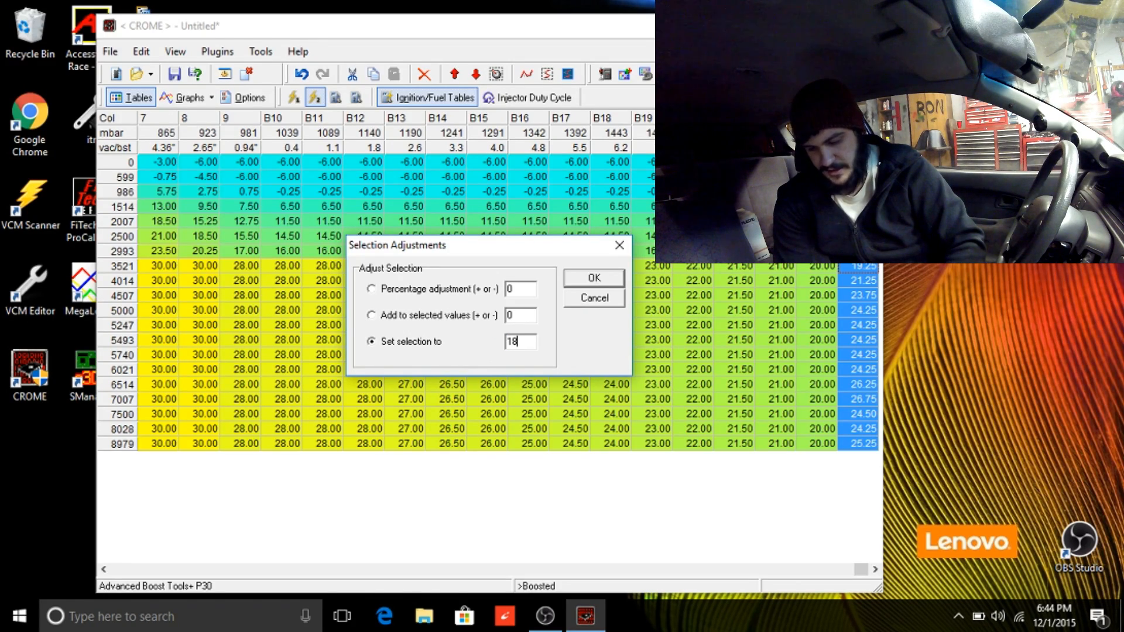
pyautogui.click(592, 279)
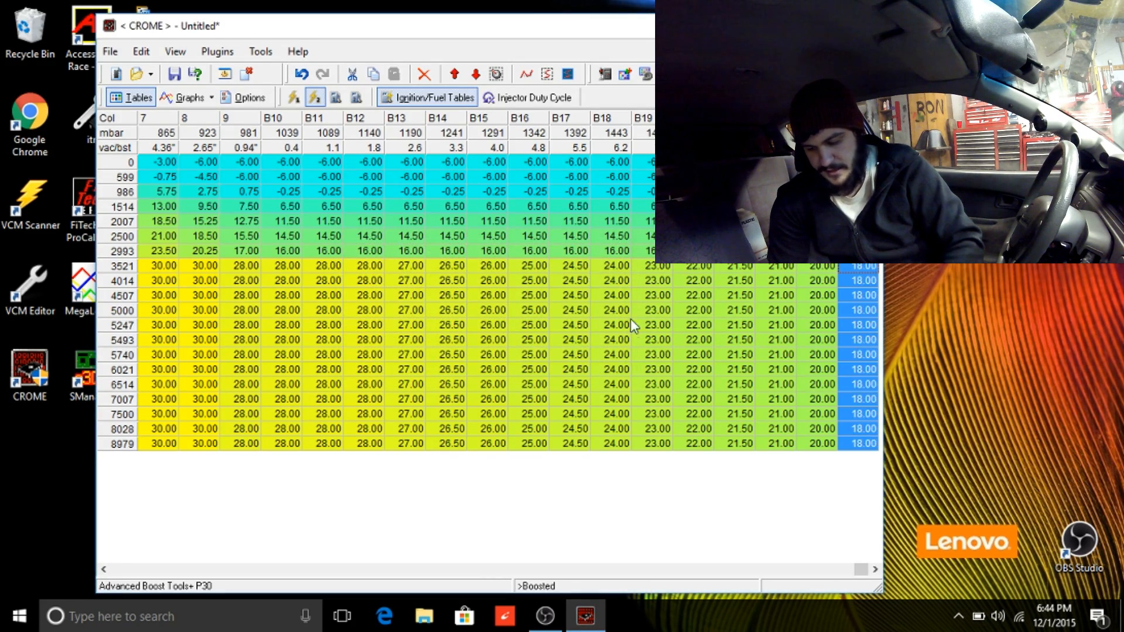
pyautogui.click(638, 326)
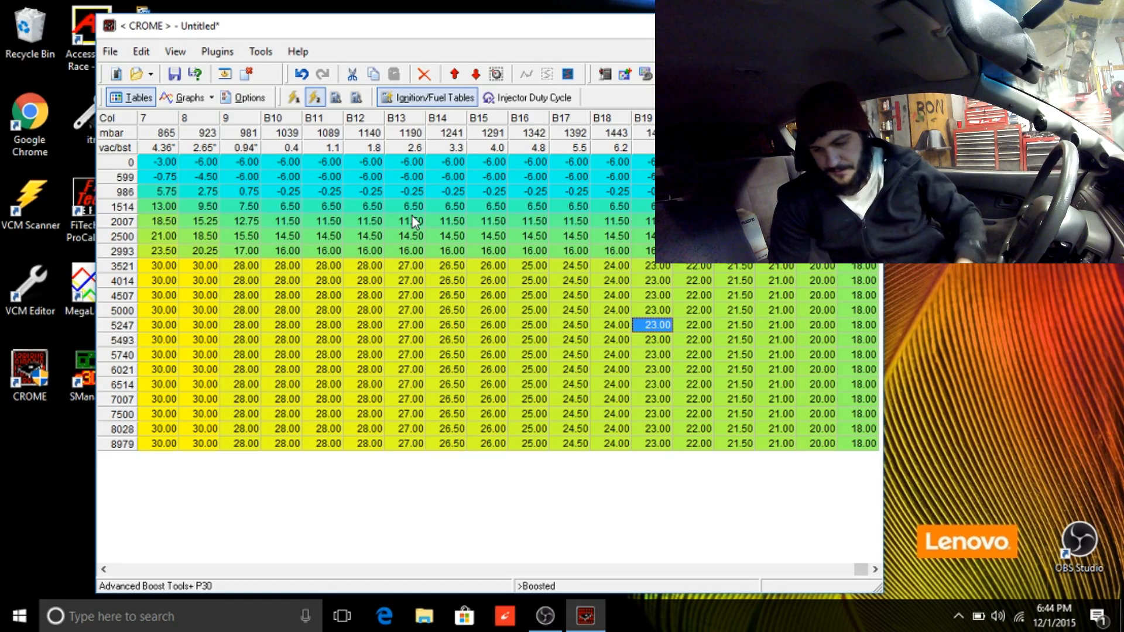
# Open the high-cam fuel table and interpolate all of its values.
pyautogui.click(137, 569)
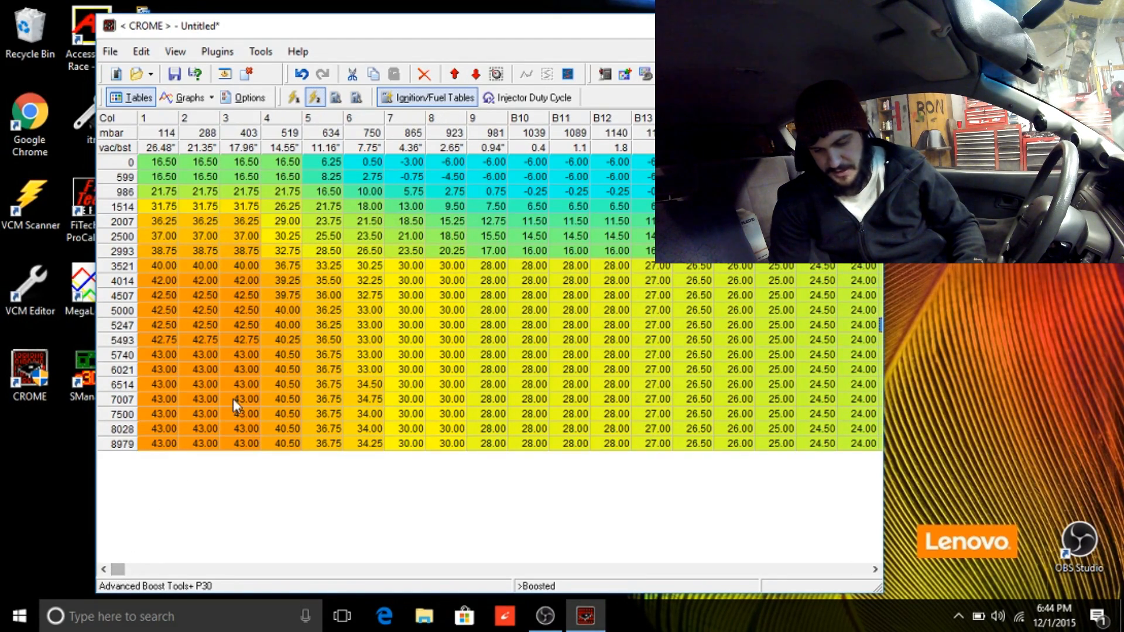
pyautogui.click(355, 97)
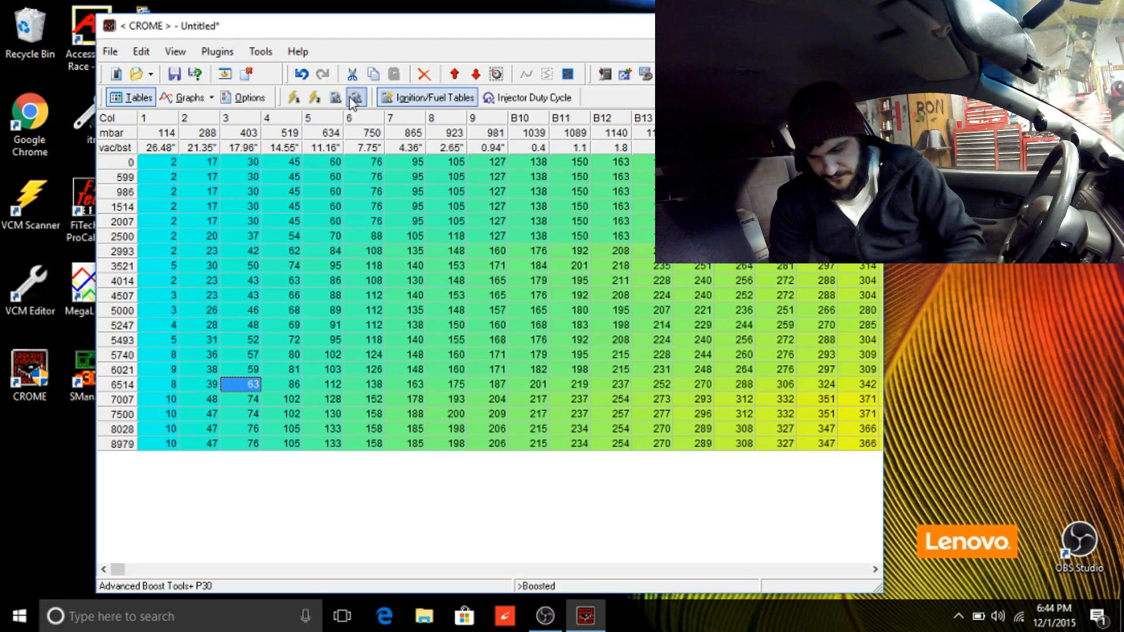
pyautogui.moveTo(710, 268); pyautogui.dragTo(868, 295)
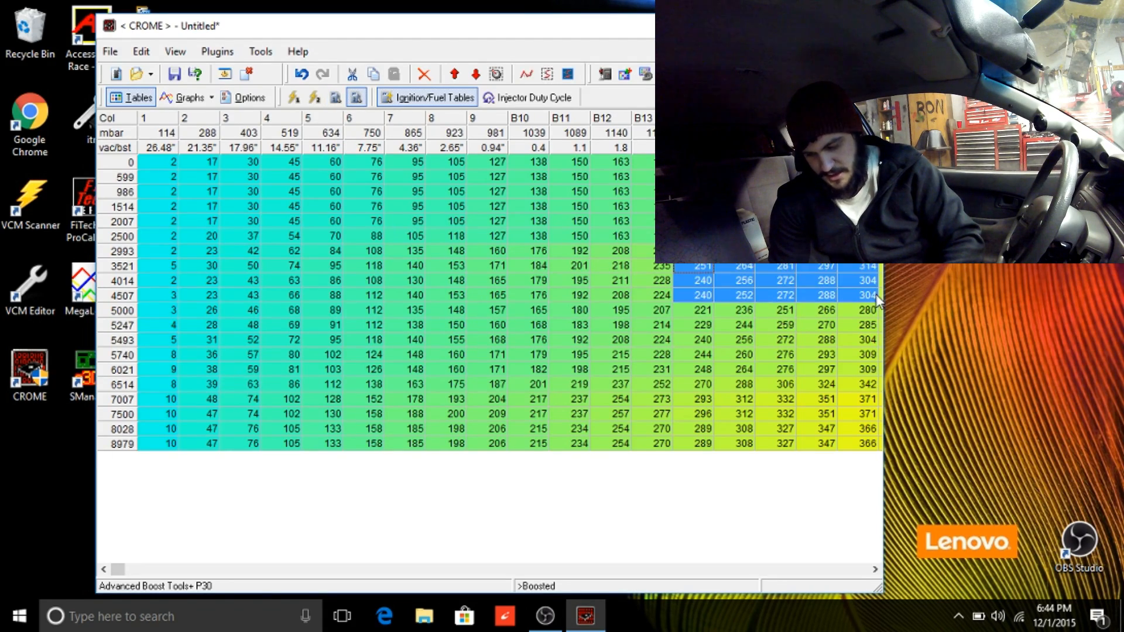
pyautogui.moveTo(696, 251); pyautogui.dragTo(859, 292)
pyautogui.moveTo(735, 312); pyautogui.dragTo(874, 334)
pyautogui.click(739, 341)
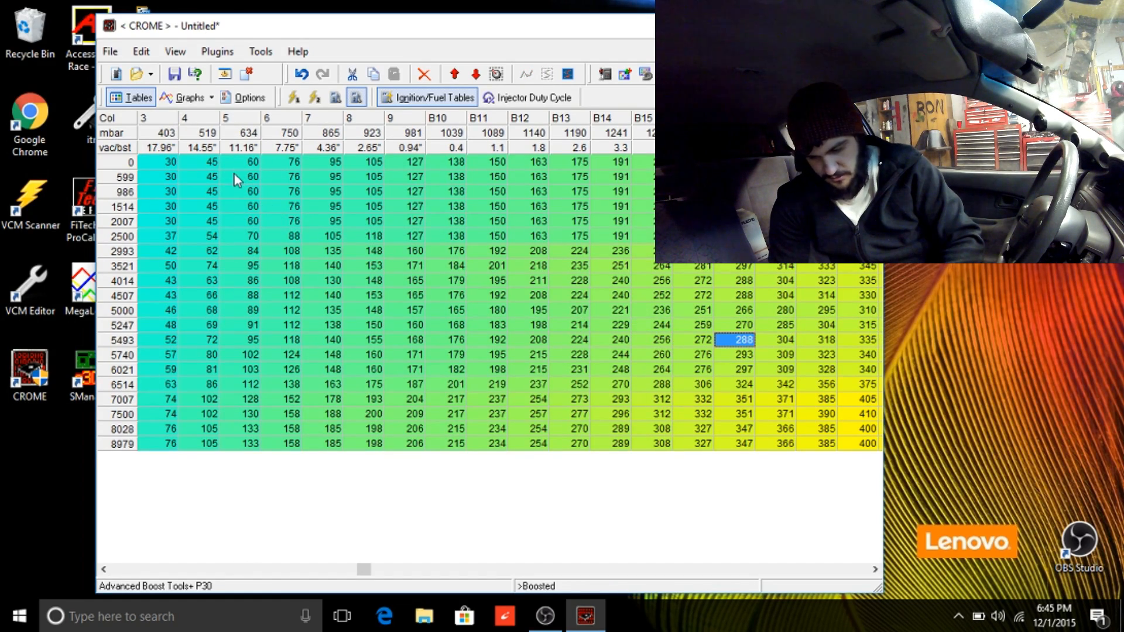
pyautogui.click(114, 123)
pyautogui.rightClick(370, 287)
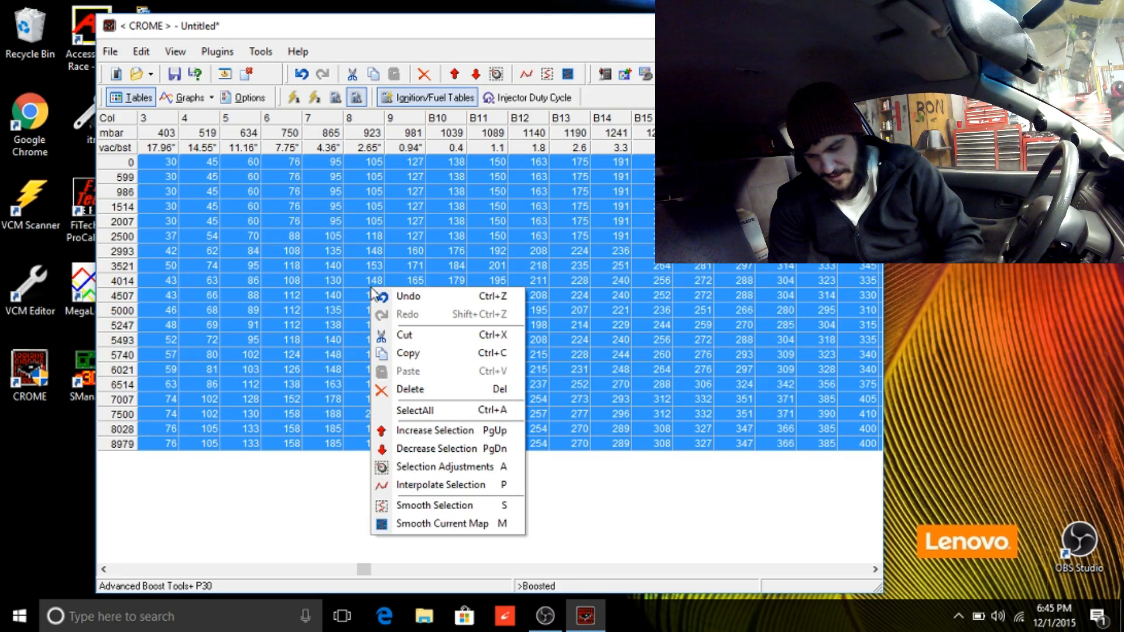
pyautogui.click(442, 482)
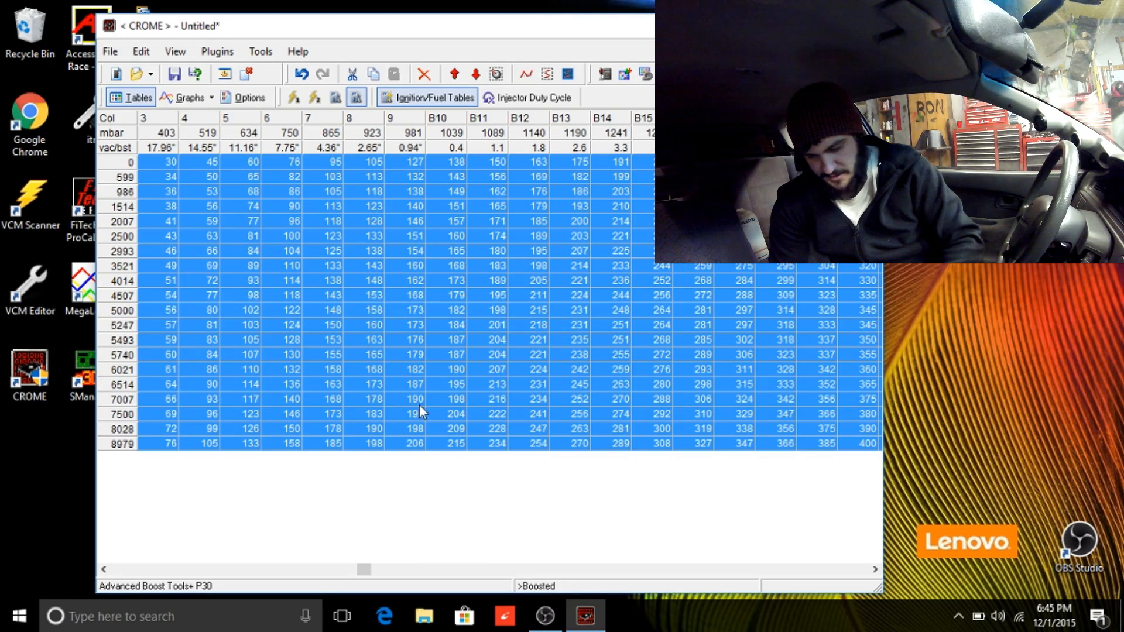
pyautogui.rightClick(384, 316)
pyautogui.click(447, 509)
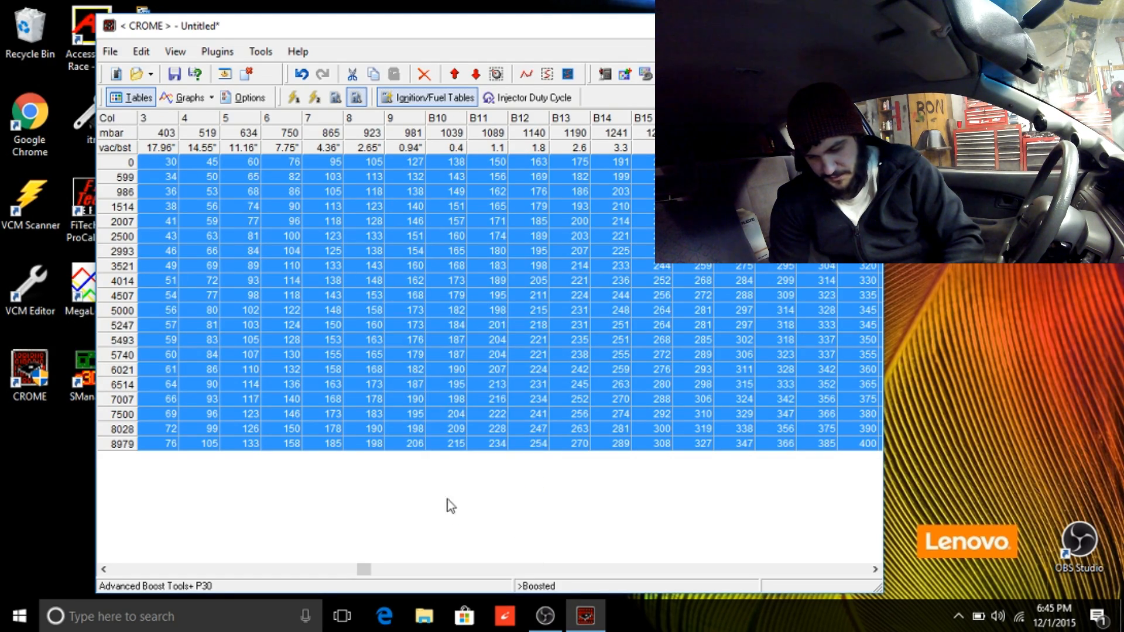
# Smooth the entire high-cam fuel table three times and check the boost-column values.
pyautogui.rightClick(420, 321)
pyautogui.click(495, 541)
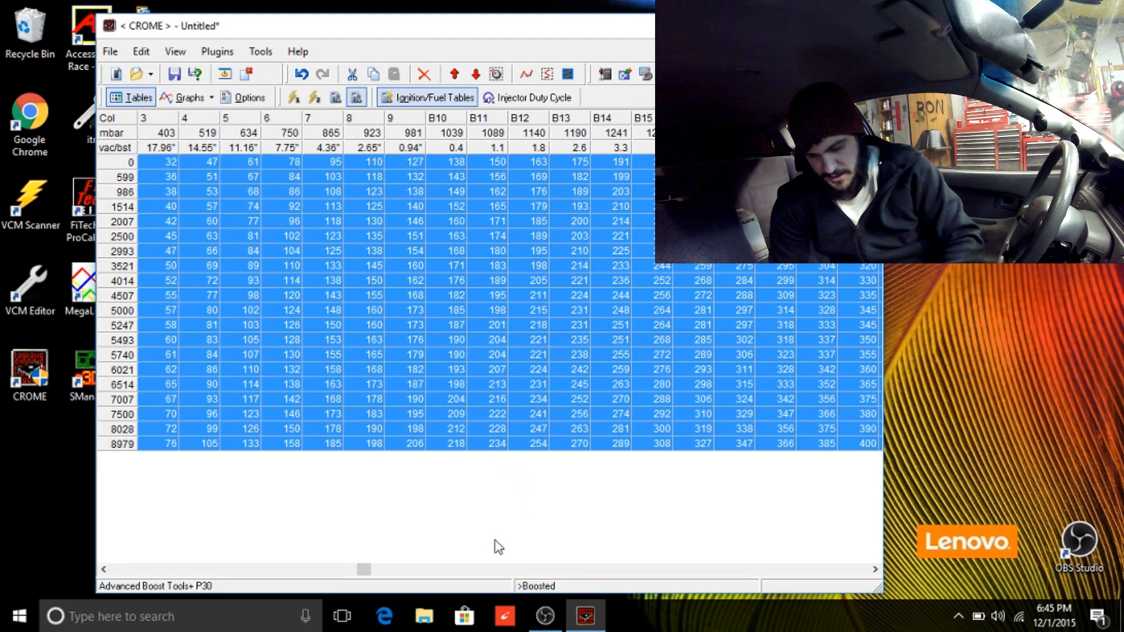
pyautogui.rightClick(420, 300)
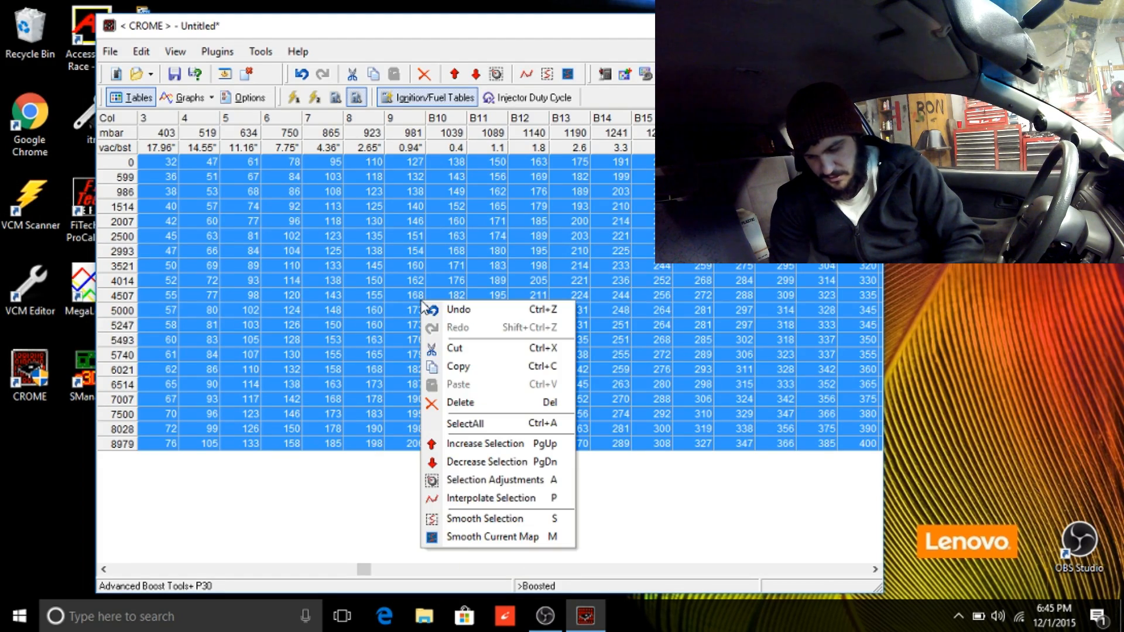
pyautogui.click(519, 518)
pyautogui.rightClick(457, 121)
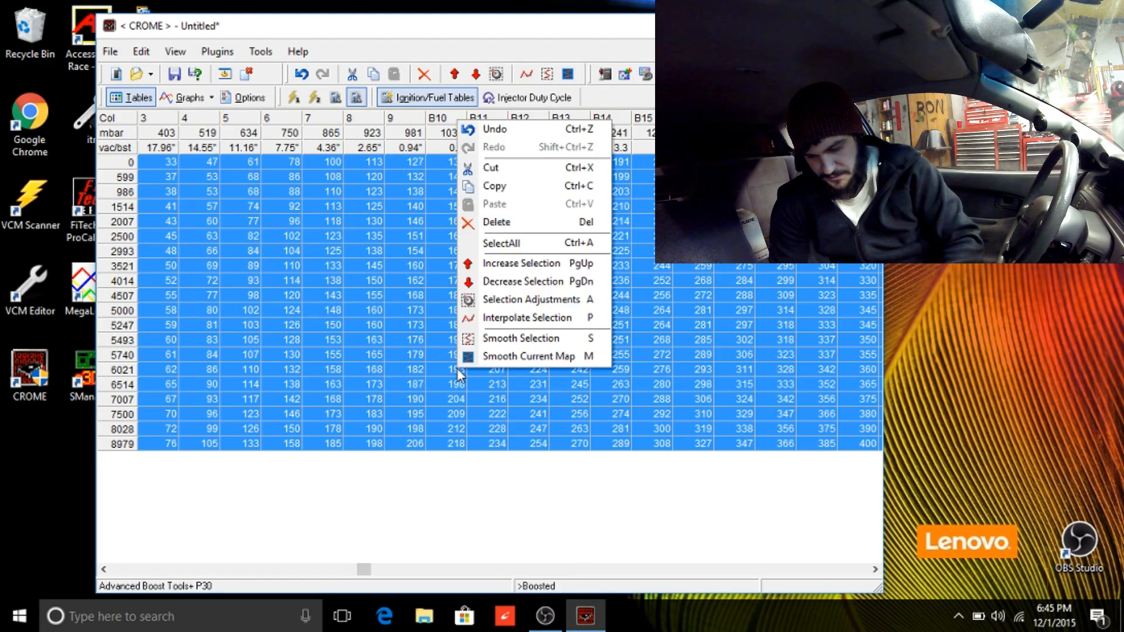
pyautogui.click(523, 358)
pyautogui.click(486, 341)
pyautogui.moveTo(540, 220); pyautogui.dragTo(862, 447)
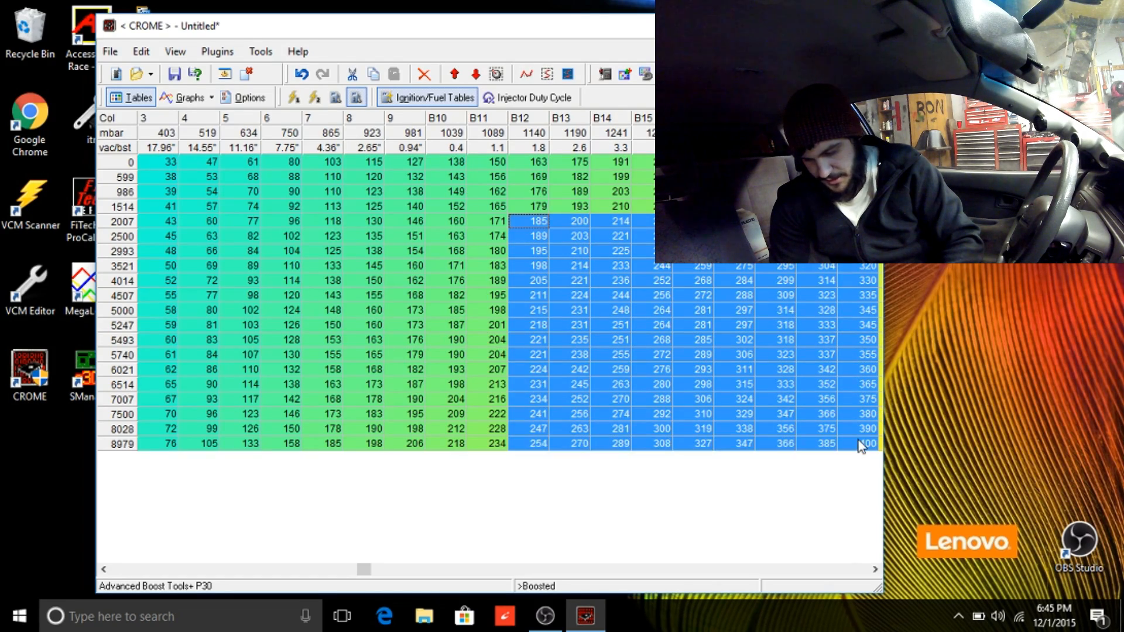
pyautogui.click(739, 277)
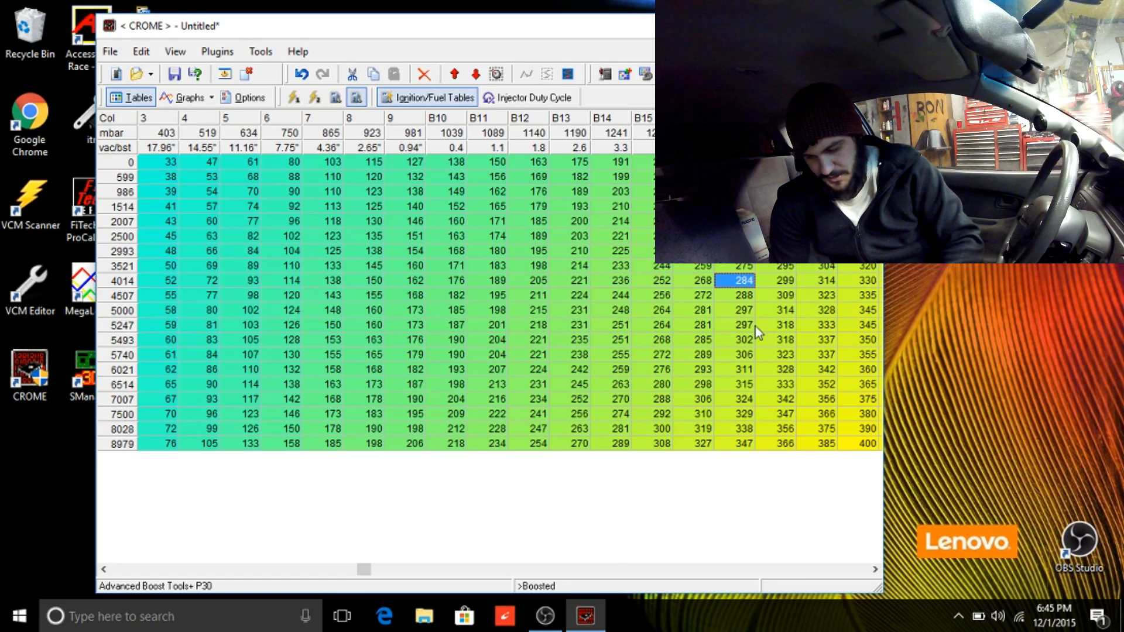
pyautogui.moveTo(523, 251); pyautogui.dragTo(630, 303)
pyautogui.click(515, 356)
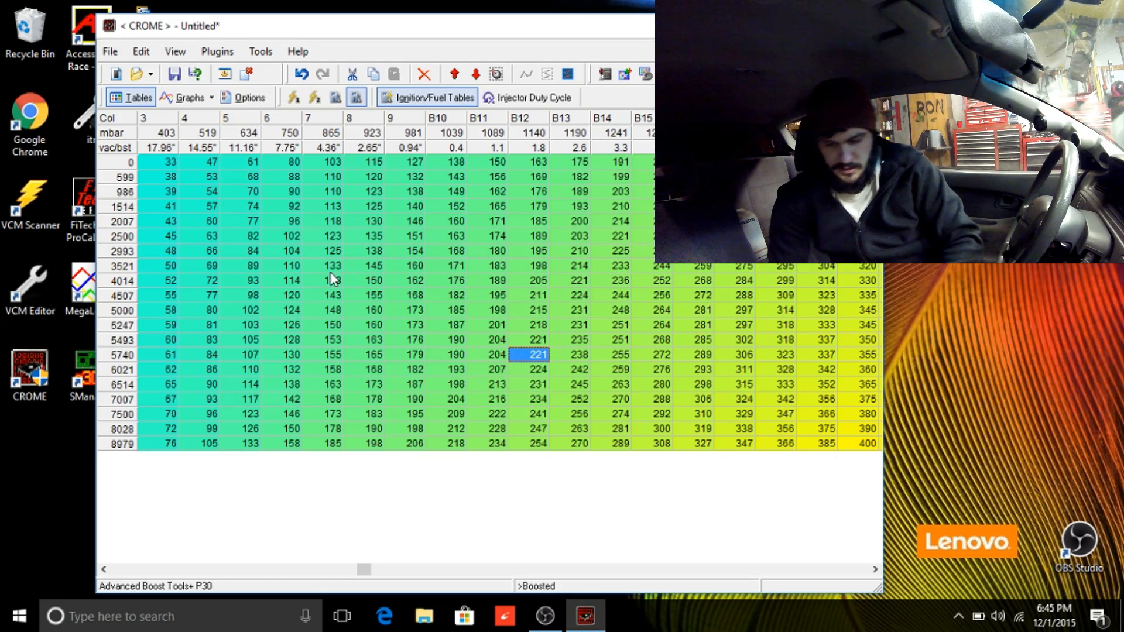
# Open the low-cam fuel table and interpolate all of its values.
pyautogui.click(337, 99)
pyautogui.click(112, 119)
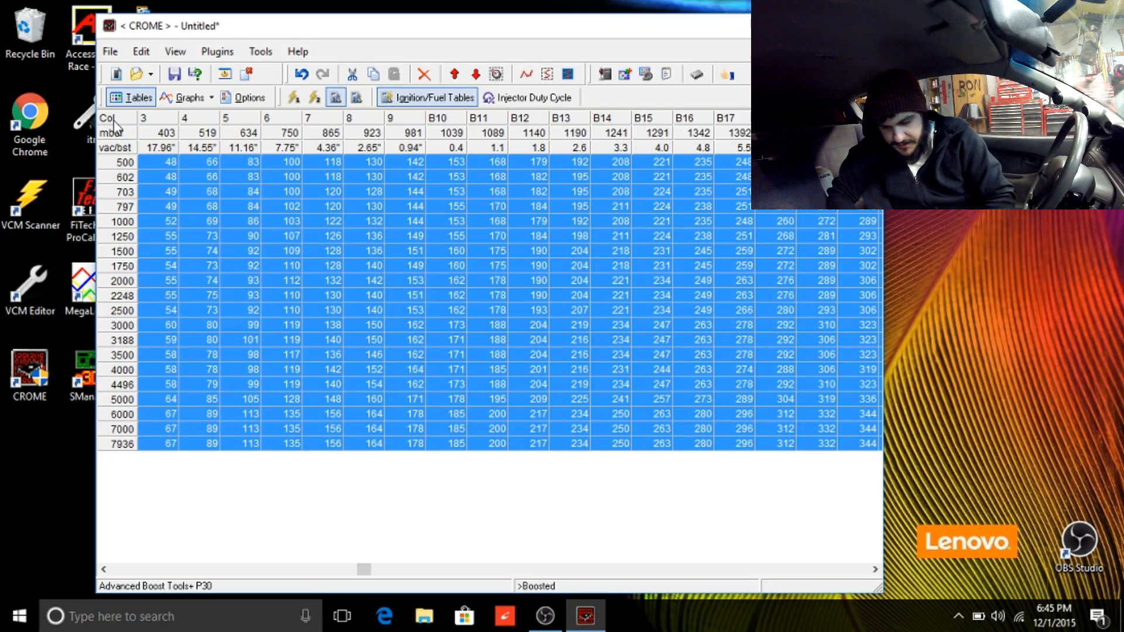
pyautogui.rightClick(404, 258)
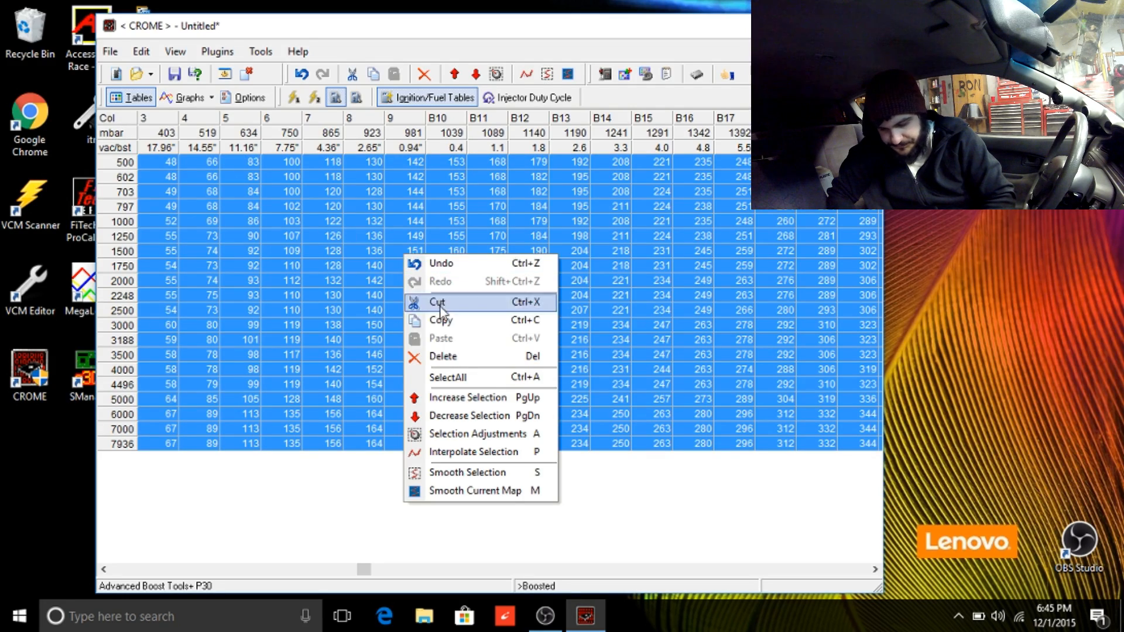
pyautogui.click(463, 452)
pyautogui.rightClick(402, 369)
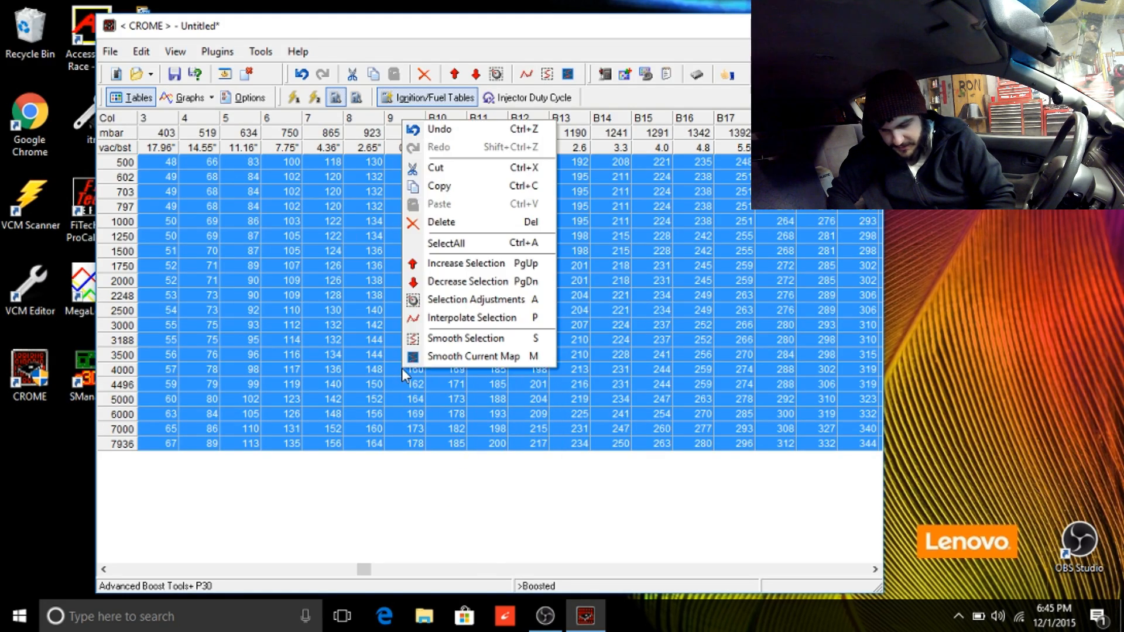
pyautogui.click(468, 316)
# Smooth the entire low-cam fuel table twice.
pyautogui.rightClick(469, 311)
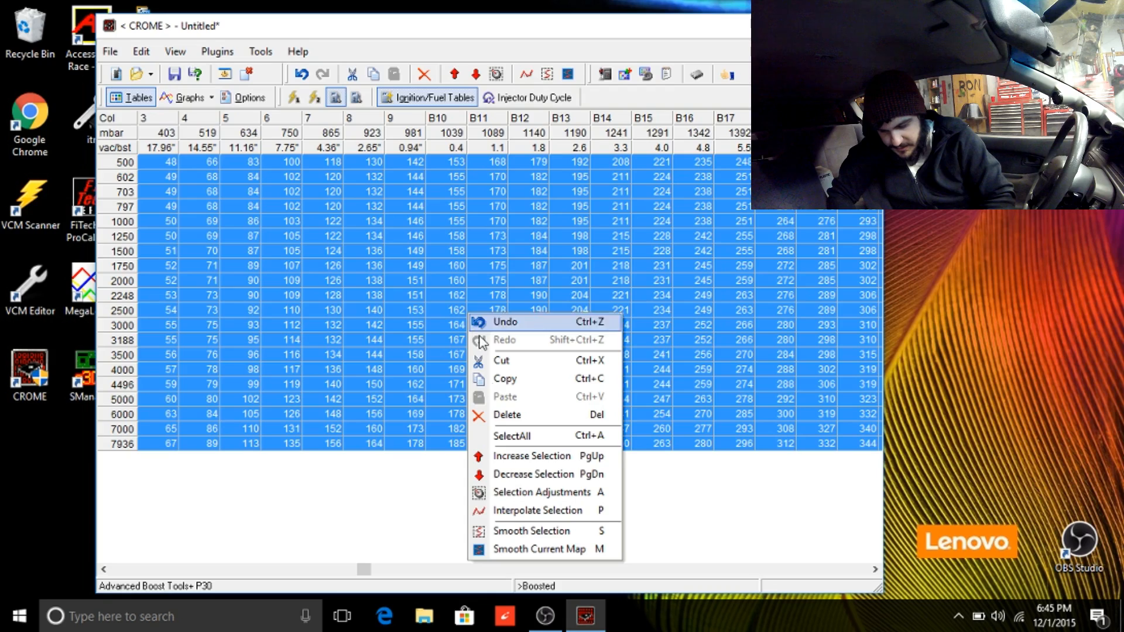
pyautogui.click(504, 532)
pyautogui.rightClick(459, 391)
pyautogui.click(521, 360)
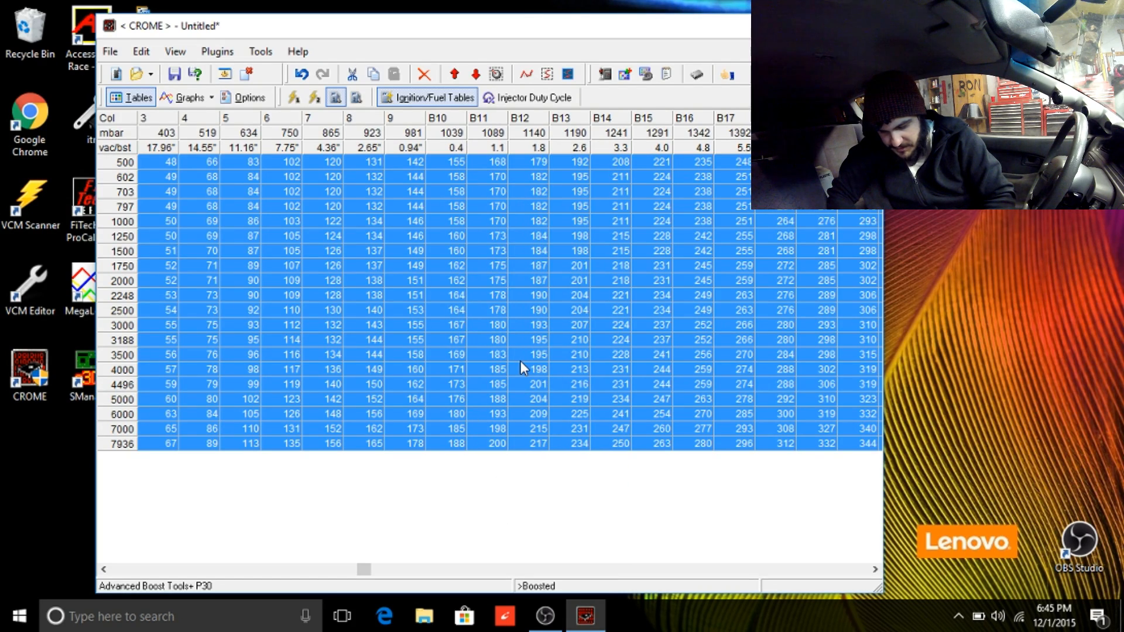
pyautogui.click(521, 360)
# Review the low-cam fuel table from the vacuum to the boost columns, plus the rev limiter, VTEC, launch and boost-limit options.
pyautogui.hscroll(-2, 835, 569)
pyautogui.hscroll(6, 835, 571)
pyautogui.hscroll(-6, 835, 570)
pyautogui.hscroll(6, 834, 571)
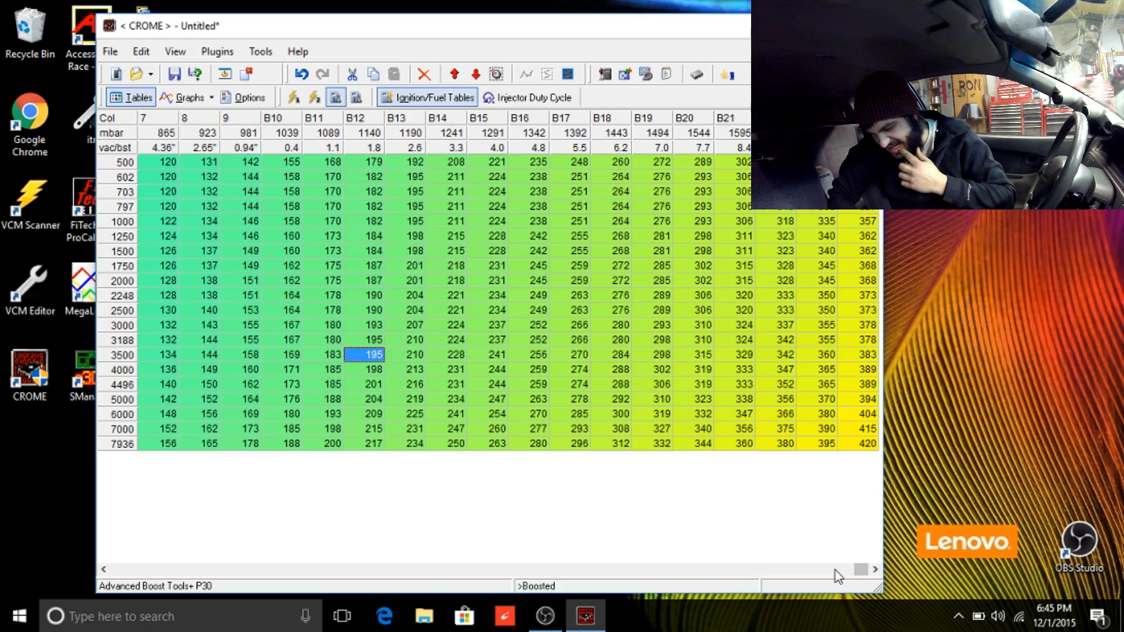
pyautogui.click(469, 294)
pyautogui.click(245, 99)
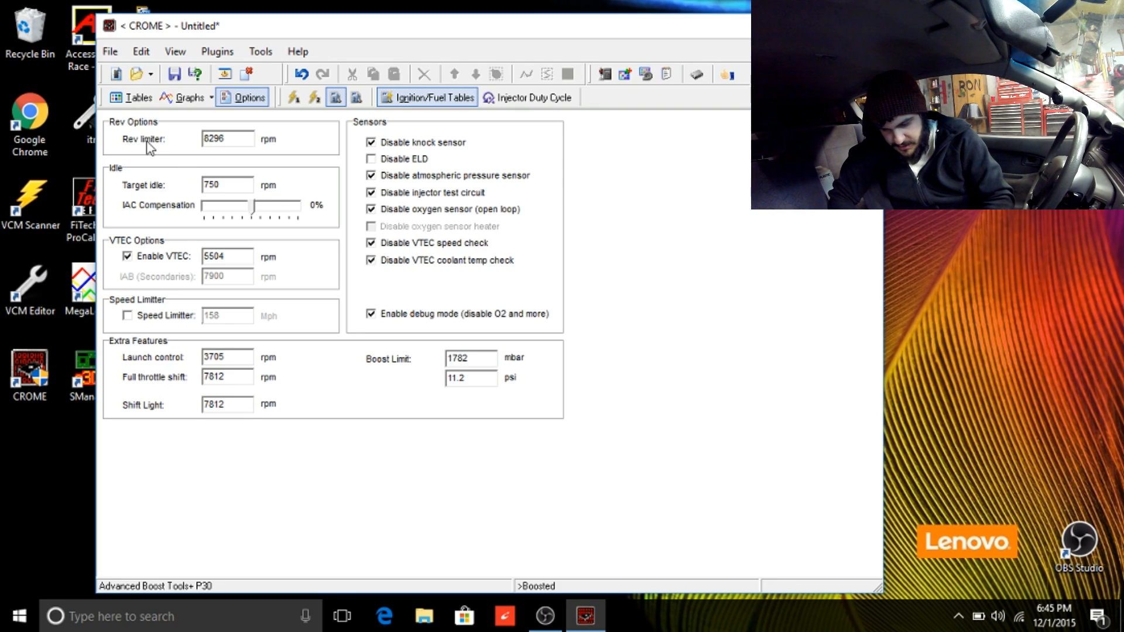
pyautogui.click(142, 103)
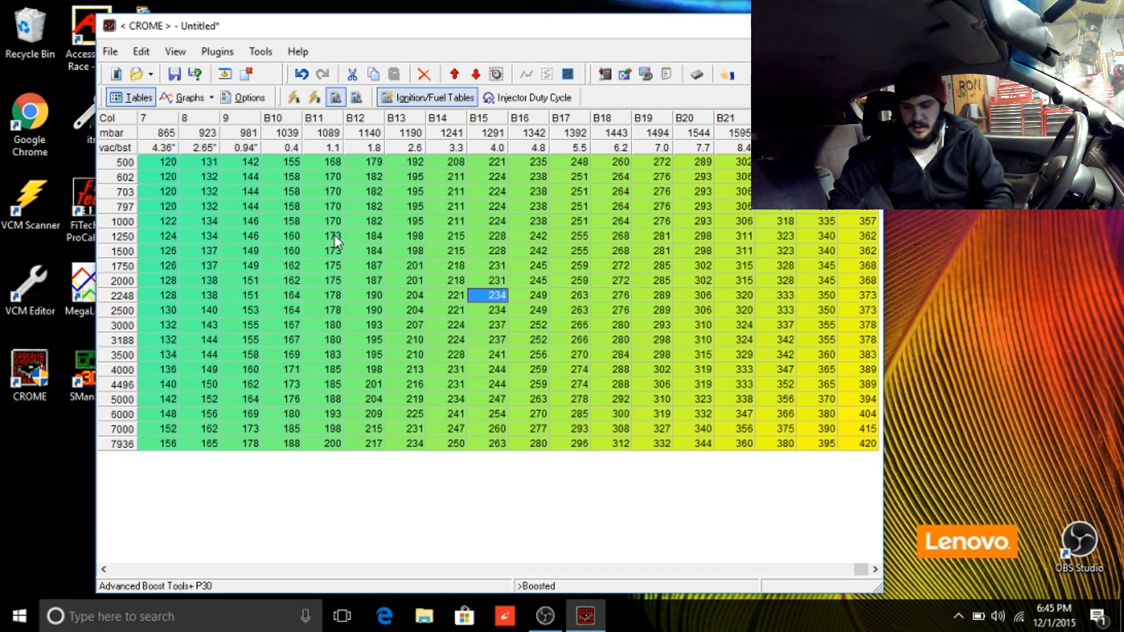
pyautogui.click(330, 293)
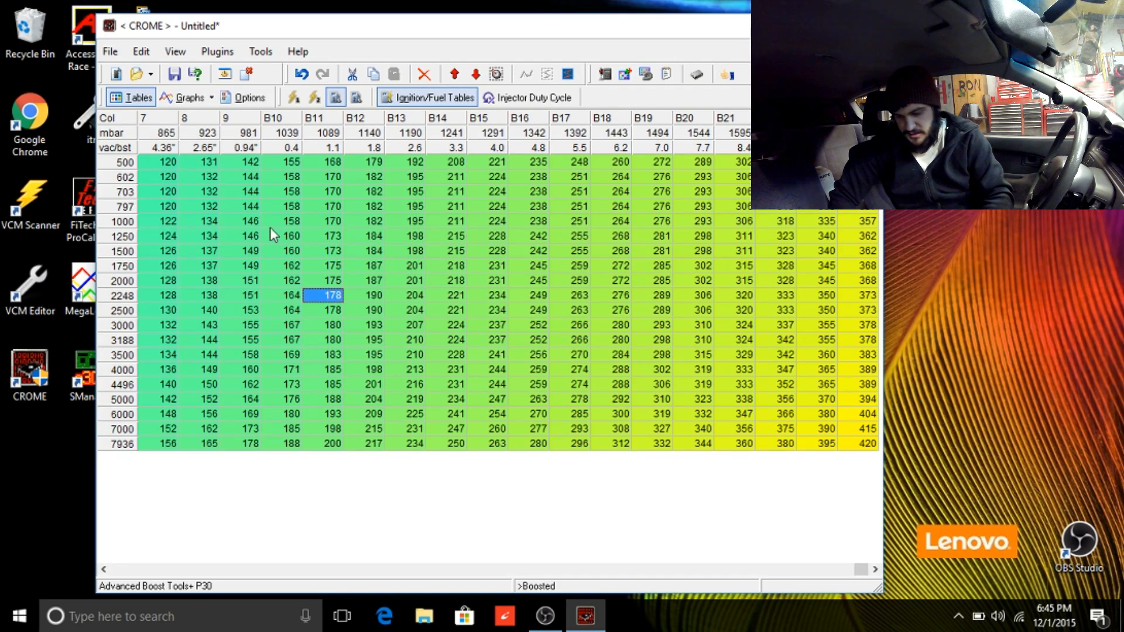
pyautogui.click(135, 569)
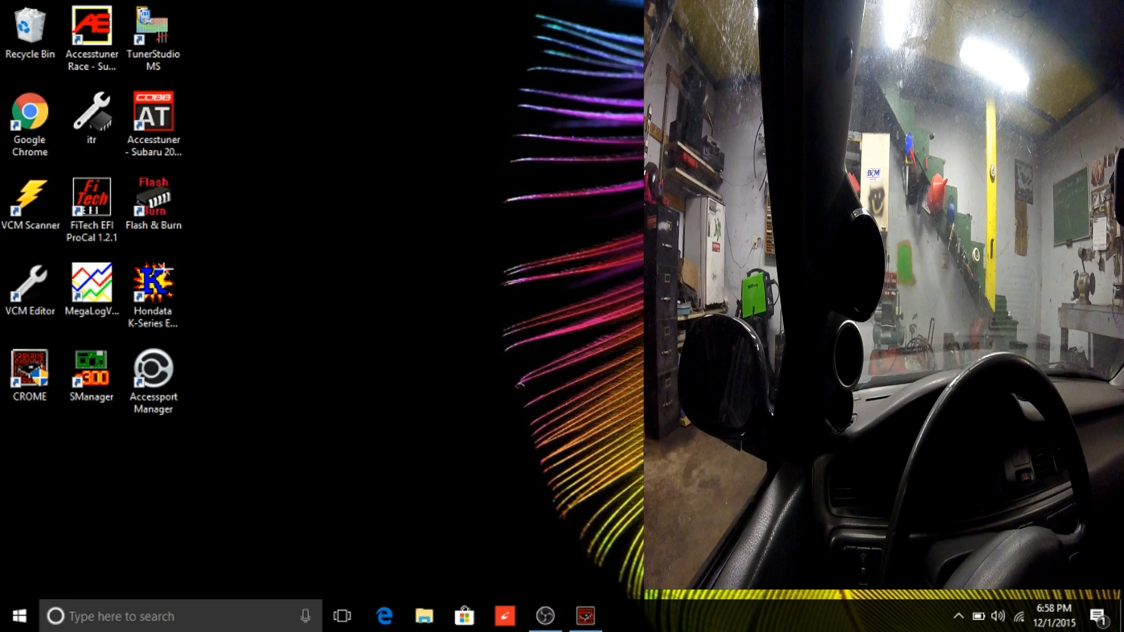
# Return to the CROME window and write the ROM to the connected hardware with Realtime Update enabled.
pyautogui.moveTo(604, 622)
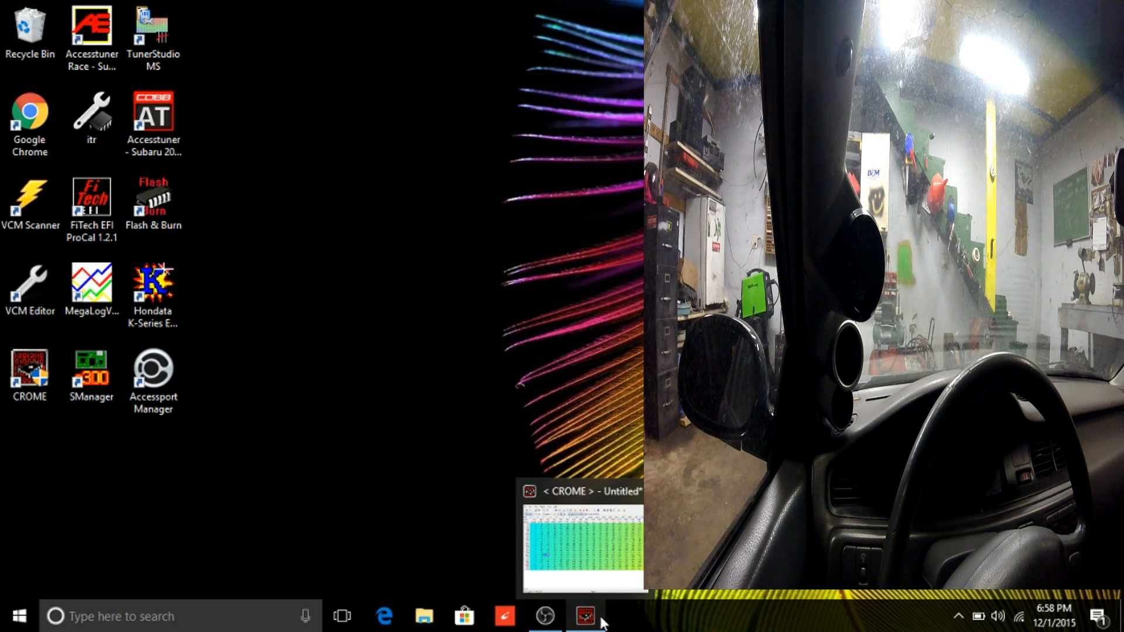
pyautogui.click(604, 622)
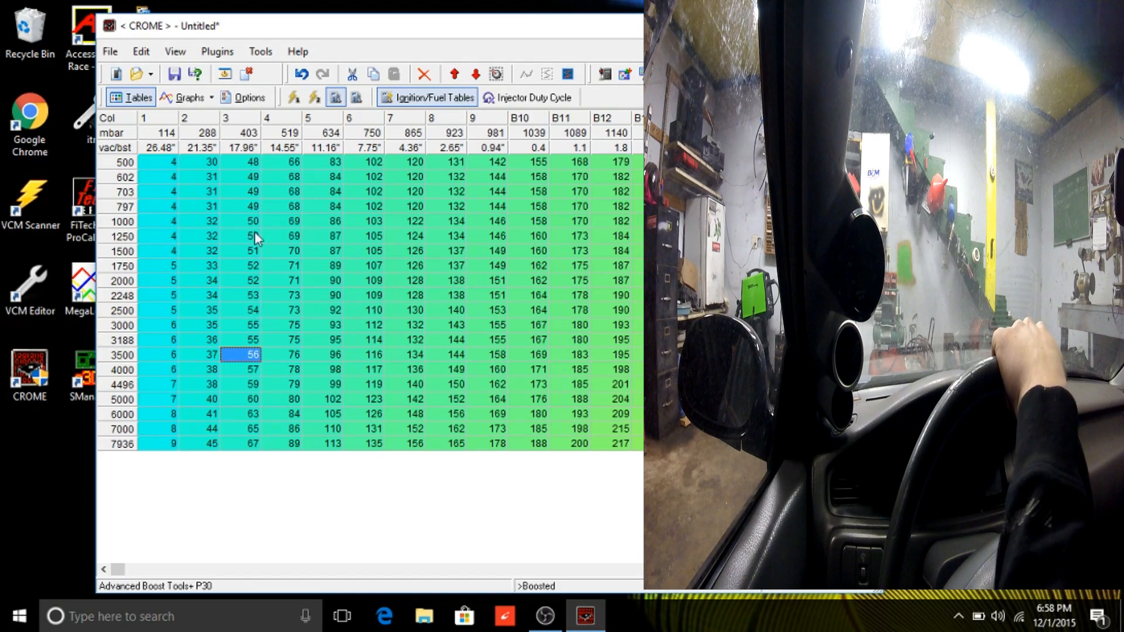
pyautogui.moveTo(266, 190); pyautogui.dragTo(300, 307)
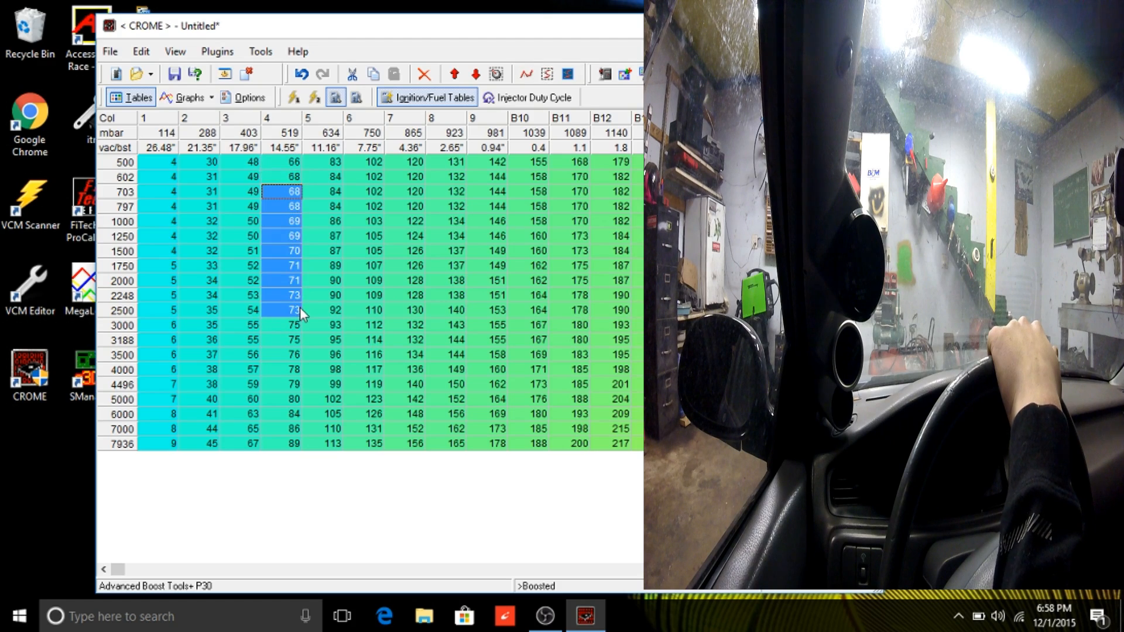
pyautogui.click(223, 234)
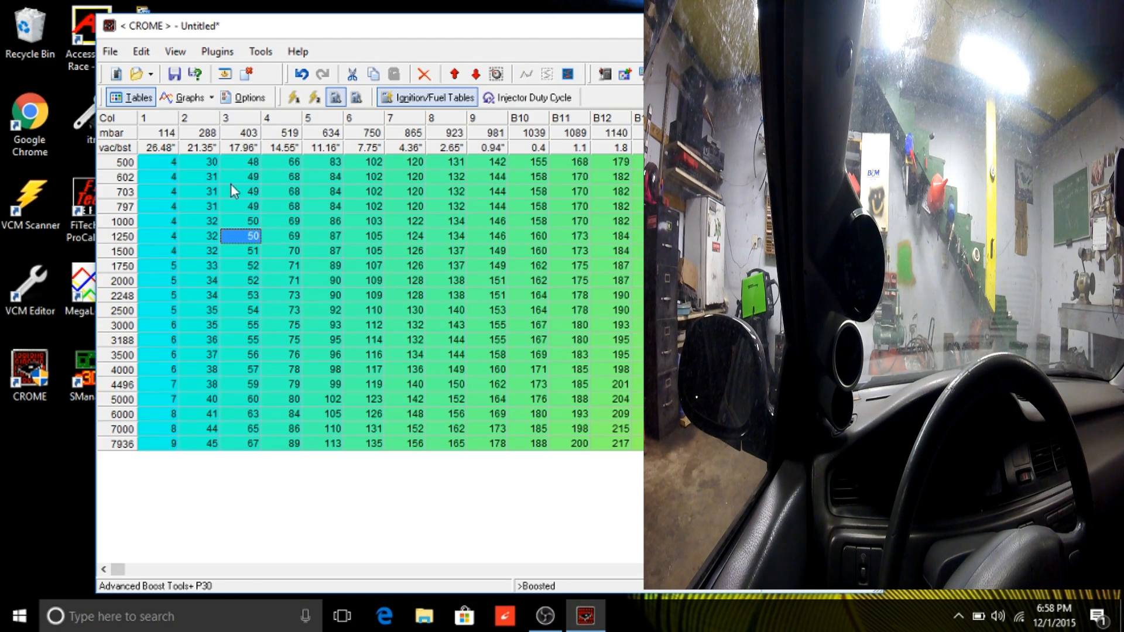
pyautogui.click(310, 237)
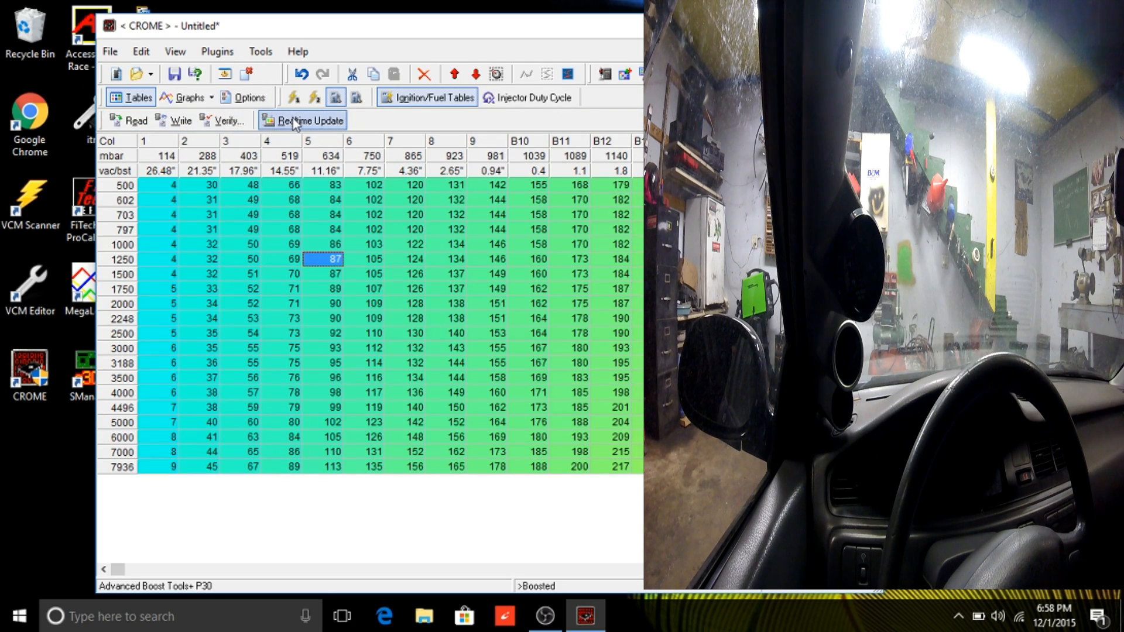
pyautogui.click(169, 120)
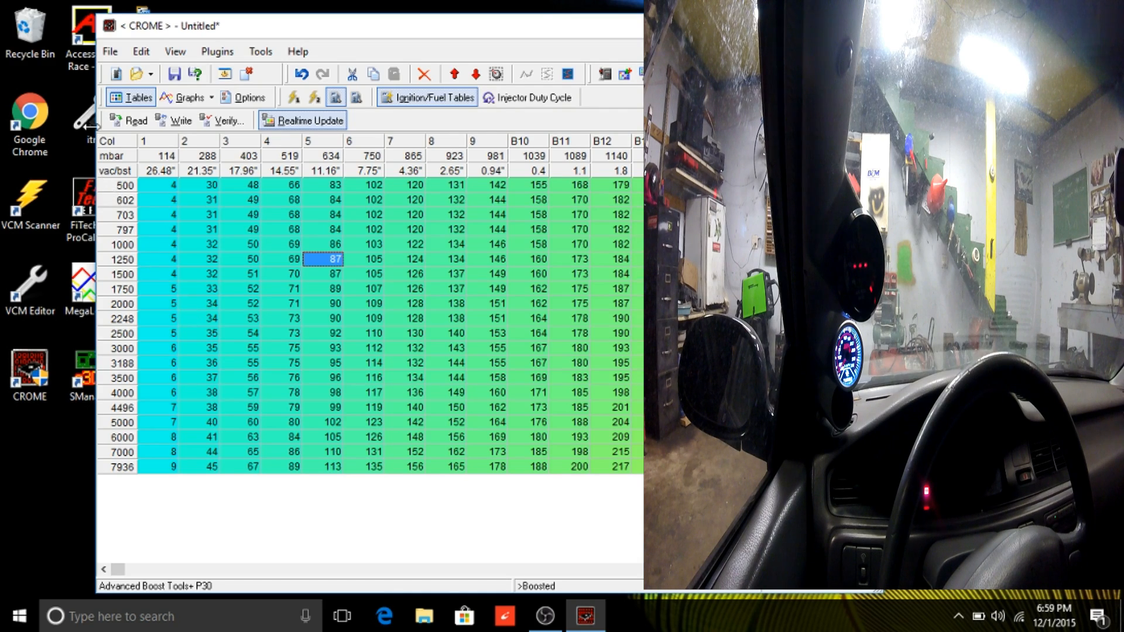
# Increase every value in the low-cam fuel table by 20 percent.
pyautogui.click(119, 144)
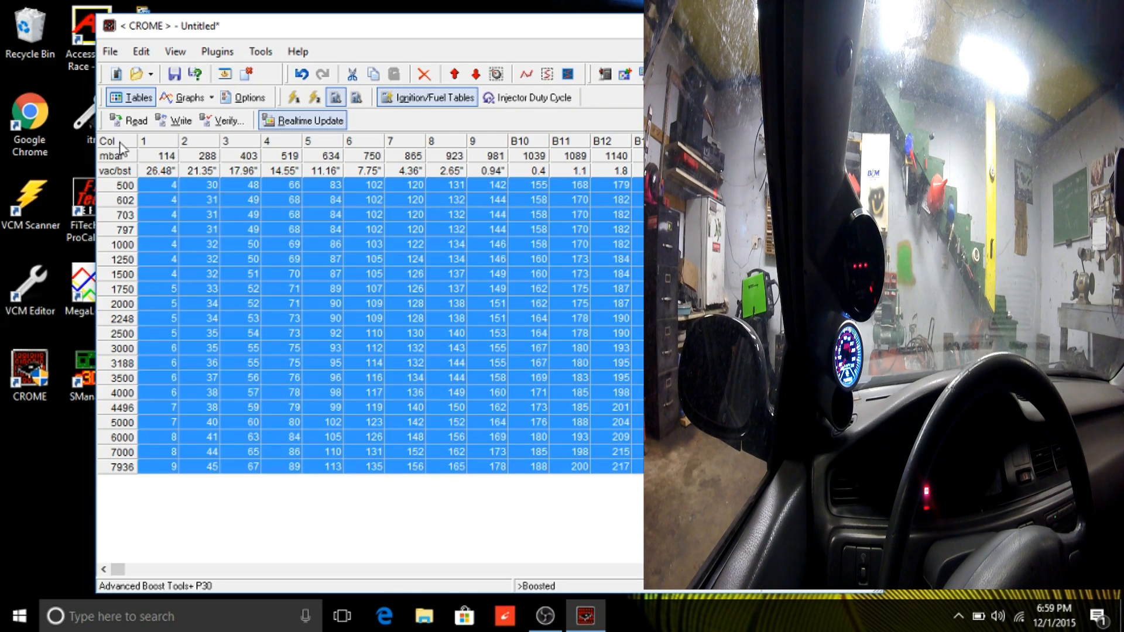
pyautogui.rightClick(294, 320)
pyautogui.click(378, 497)
pyautogui.write('20')
pyautogui.press('Return')
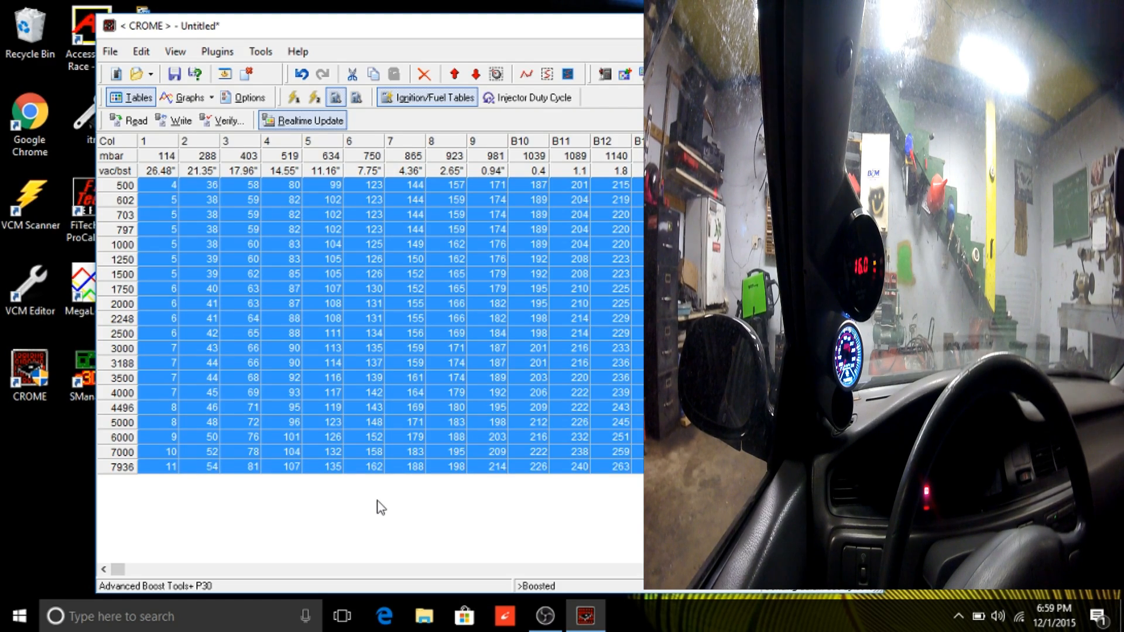
# Raise the whole low-cam fuel table by a further 10 percent.
pyautogui.rightClick(342, 351)
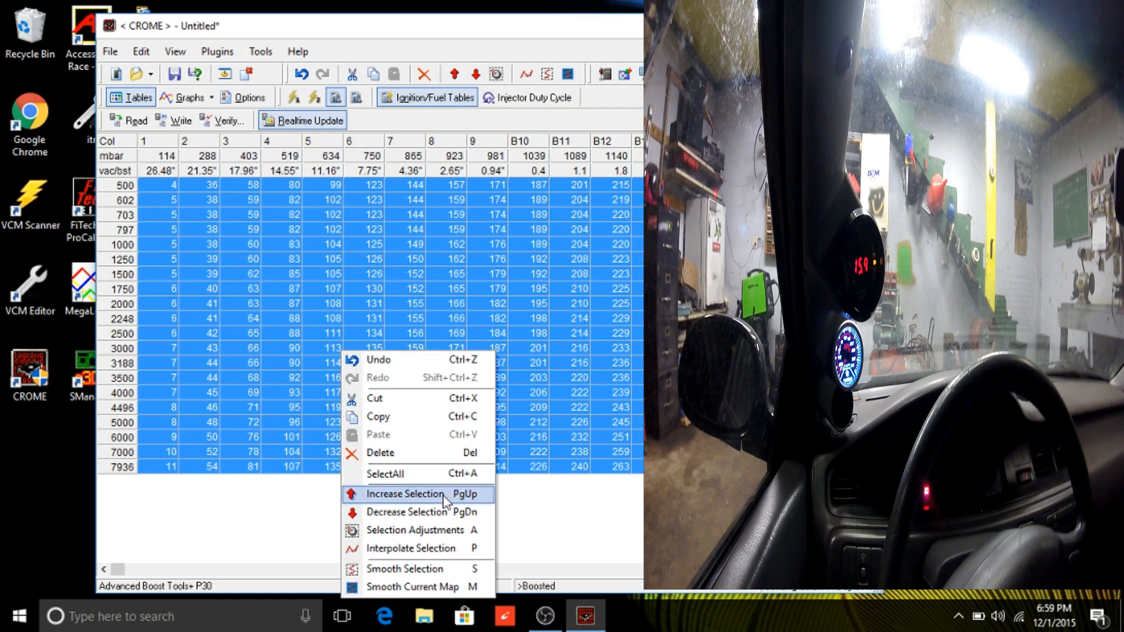
pyautogui.click(440, 530)
pyautogui.write('10')
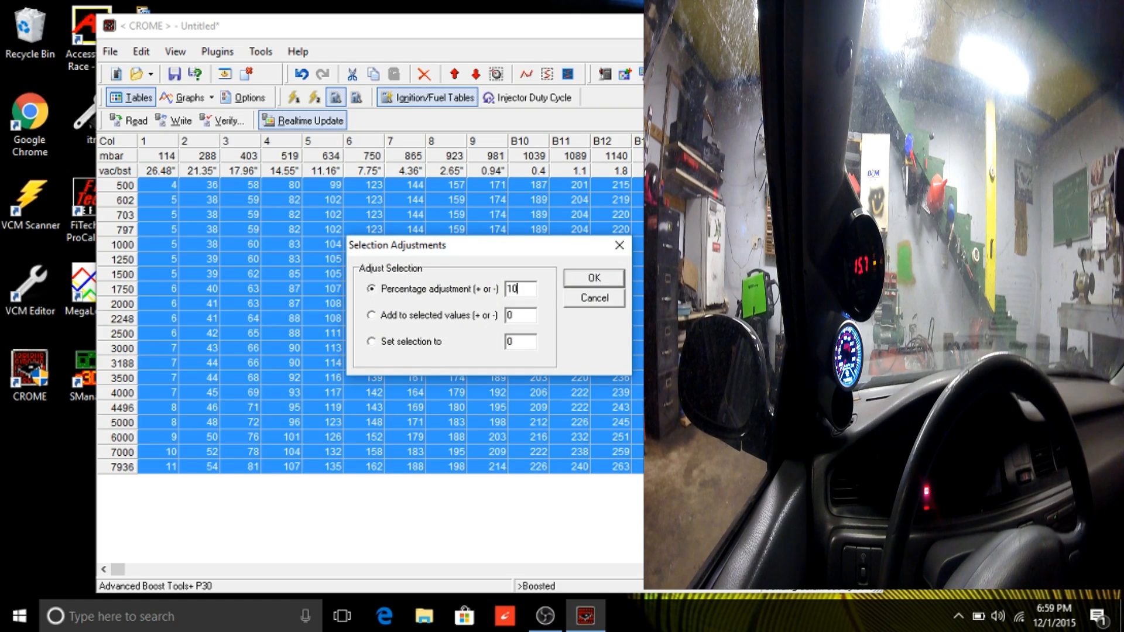
pyautogui.click(612, 282)
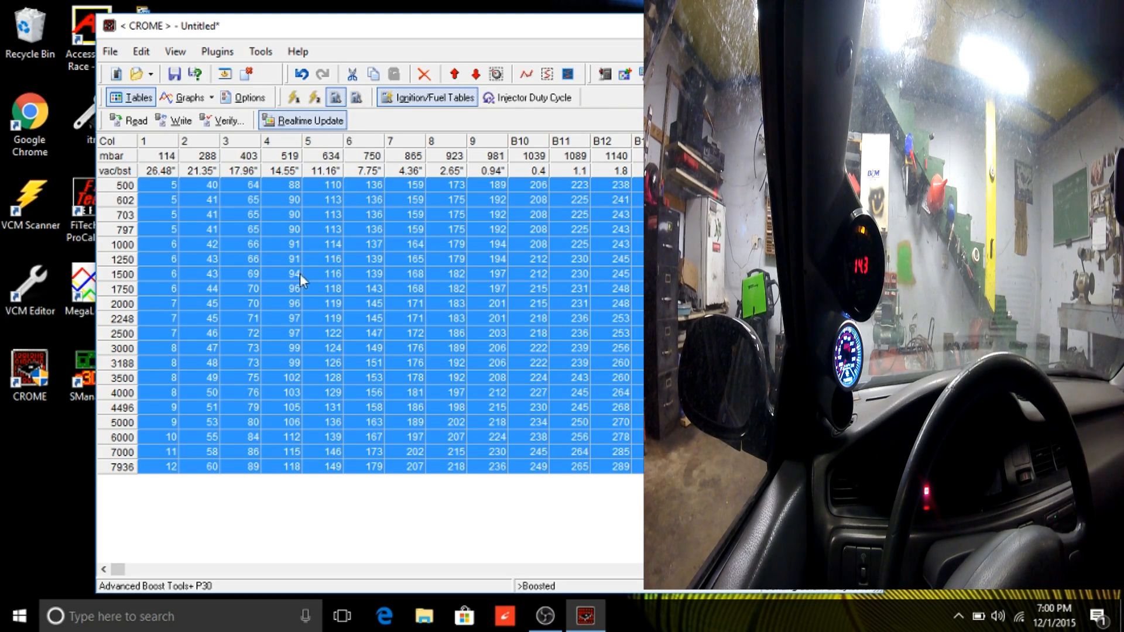
# Switch to the high-cam fuel table and increase all of its values by 30 percent.
pyautogui.click(357, 97)
pyautogui.rightClick(291, 243)
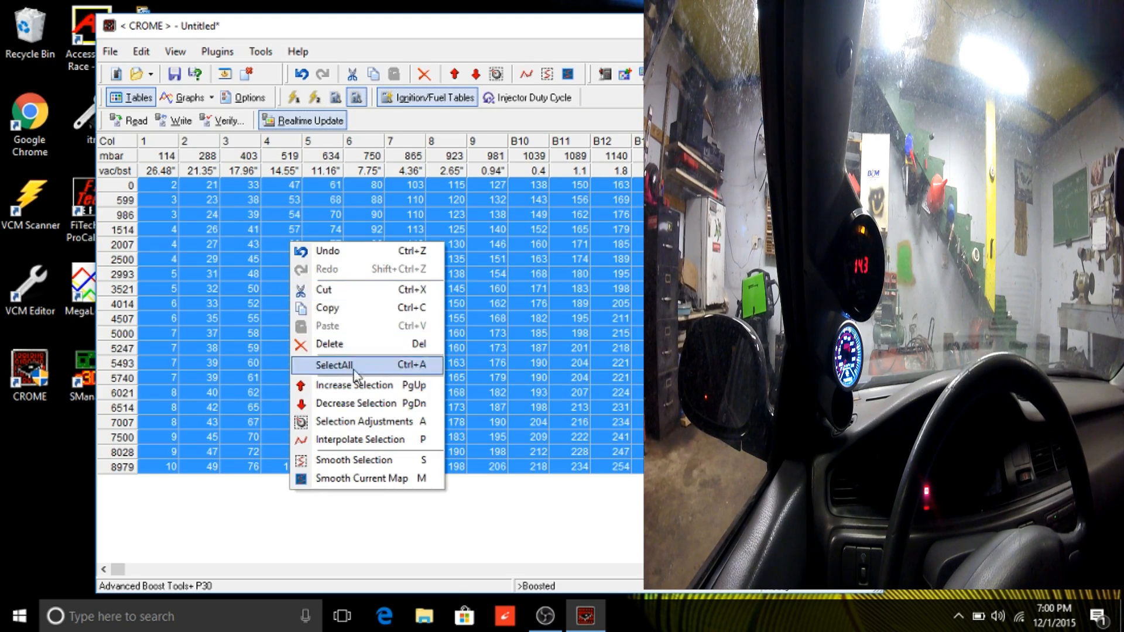
pyautogui.click(358, 423)
pyautogui.write('30')
pyautogui.click(594, 278)
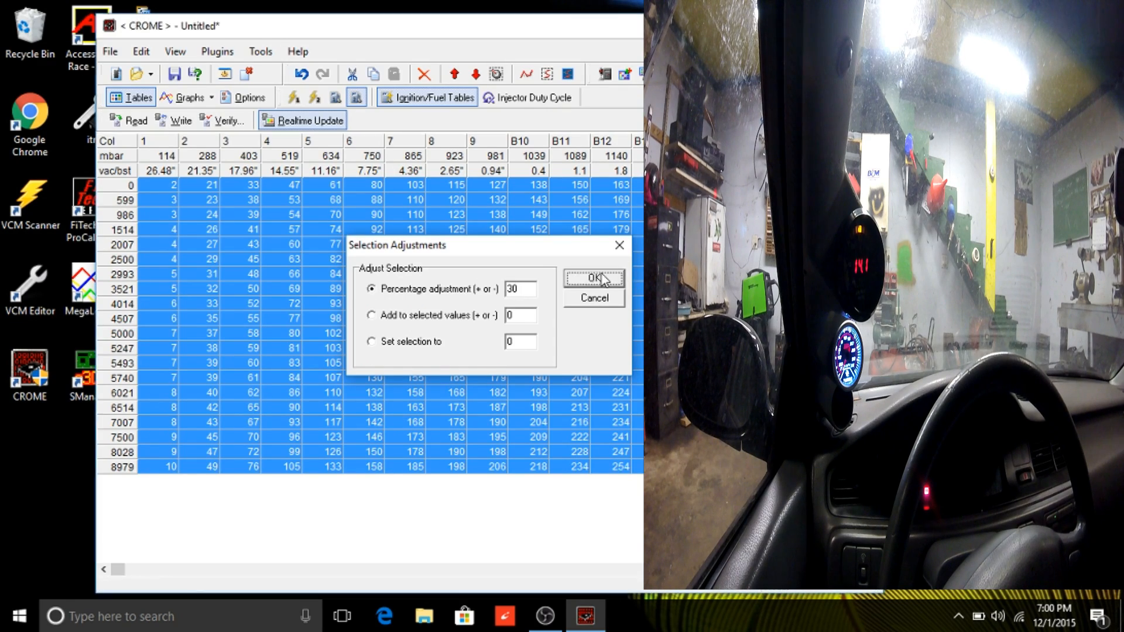
pyautogui.click(487, 303)
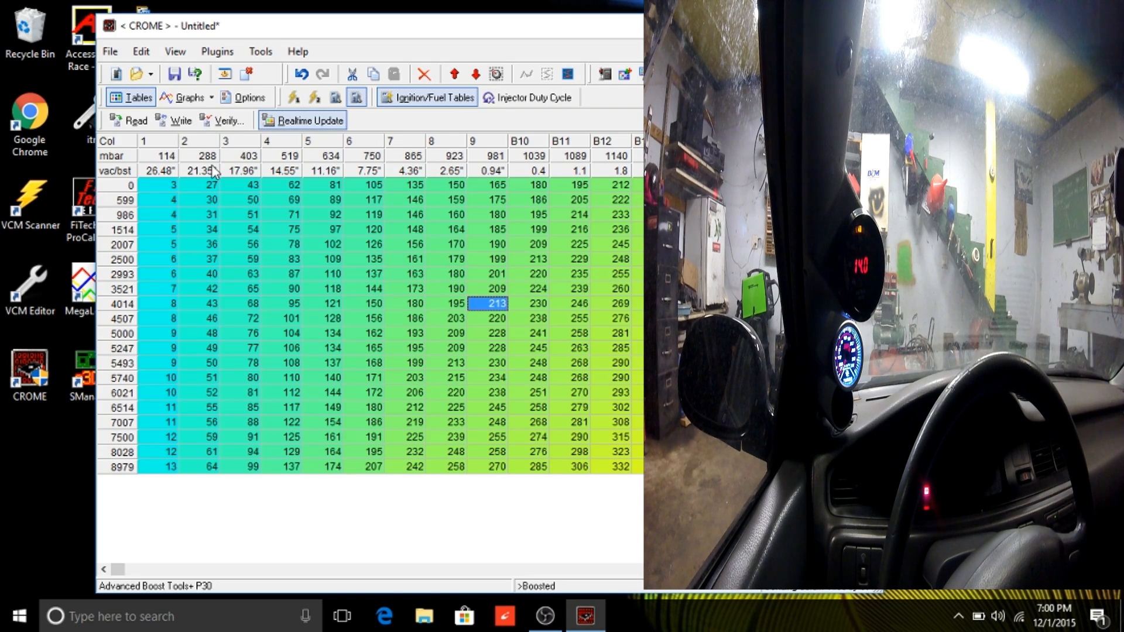
pyautogui.click(218, 52)
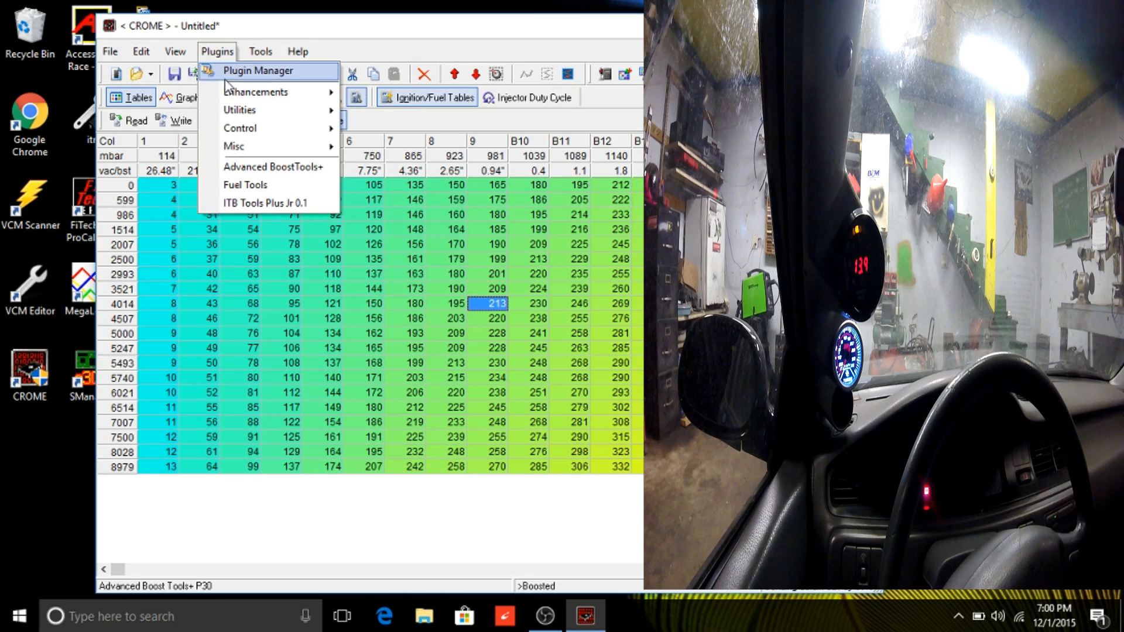
pyautogui.click(258, 54)
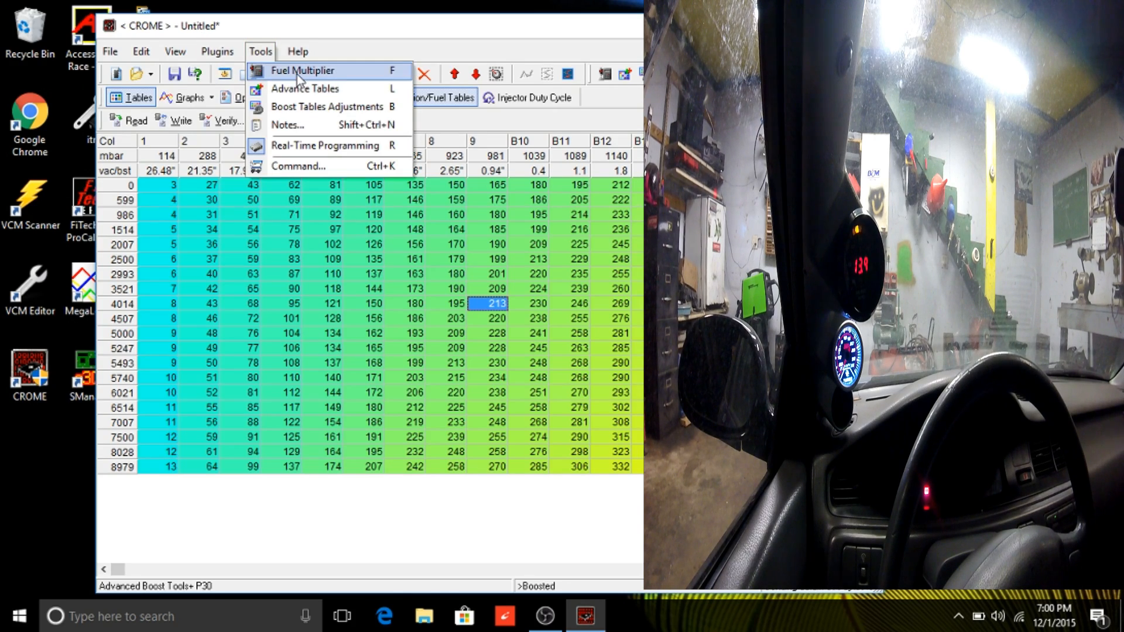
pyautogui.click(325, 145)
pyautogui.click(283, 347)
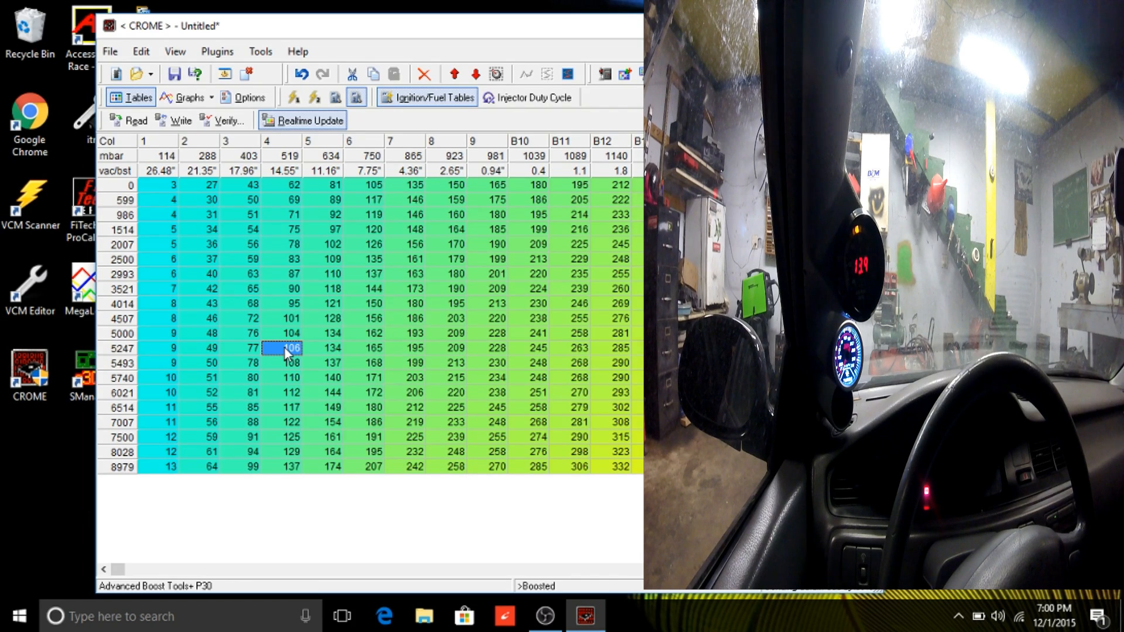
pyautogui.click(367, 316)
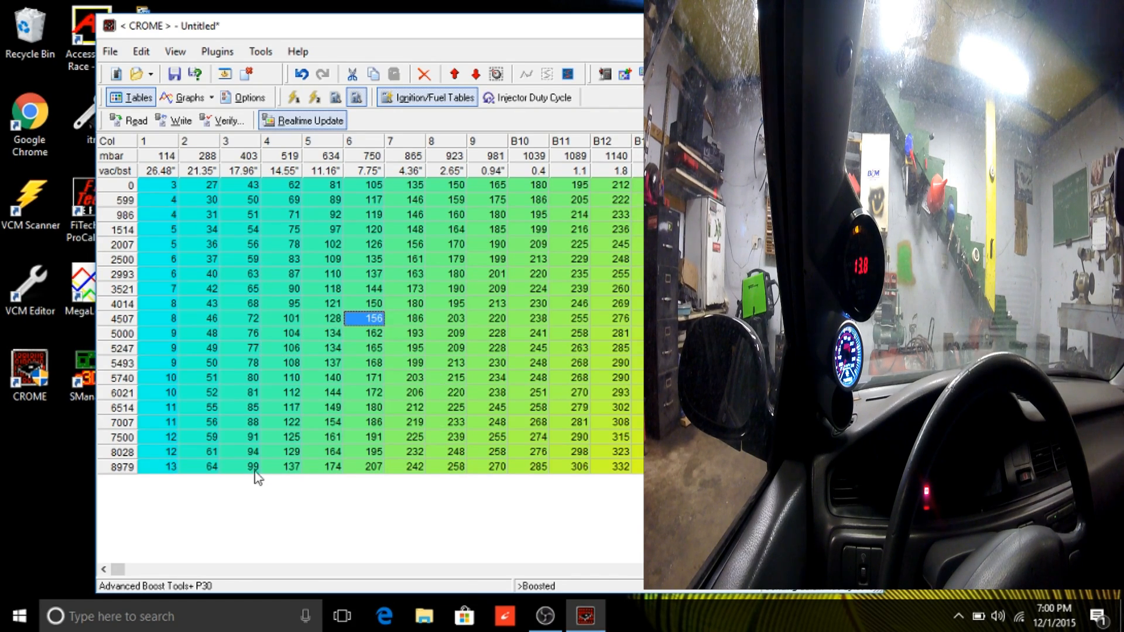
pyautogui.click(208, 363)
# Return to the low-cam fuel table and reduce the cells in columns 1 to 4 from 500 to 1500 rpm by 12 percent.
pyautogui.click(335, 98)
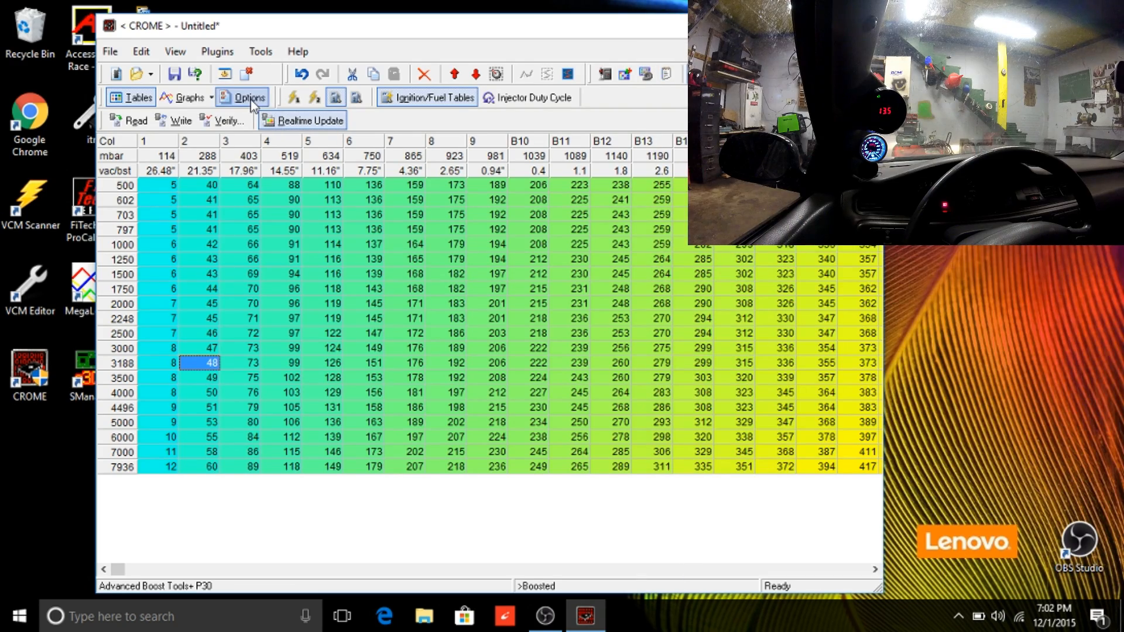
pyautogui.click(251, 98)
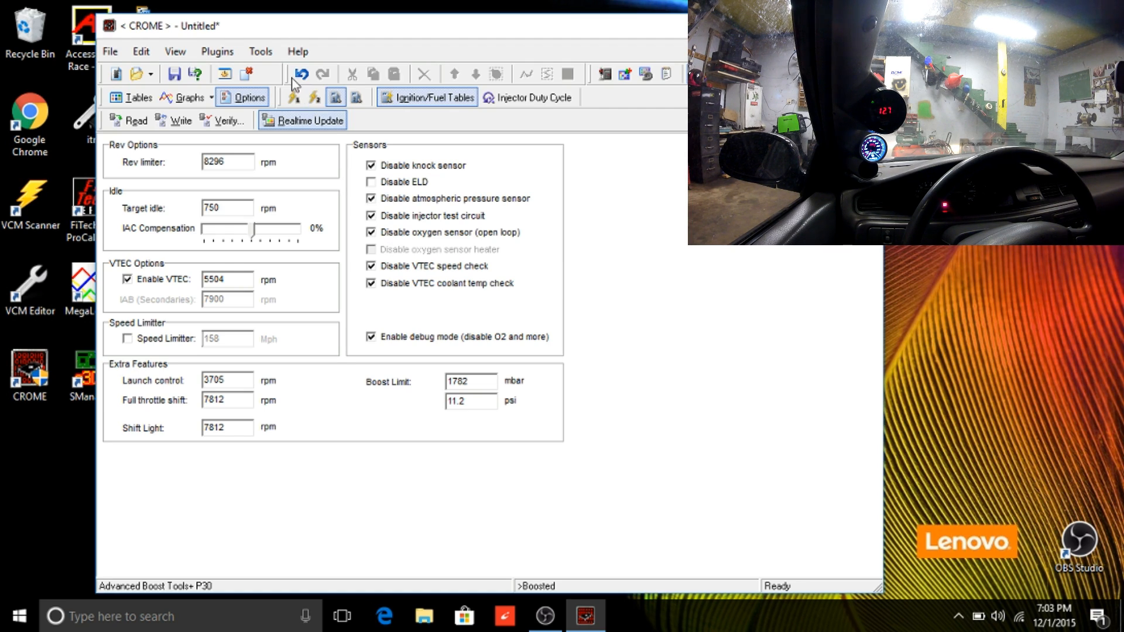
pyautogui.click(141, 98)
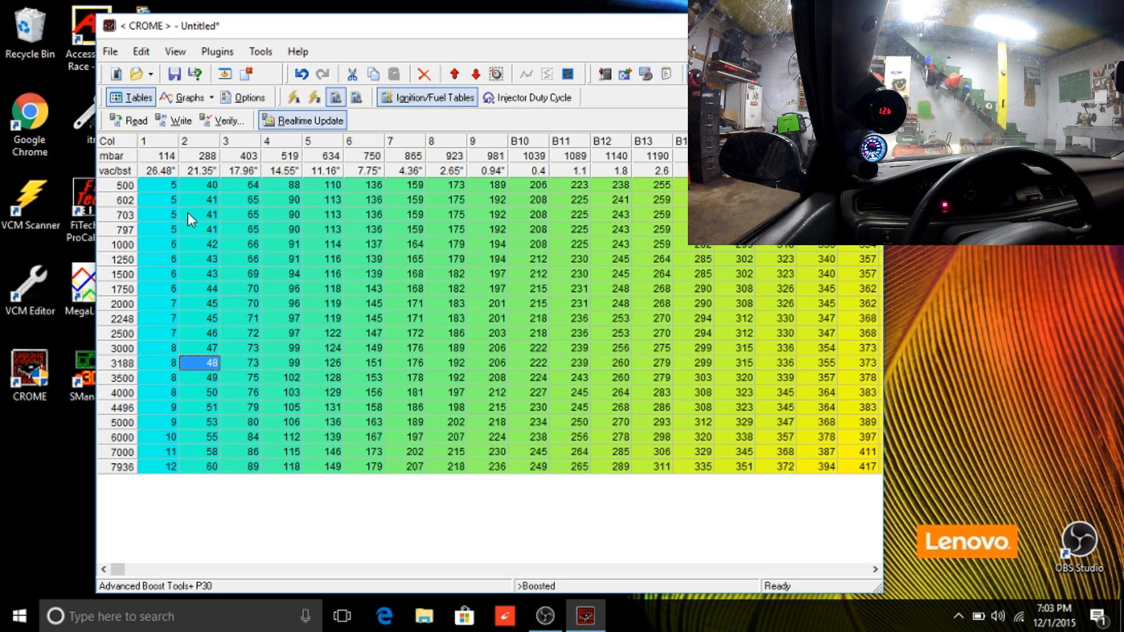
pyautogui.moveTo(169, 186); pyautogui.dragTo(282, 270)
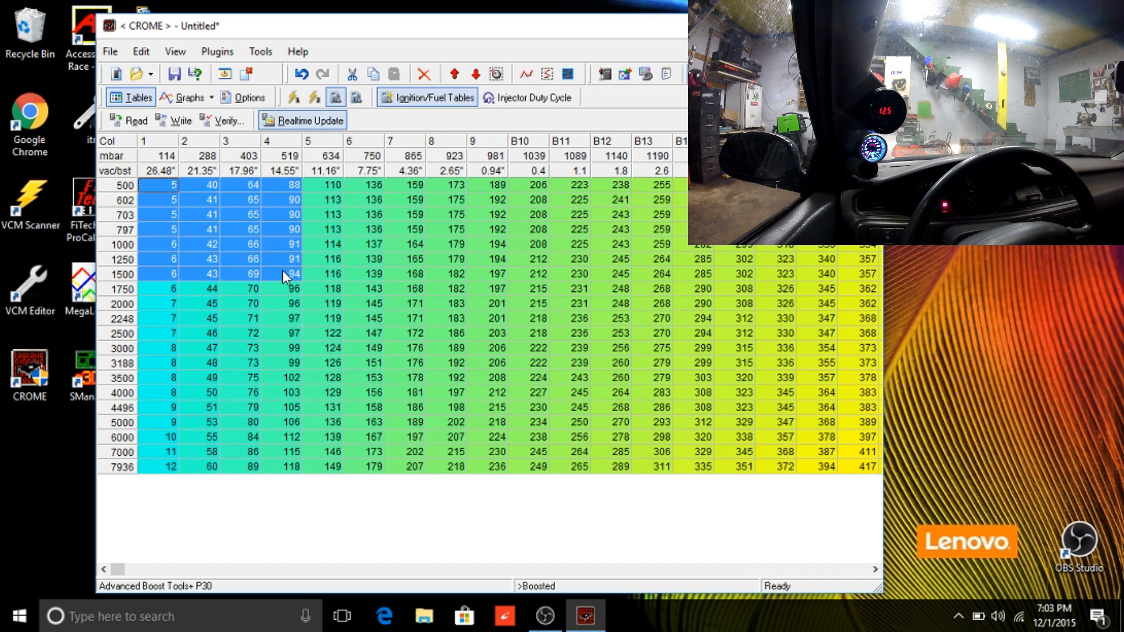
pyautogui.rightClick(264, 244)
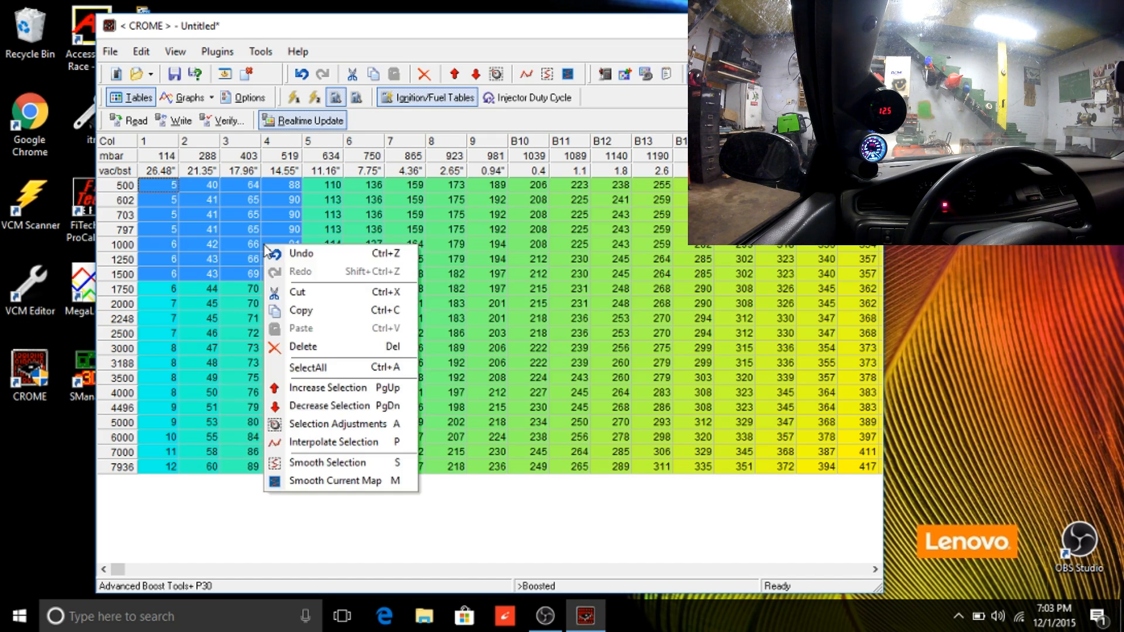
pyautogui.click(375, 425)
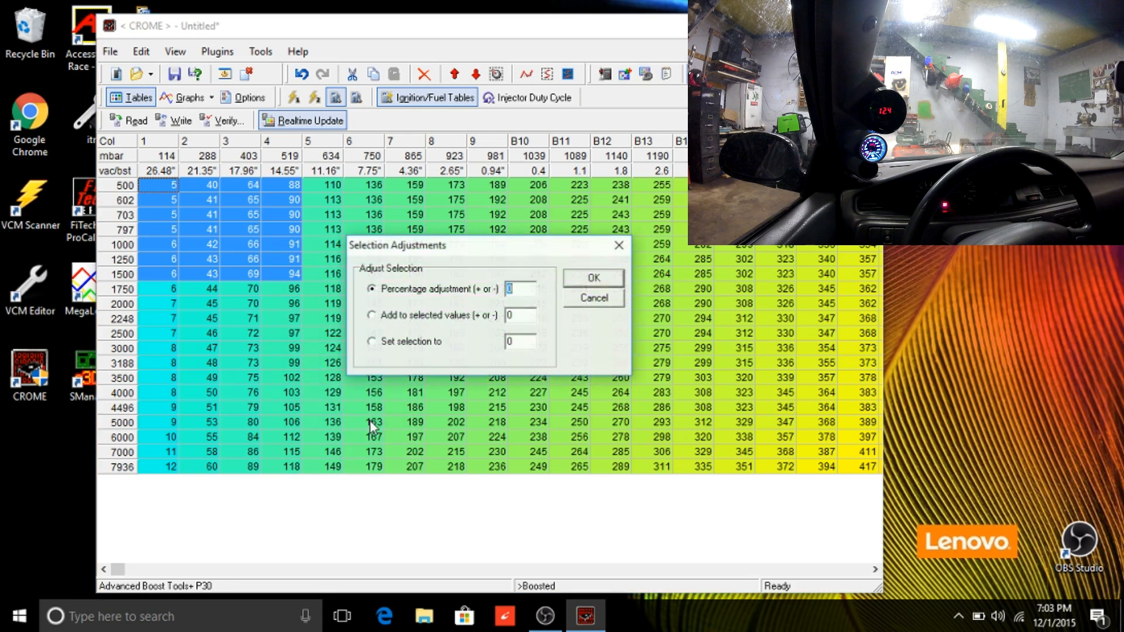
pyautogui.write('-')
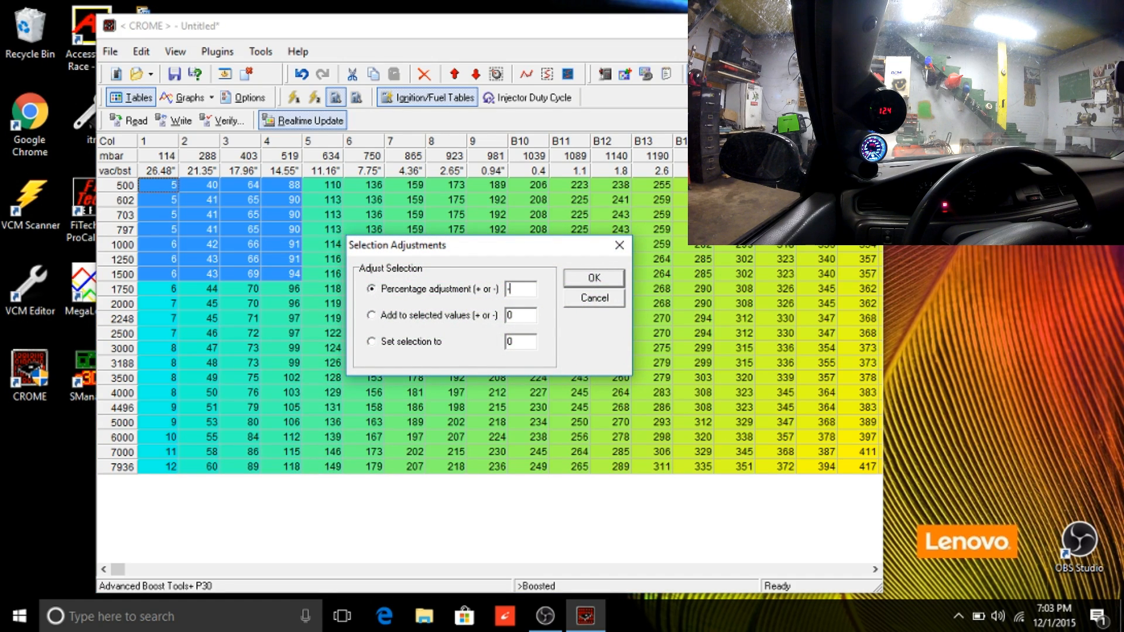
pyautogui.write('12')
pyautogui.click(592, 281)
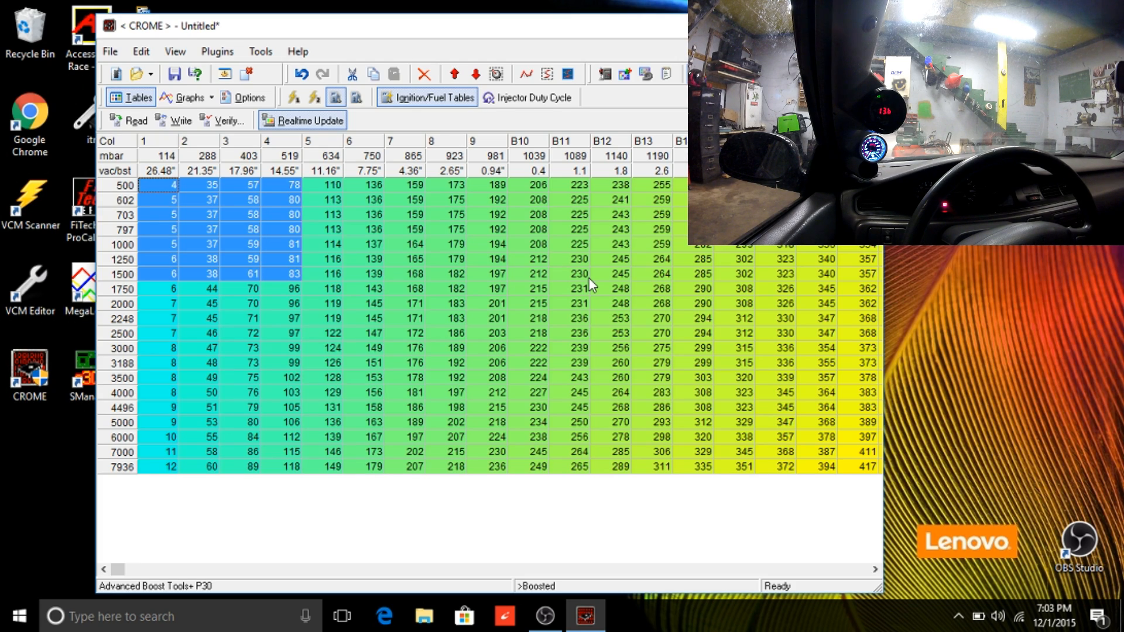
# Reduce the same low-rpm vacuum cells of the low-cam fuel table by another 5 percent.
pyautogui.rightClick(232, 219)
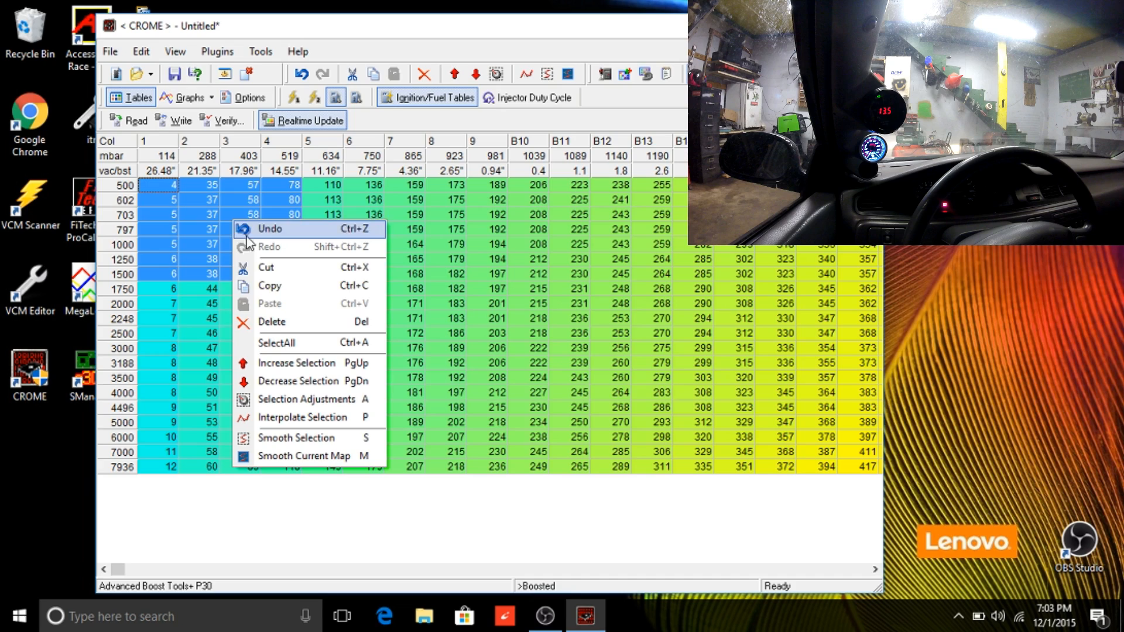
pyautogui.click(284, 399)
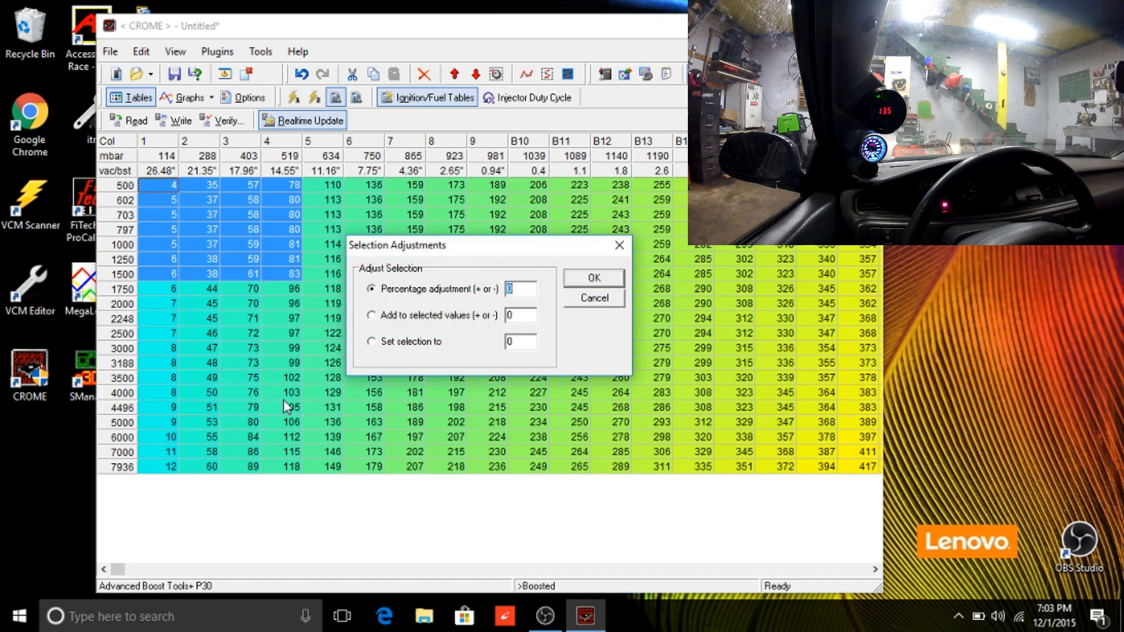
pyautogui.write('-5')
pyautogui.click(599, 285)
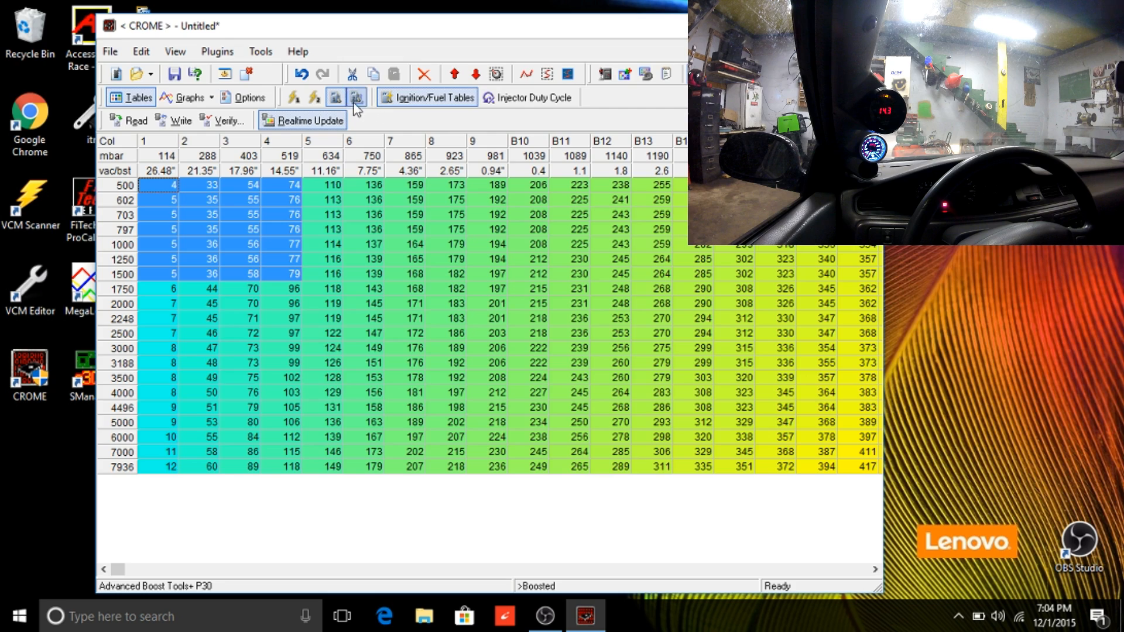
# Set the target idle to 900 rpm and lower the IAC compensation to -20% in the ROM options.
pyautogui.click(243, 97)
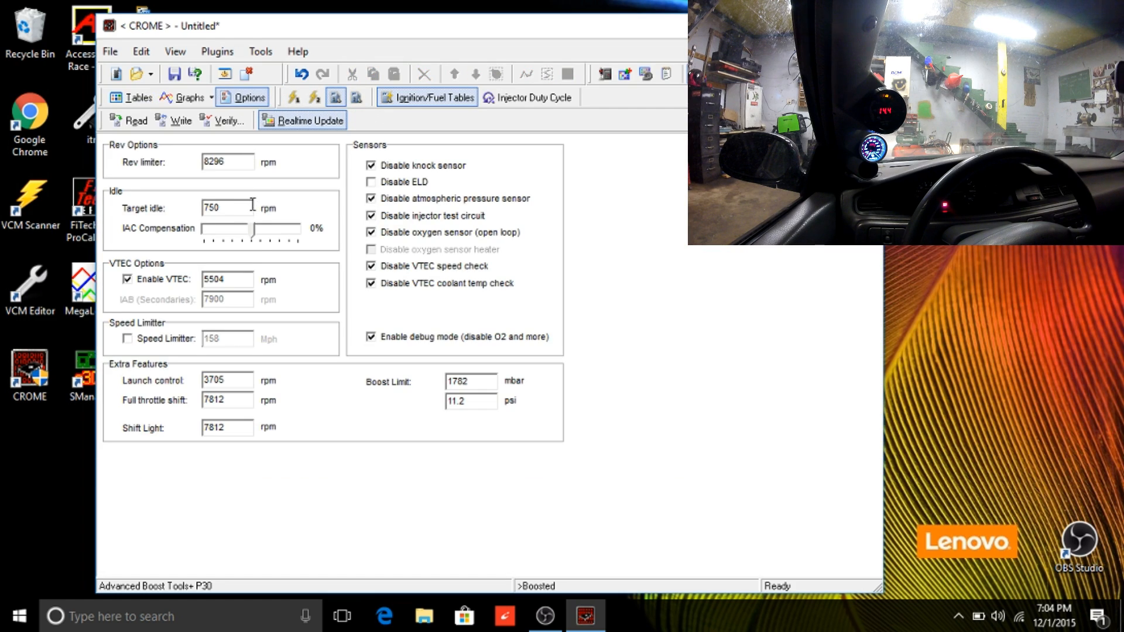
pyautogui.moveTo(229, 209); pyautogui.dragTo(187, 214)
pyautogui.write('900')
pyautogui.click(240, 233)
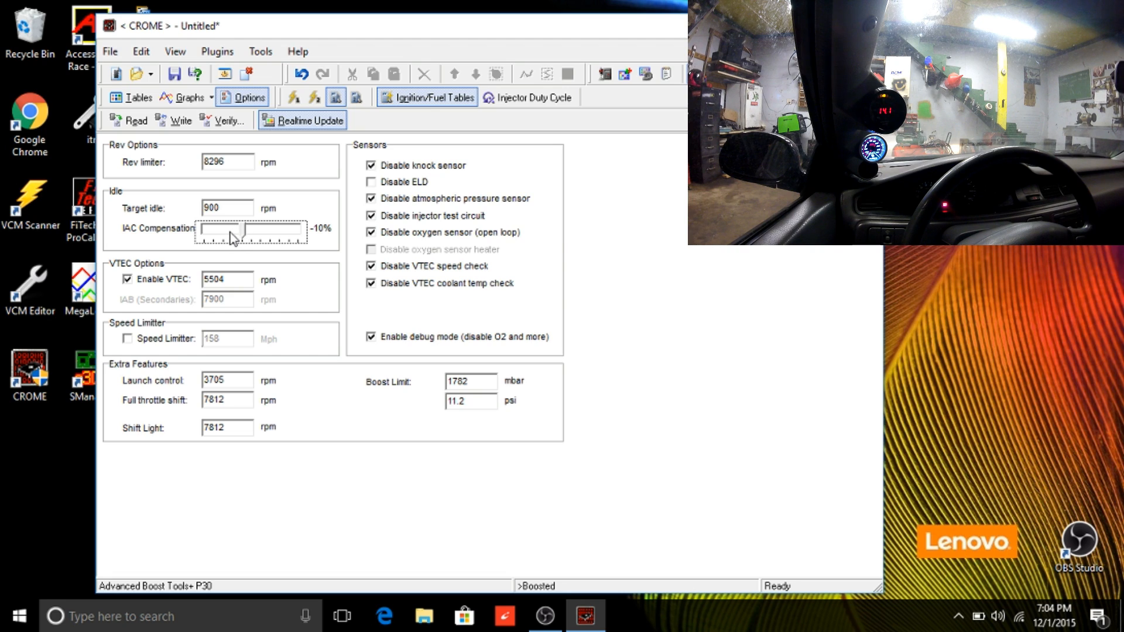
pyautogui.click(231, 234)
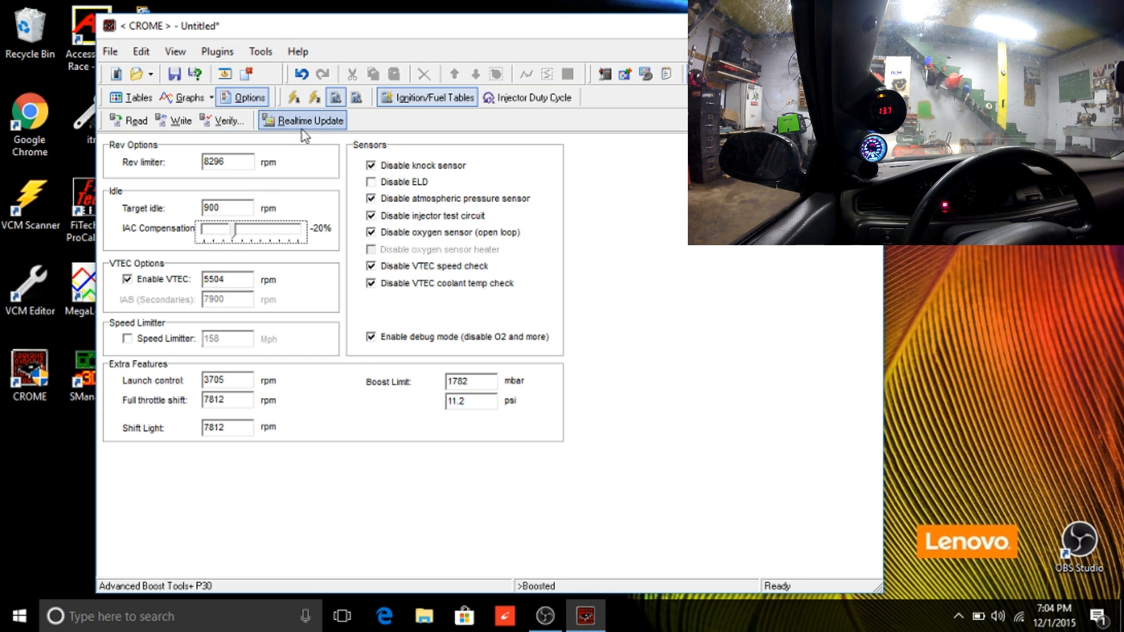
# Write the ROM to the connected hardware and lower the IAC compensation to -30%.
pyautogui.click(176, 120)
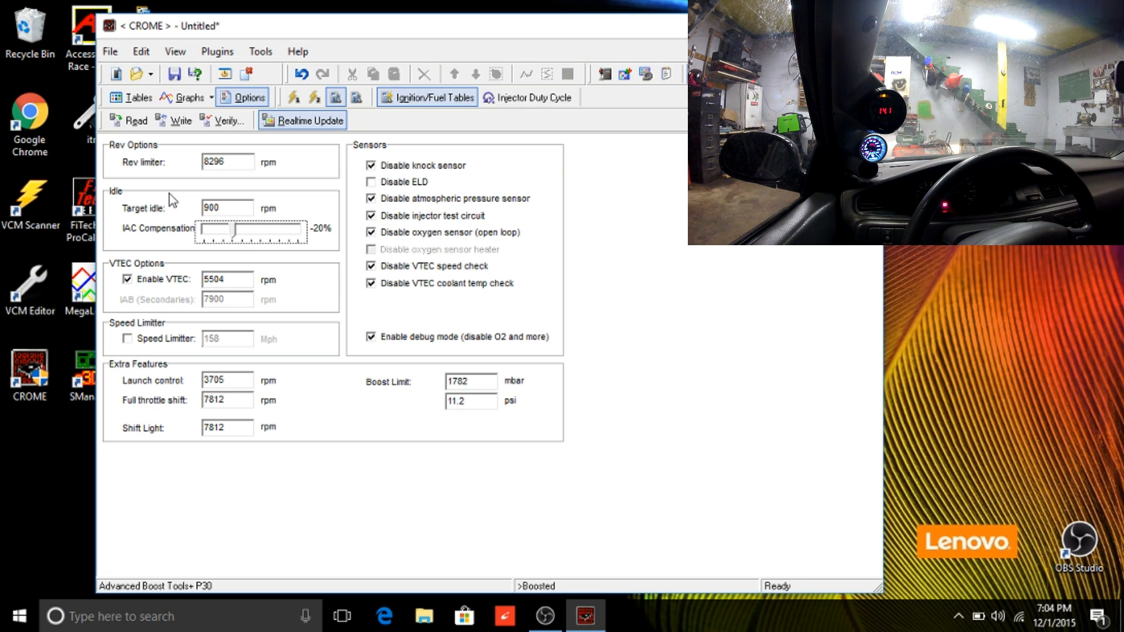
pyautogui.click(215, 231)
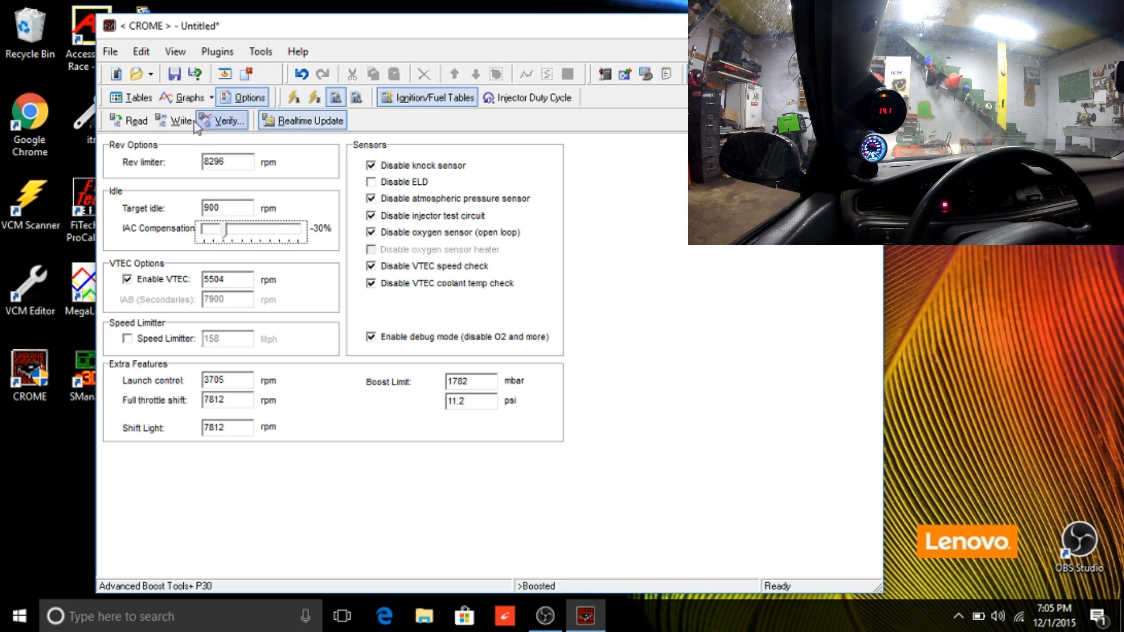
# Reduce columns 3 to 5 of the low-cam fuel table by 15 percent from 1250 to 7936 rpm.
pyautogui.click(139, 100)
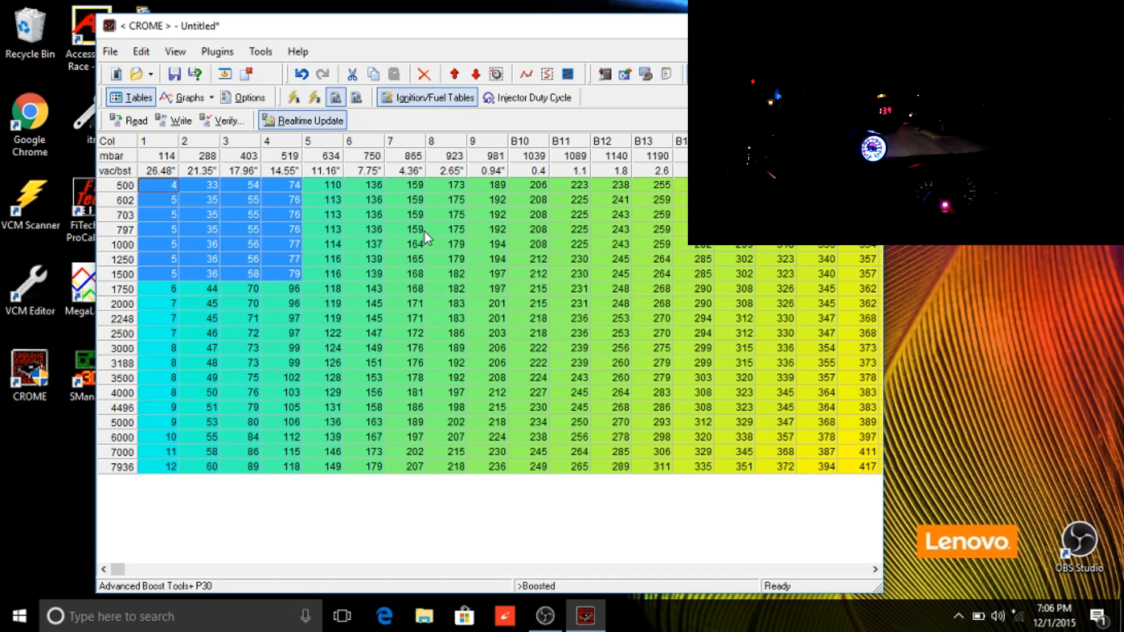
pyautogui.click(234, 318)
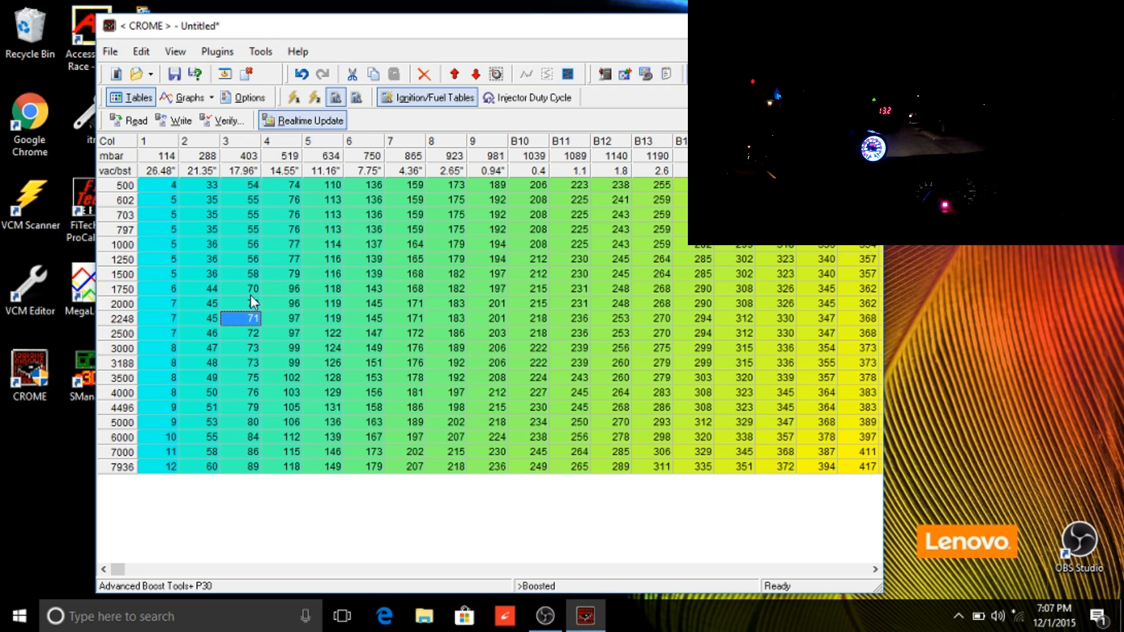
pyautogui.moveTo(258, 289); pyautogui.dragTo(329, 470)
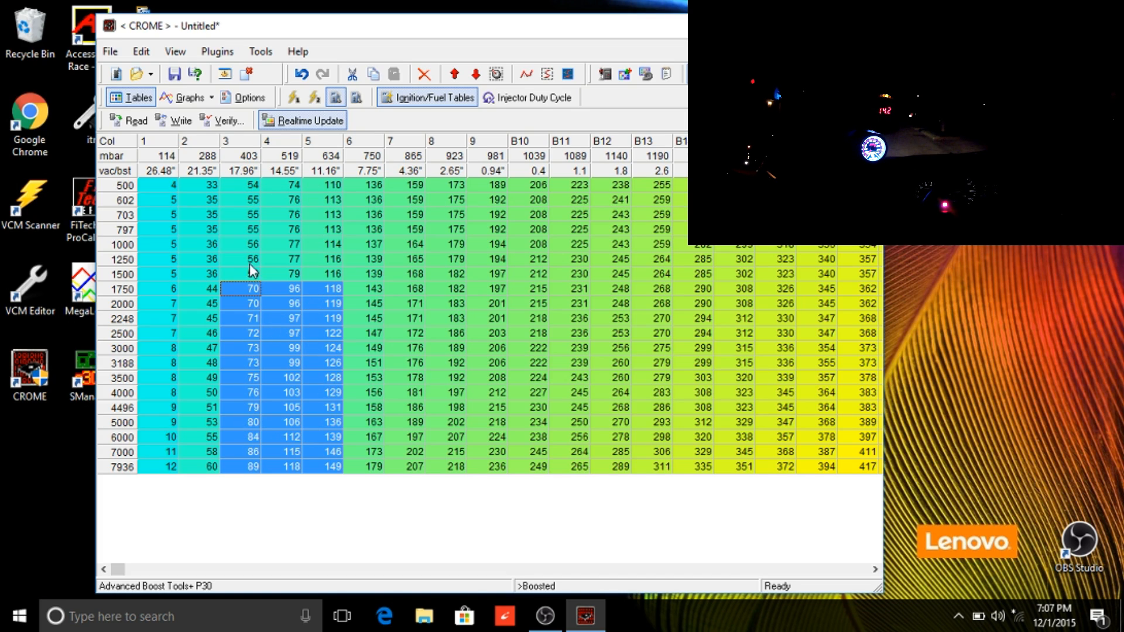
pyautogui.moveTo(253, 259); pyautogui.dragTo(336, 519)
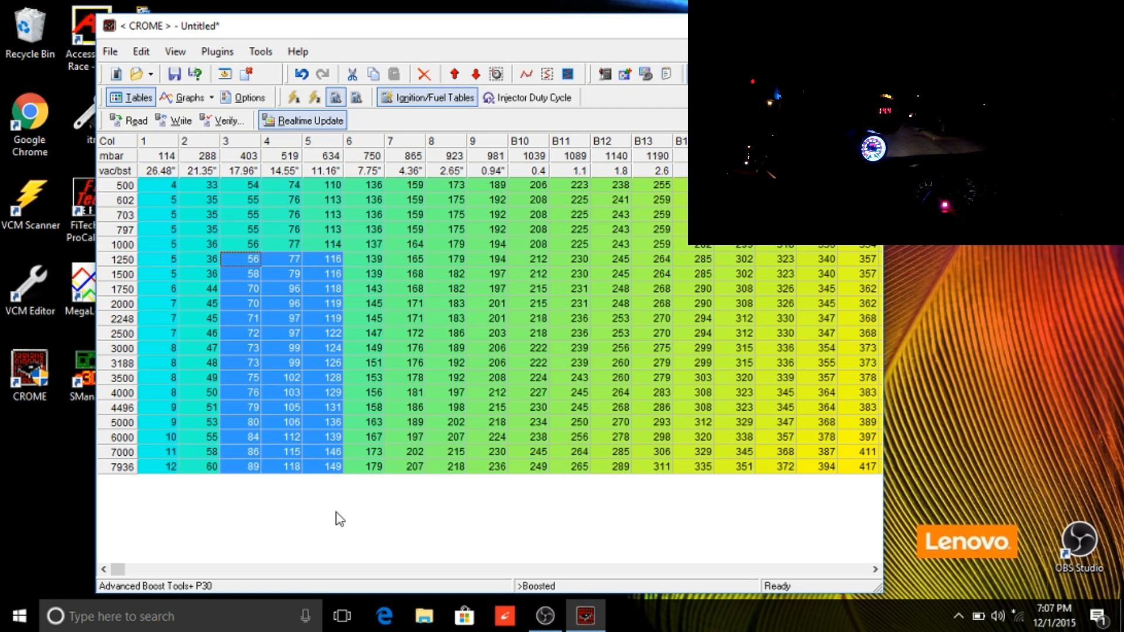
pyautogui.rightClick(322, 407)
pyautogui.click(389, 329)
pyautogui.write('-15')
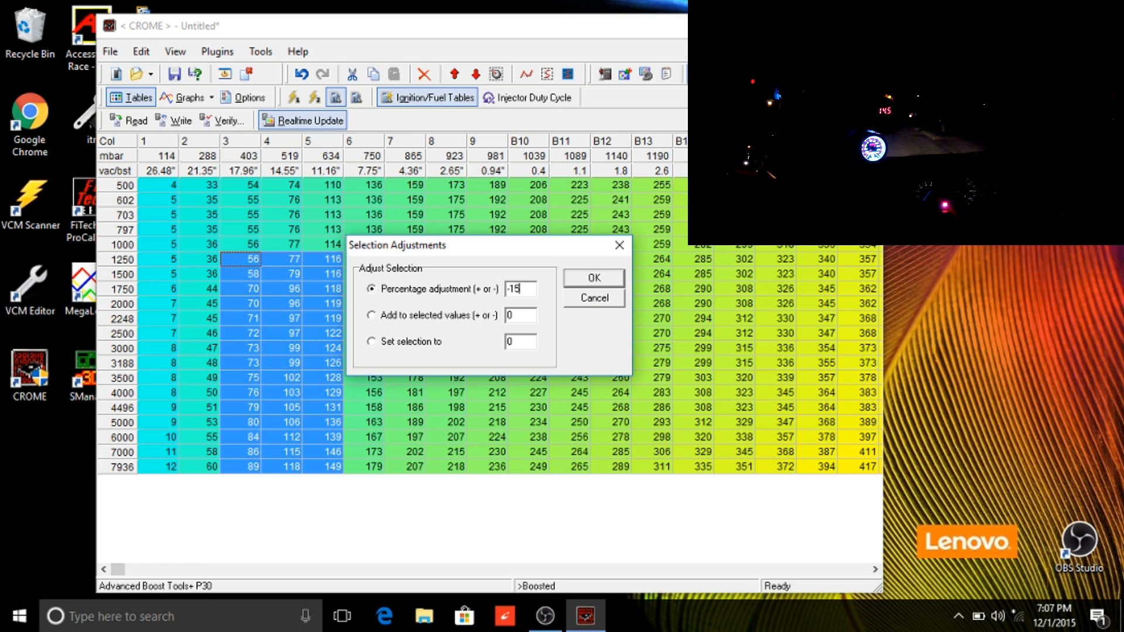
pyautogui.click(591, 279)
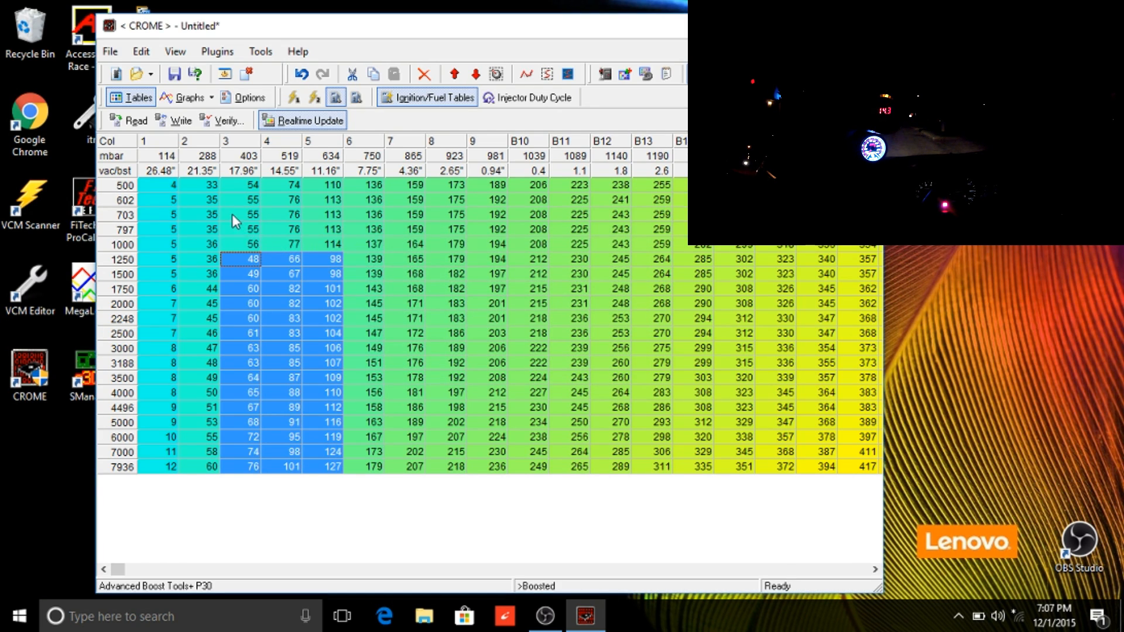
pyautogui.moveTo(242, 186); pyautogui.dragTo(333, 507)
pyautogui.rightClick(326, 337)
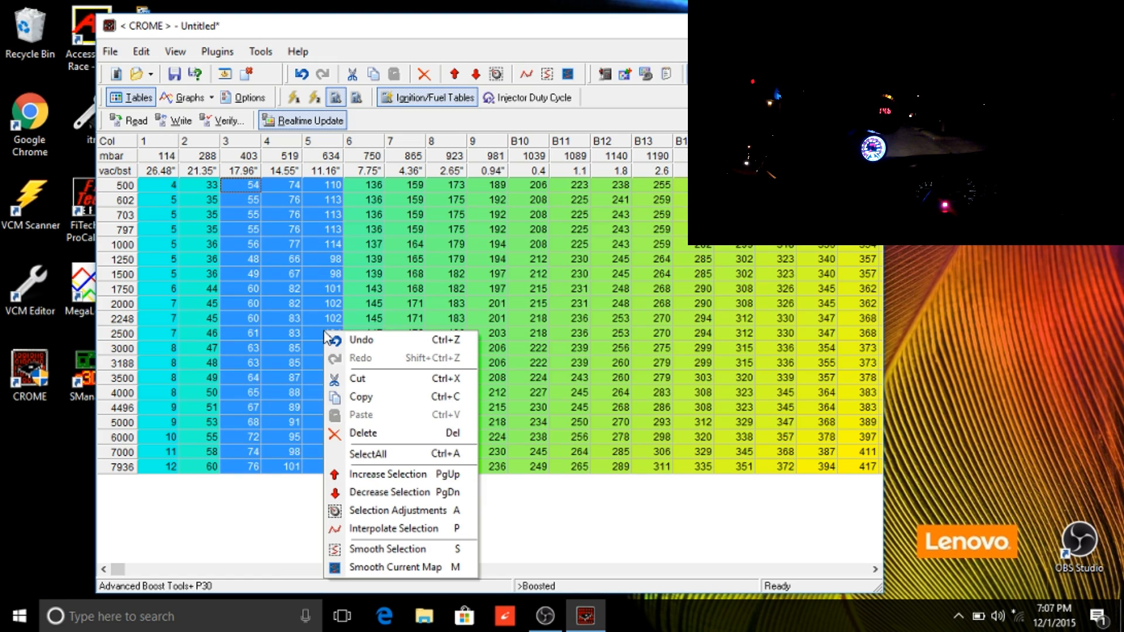
pyautogui.click(252, 321)
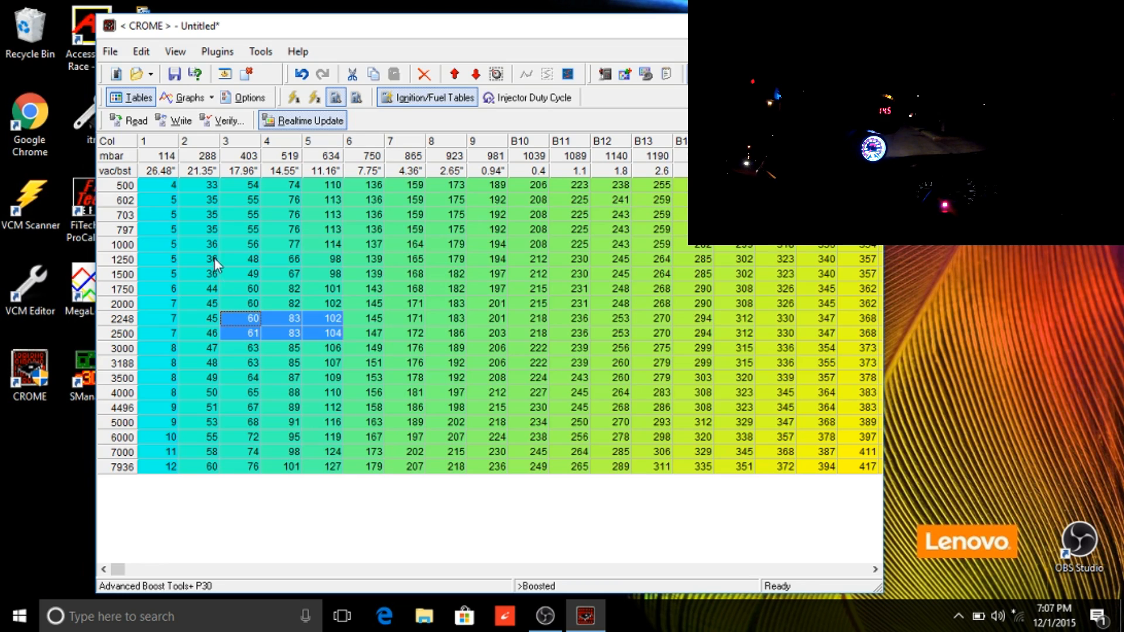
pyautogui.click(237, 261)
pyautogui.click(274, 277)
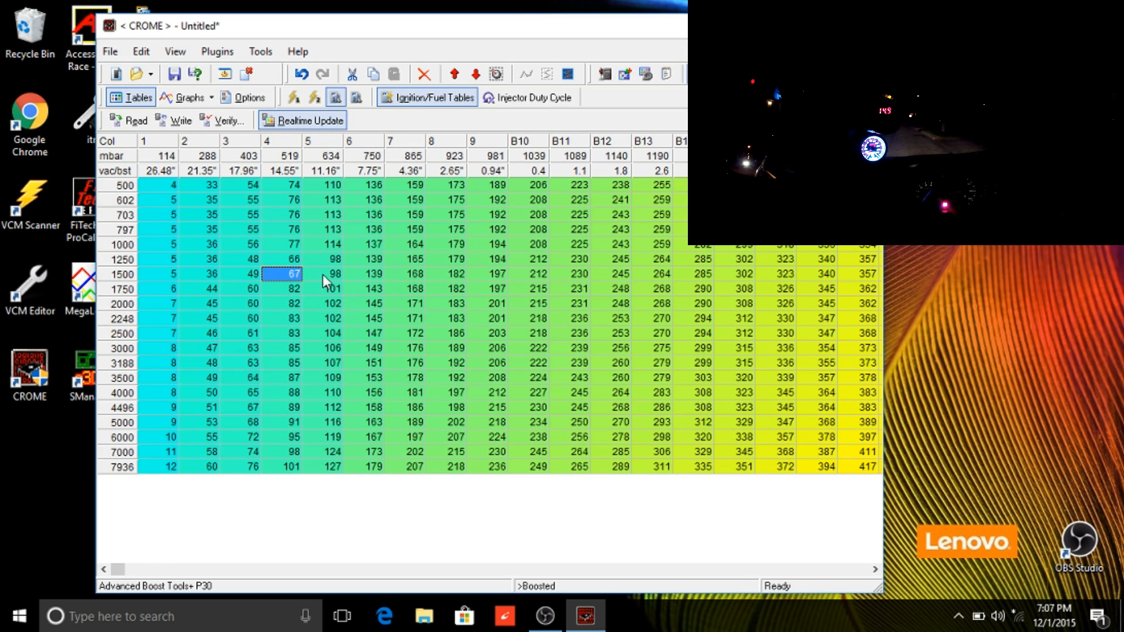
# Write the ROM with the reduced fuel values for columns 3 to 5 to the connected hardware.
pyautogui.click(174, 123)
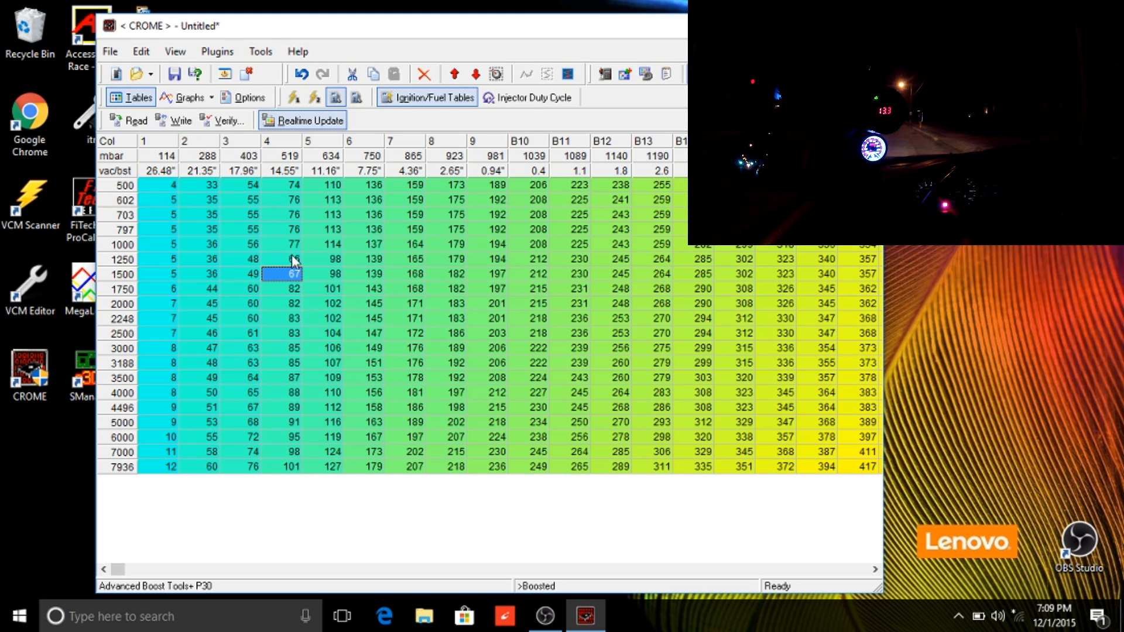
# Reduce columns 1 and 2 of the low-cam fuel table by 20 percent from 1250 to 7936 rpm and write the ROM to the hardware.
pyautogui.moveTo(244, 262); pyautogui.dragTo(331, 504)
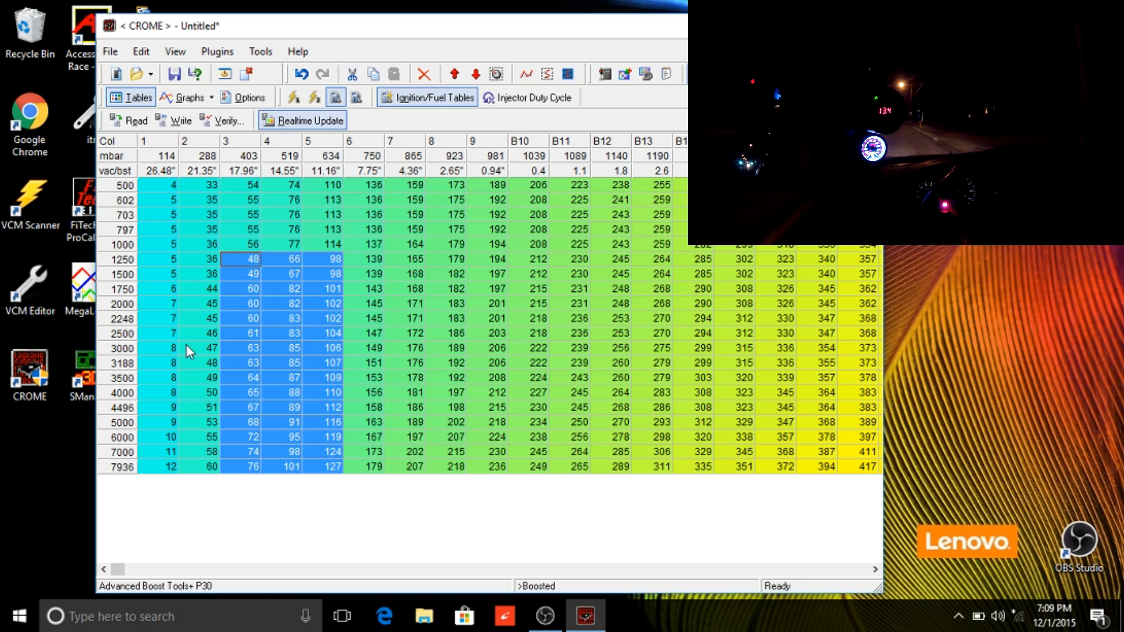
pyautogui.moveTo(160, 264); pyautogui.dragTo(216, 486)
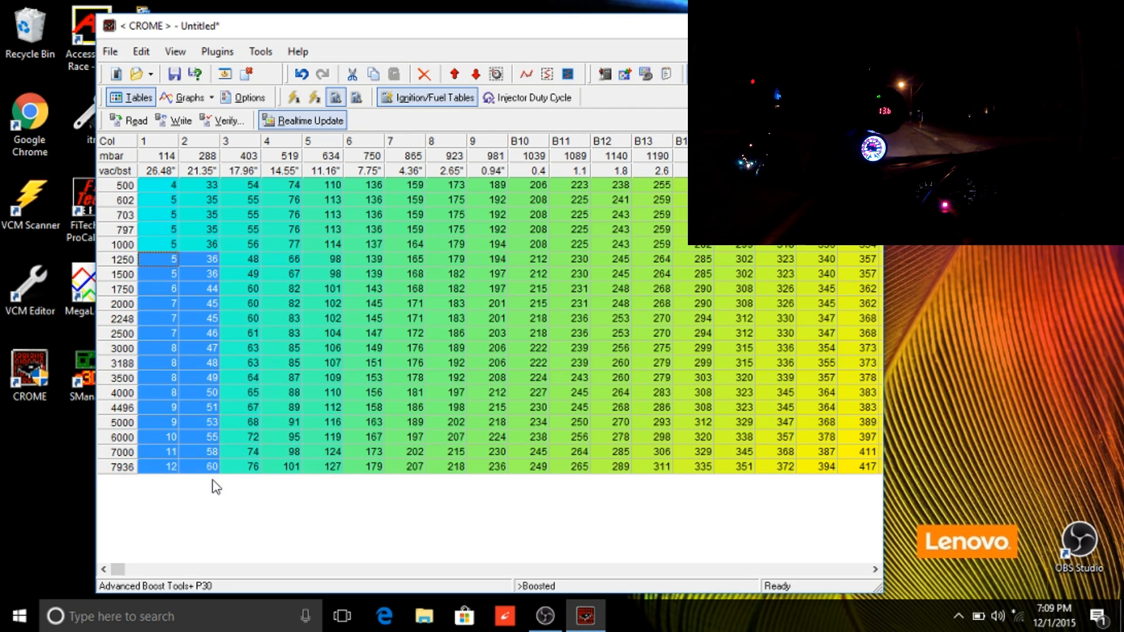
pyautogui.rightClick(207, 456)
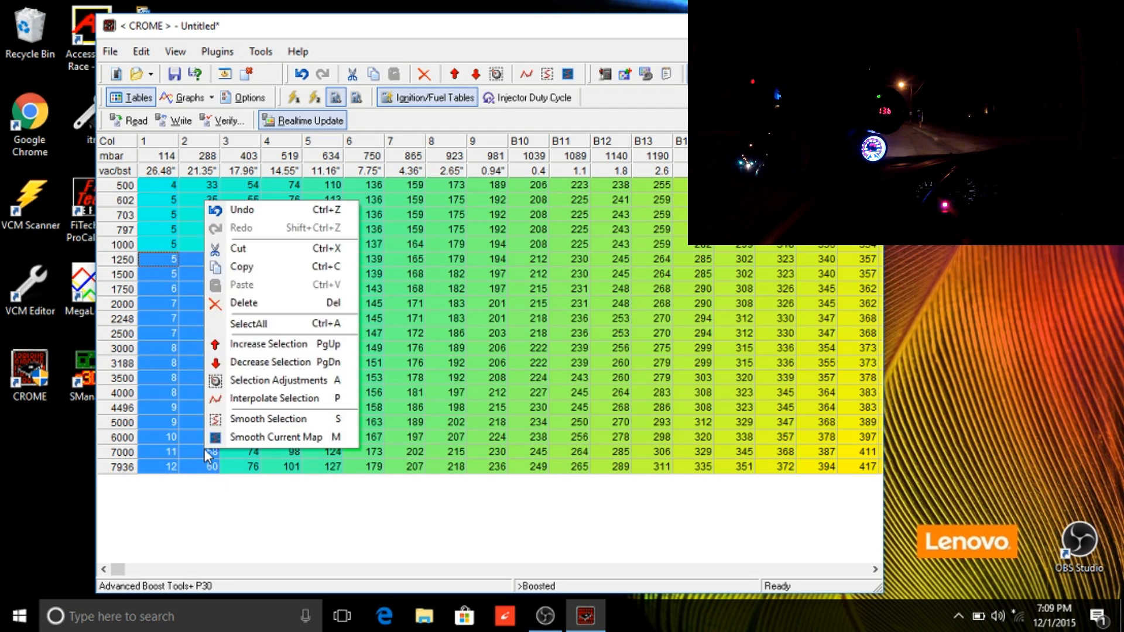
pyautogui.click(271, 381)
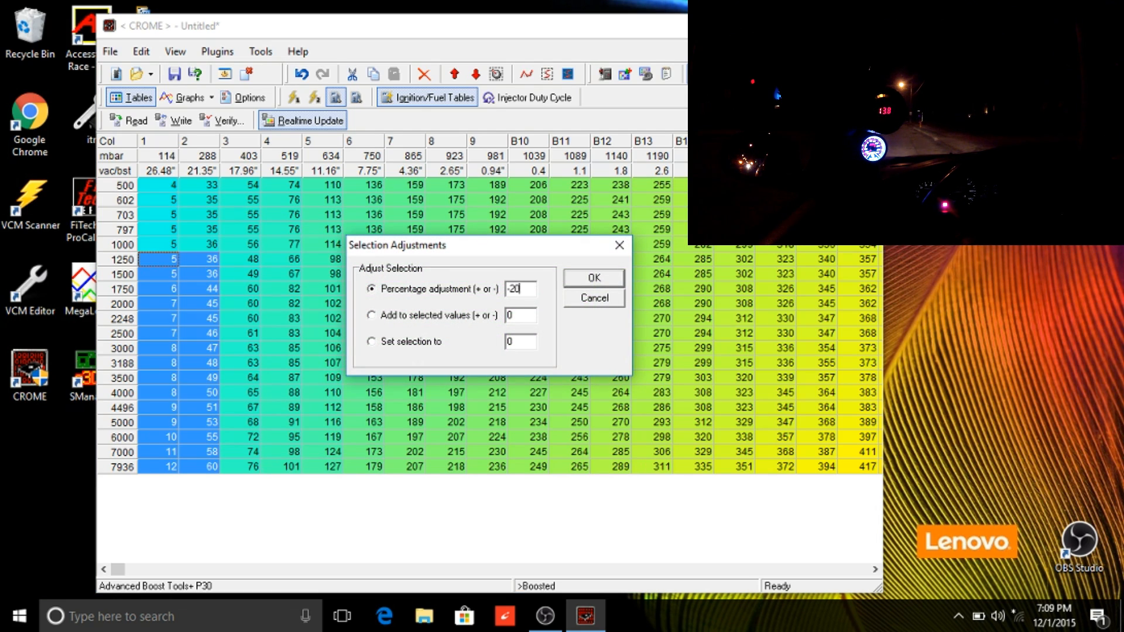
pyautogui.click(594, 279)
pyautogui.click(327, 318)
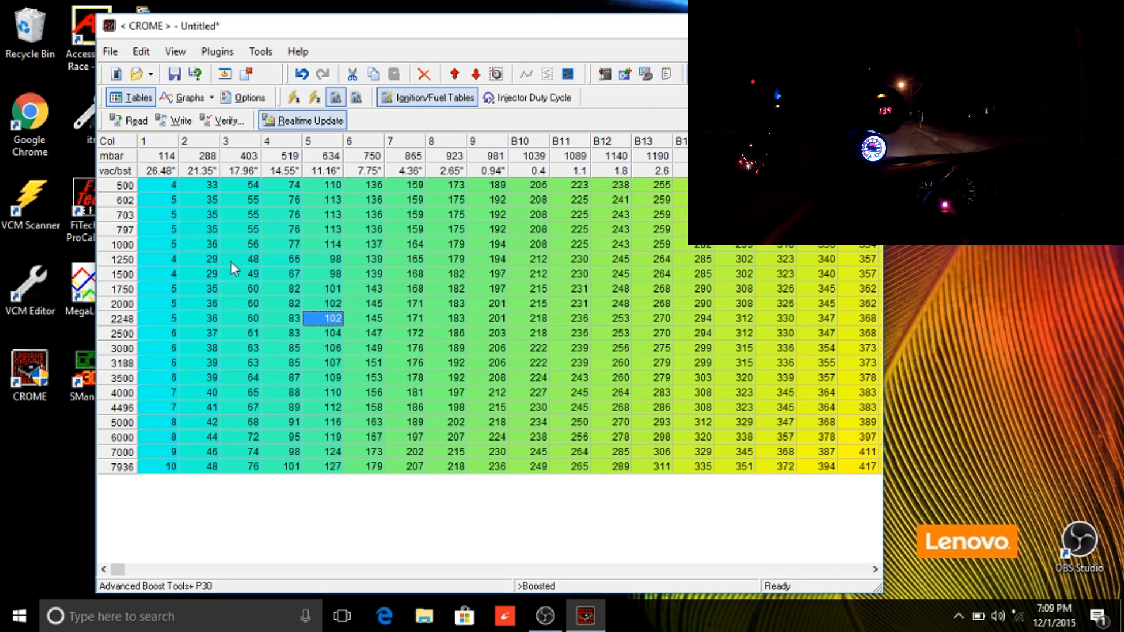
pyautogui.click(176, 122)
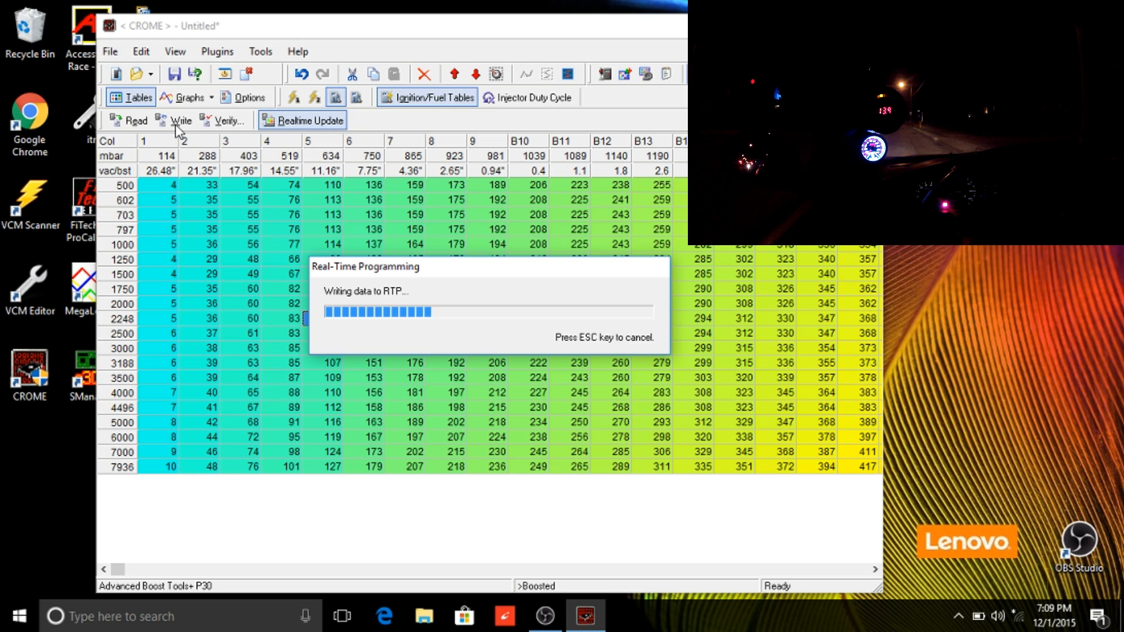
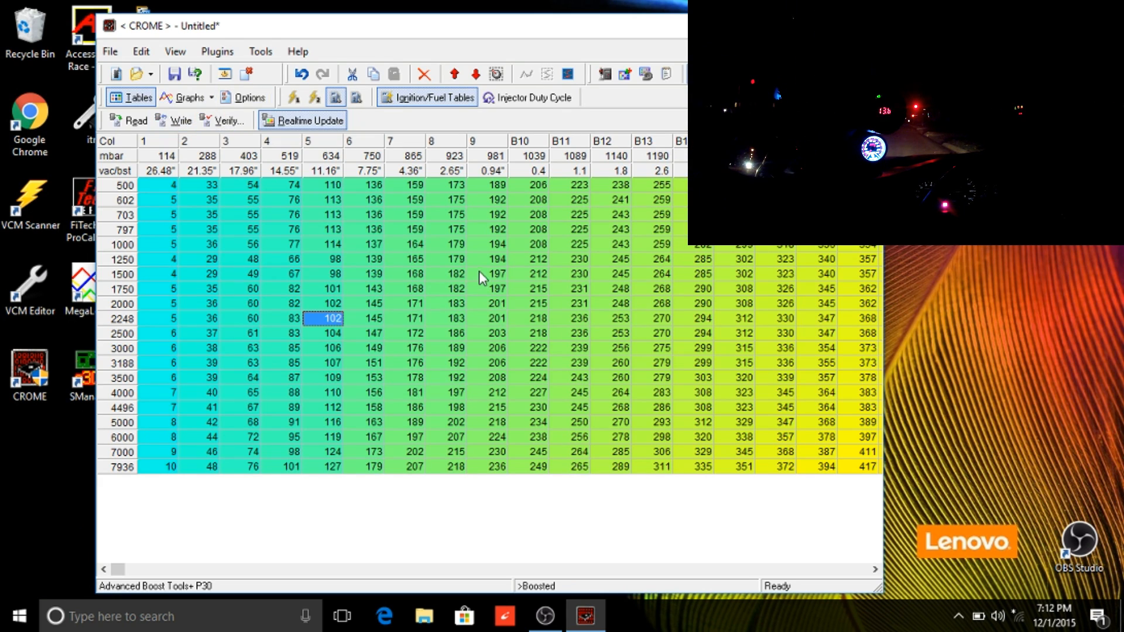
pyautogui.moveTo(479, 272); pyautogui.dragTo(692, 397)
pyautogui.click(490, 378)
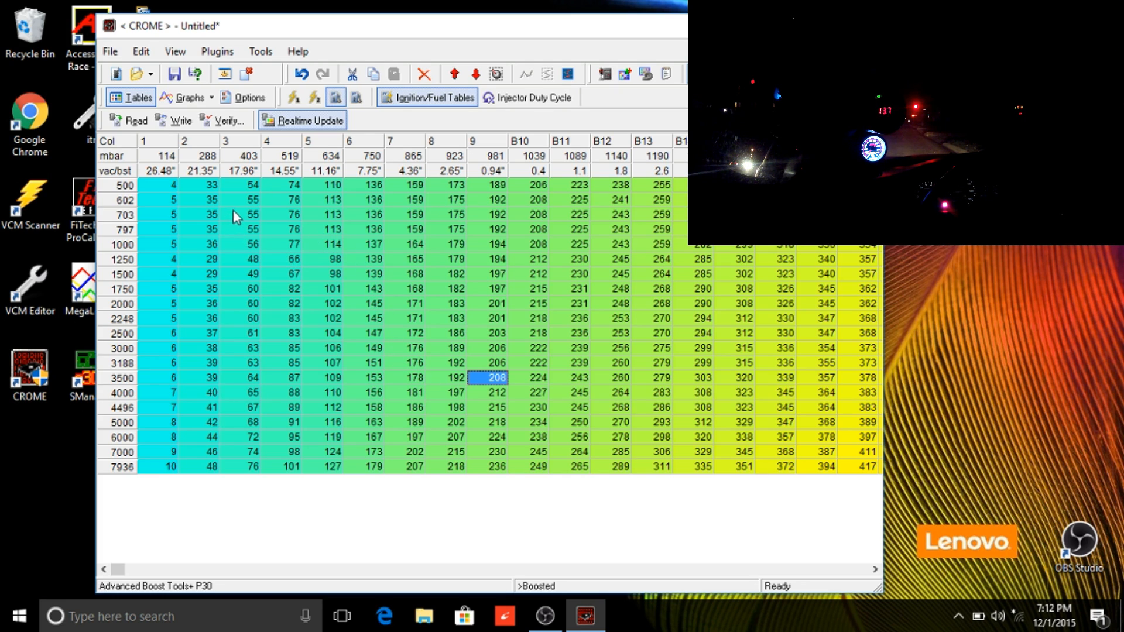
pyautogui.moveTo(257, 276); pyautogui.dragTo(319, 403)
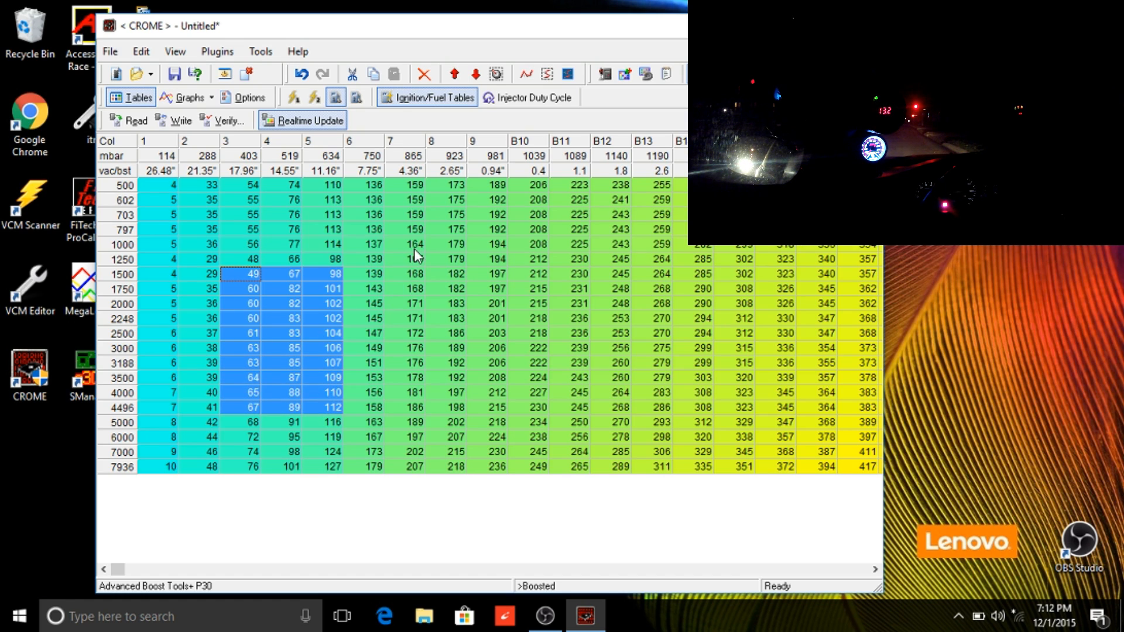
# Reduce the low-cam fuel table by 10 percent from column 6 through the last boost column, 1250 to 7936 rpm.
pyautogui.moveTo(373, 261); pyautogui.dragTo(935, 507)
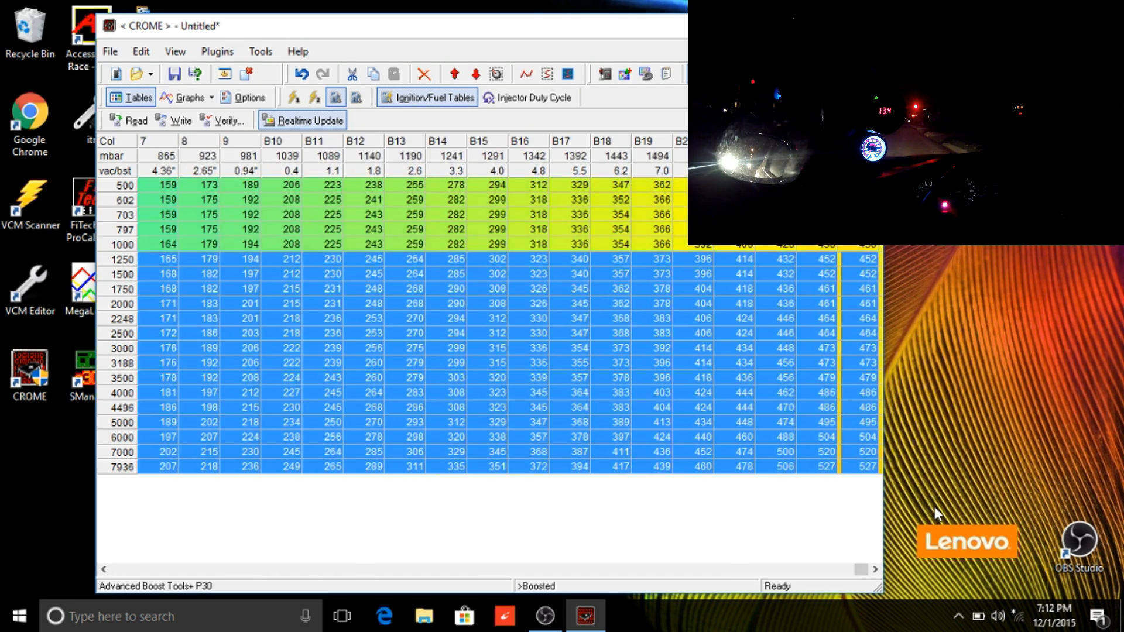
pyautogui.rightClick(500, 416)
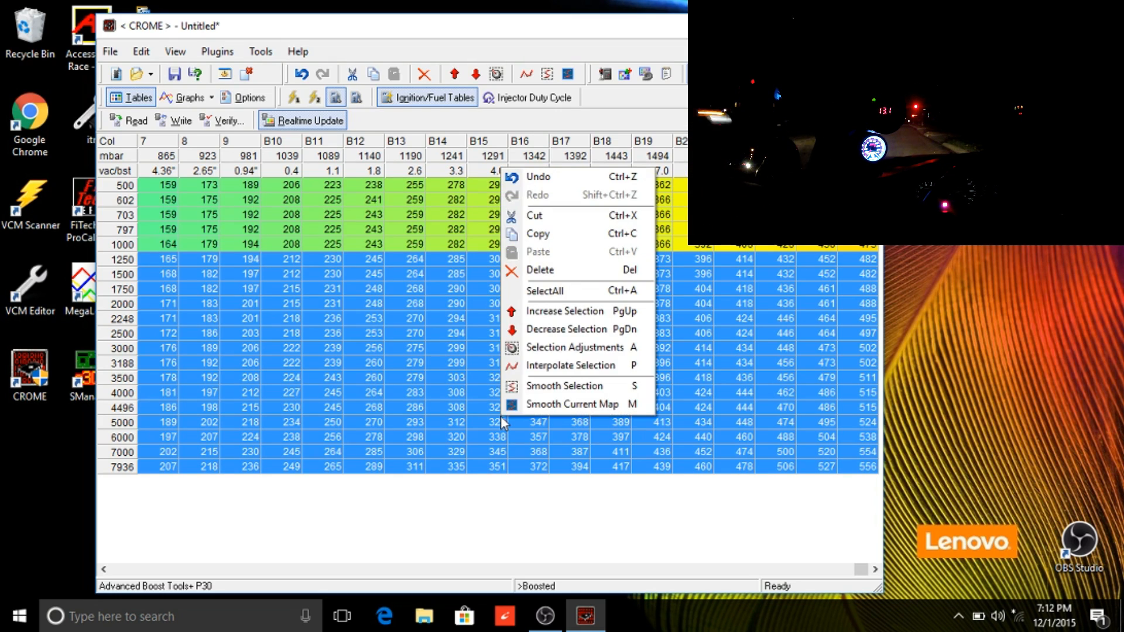
pyautogui.click(577, 348)
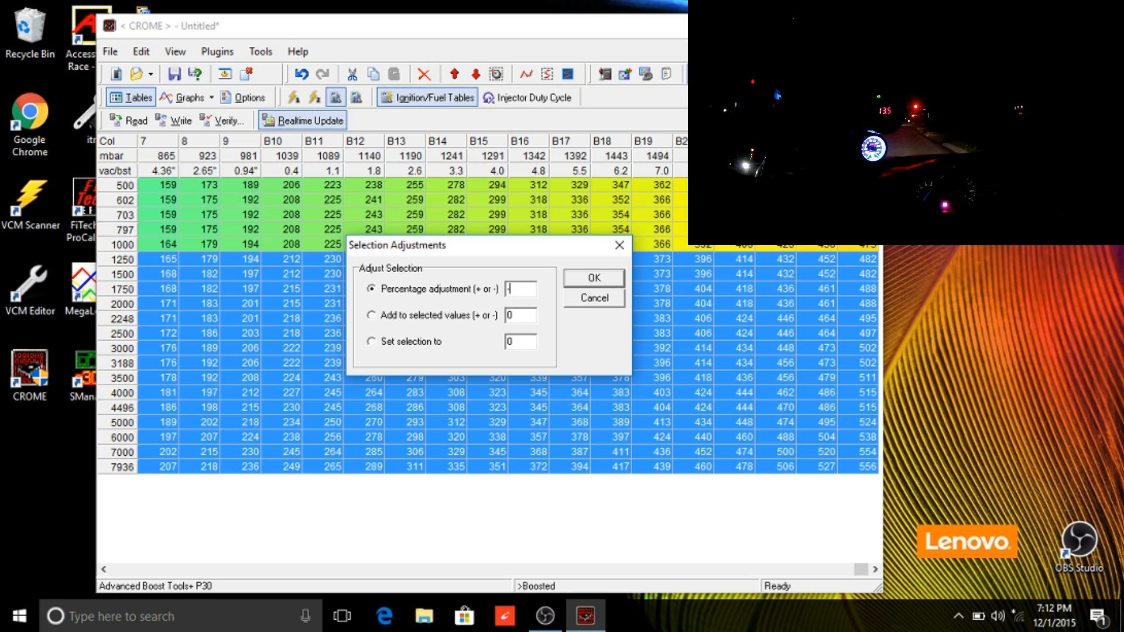
pyautogui.click(583, 281)
pyautogui.click(364, 335)
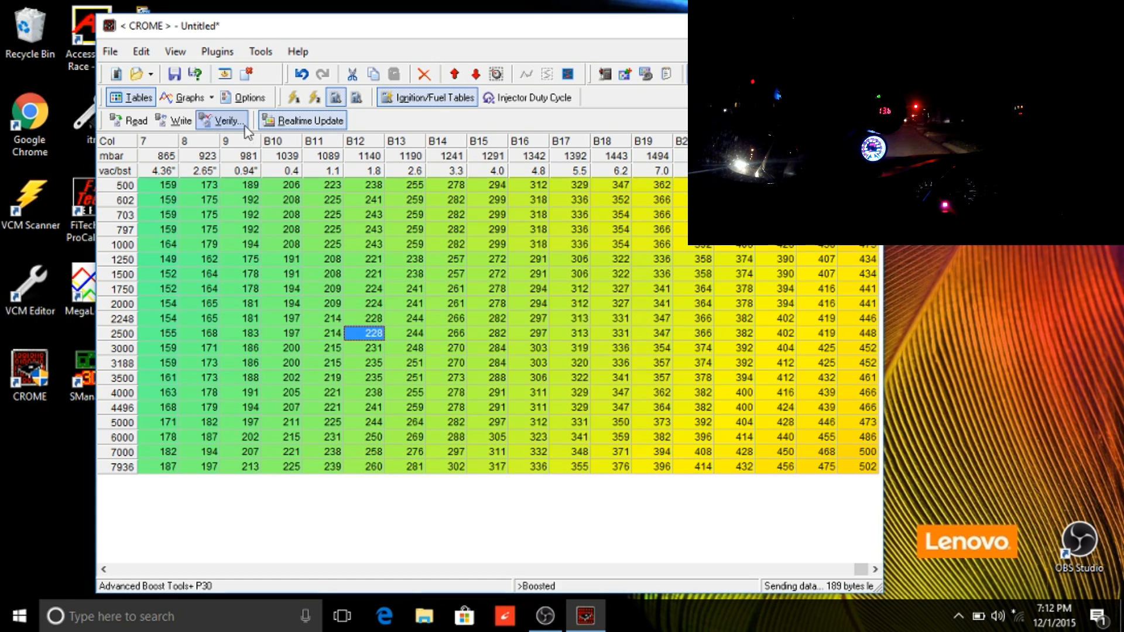
# Reduce the entire high-cam fuel table by 10 percent and write the ROM to the connected hardware.
pyautogui.click(363, 100)
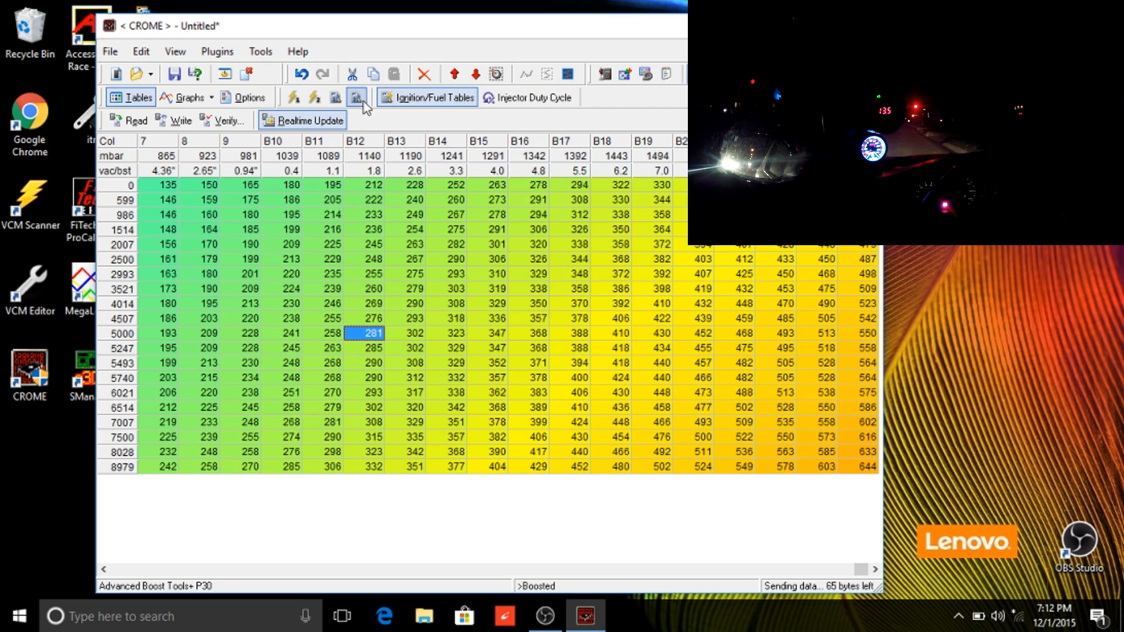
pyautogui.hotkey('ctrl', 'a')
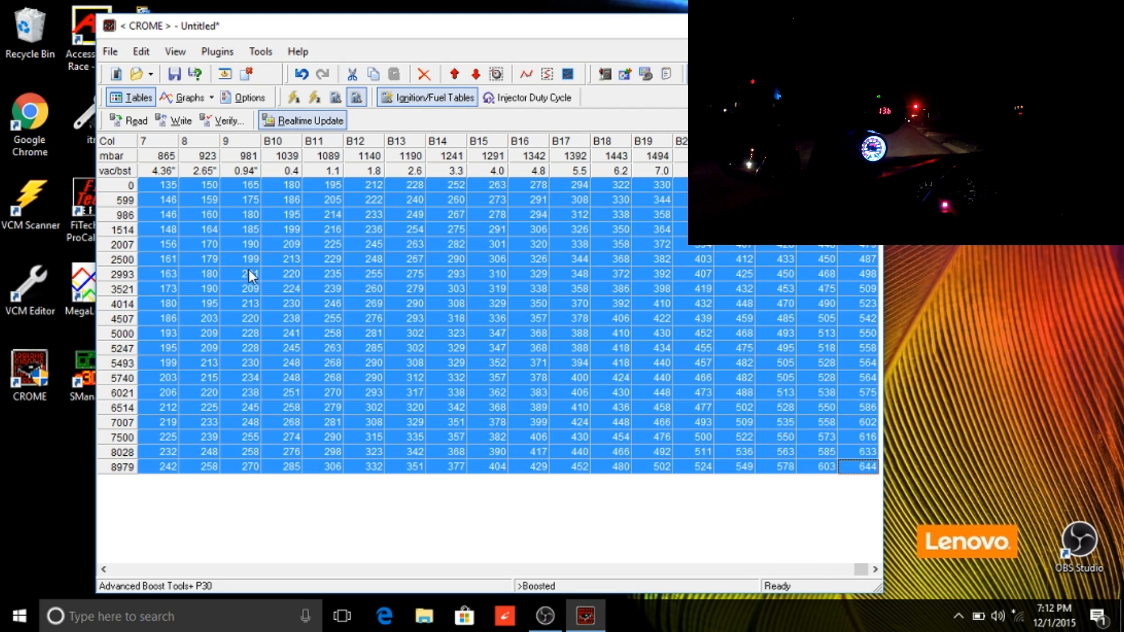
pyautogui.rightClick(248, 269)
pyautogui.click(349, 451)
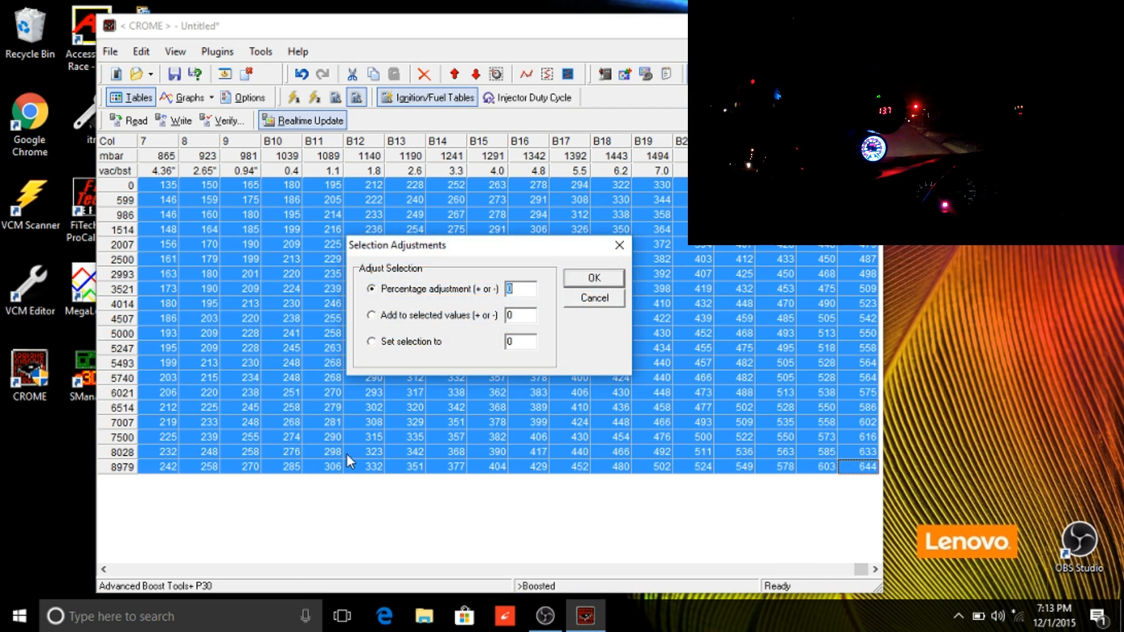
pyautogui.click(594, 278)
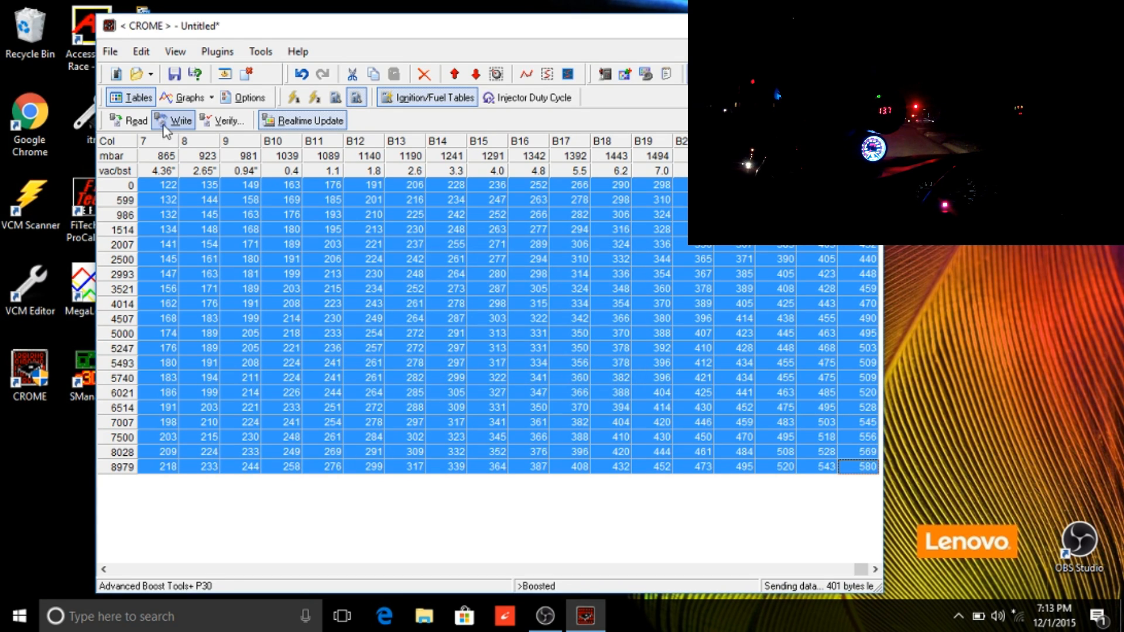
pyautogui.click(166, 123)
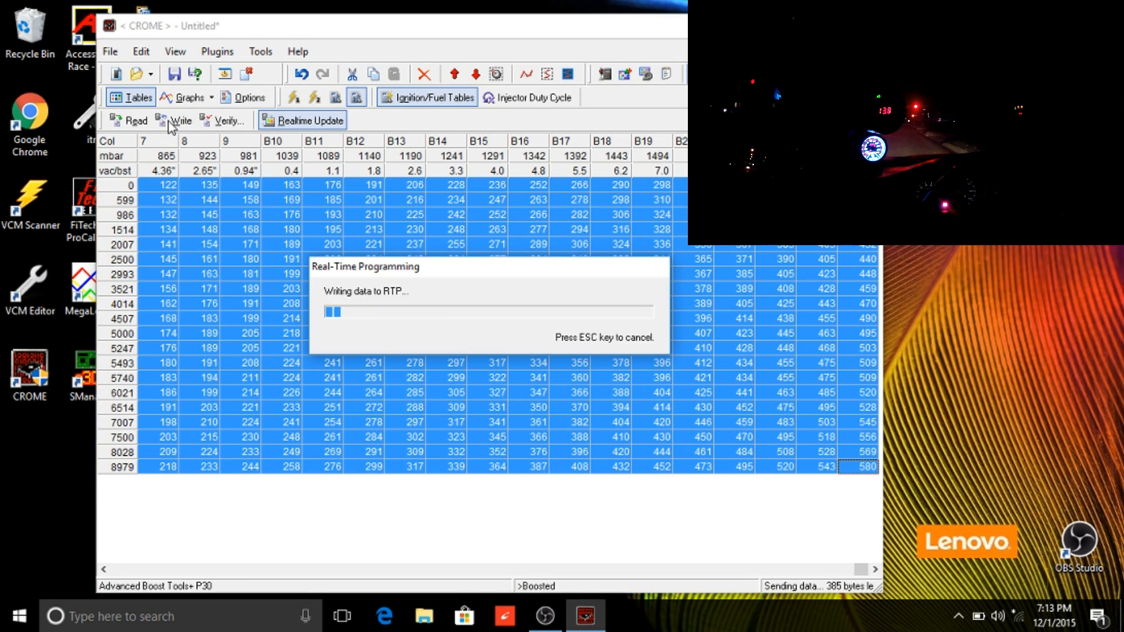
# Reduce the low-cam fuel table's boost columns from B10 onward by another 10 percent, 1250 to 7936 rpm.
pyautogui.click(336, 97)
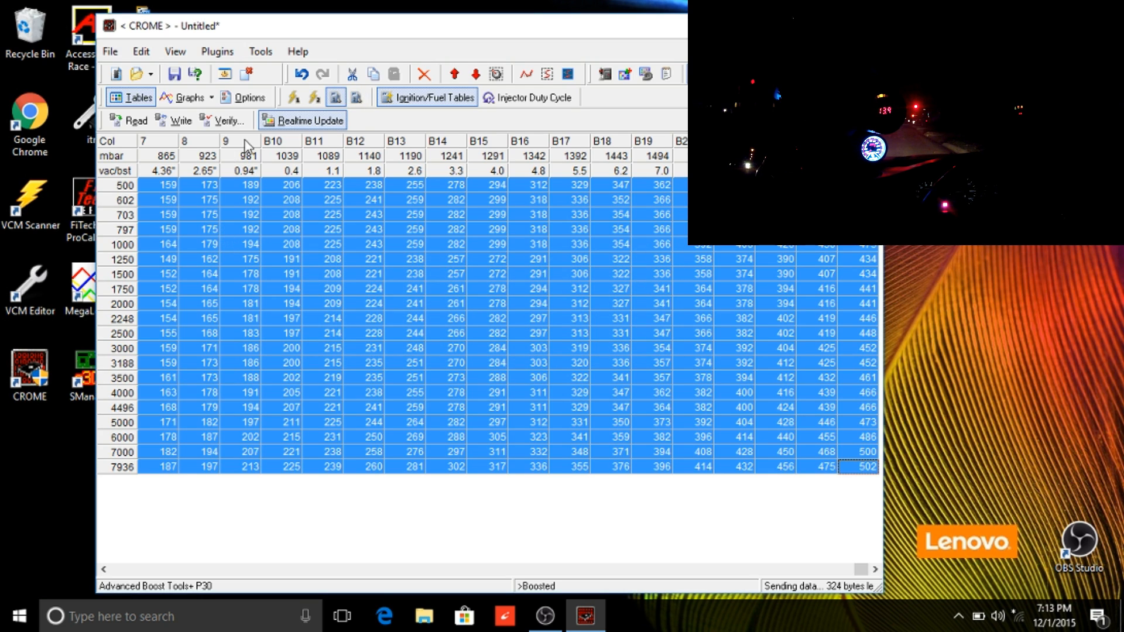
pyautogui.click(211, 230)
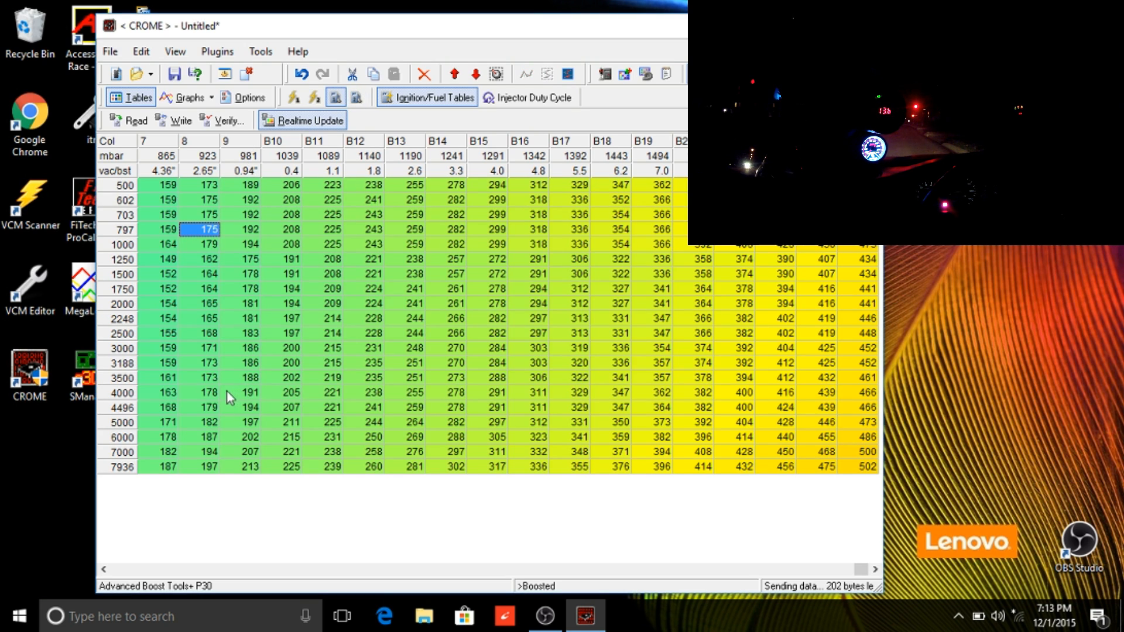
pyautogui.click(129, 568)
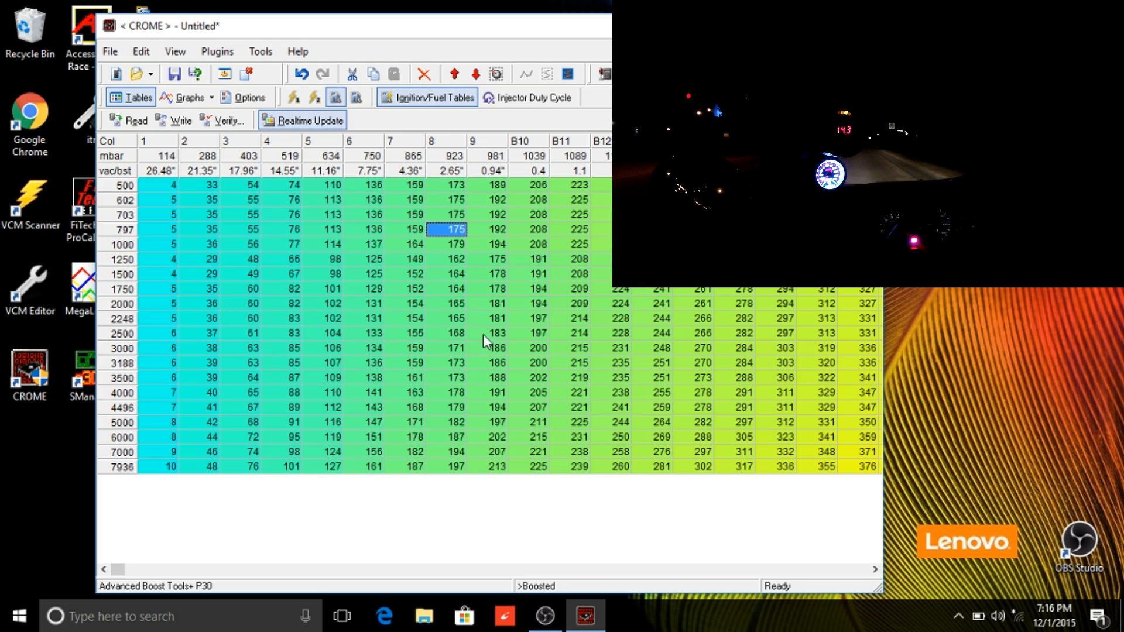
pyautogui.click(568, 328)
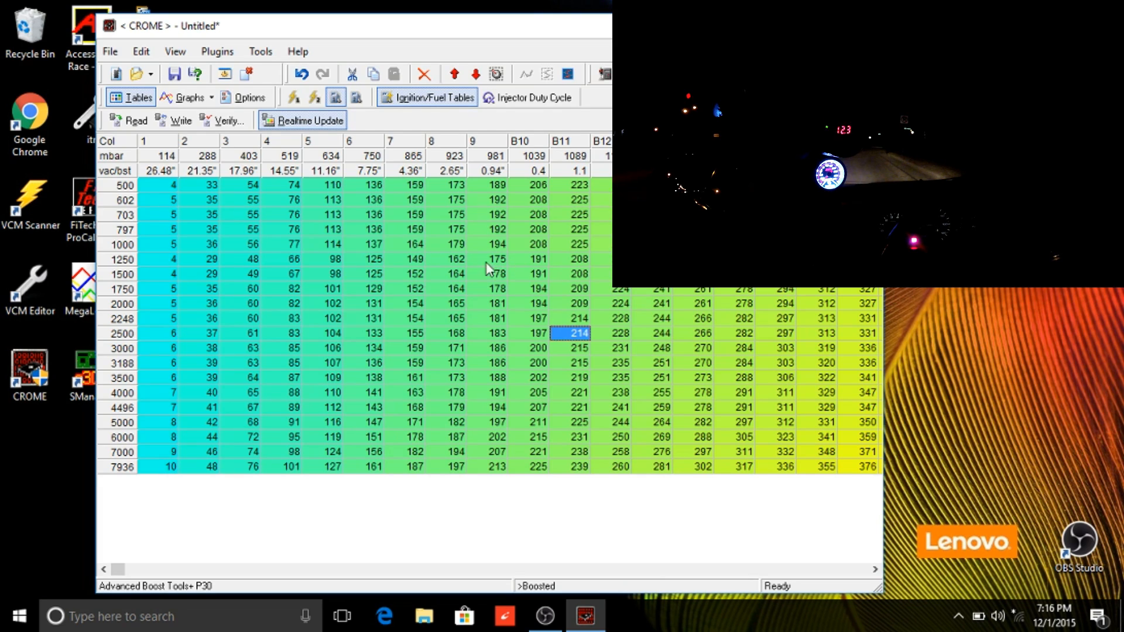
pyautogui.click(529, 265)
pyautogui.moveTo(566, 281); pyautogui.dragTo(978, 508)
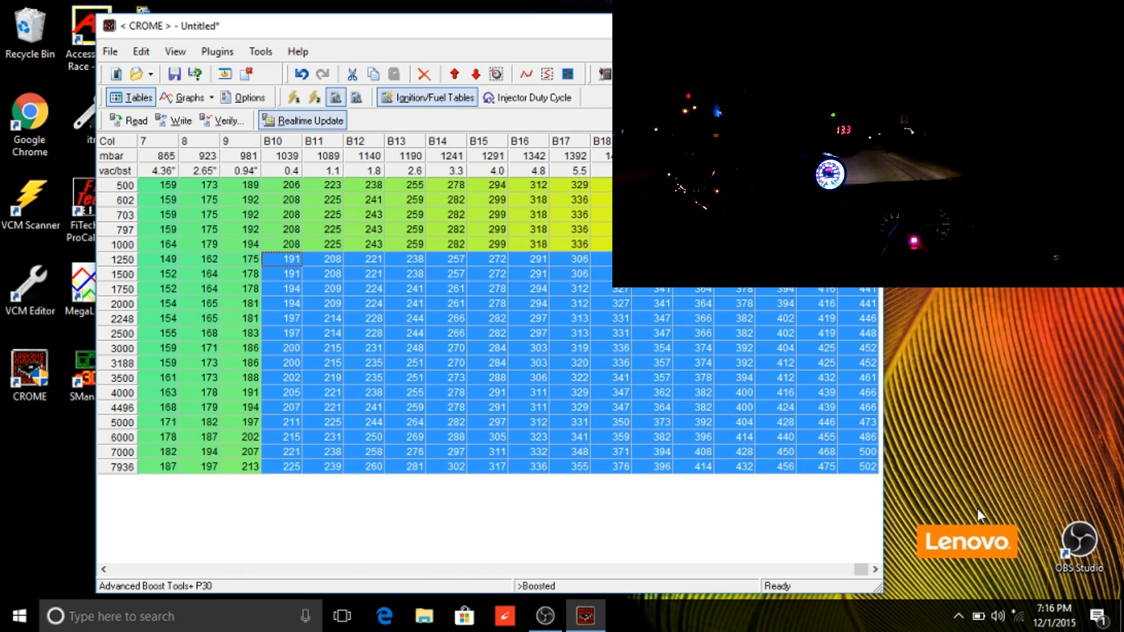
pyautogui.rightClick(833, 460)
pyautogui.click(897, 391)
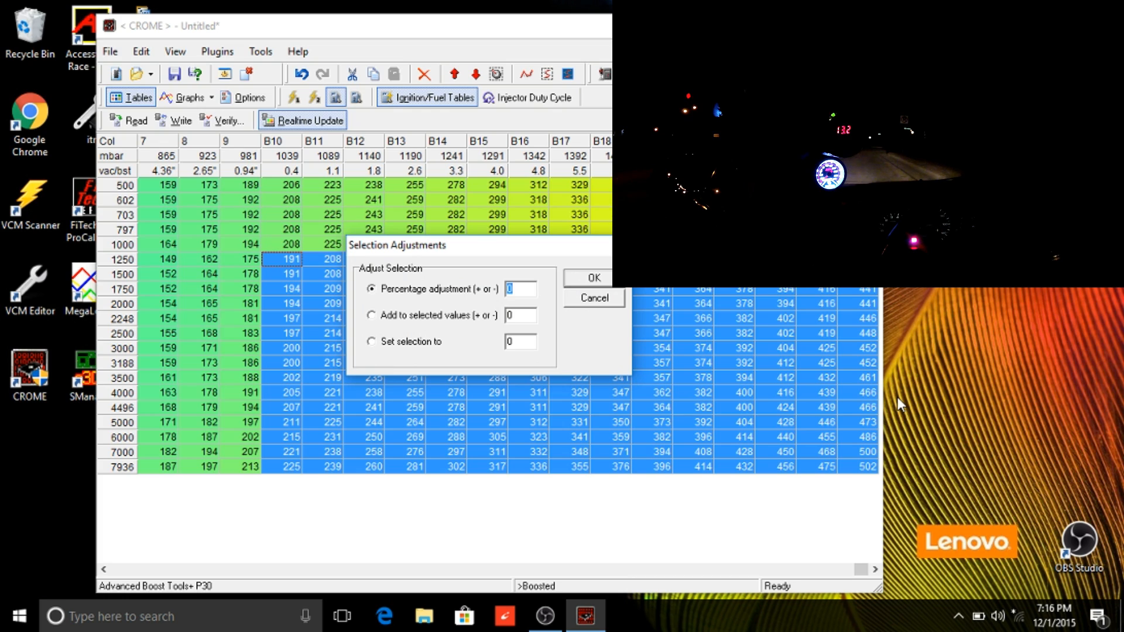
pyautogui.click(600, 278)
pyautogui.click(293, 288)
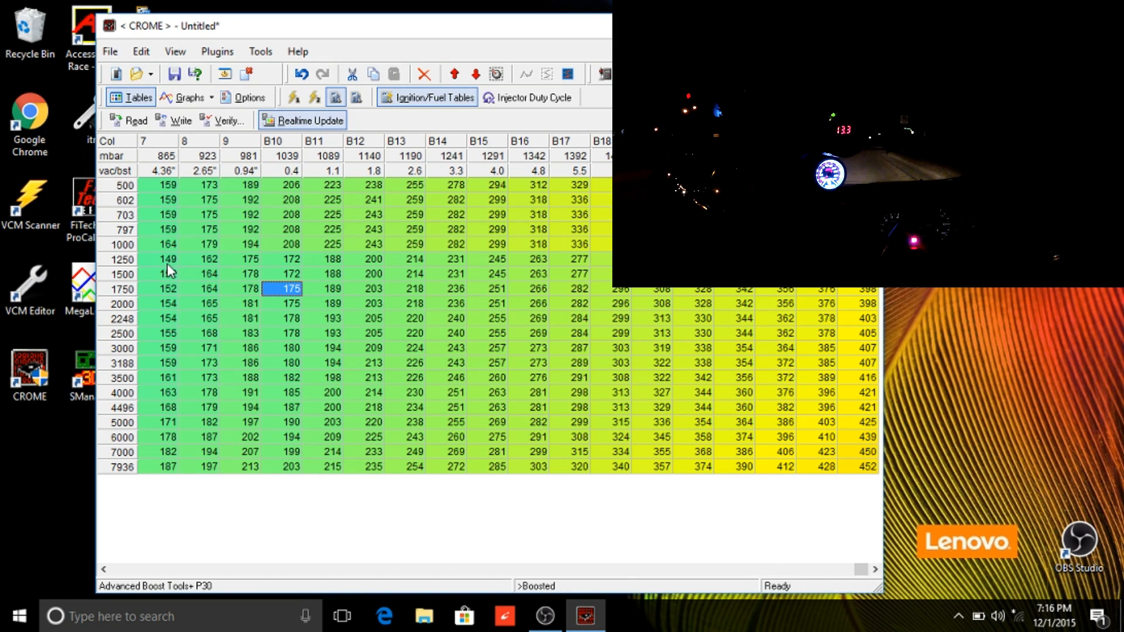
# Smooth the low-cam fuel cells twice from column 7 through the last boost column, 1250 to 7936 rpm.
pyautogui.moveTo(167, 265); pyautogui.dragTo(1035, 553)
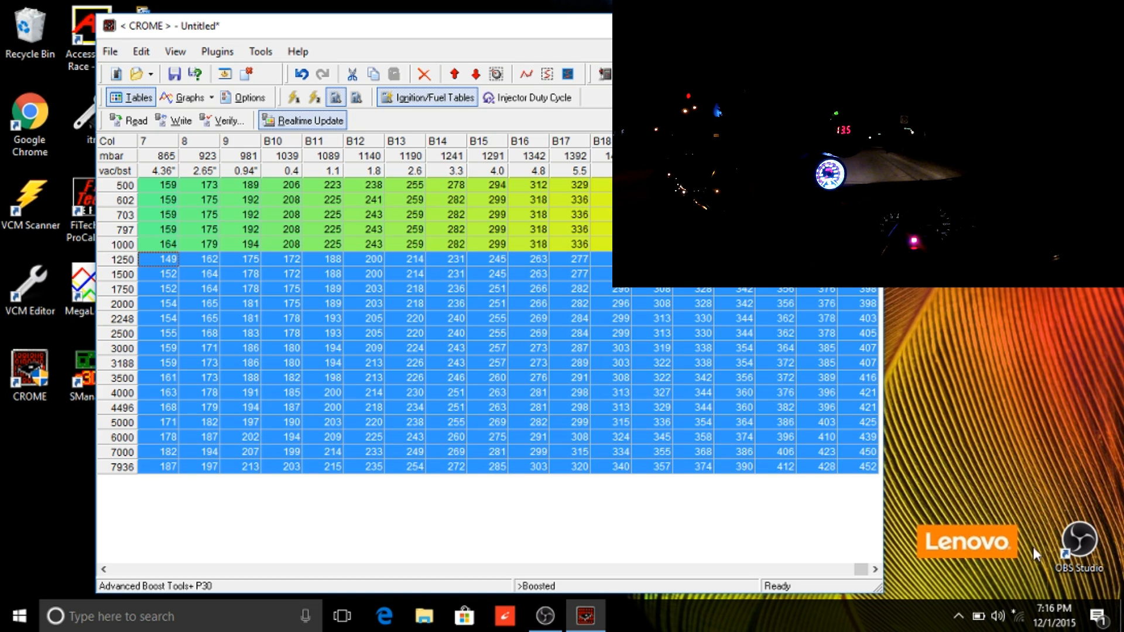
pyautogui.rightClick(540, 351)
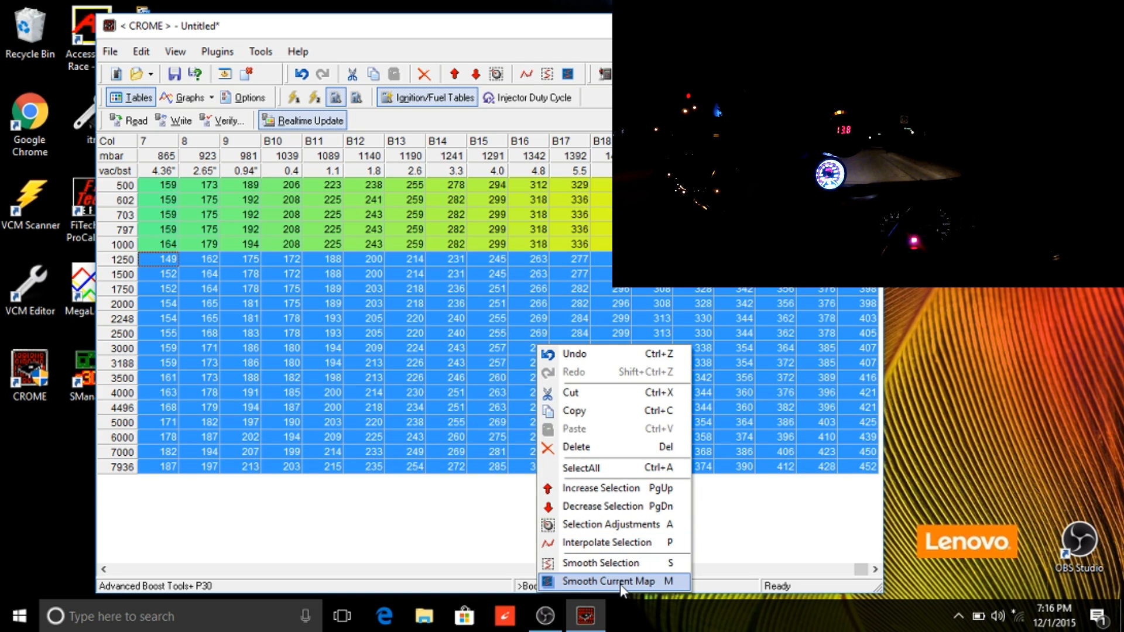
pyautogui.click(619, 564)
pyautogui.rightClick(367, 402)
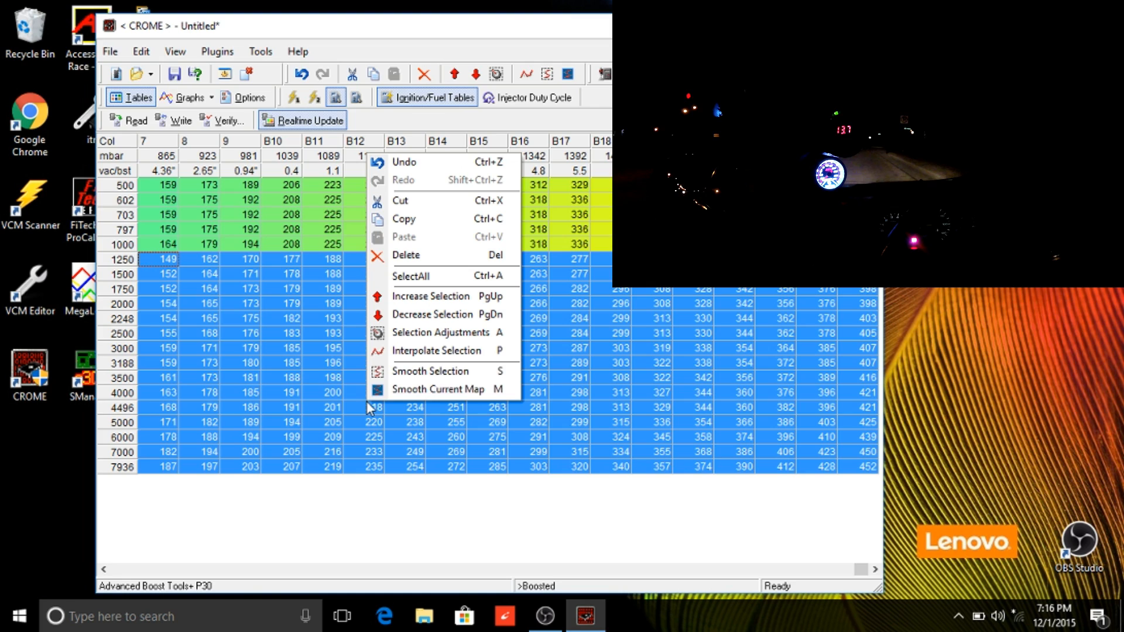
pyautogui.click(418, 373)
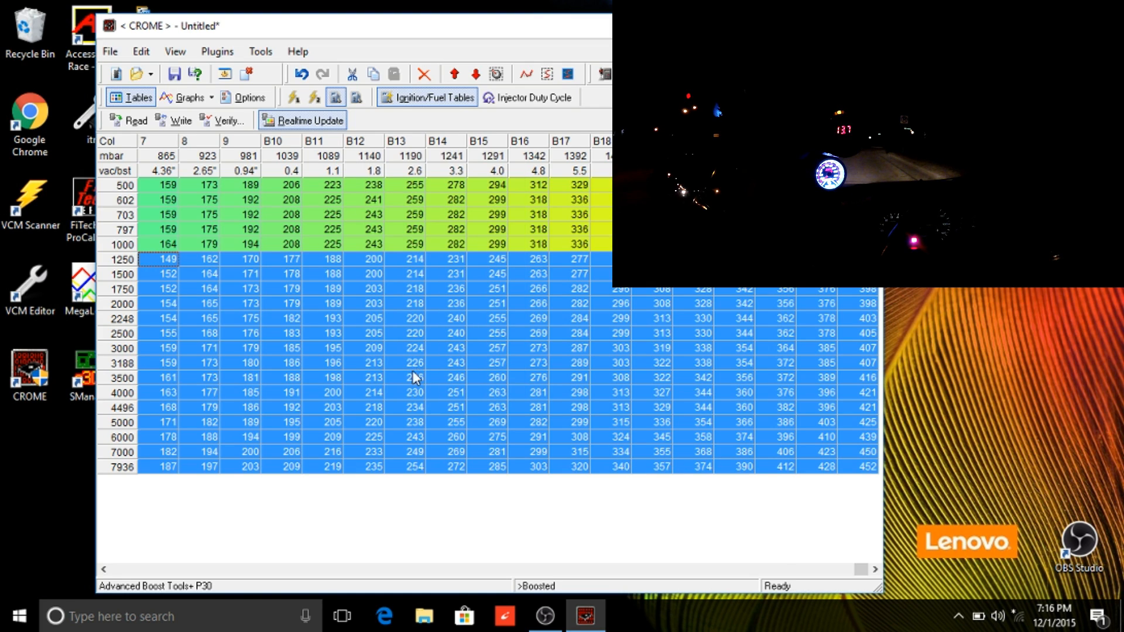
pyautogui.click(326, 407)
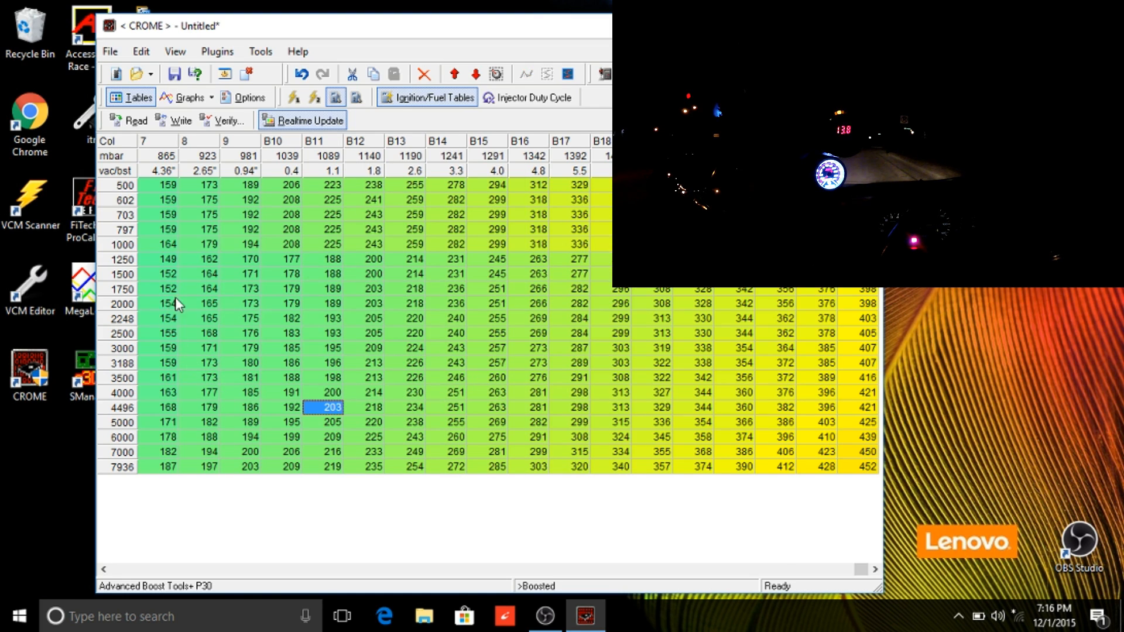
pyautogui.moveTo(172, 304); pyautogui.dragTo(518, 400)
pyautogui.click(336, 277)
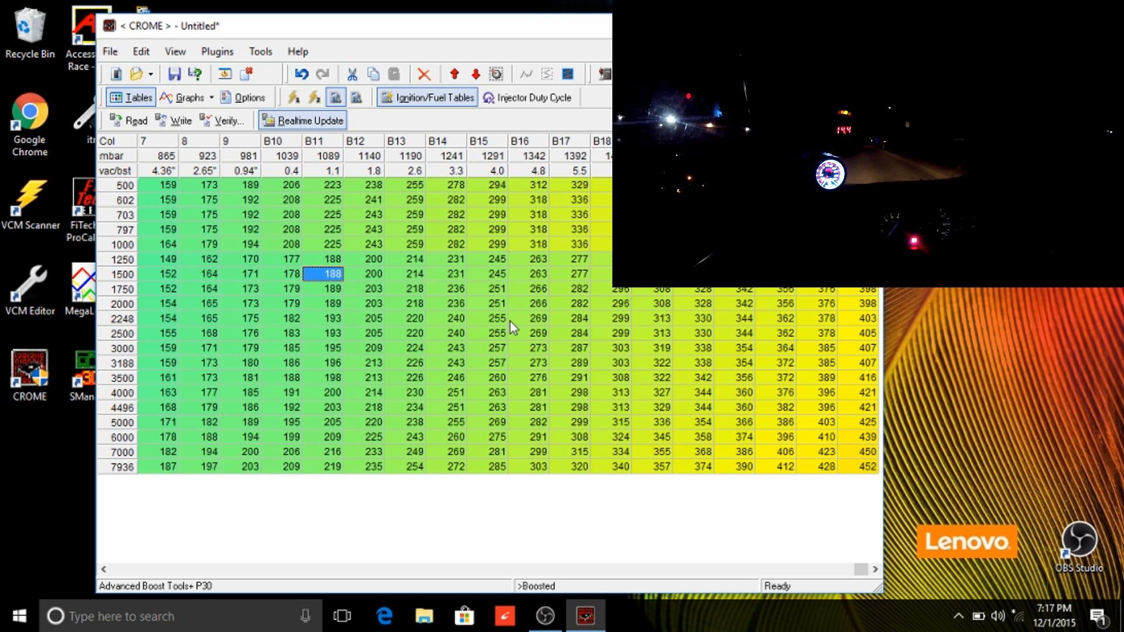
# Disable VTEC in the ROM options and write the ROM to the connected hardware.
pyautogui.click(262, 99)
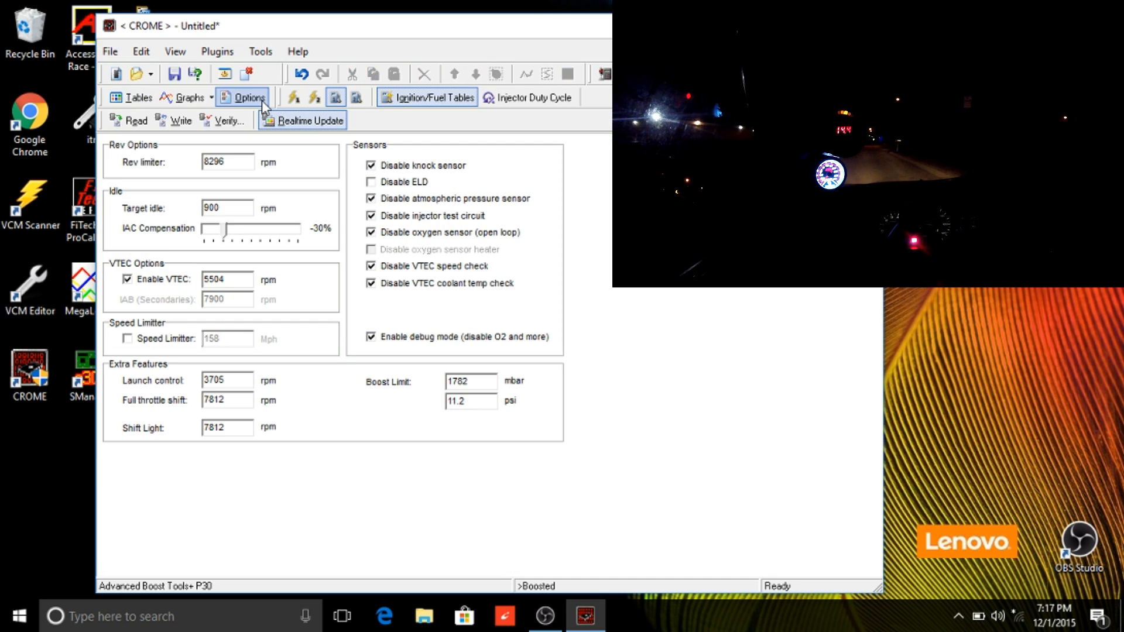
pyautogui.click(127, 279)
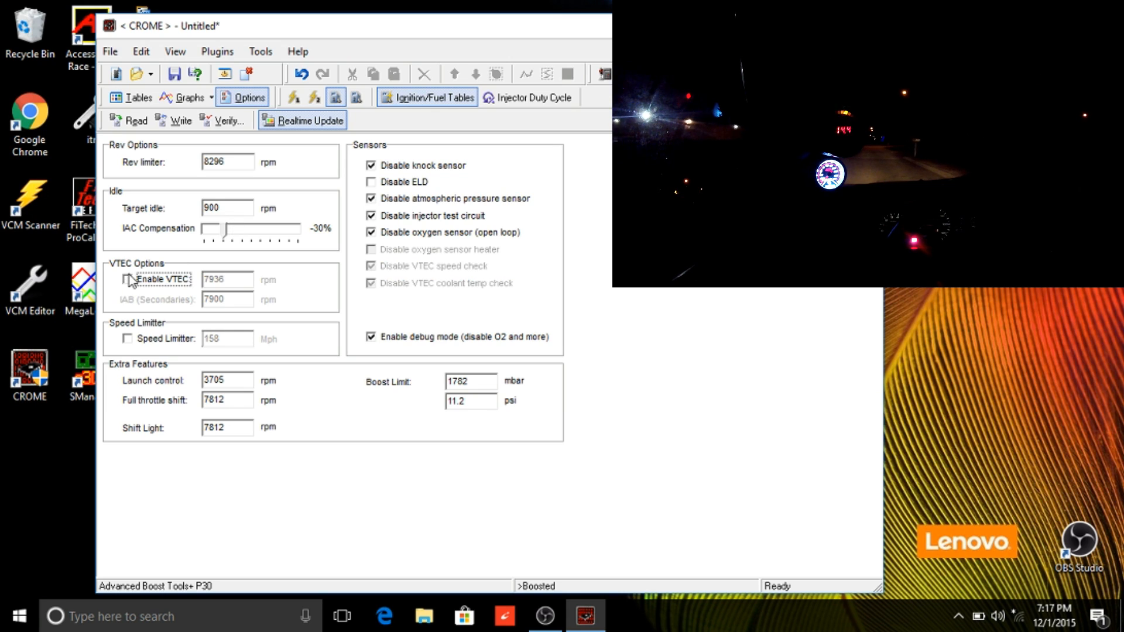
pyautogui.click(178, 122)
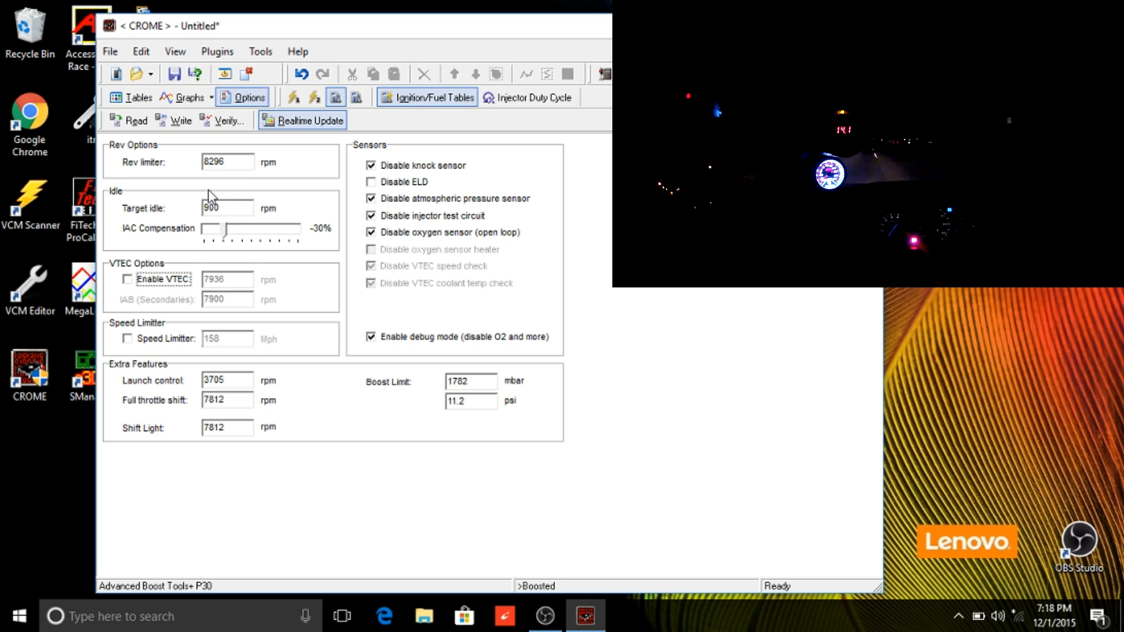
# Set the rev limiter to 7000 rpm and write the ROM to the connected hardware.
pyautogui.moveTo(233, 161); pyautogui.dragTo(173, 168)
pyautogui.write('7000')
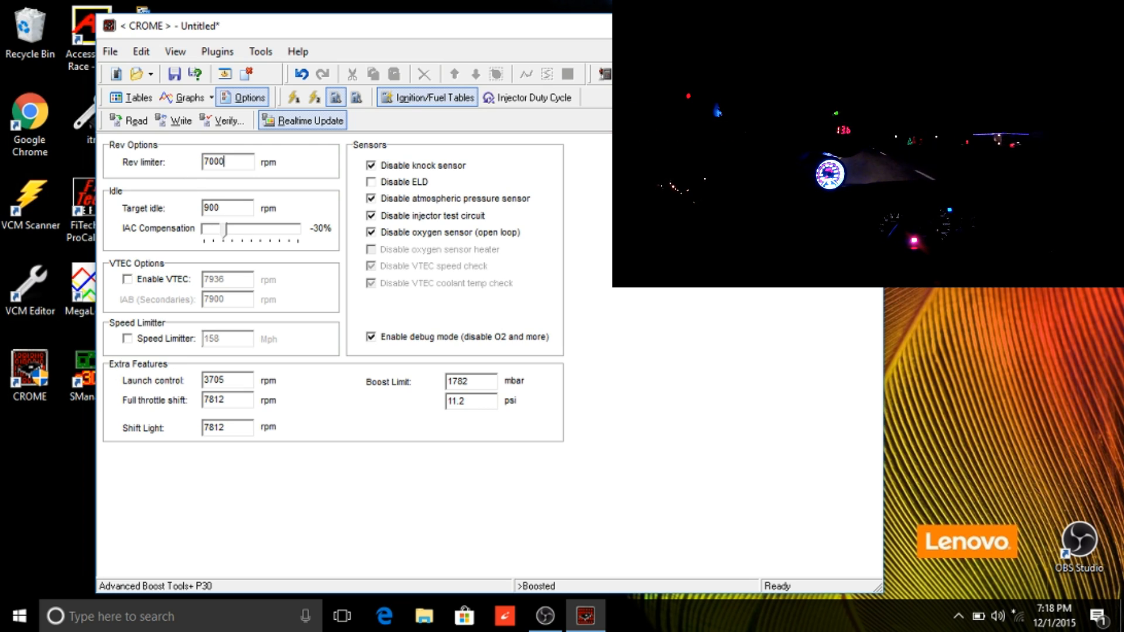
pyautogui.click(228, 207)
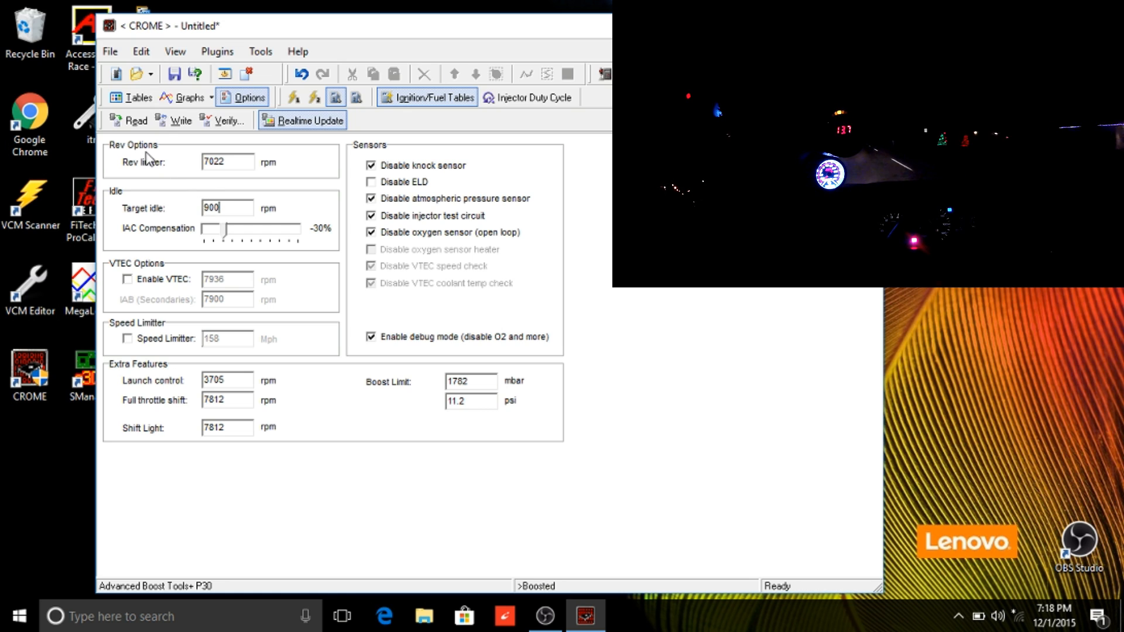
pyautogui.click(179, 121)
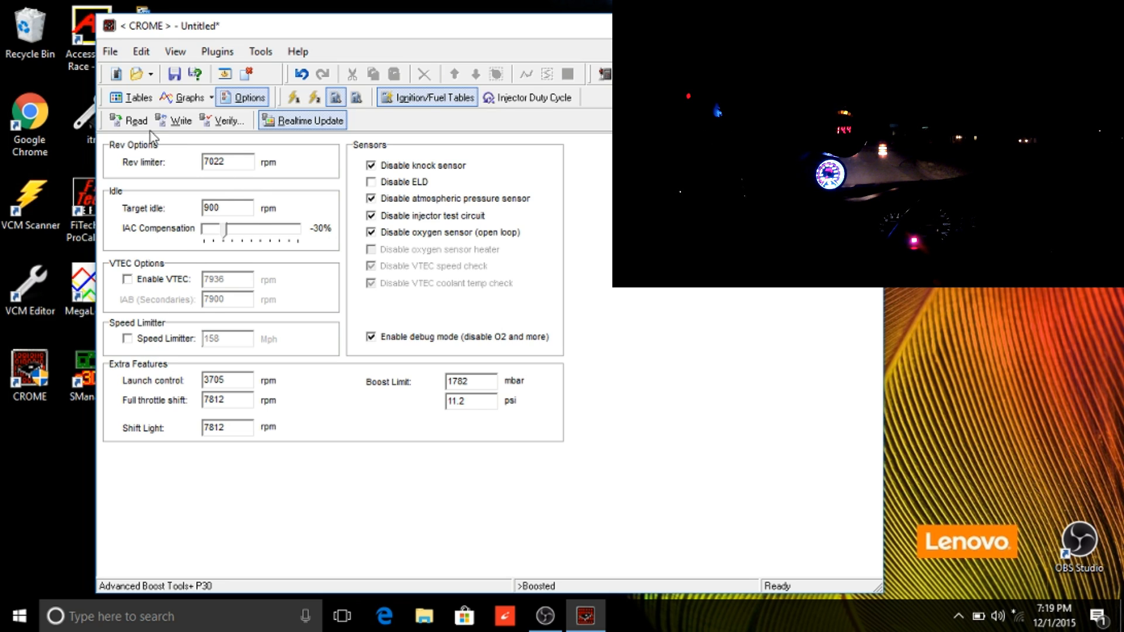
# Reduce the low-cam fuel table by 7 percent from column B17 through the last boost column, 1250 to 7936 rpm.
pyautogui.click(125, 98)
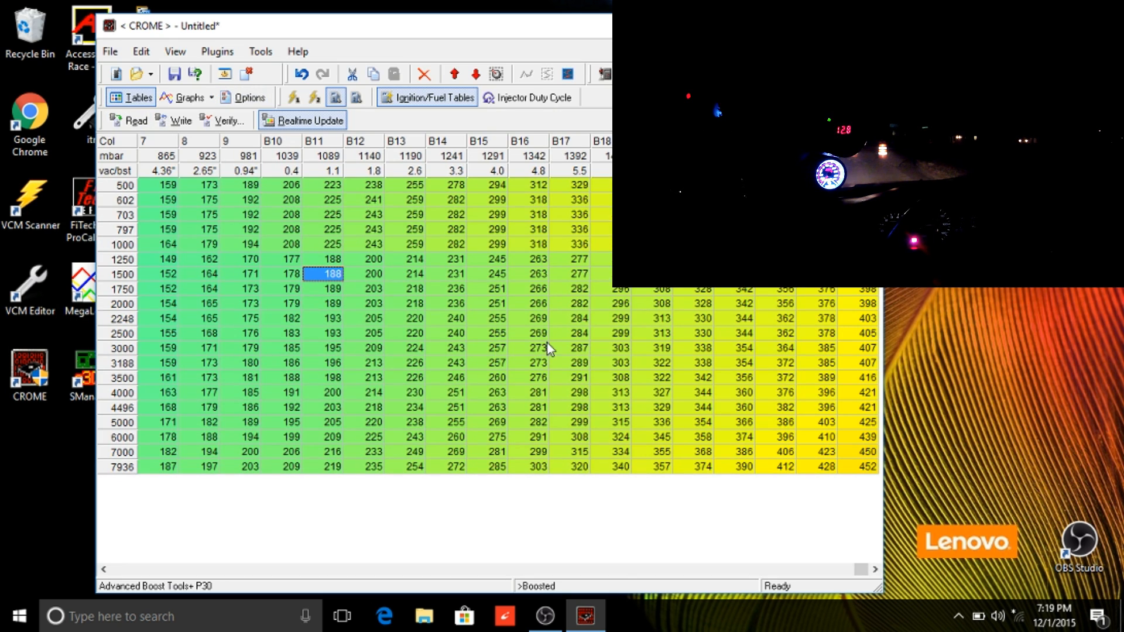
pyautogui.click(588, 274)
pyautogui.moveTo(579, 259); pyautogui.dragTo(852, 476)
pyautogui.rightClick(732, 395)
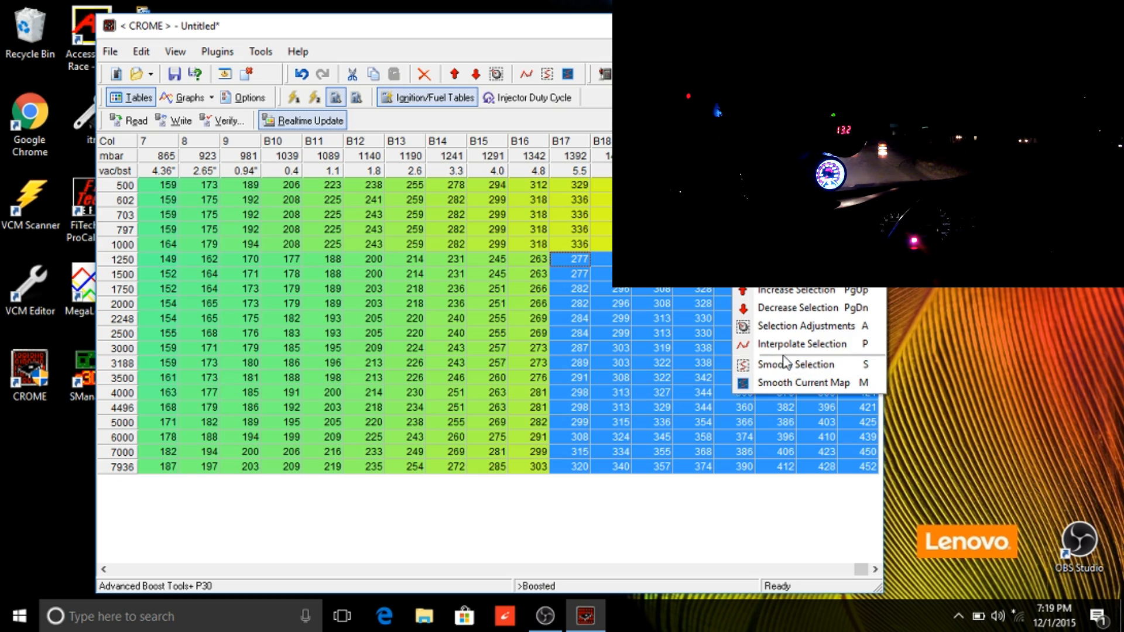
pyautogui.click(817, 329)
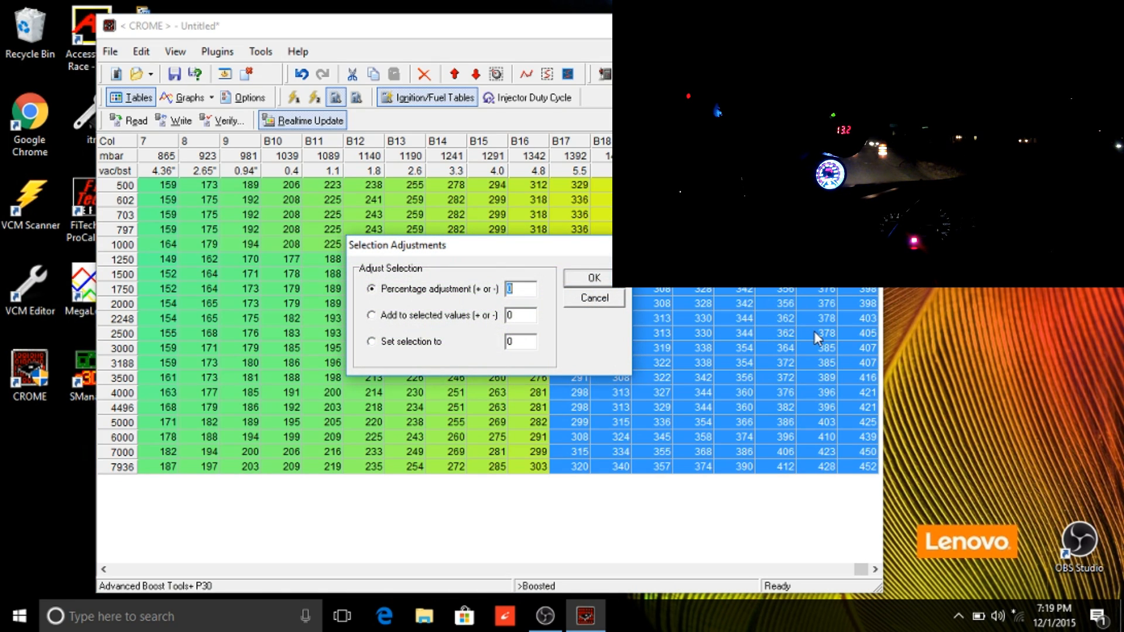
pyautogui.write('-7')
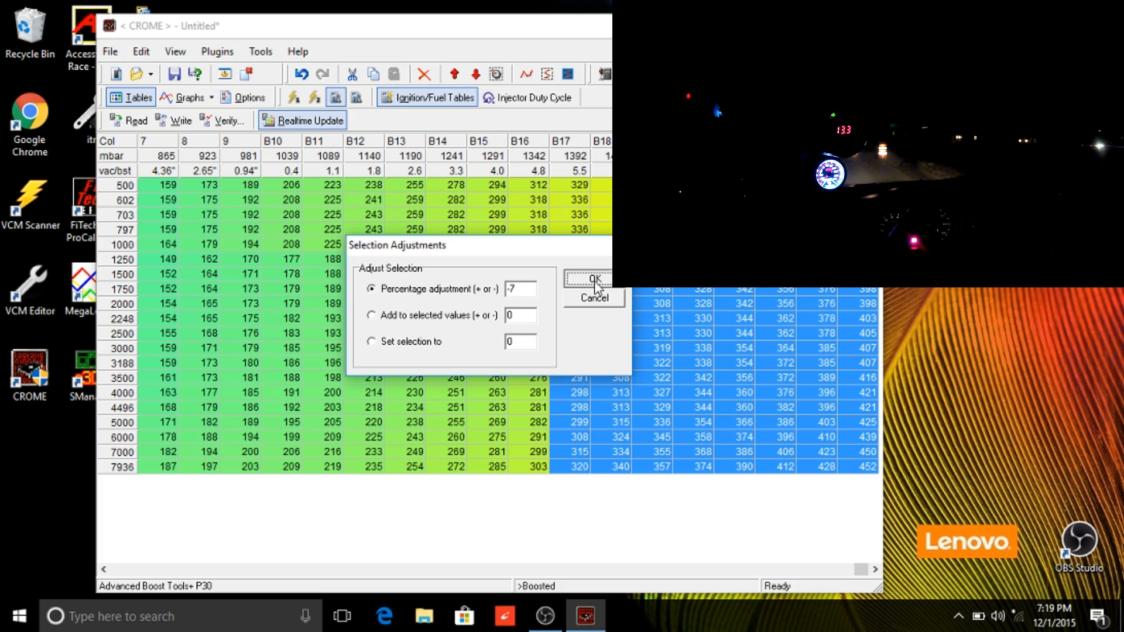
pyautogui.click(598, 279)
pyautogui.click(485, 364)
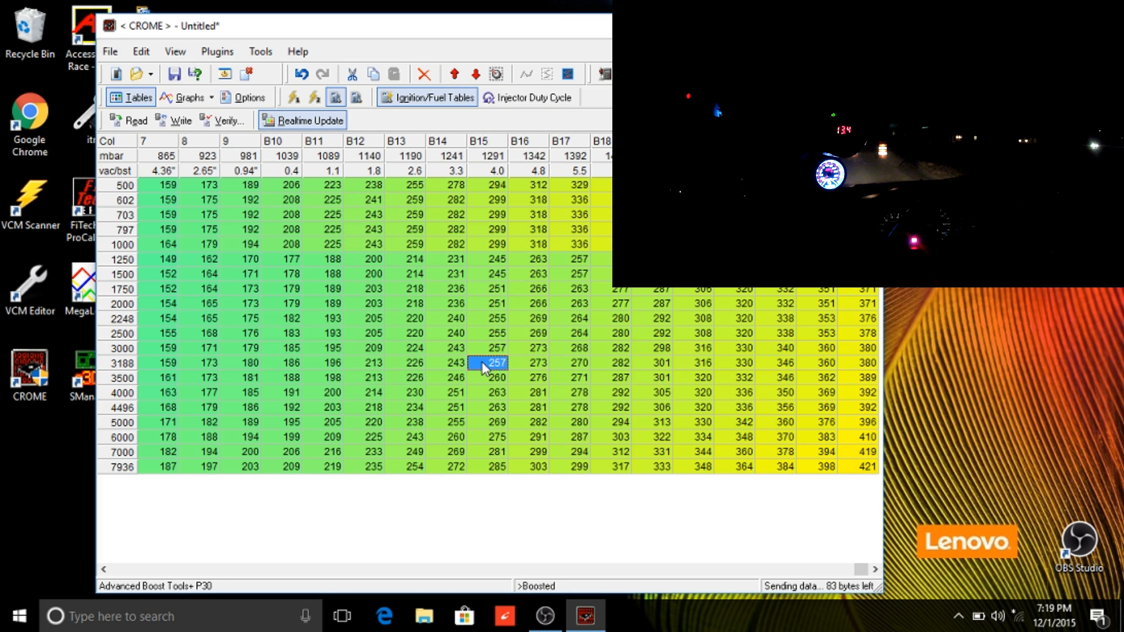
# Smooth the low-cam fuel cells from column B13 through the last boost column, 1250 to 7936 rpm.
pyautogui.moveTo(407, 259); pyautogui.dragTo(869, 481)
pyautogui.rightClick(722, 398)
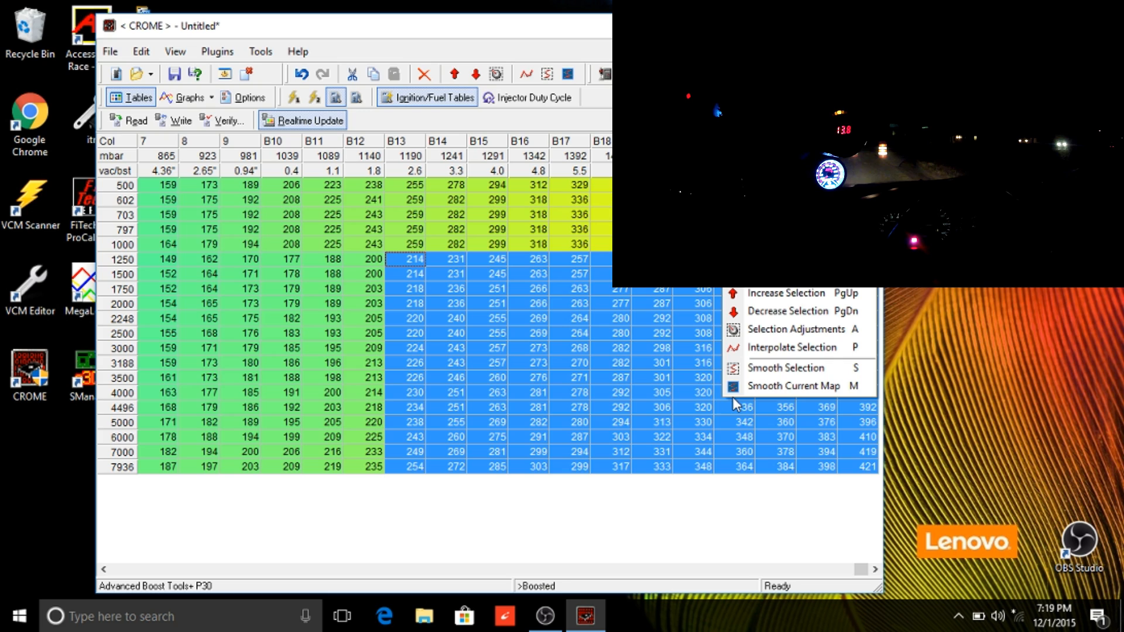
pyautogui.click(787, 369)
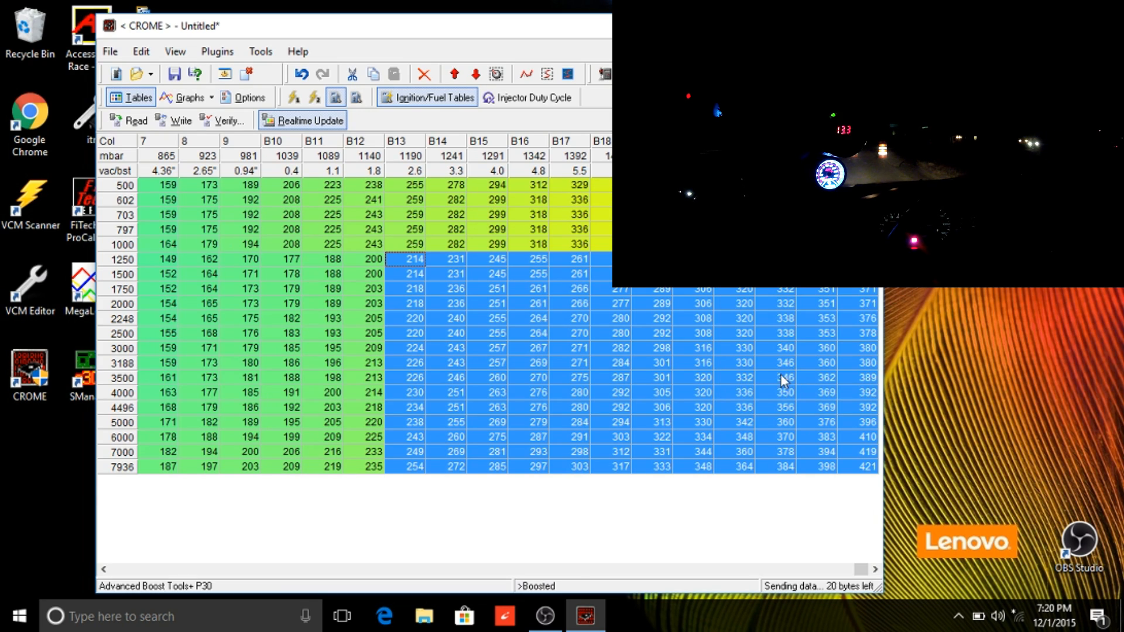
pyautogui.click(621, 365)
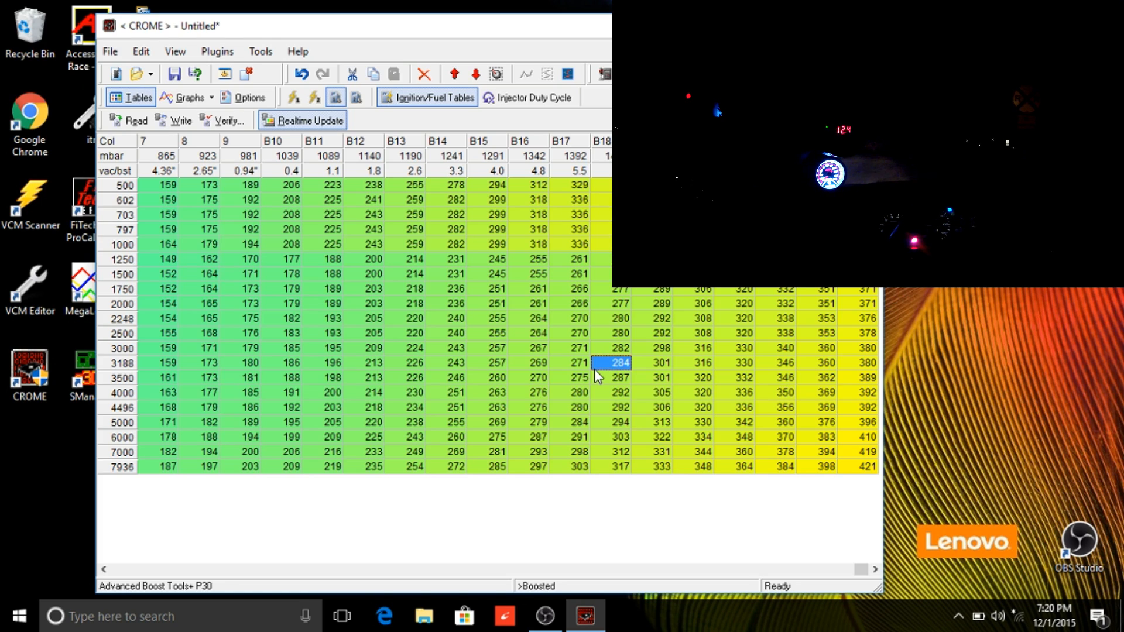
pyautogui.click(581, 333)
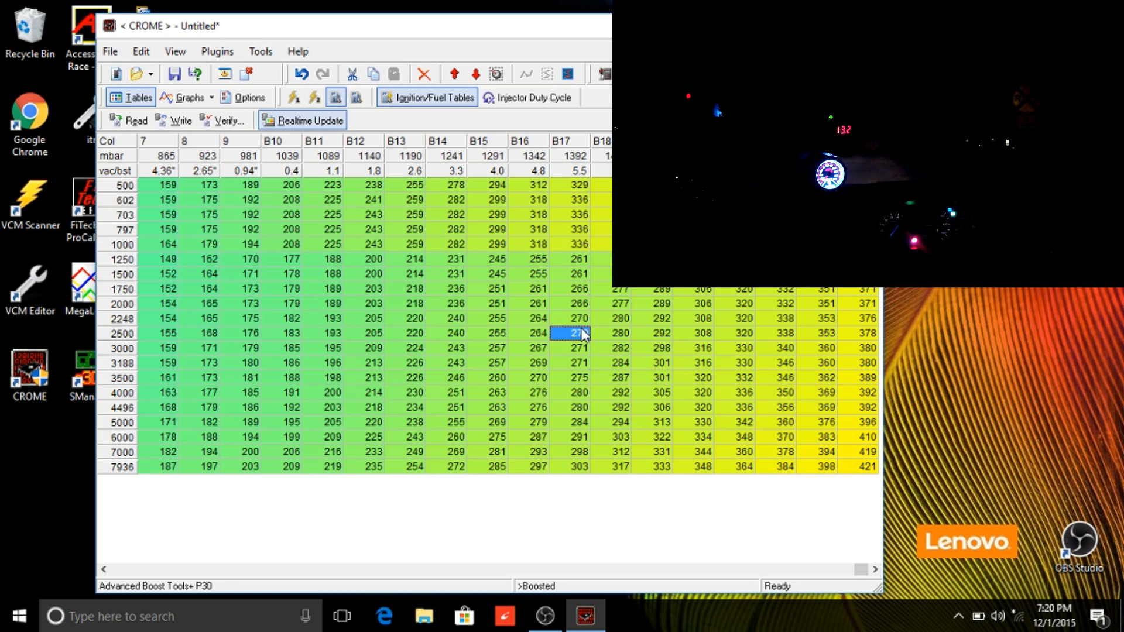
pyautogui.moveTo(250, 185); pyautogui.dragTo(627, 244)
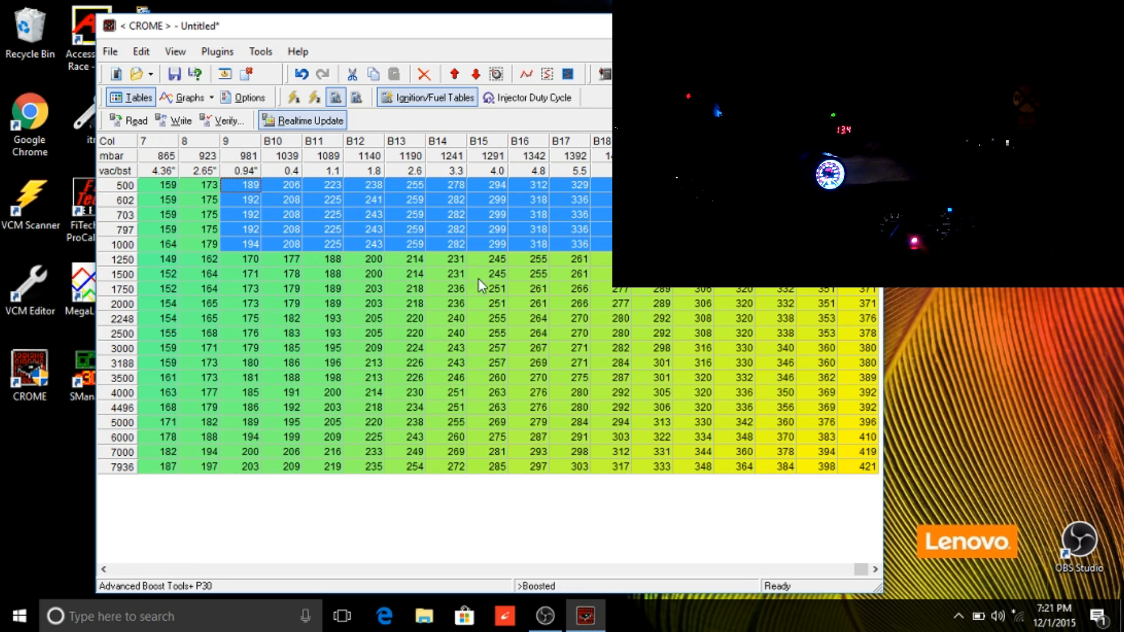
pyautogui.click(463, 364)
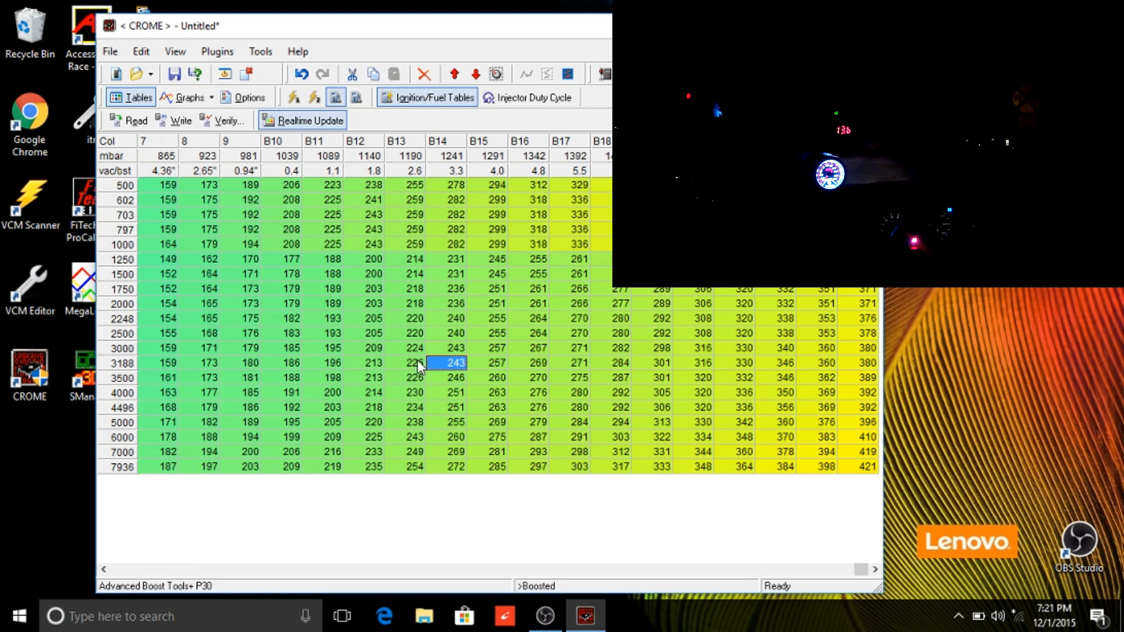
pyautogui.moveTo(352, 200); pyautogui.dragTo(621, 232)
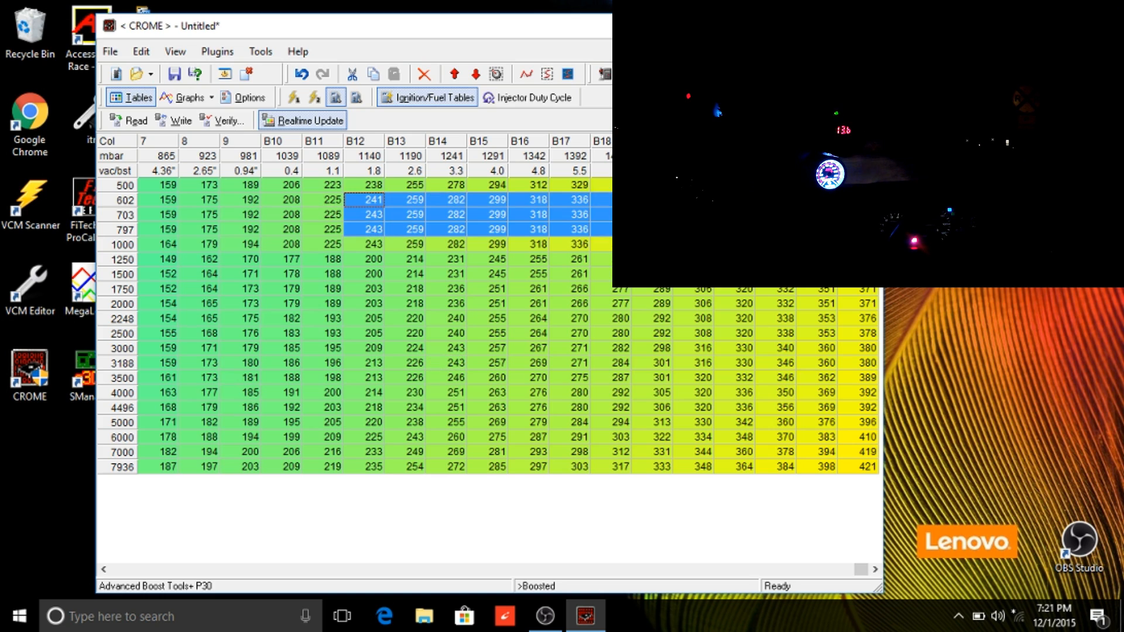
pyautogui.click(529, 318)
pyautogui.moveTo(343, 262); pyautogui.dragTo(828, 454)
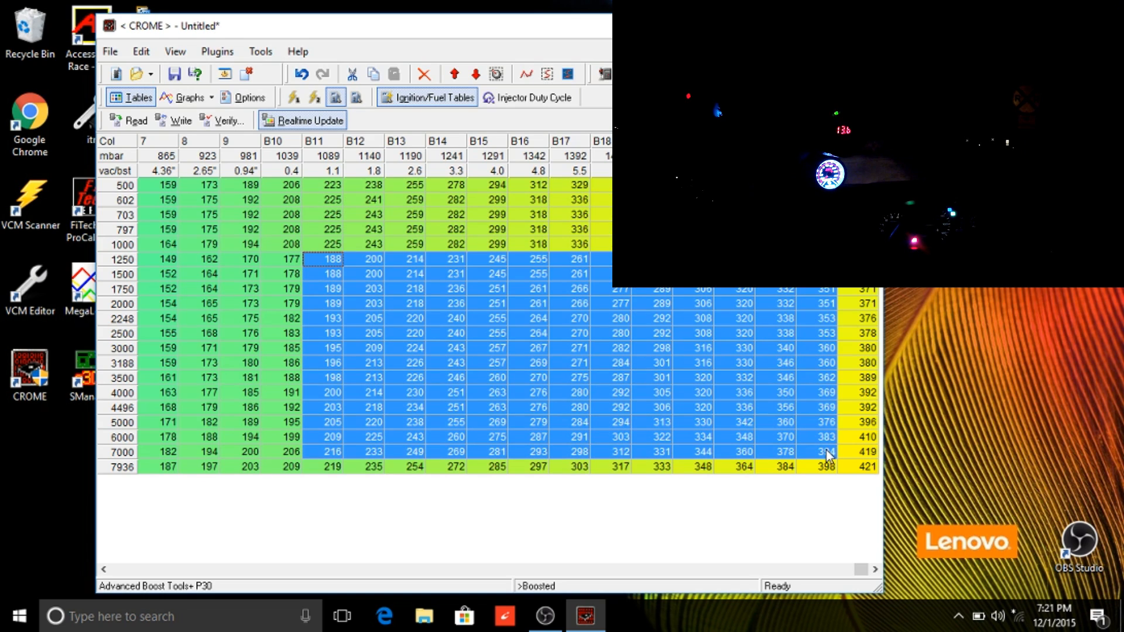
pyautogui.click(563, 349)
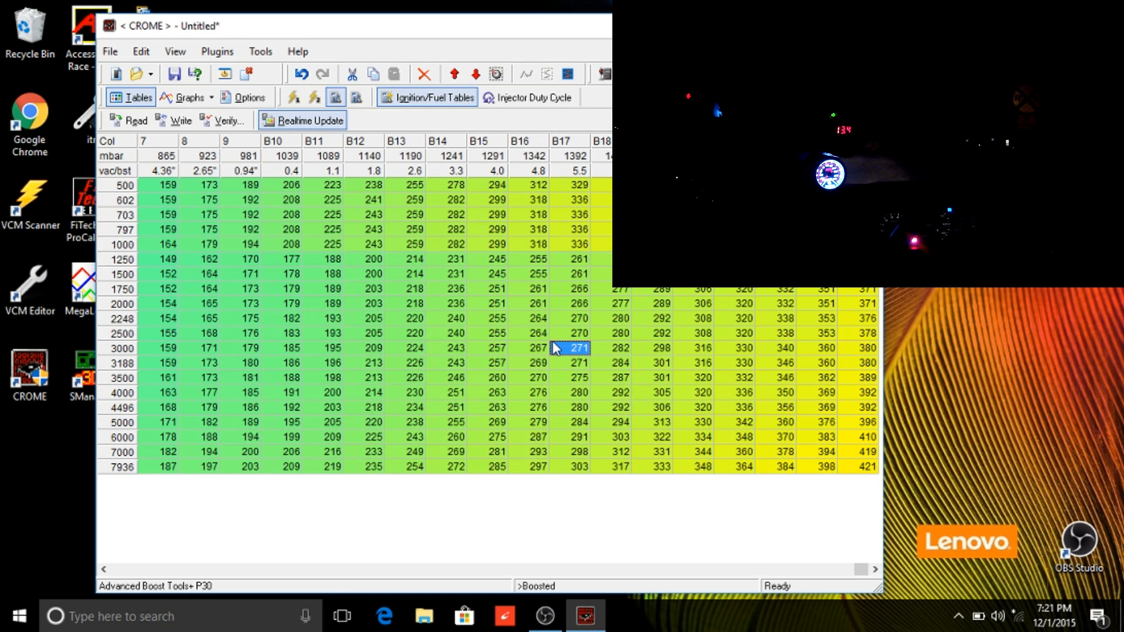
# Reduce the entire high-cam fuel table by another 10 percent.
pyautogui.click(355, 98)
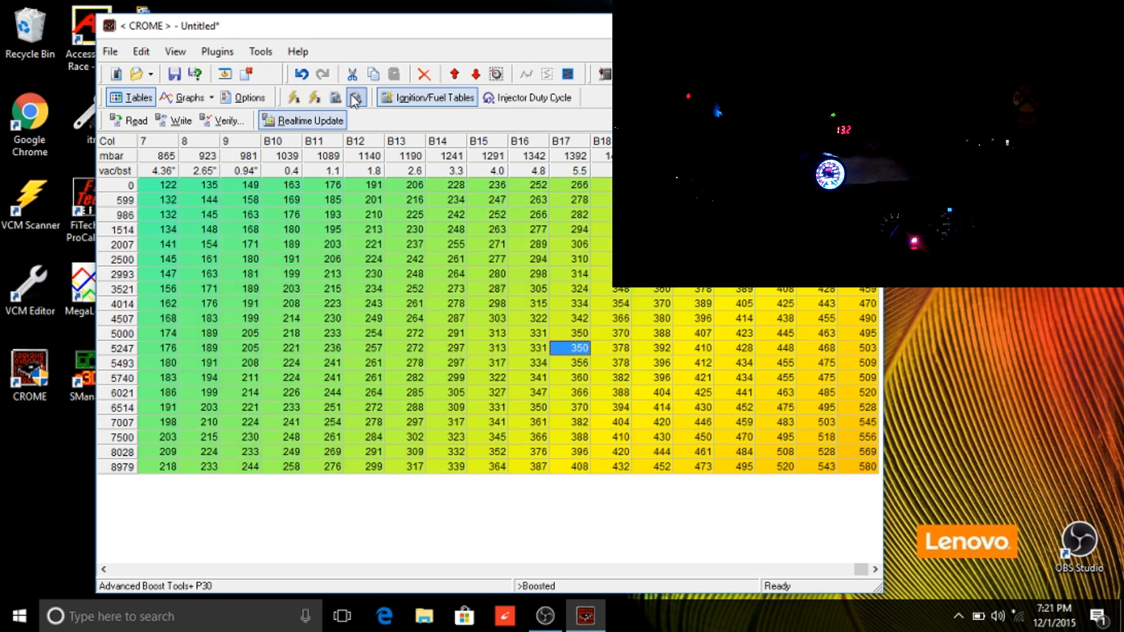
pyautogui.click(105, 145)
pyautogui.rightClick(317, 296)
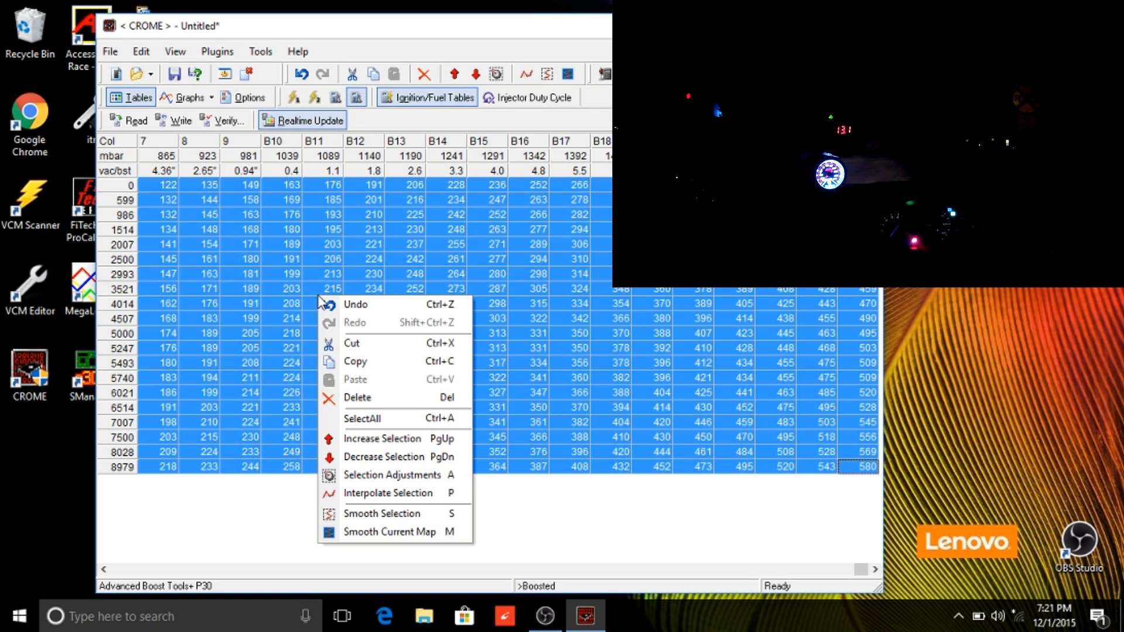
pyautogui.click(368, 479)
pyautogui.write('-')
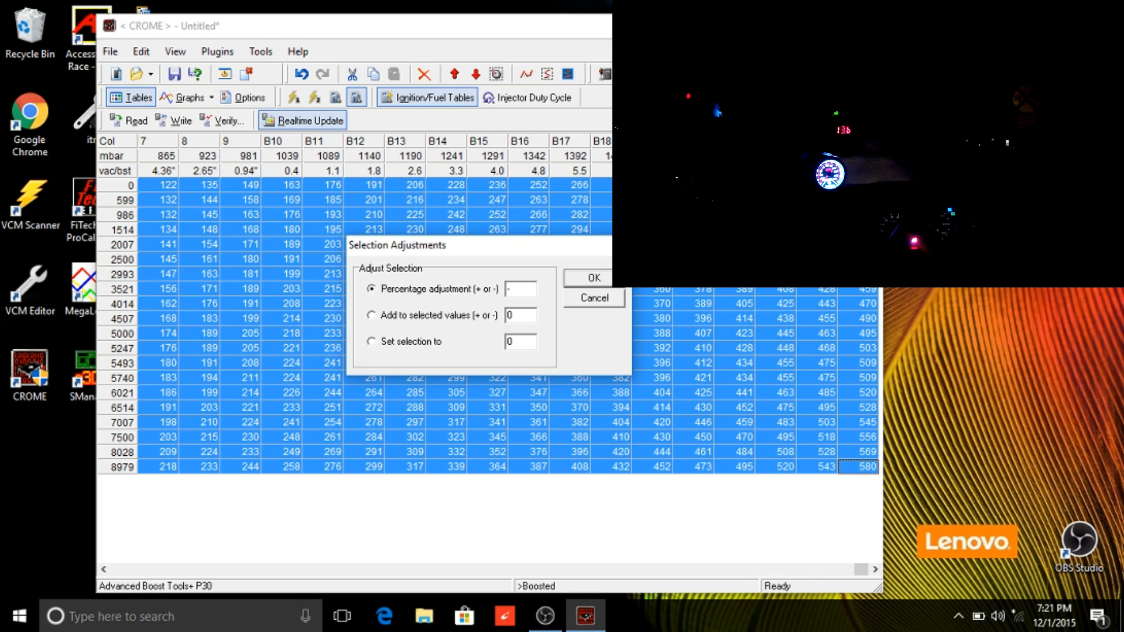
pyautogui.write('10')
pyautogui.click(592, 279)
pyautogui.click(391, 349)
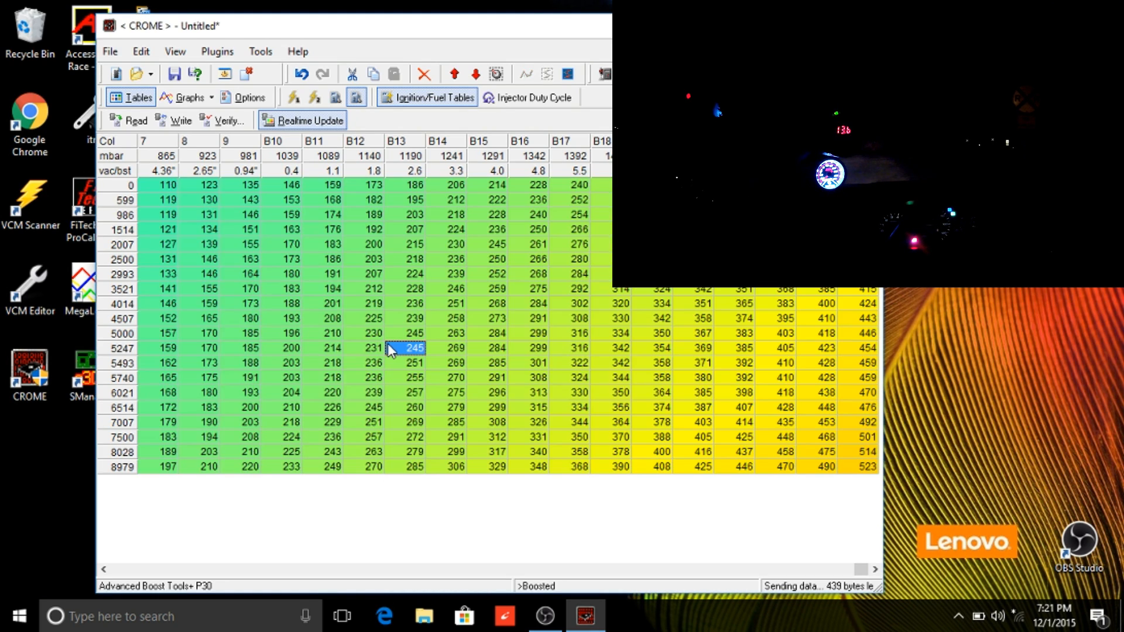
# Enable VTEC in the ROM options with an engagement point of 5200 rpm.
pyautogui.click(246, 99)
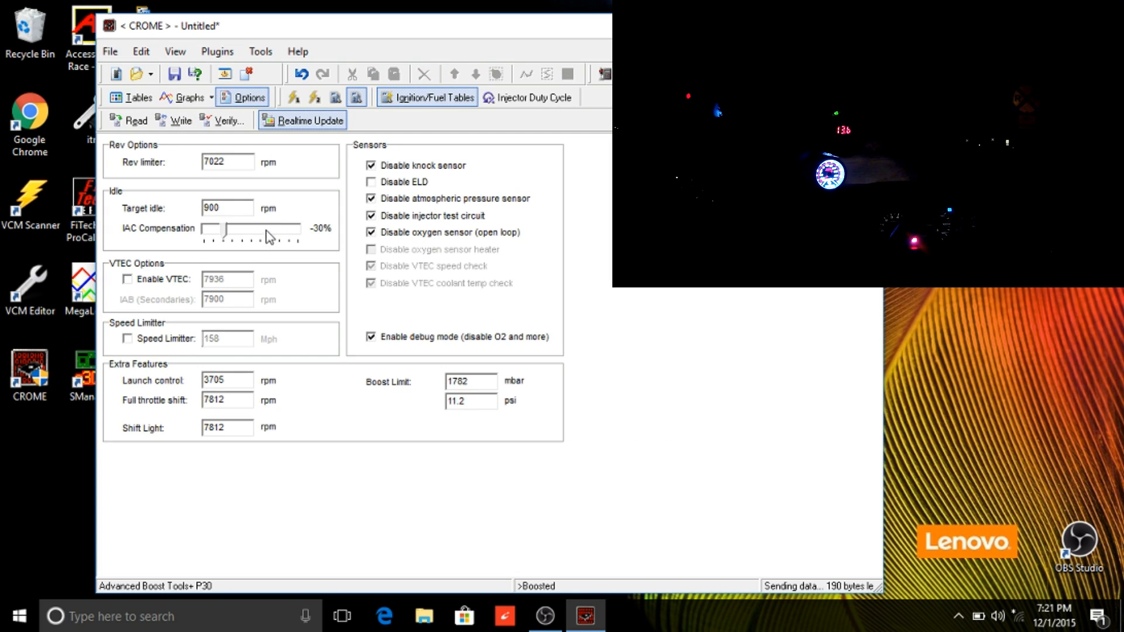
pyautogui.click(129, 280)
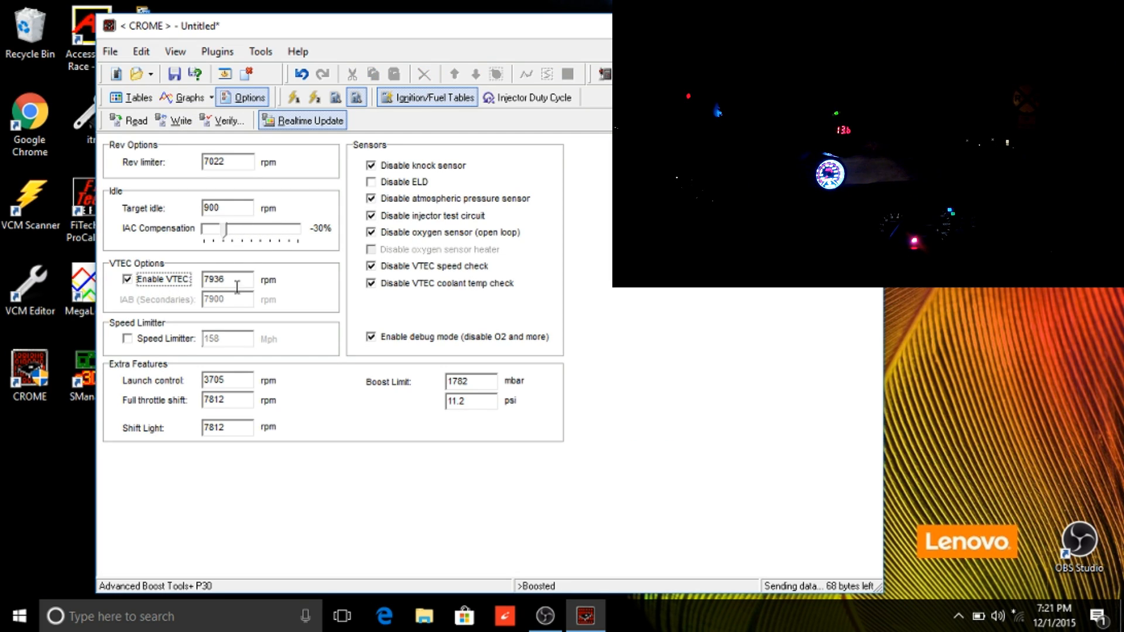
pyautogui.doubleClick(254, 280)
pyautogui.write('5')
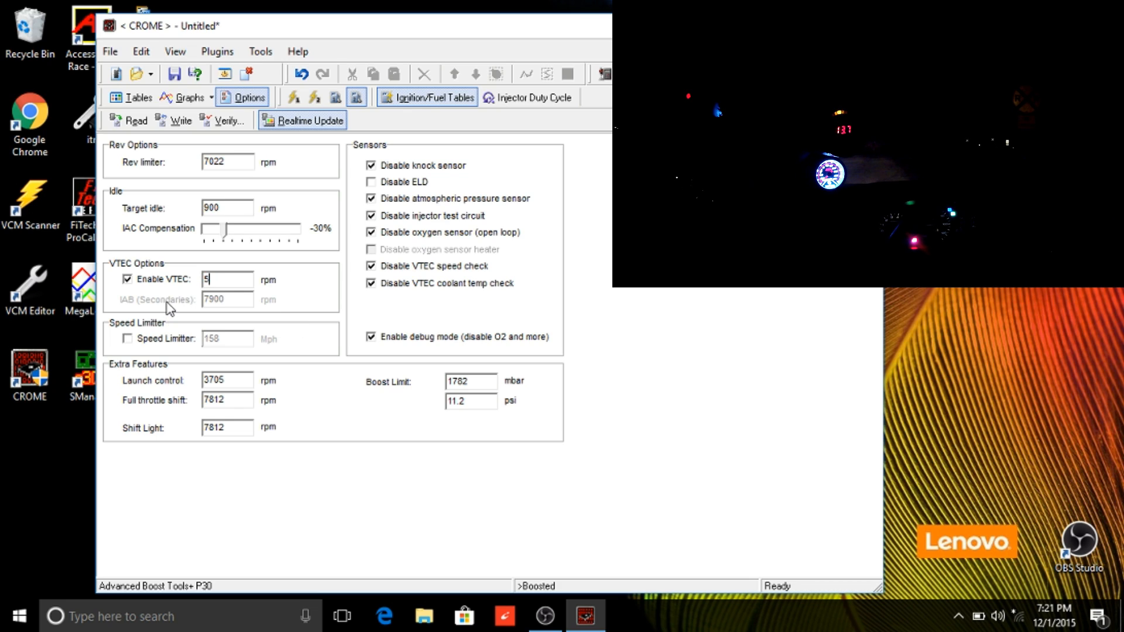
pyautogui.write('200')
pyautogui.click(243, 211)
# Set the rev limiter to 8223 rpm and write the ROM to the connected hardware.
pyautogui.doubleClick(235, 168)
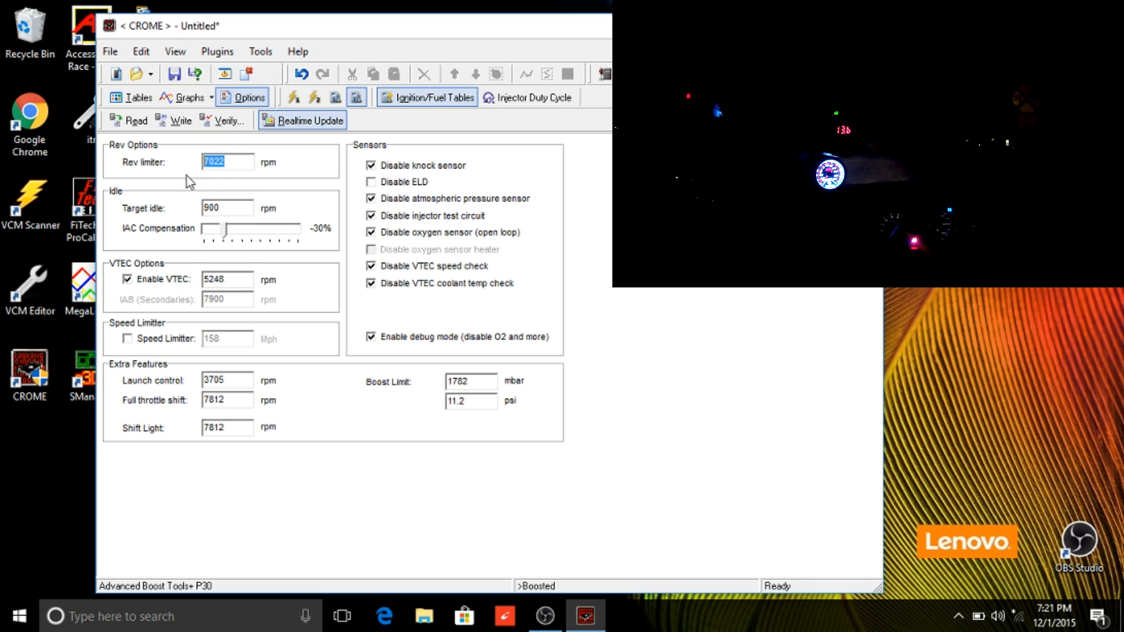
pyautogui.write('8223')
pyautogui.click(179, 122)
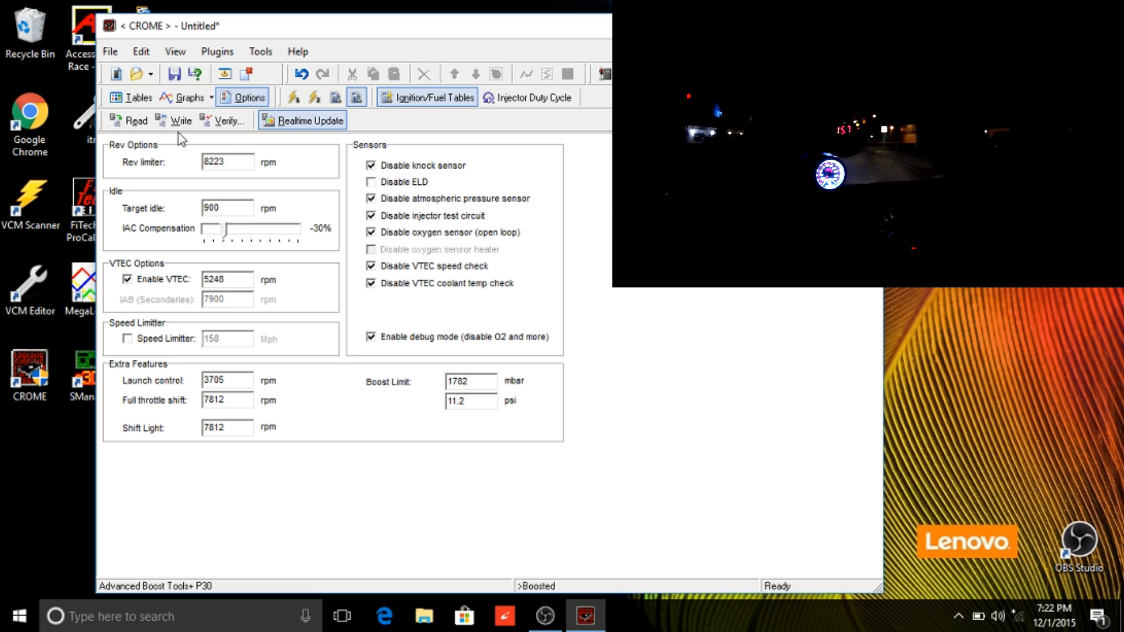
# Reduce the entire high-cam fuel table by 5 percent and write the ROM to the connected hardware.
pyautogui.click(142, 103)
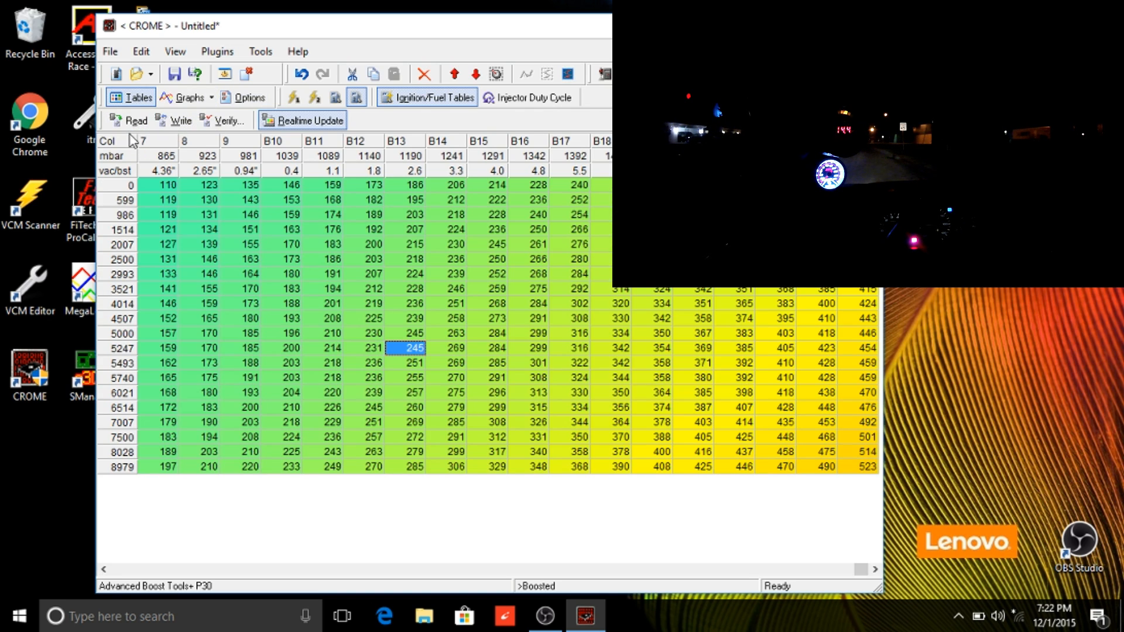
pyautogui.click(114, 145)
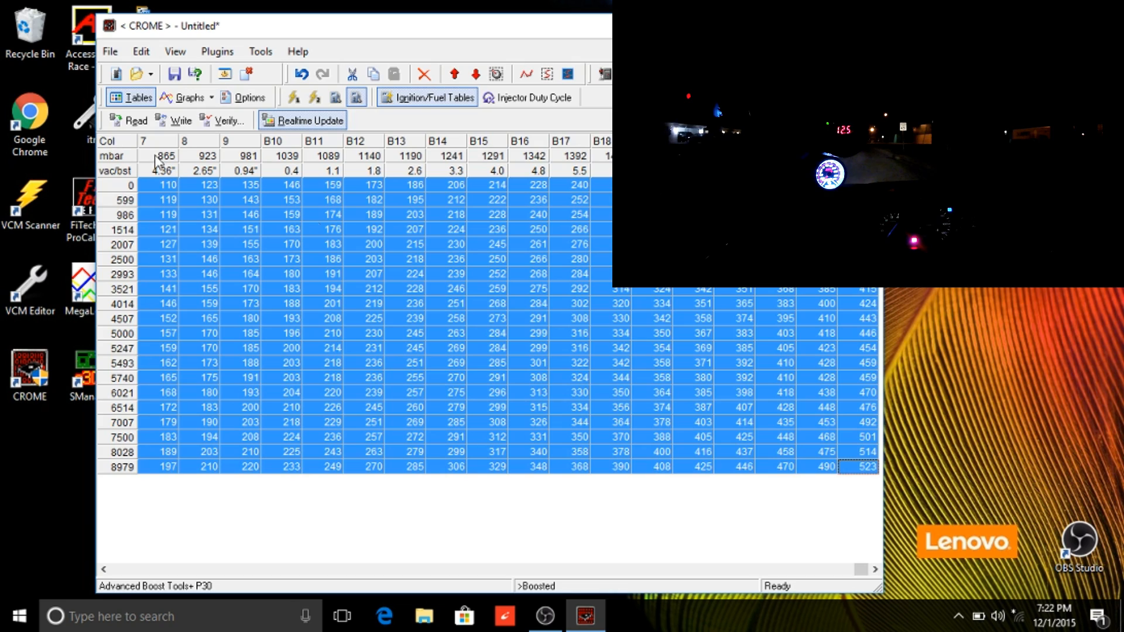
pyautogui.rightClick(547, 332)
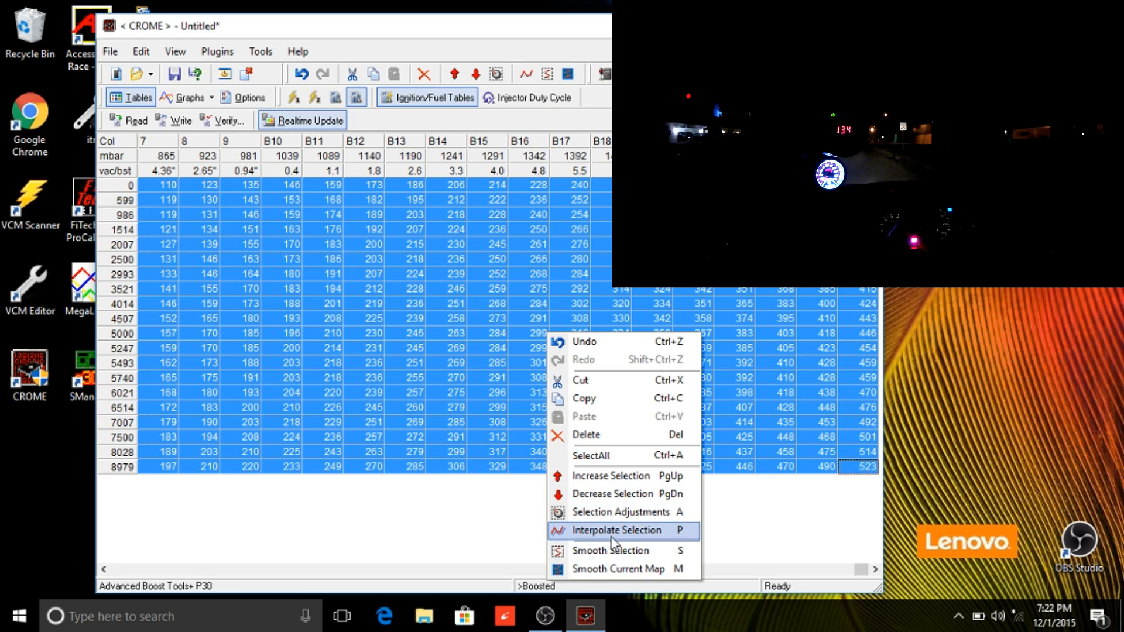
pyautogui.click(615, 513)
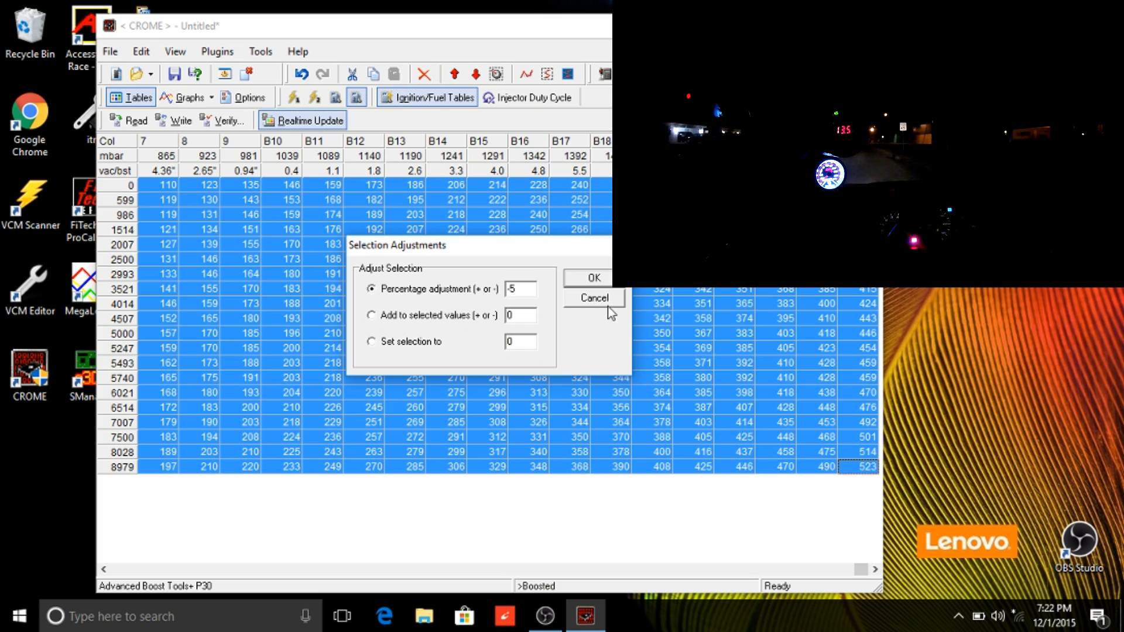
pyautogui.click(605, 281)
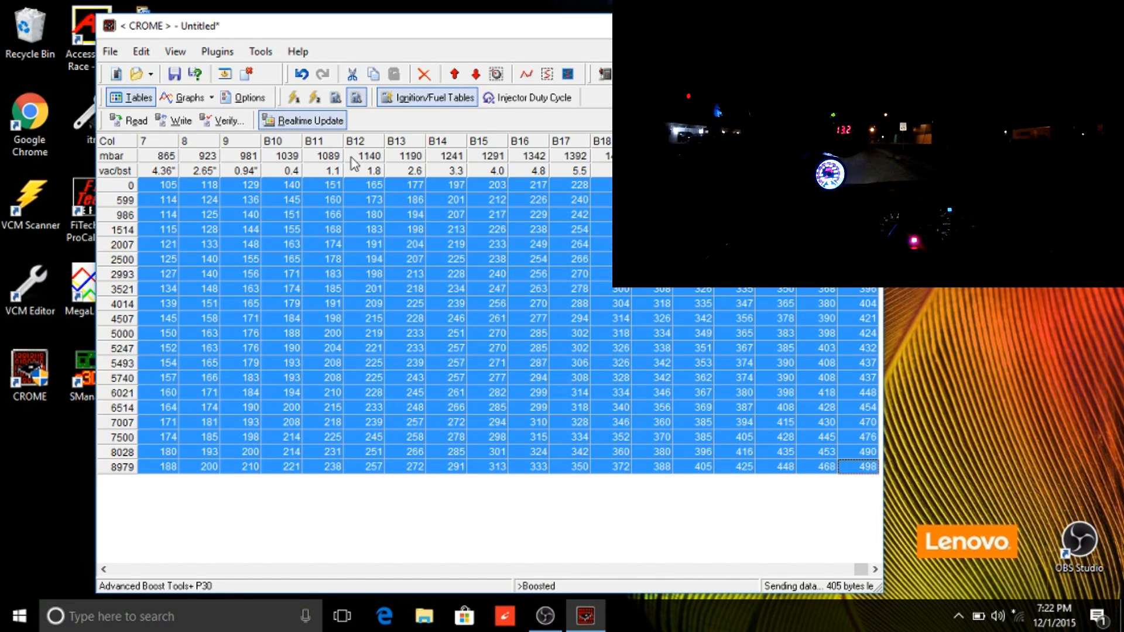
pyautogui.click(177, 121)
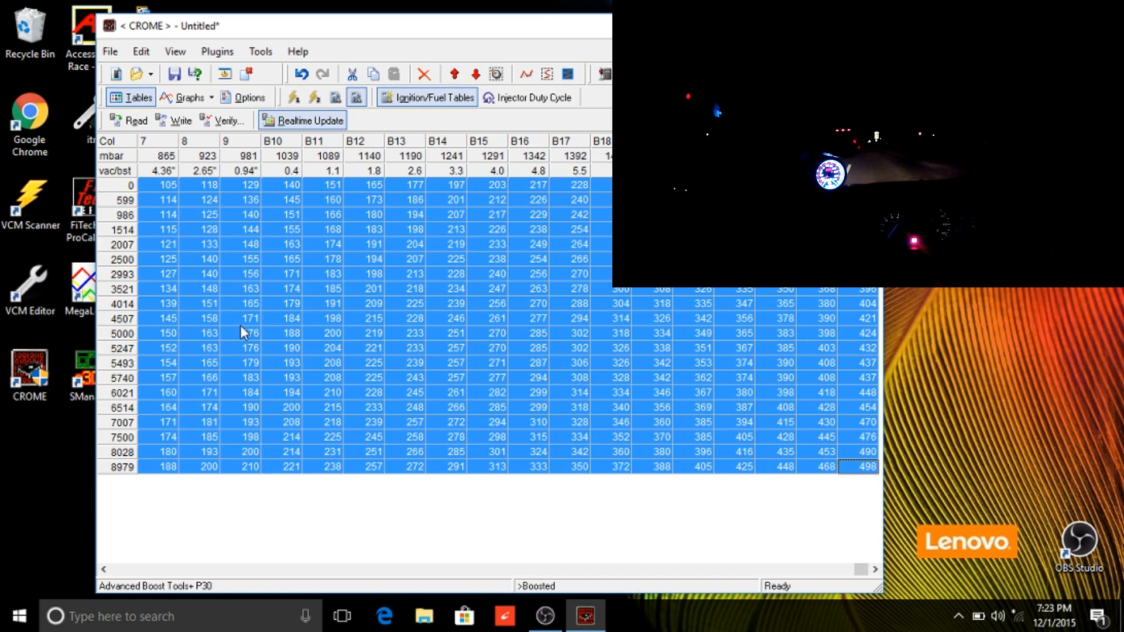
# Review the high-cam and low-cam ignition tables, including the high-cam boost cells from 3521 rpm up, and the low-cam fuel table.
pyautogui.click(313, 99)
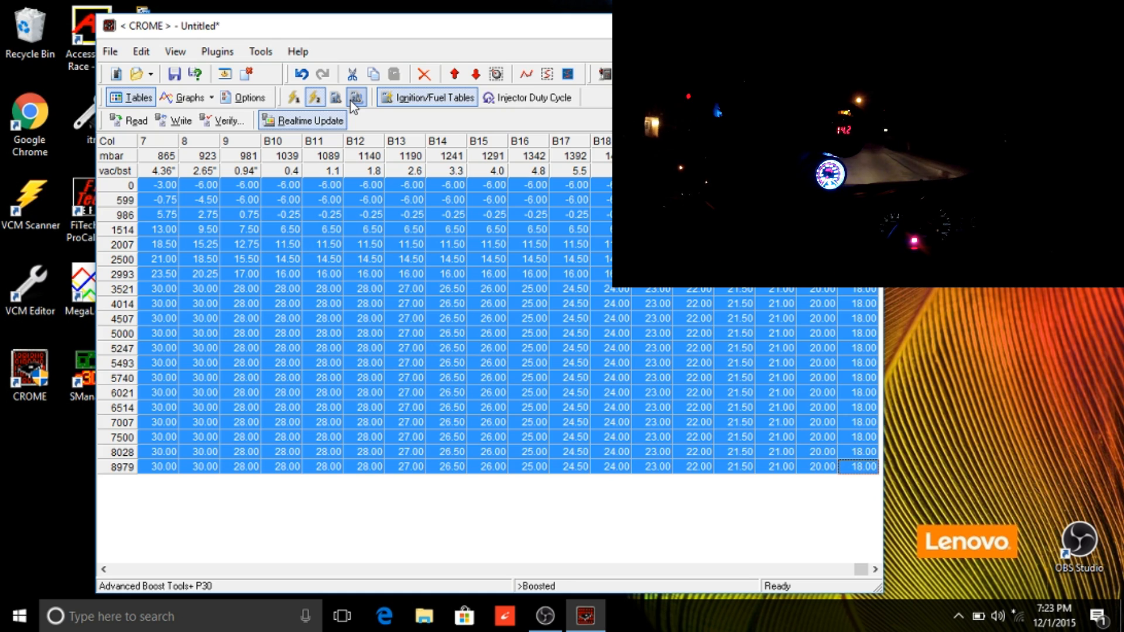
pyautogui.click(272, 246)
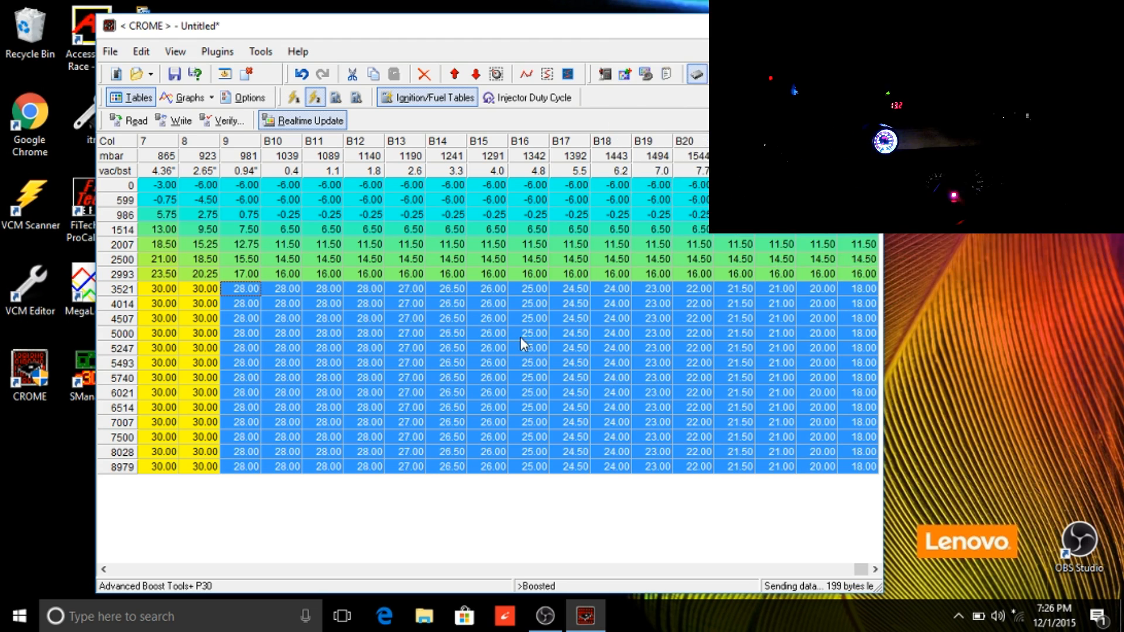
pyautogui.click(493, 377)
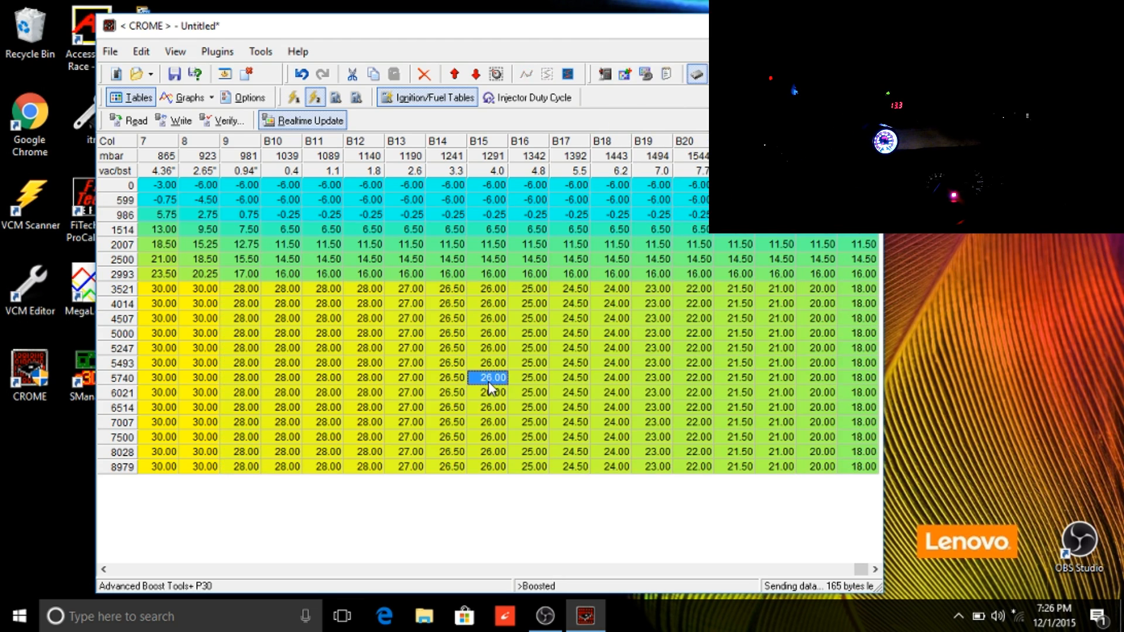
pyautogui.click(294, 98)
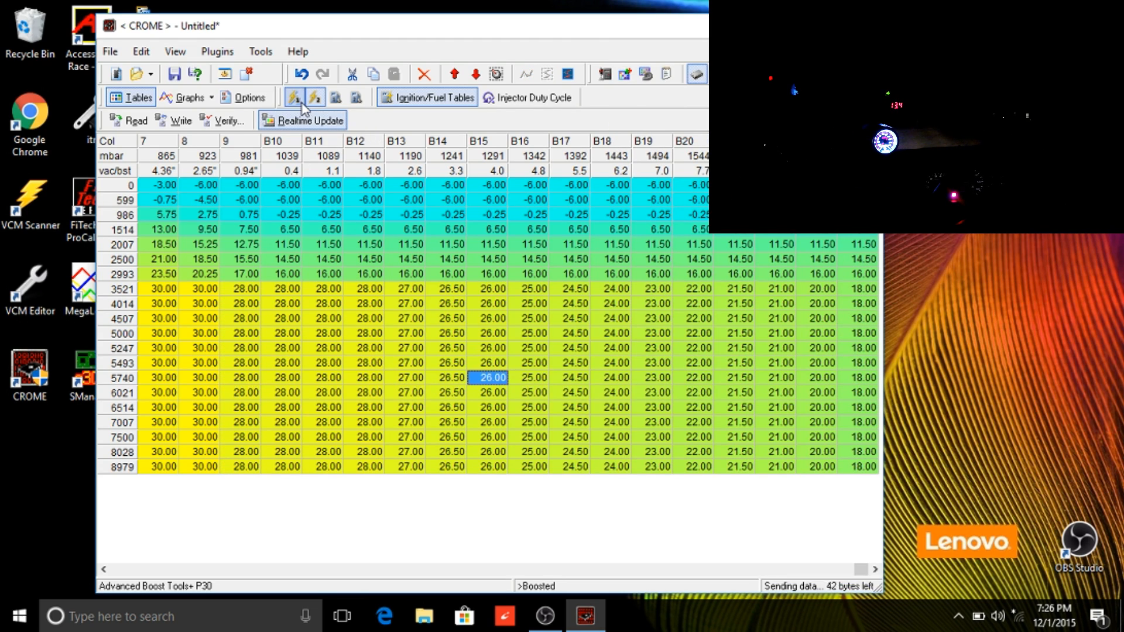
pyautogui.click(336, 97)
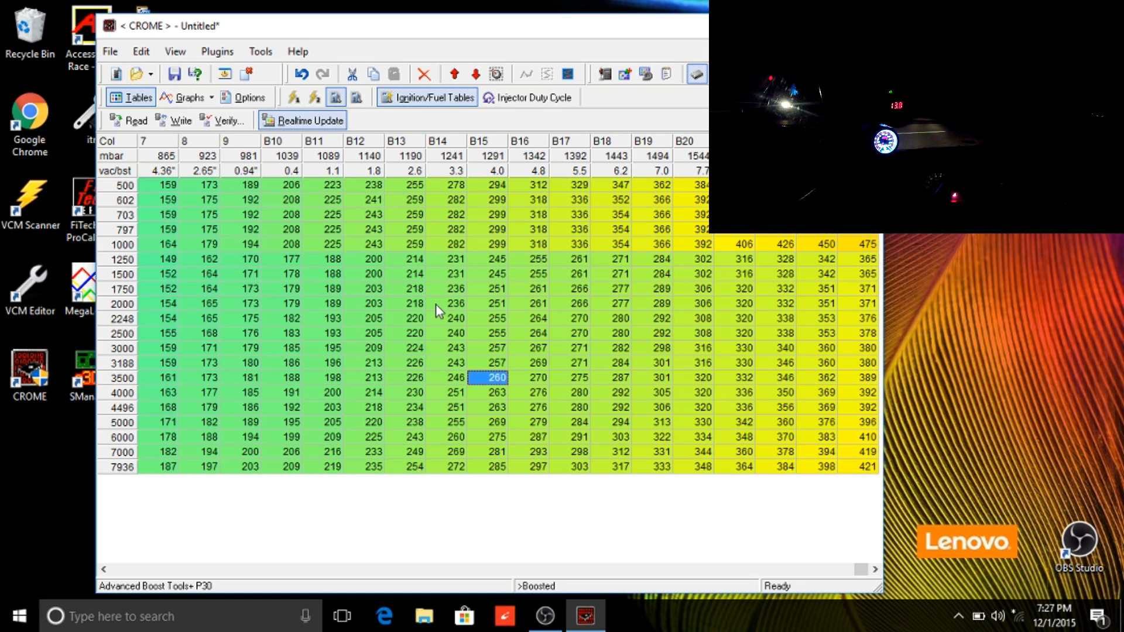
# Reduce the entire high-cam fuel table by 3 percent and write the ROM to the connected hardware.
pyautogui.click(356, 97)
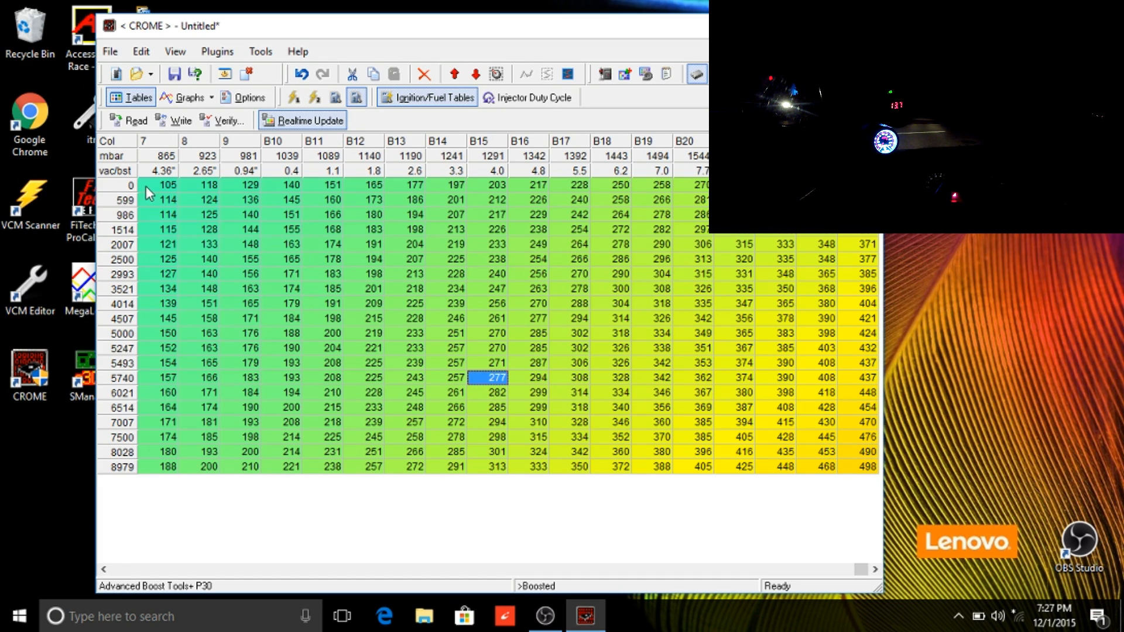
pyautogui.click(119, 146)
pyautogui.rightClick(432, 340)
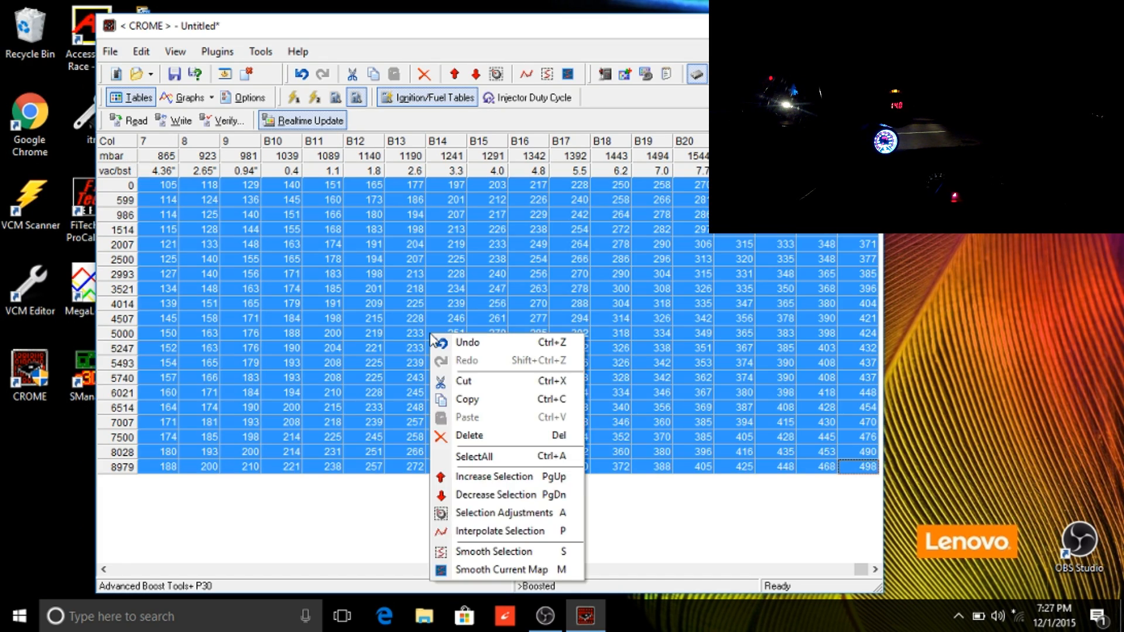
pyautogui.click(478, 513)
pyautogui.write('-3')
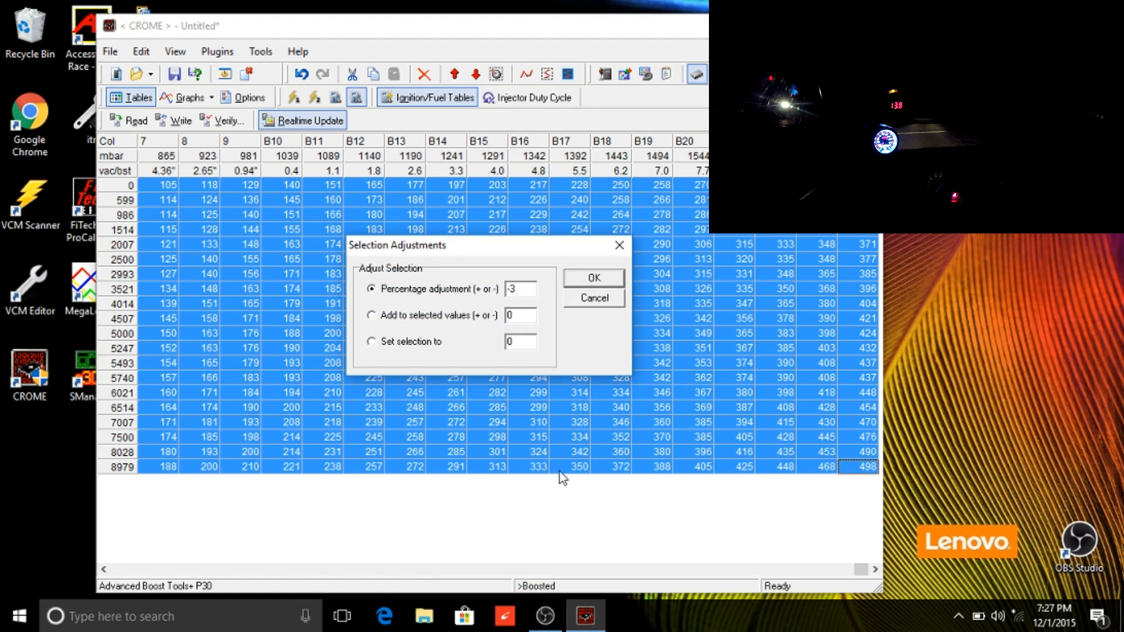
pyautogui.click(600, 281)
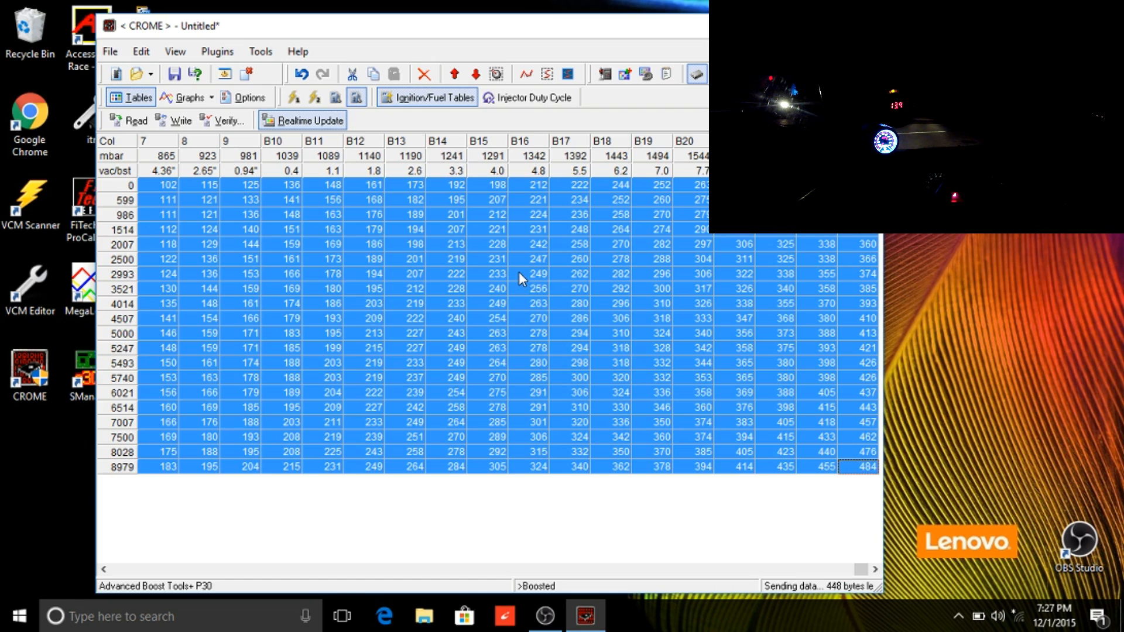
pyautogui.click(182, 125)
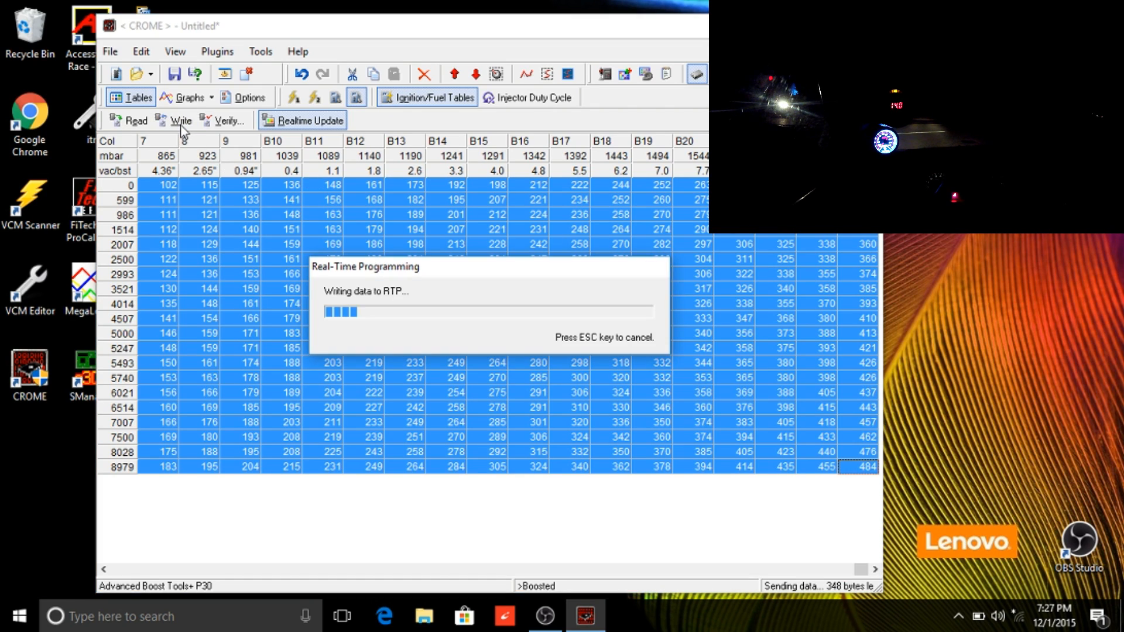